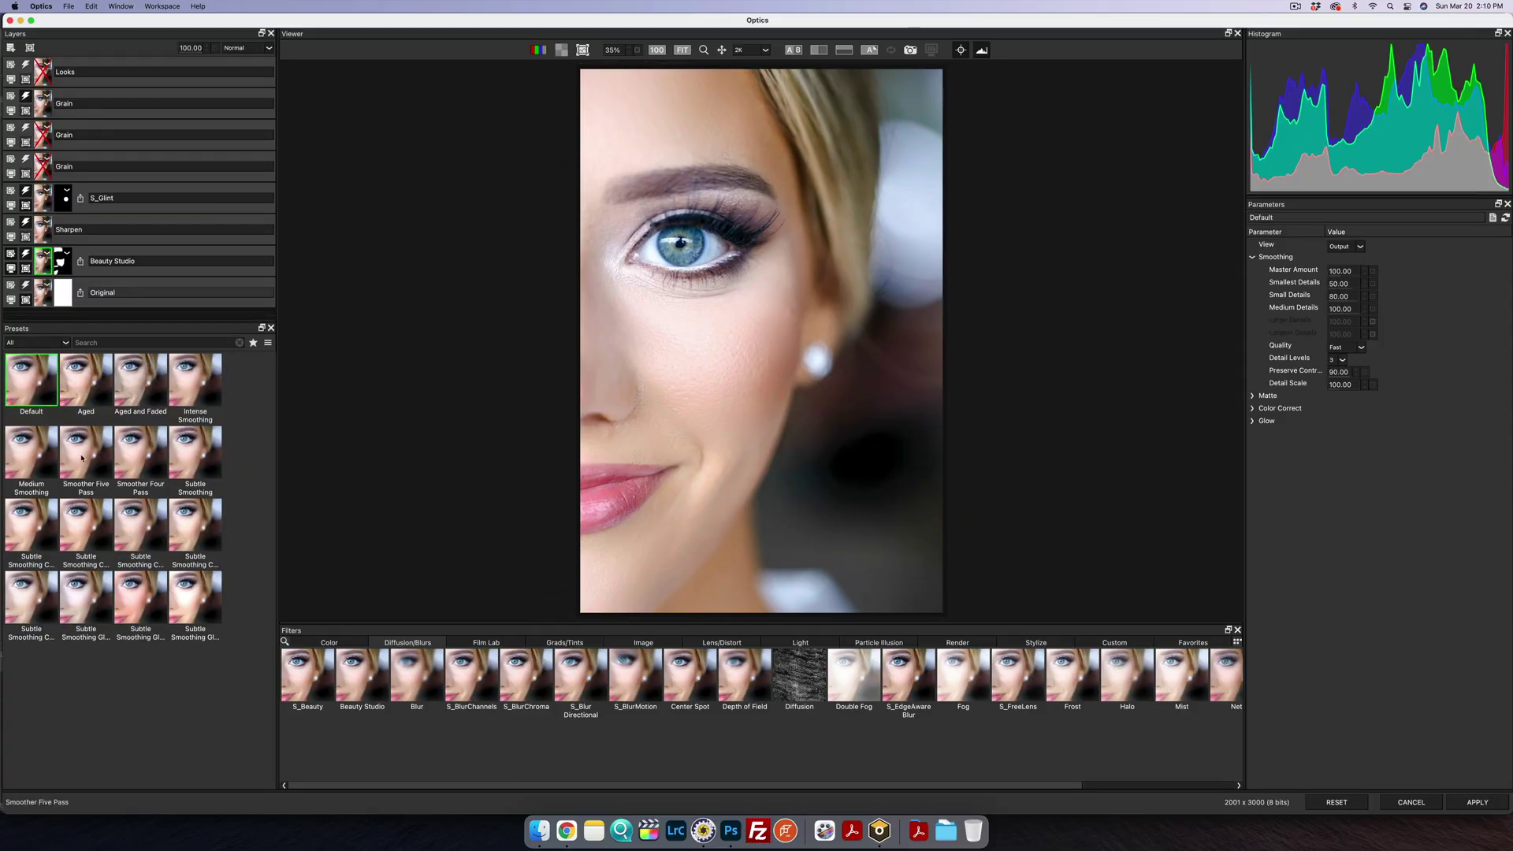
# Step: Apply the Medium Smoothing preset to the Beauty Studio skin pass, then try a Sharpen preset
pyautogui.click(202, 457)
pyautogui.click(141, 453)
pyautogui.click(33, 461)
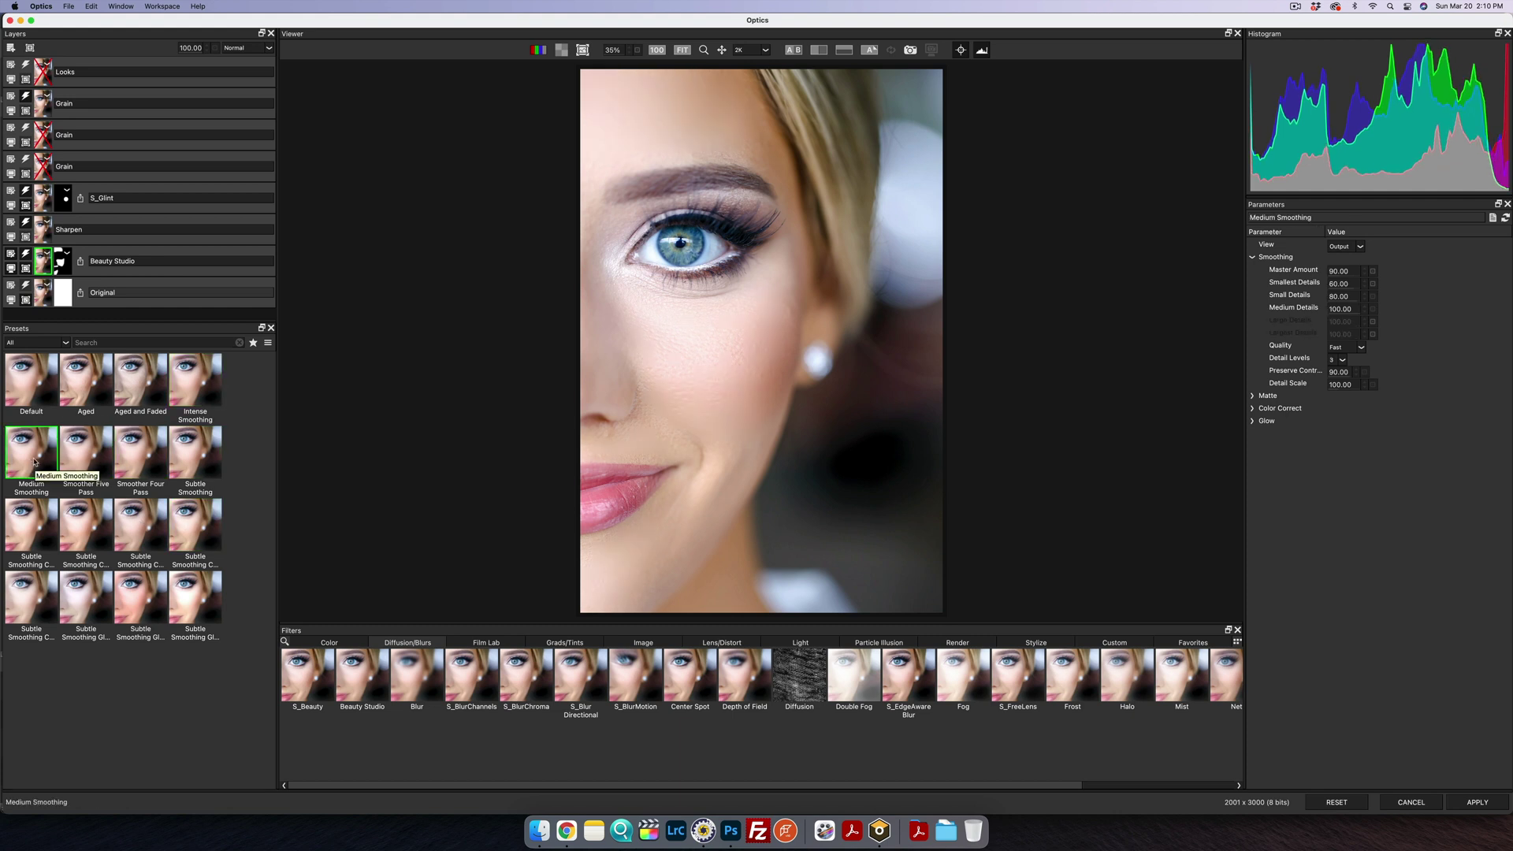
pyautogui.press('Up')
pyautogui.click(86, 525)
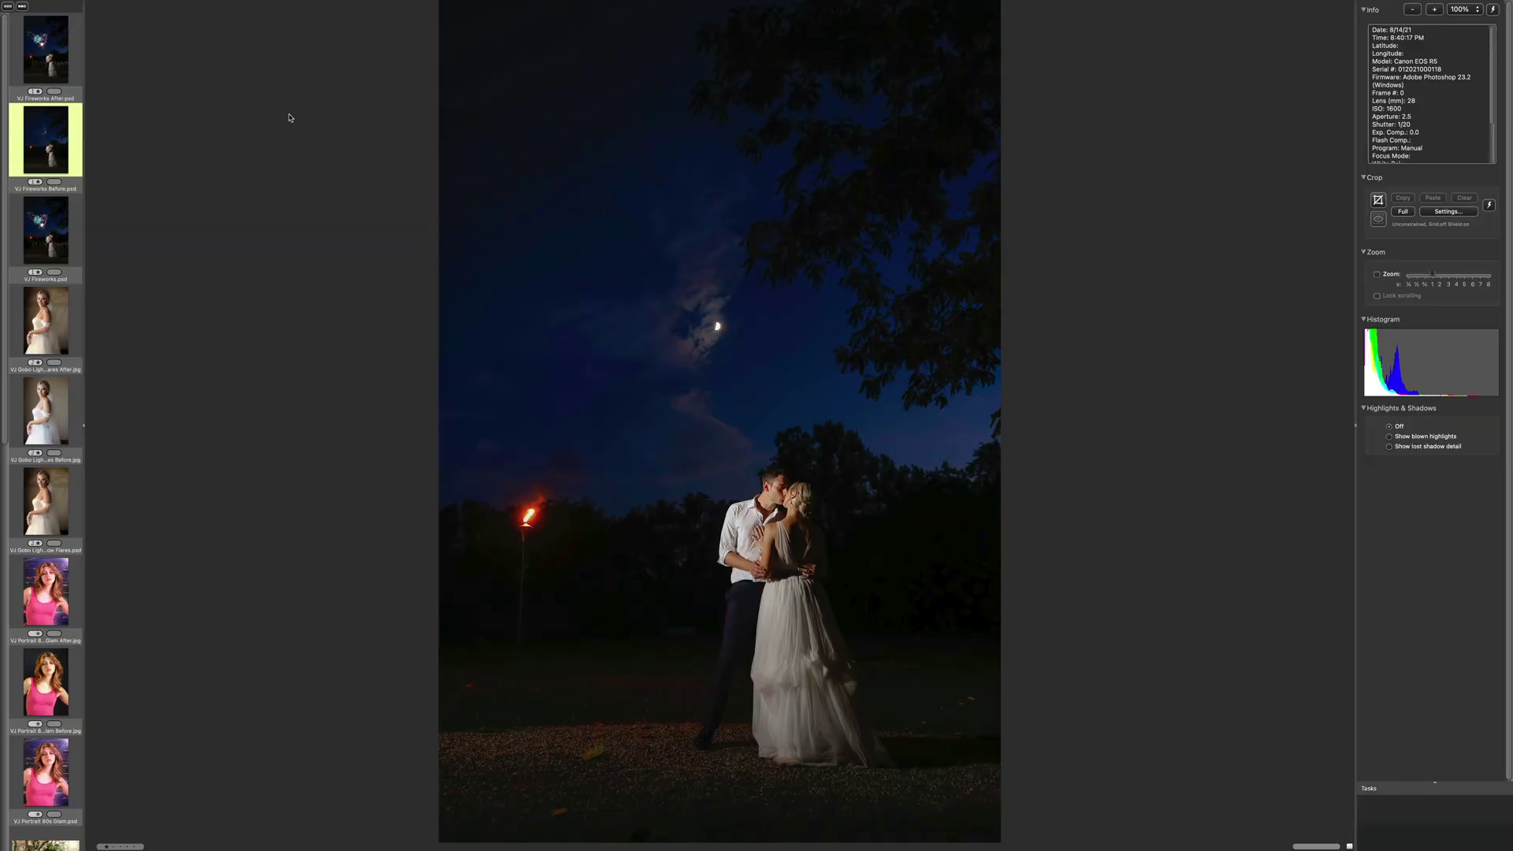
# Step: Compare the night couple photo with and without the fireworks
pyautogui.click(46, 62)
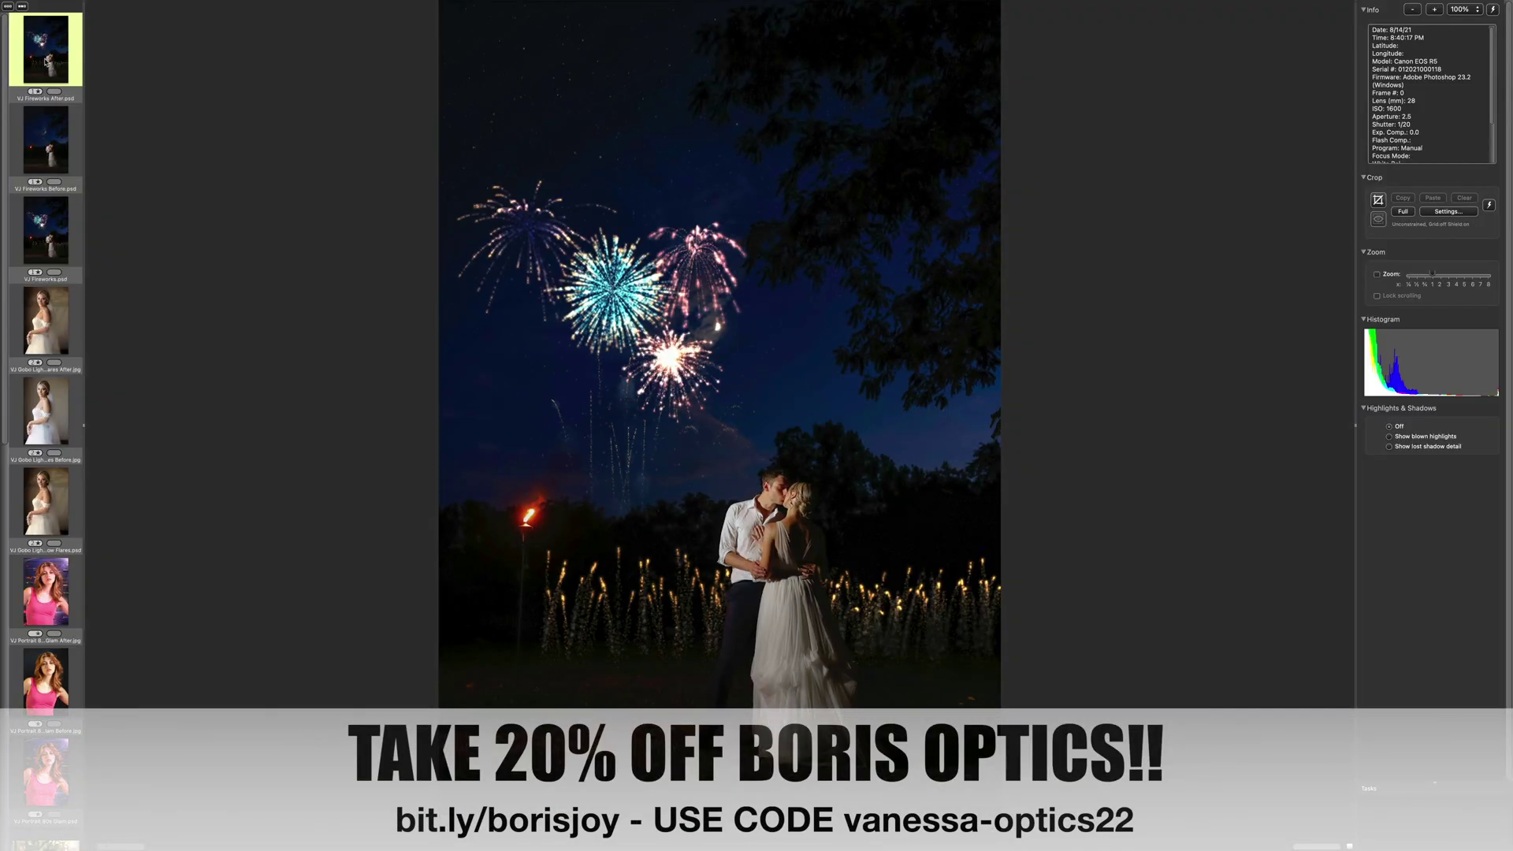
pyautogui.click(39, 167)
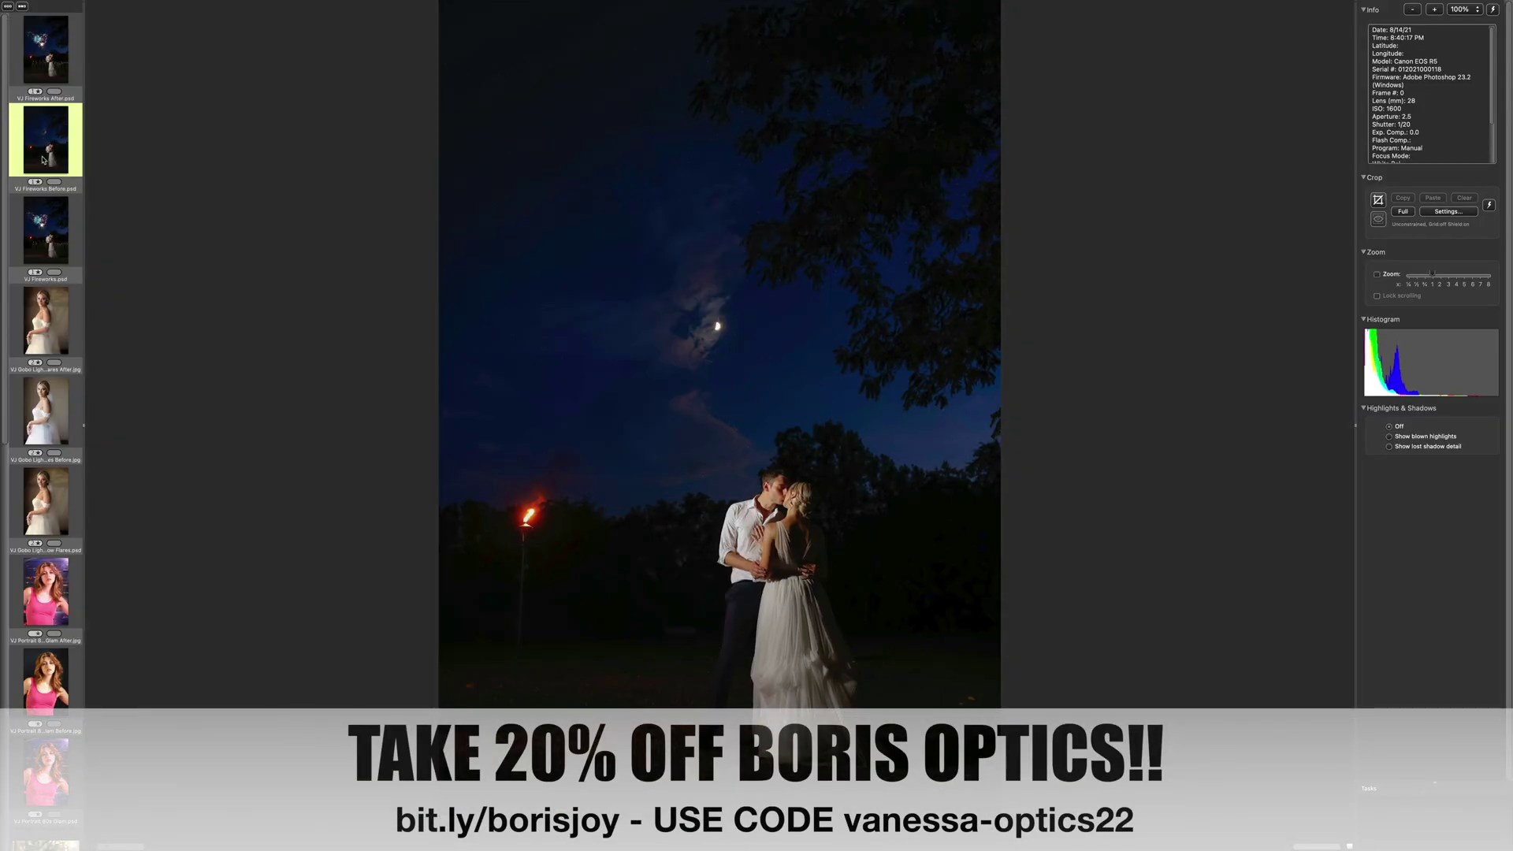
pyautogui.click(47, 47)
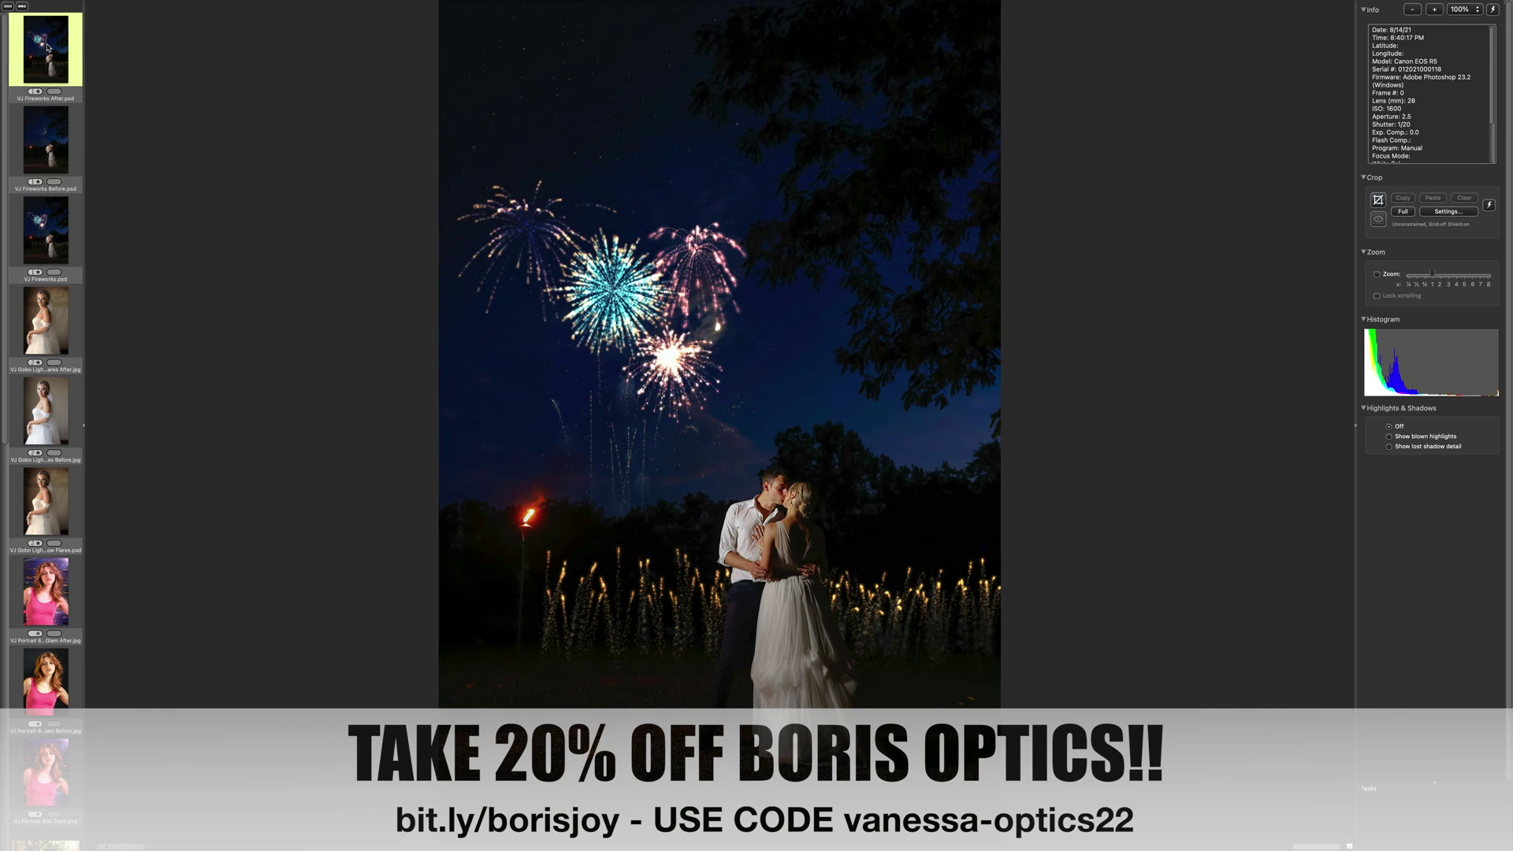
pyautogui.click(41, 145)
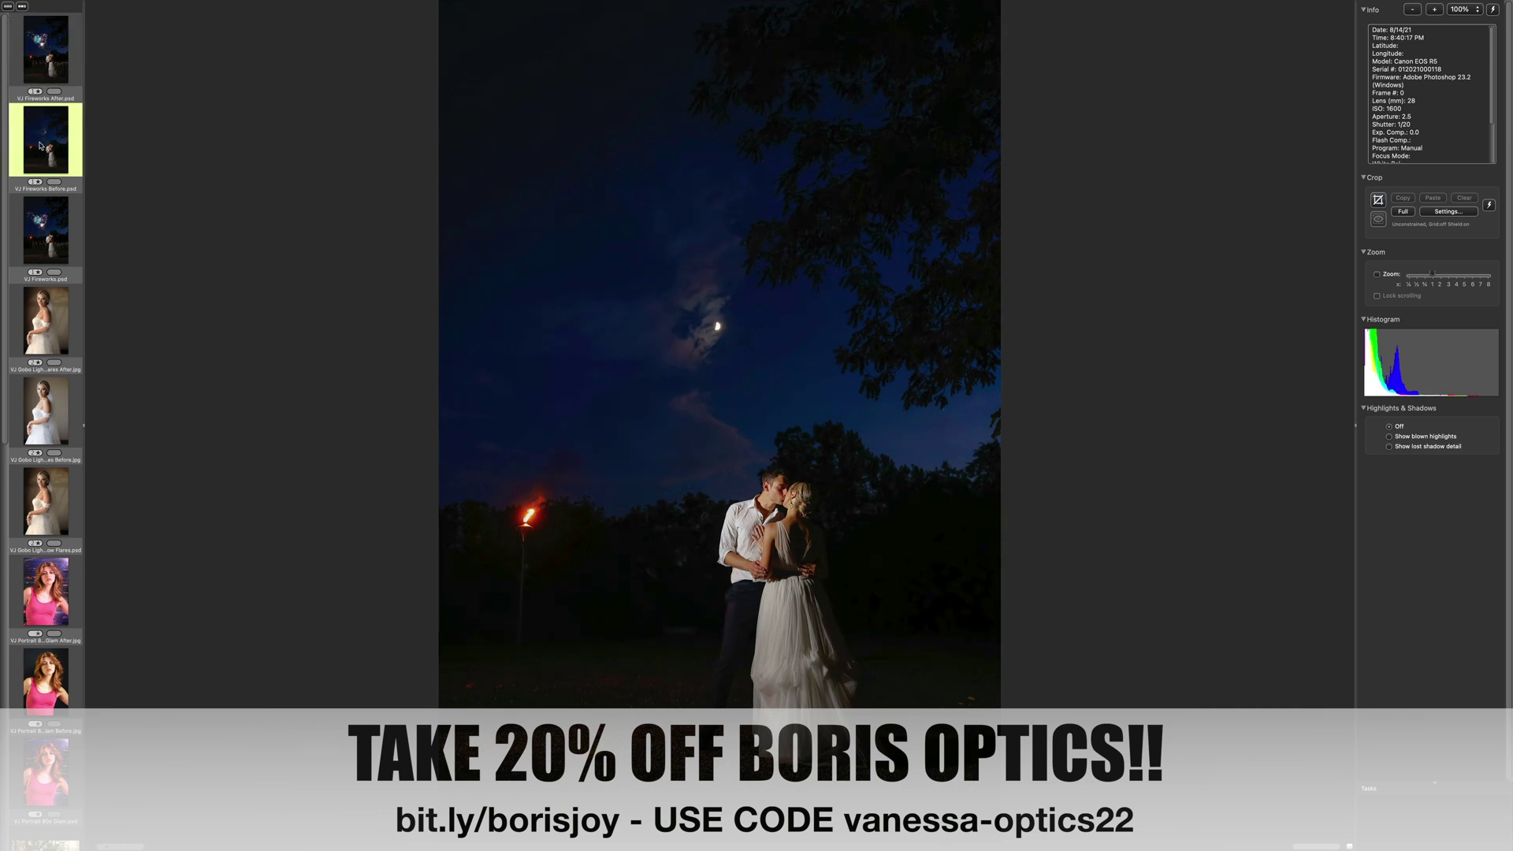
# Step: Compare the bride portrait before and after gobo lighting
pyautogui.click(47, 417)
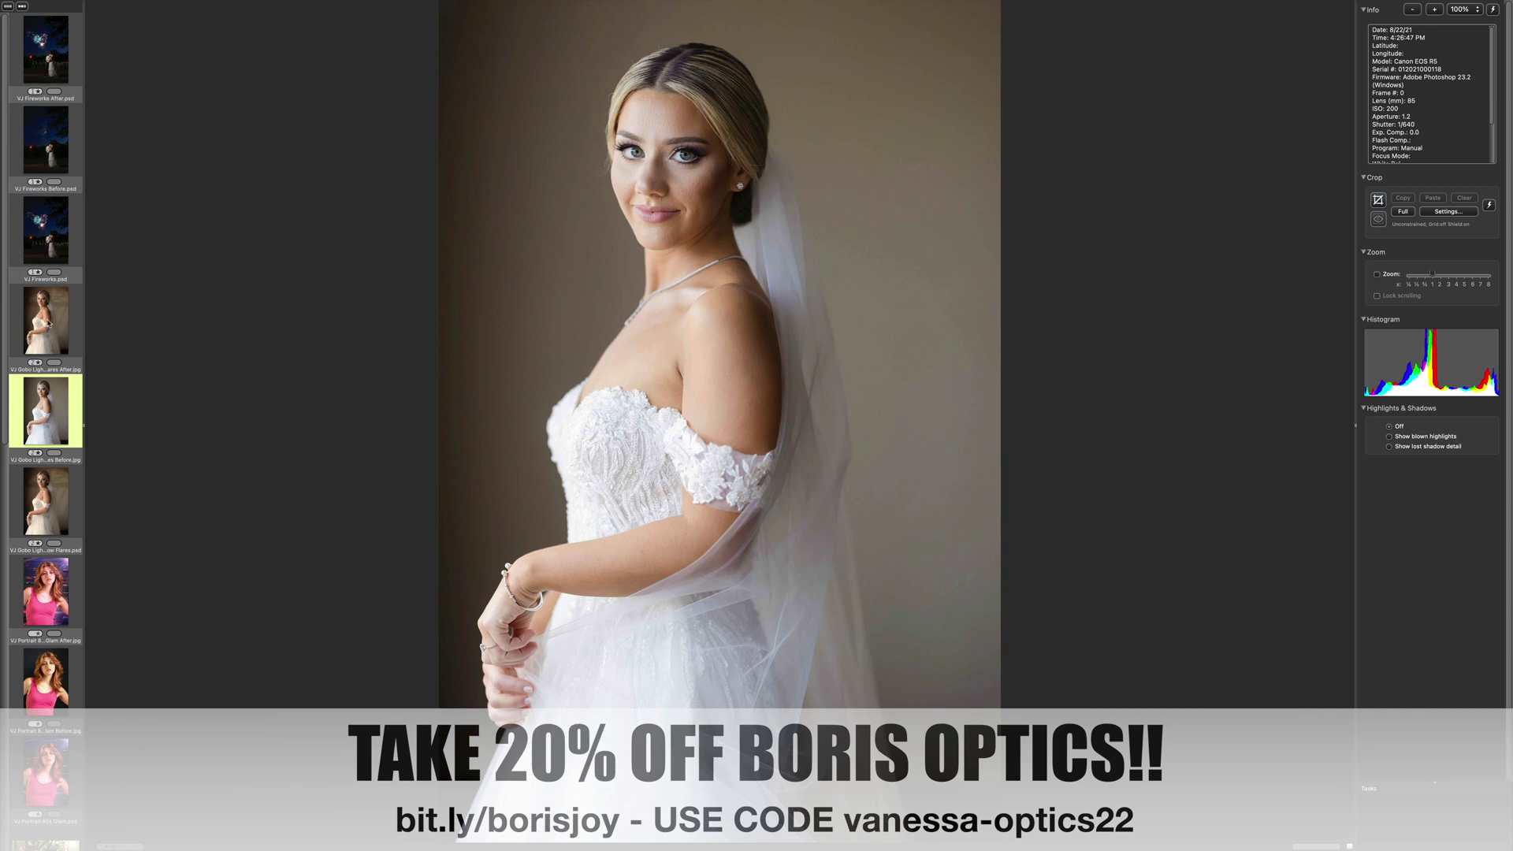
pyautogui.click(48, 323)
pyautogui.click(41, 418)
pyautogui.click(47, 346)
pyautogui.click(47, 435)
pyautogui.click(47, 345)
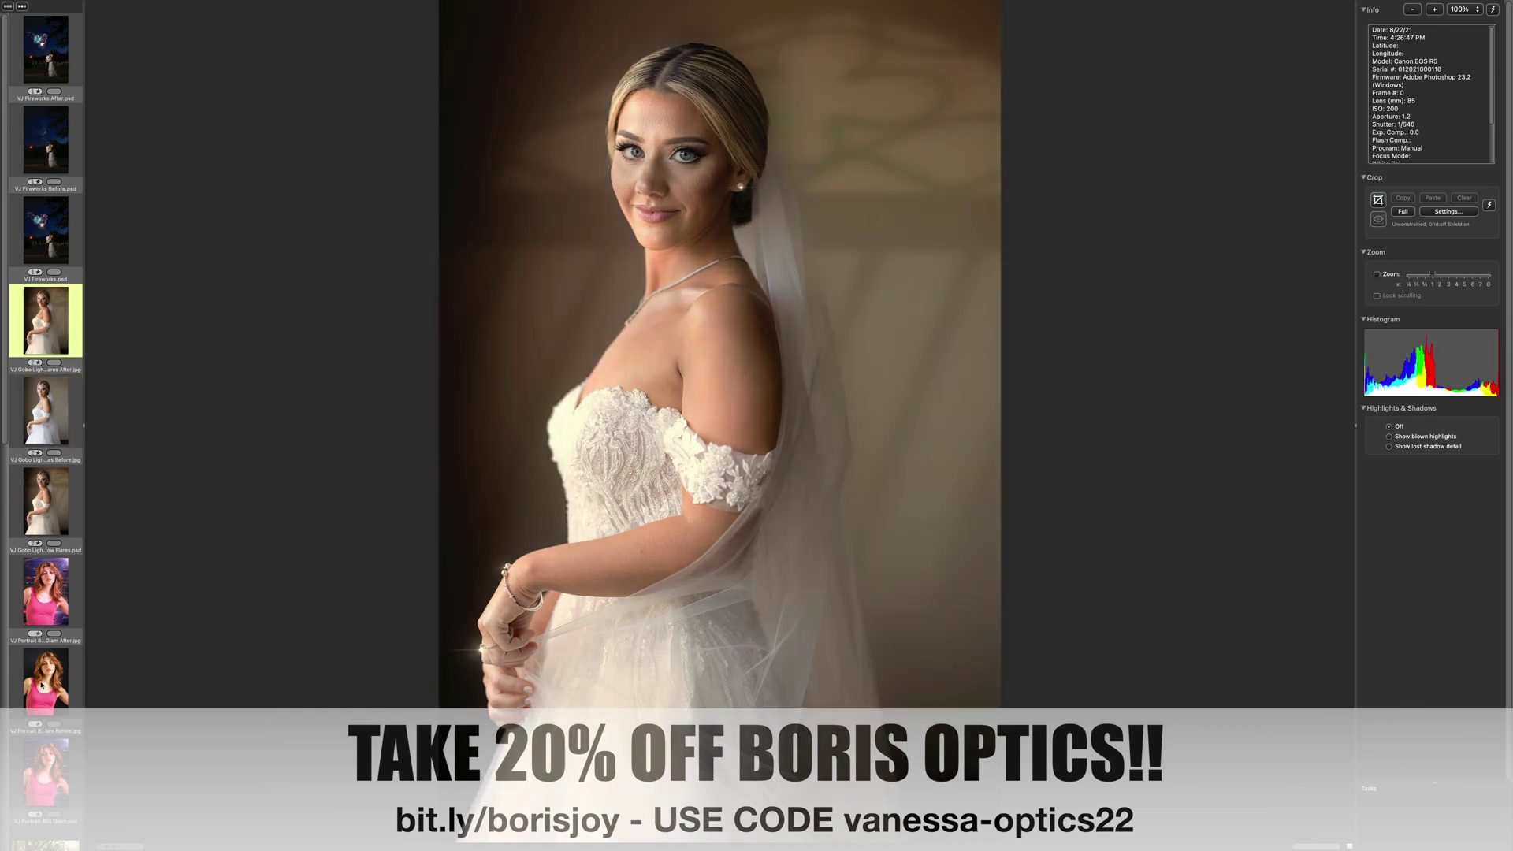
# Step: Compare the red-haired portrait with its glitched version, then recheck the gobo-lit bride
pyautogui.click(46, 677)
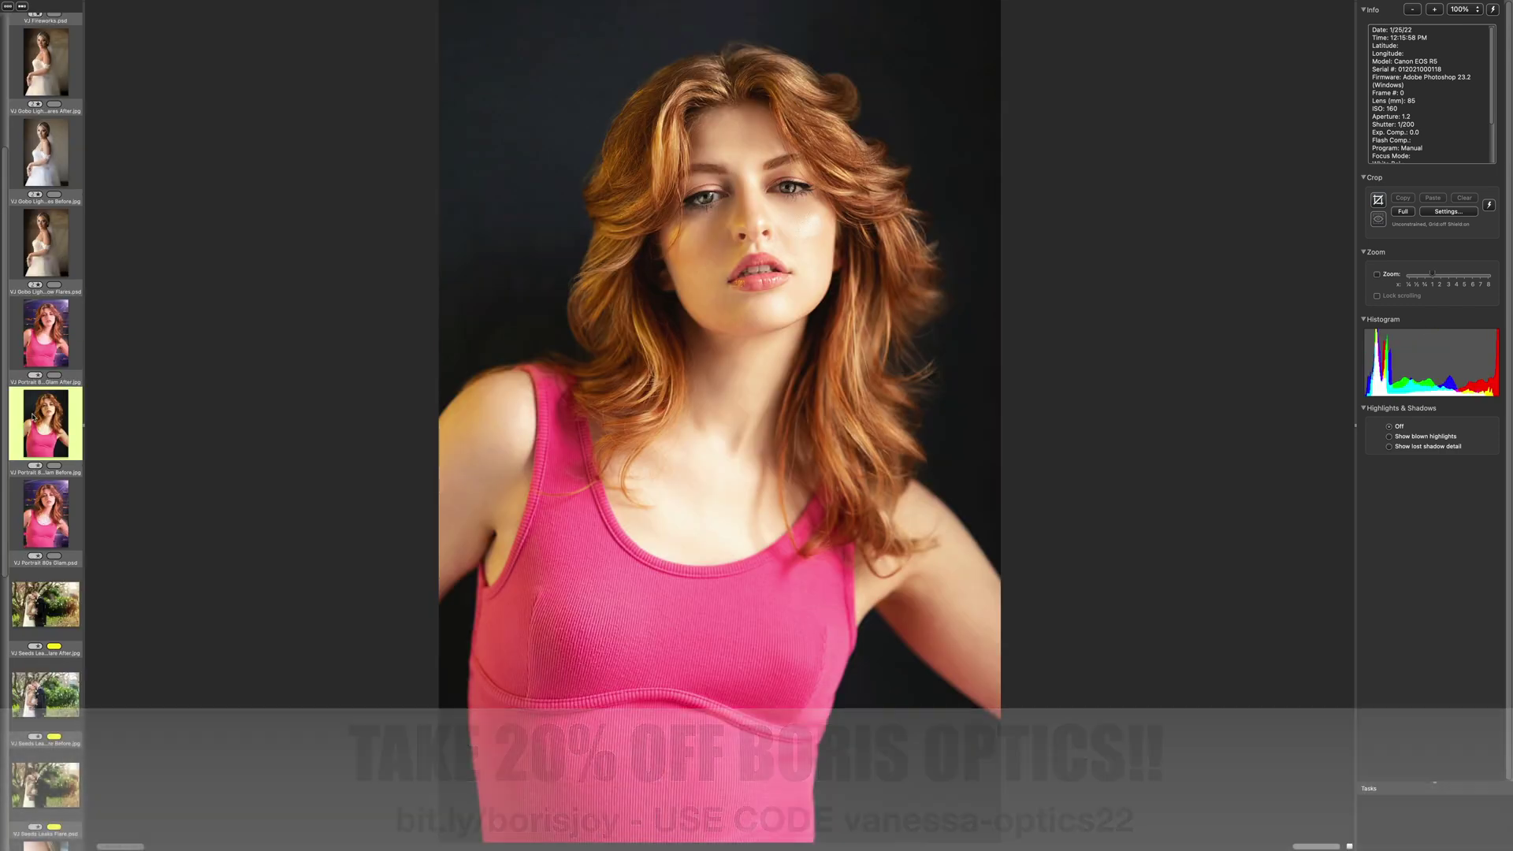
pyautogui.click(42, 335)
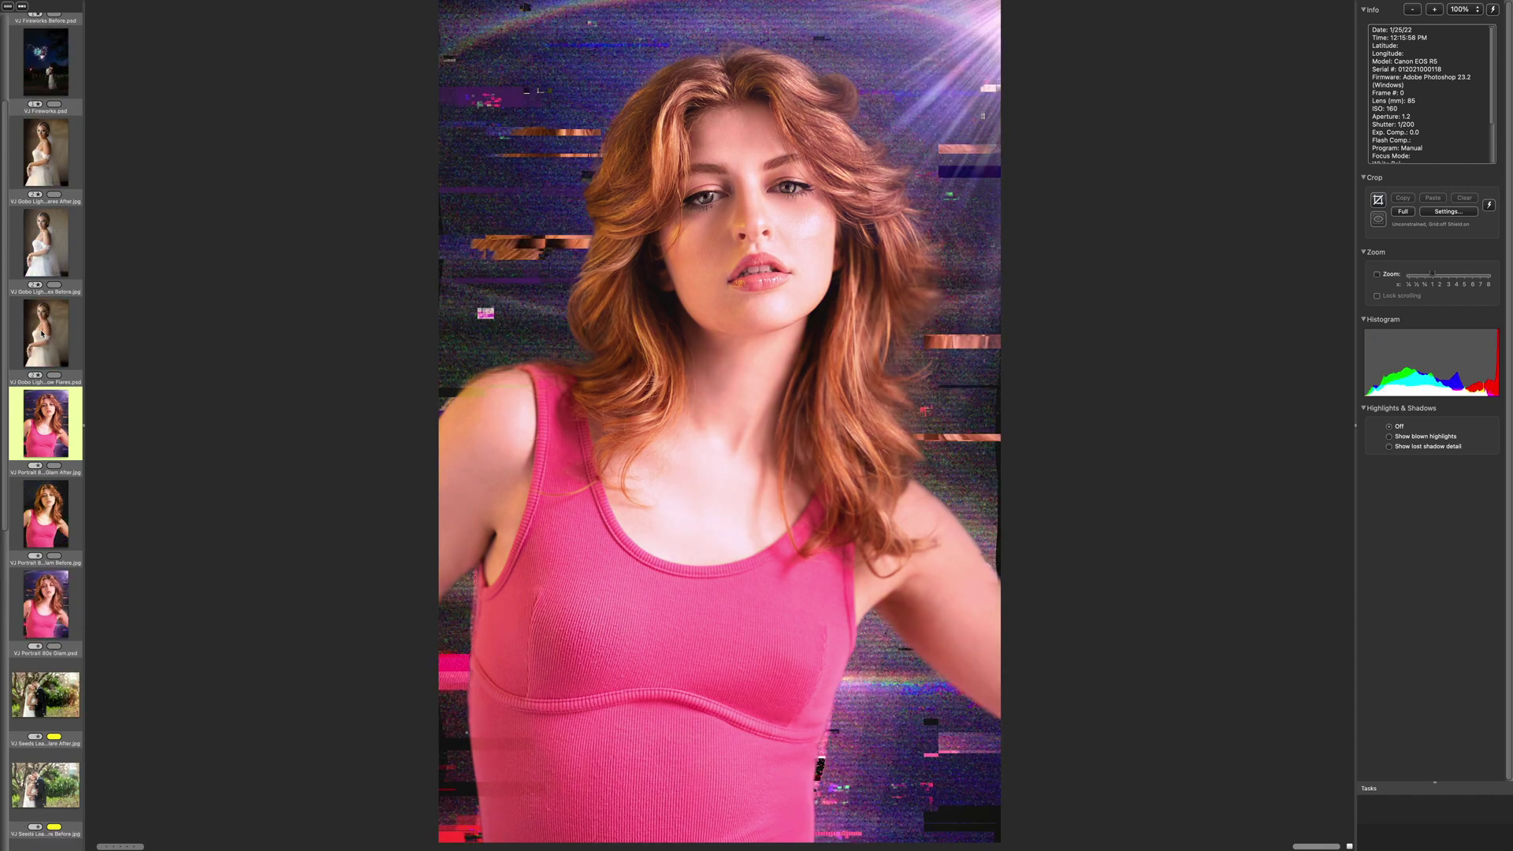
pyautogui.press('Down')
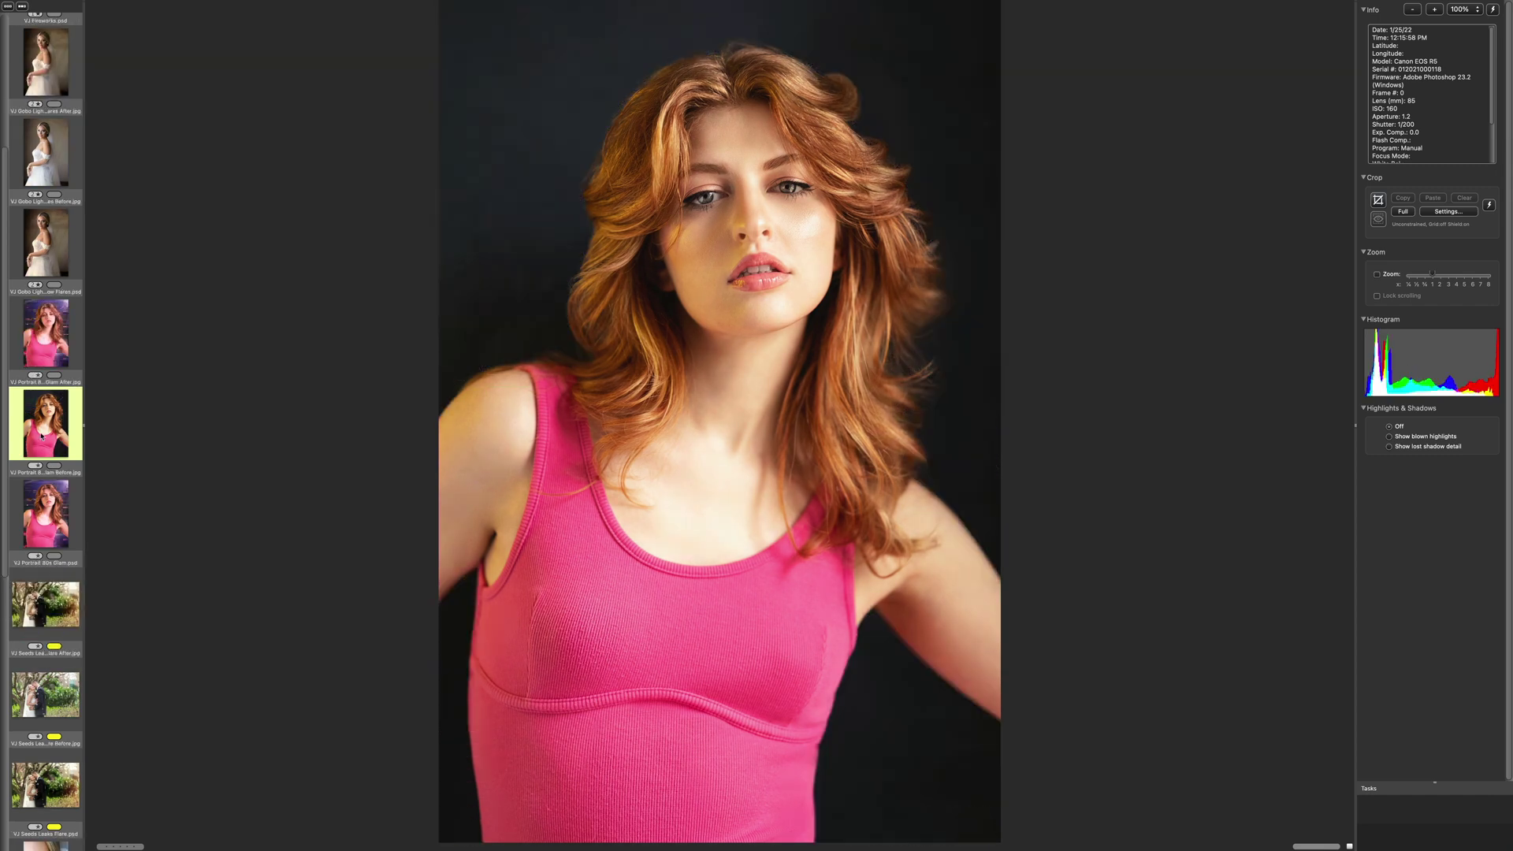
pyautogui.press('Up')
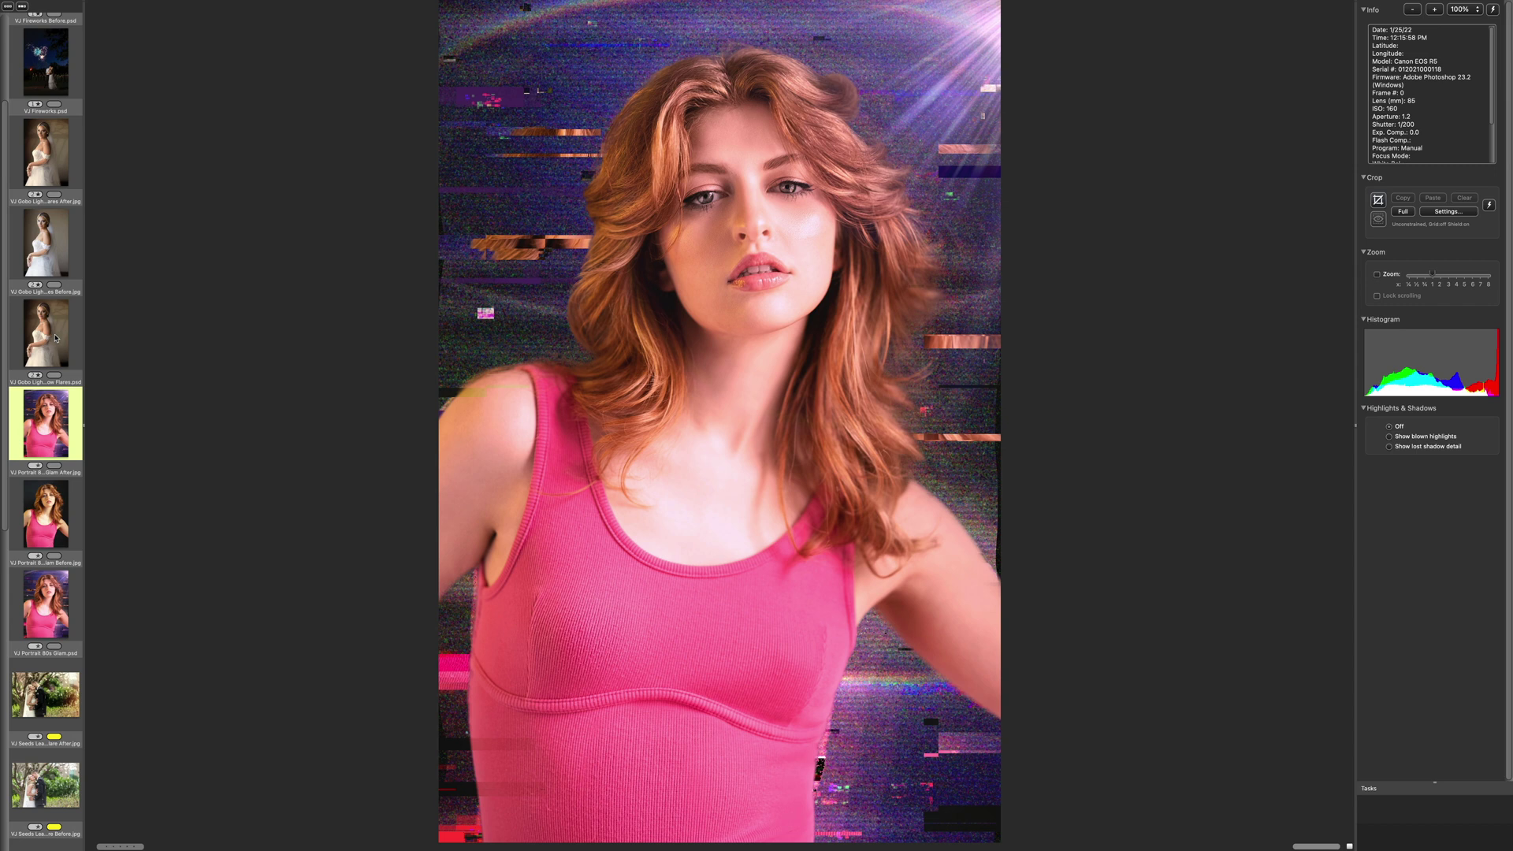
pyautogui.scroll(2, 55, 339)
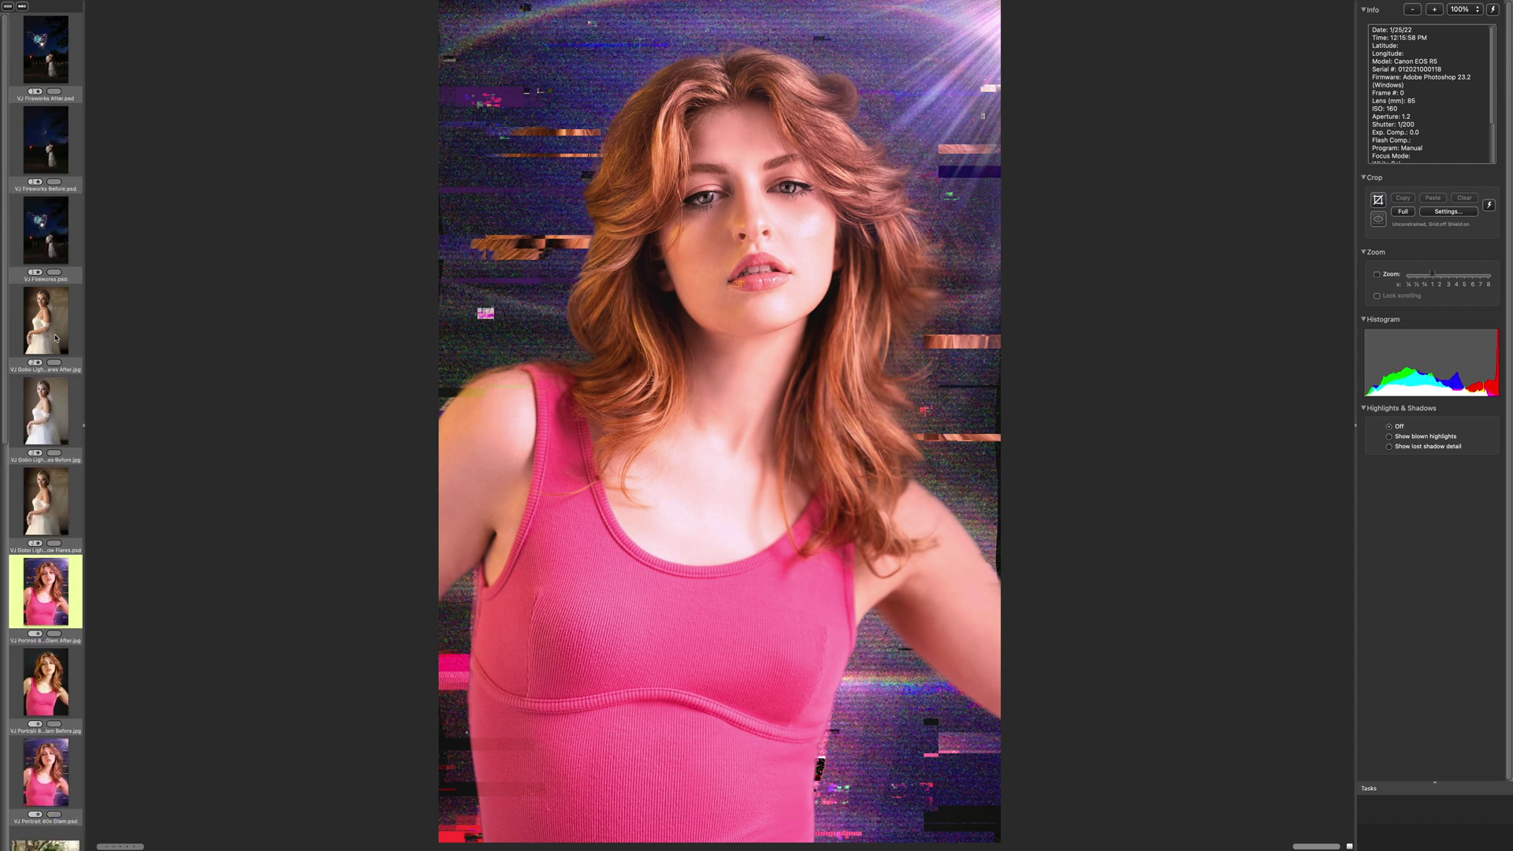
pyautogui.click(56, 339)
pyautogui.press('Down')
pyautogui.press('Up')
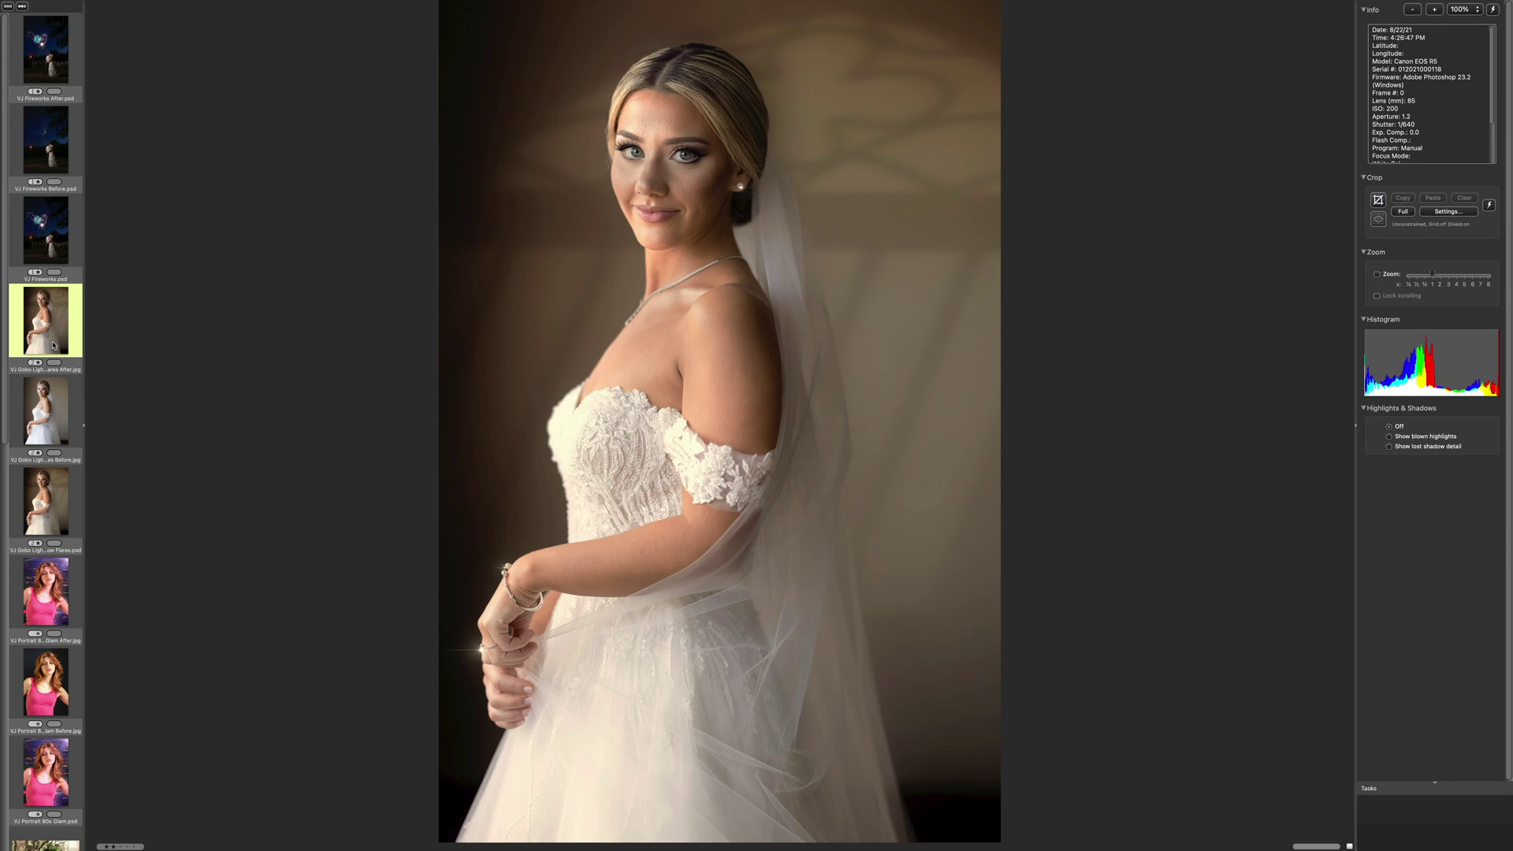
# Step: Toggle the couple photo with and without fireworks, ending on VJ Fireworks.psd
pyautogui.click(49, 225)
pyautogui.click(61, 150)
pyautogui.click(52, 208)
pyautogui.click(53, 170)
pyautogui.click(52, 212)
pyautogui.scroll(-10, 54, 237)
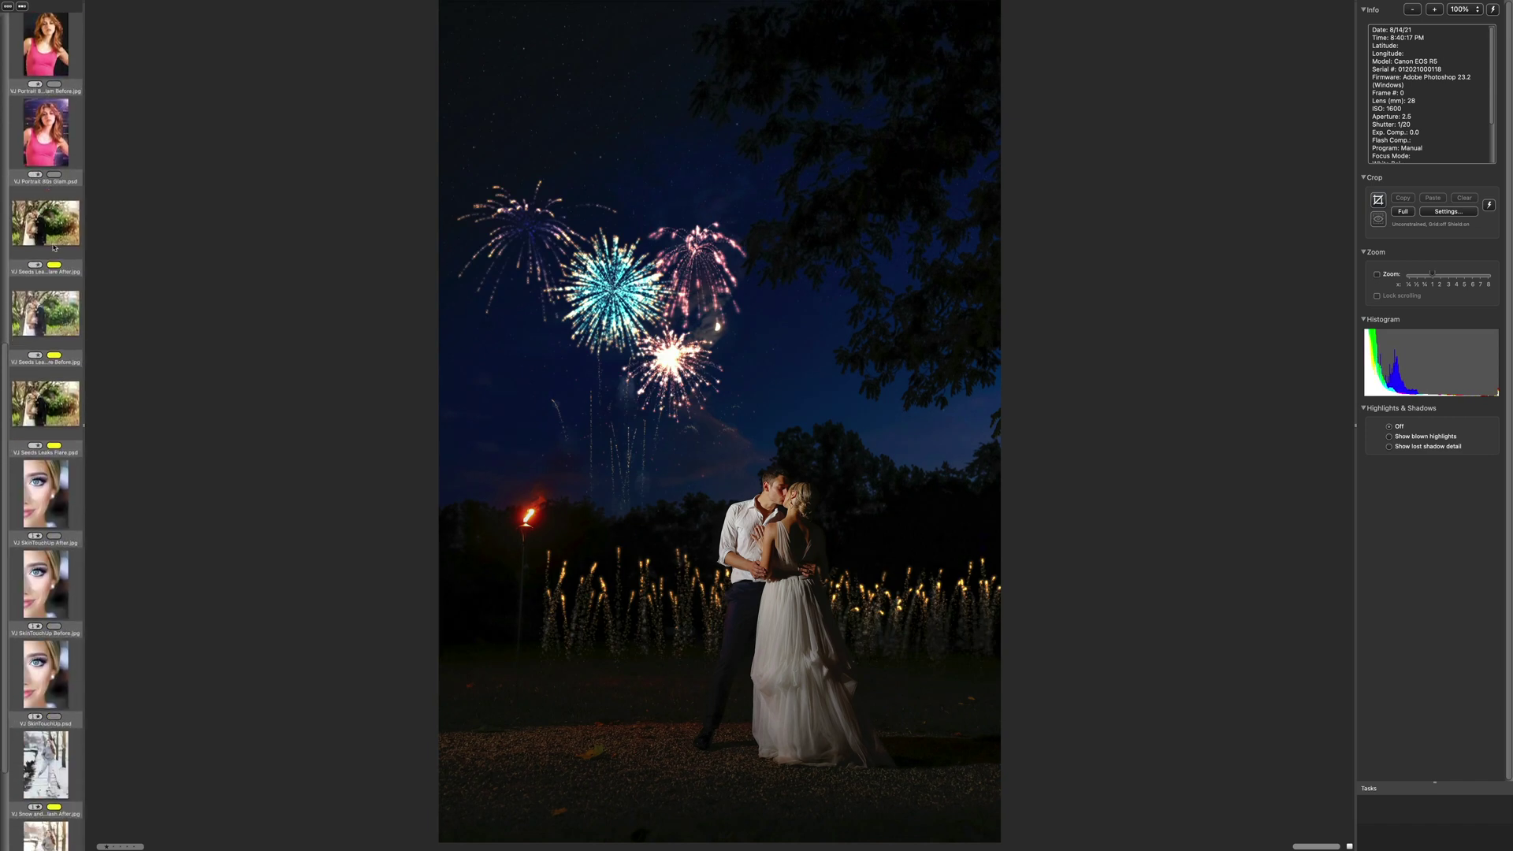
# Step: Toggle between the ungraded and light-leak graded garden couple photos
pyautogui.click(50, 309)
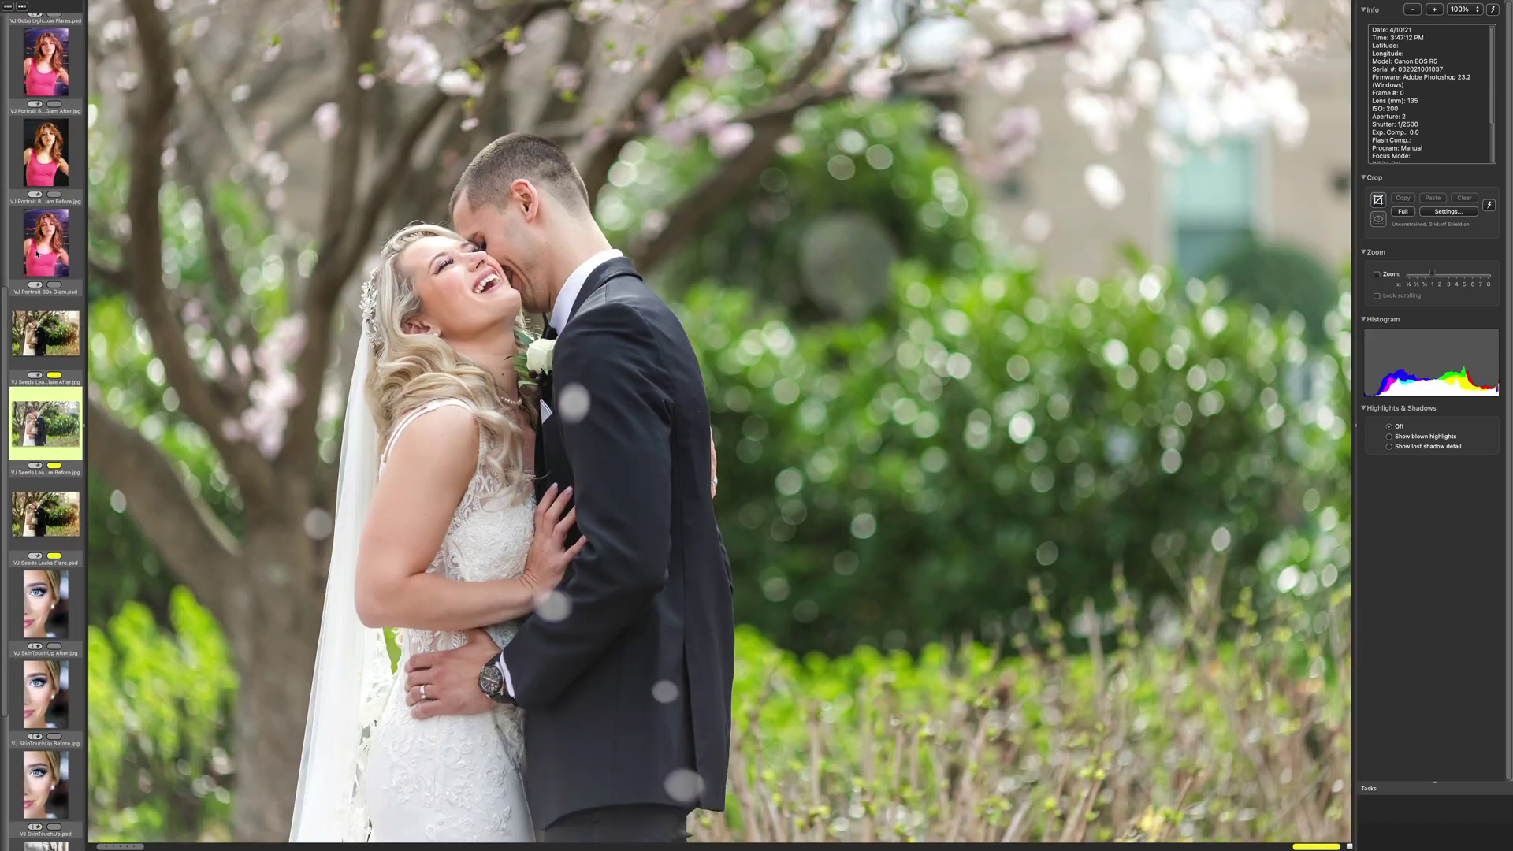
pyautogui.click(39, 353)
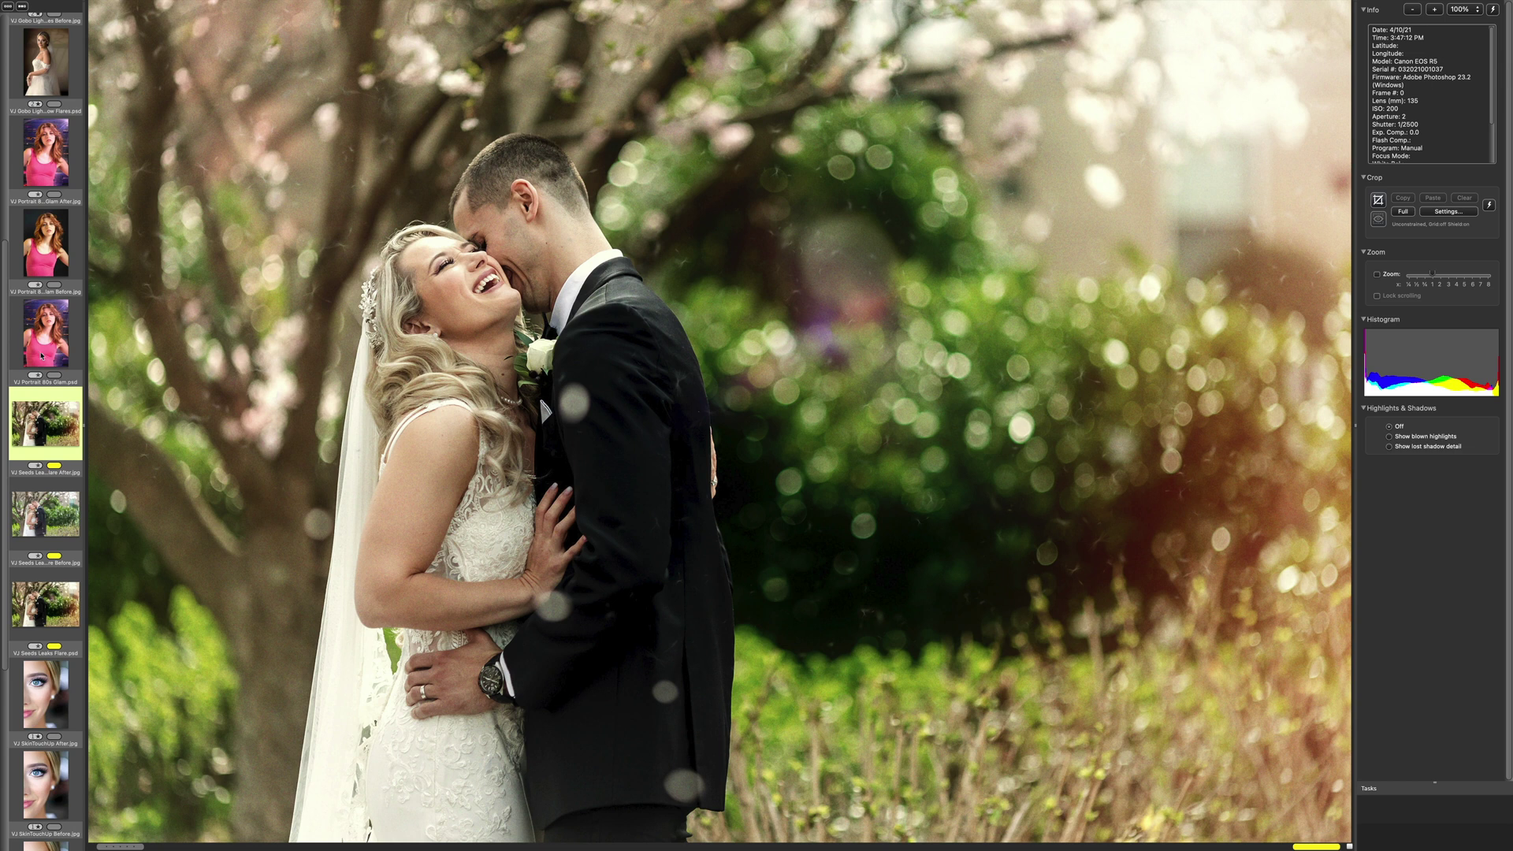
pyautogui.click(44, 511)
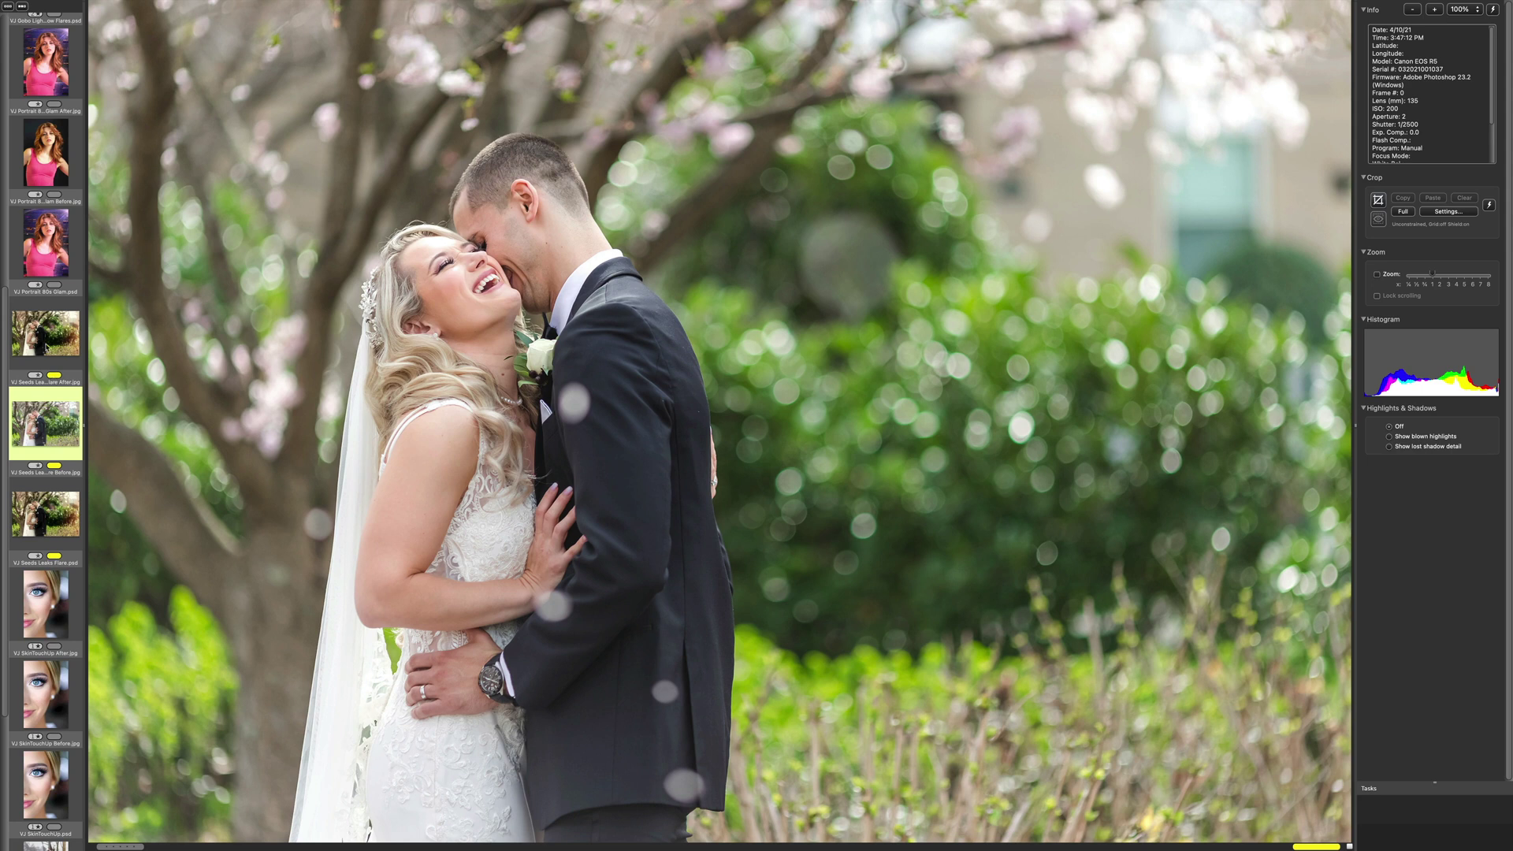
pyautogui.click(45, 347)
pyautogui.click(44, 514)
pyautogui.click(44, 350)
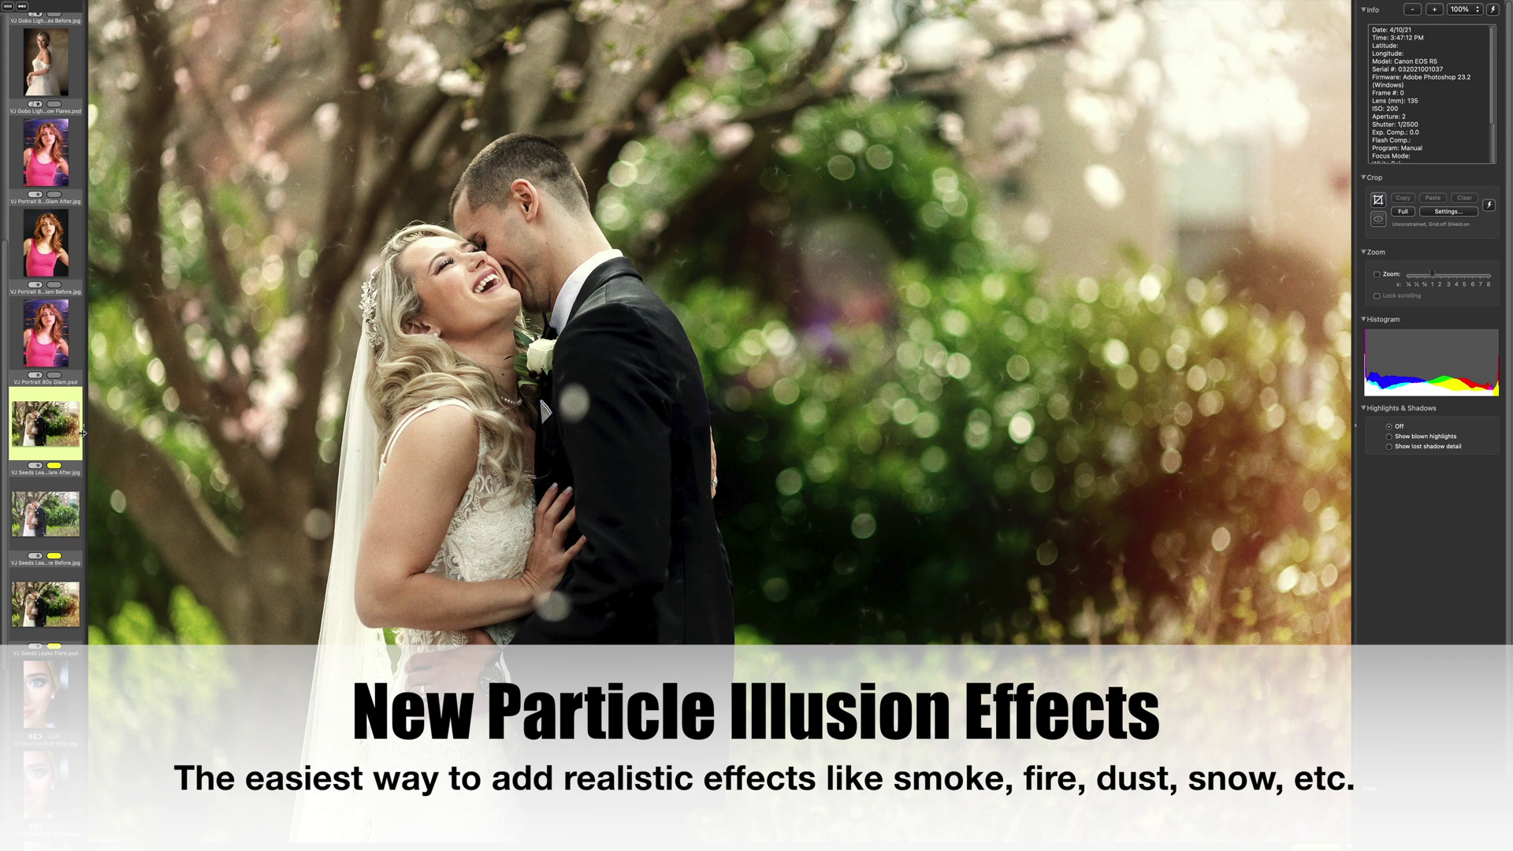
# Step: Settle on Seeds Leaks Flare.psd, then open the unretouched skin close-up
pyautogui.click(49, 520)
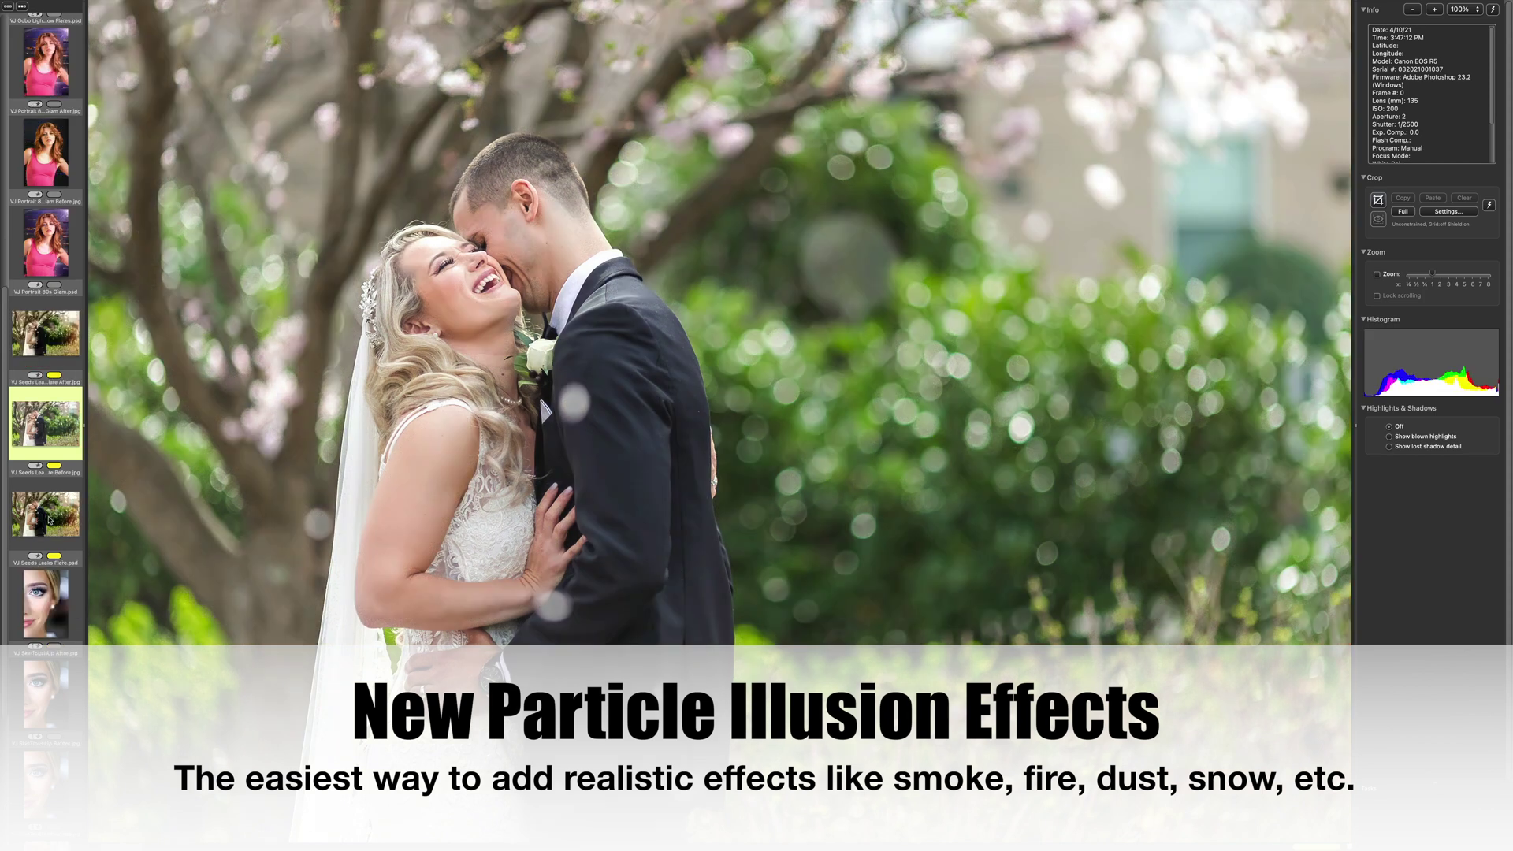
pyautogui.click(47, 516)
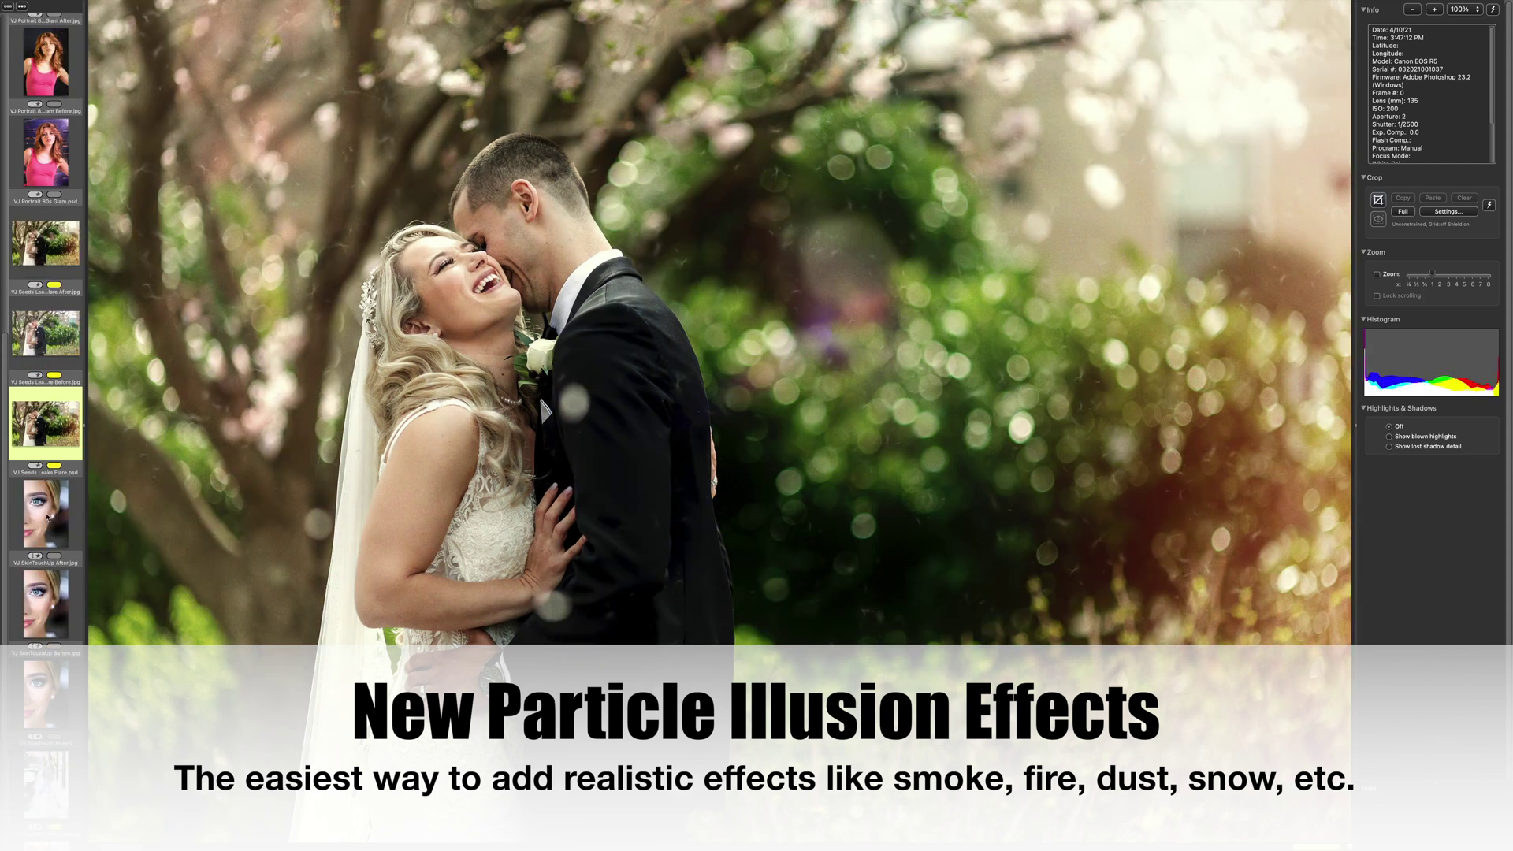
pyautogui.scroll(-3, 56, 562)
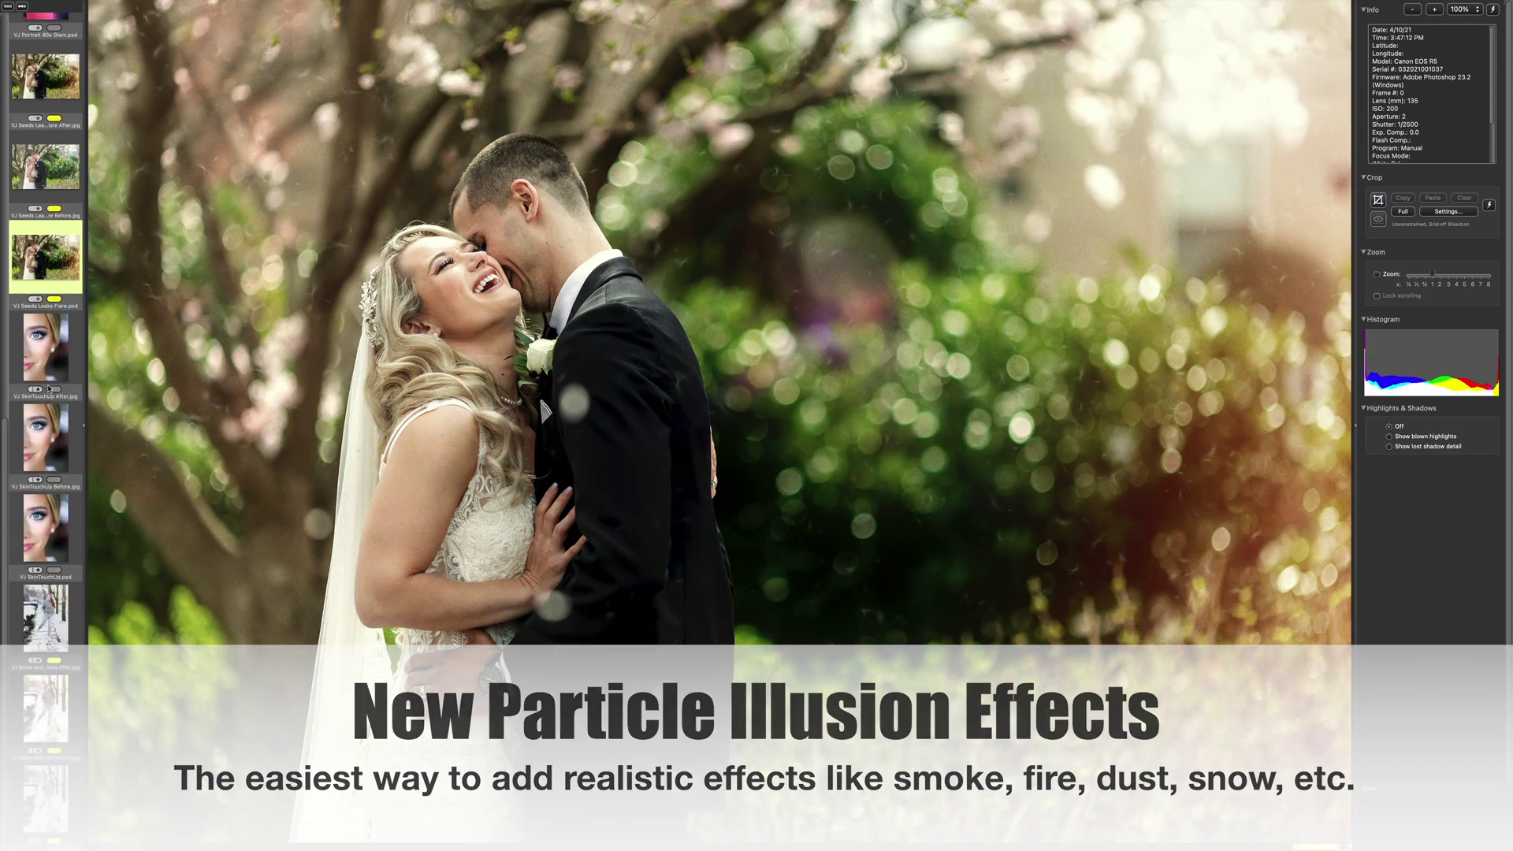
pyautogui.click(51, 458)
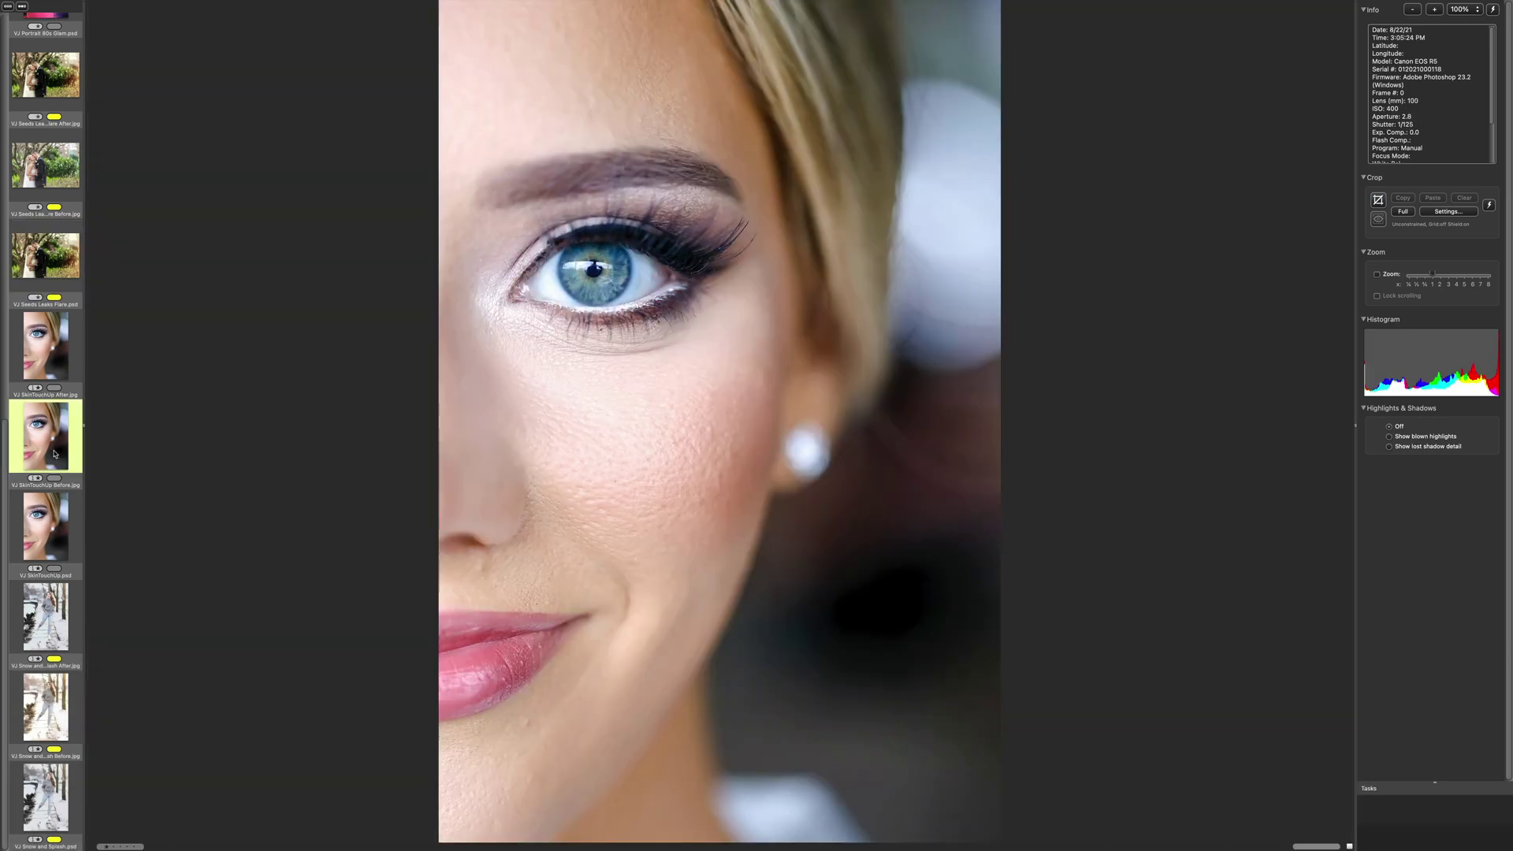
# Step: Flip between the unretouched and retouched skin close-up, settling on the retouched one
pyautogui.click(57, 350)
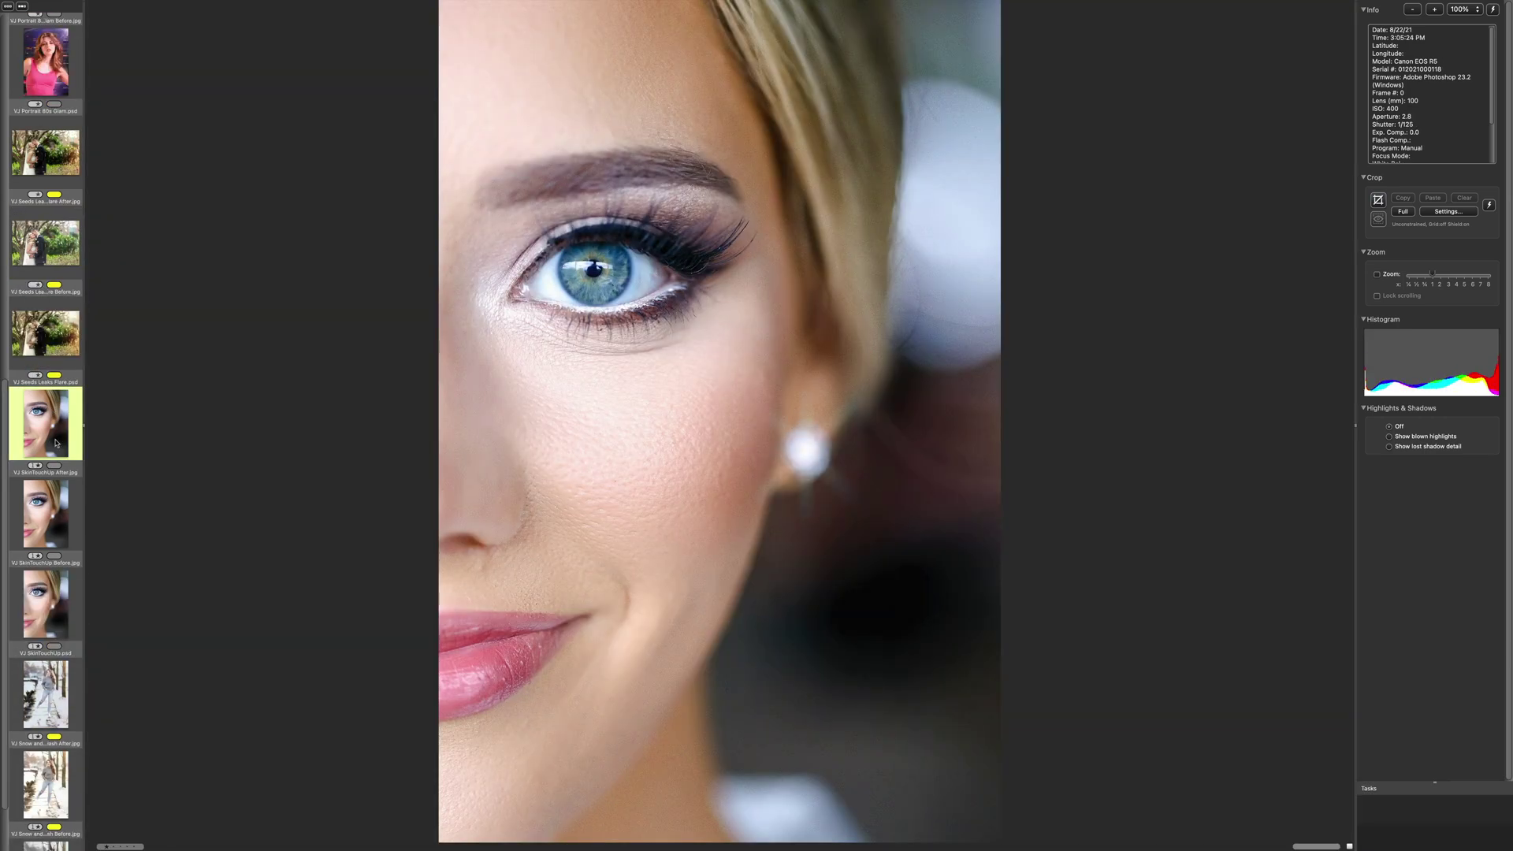
pyautogui.click(59, 531)
pyautogui.press('Left')
pyautogui.press('Right')
pyautogui.press('Left')
# Step: Compare the snowy sidewalk portrait before and after editing, ending on the edited version
pyautogui.press('Right')
pyautogui.press('Right')
pyautogui.press('Right')
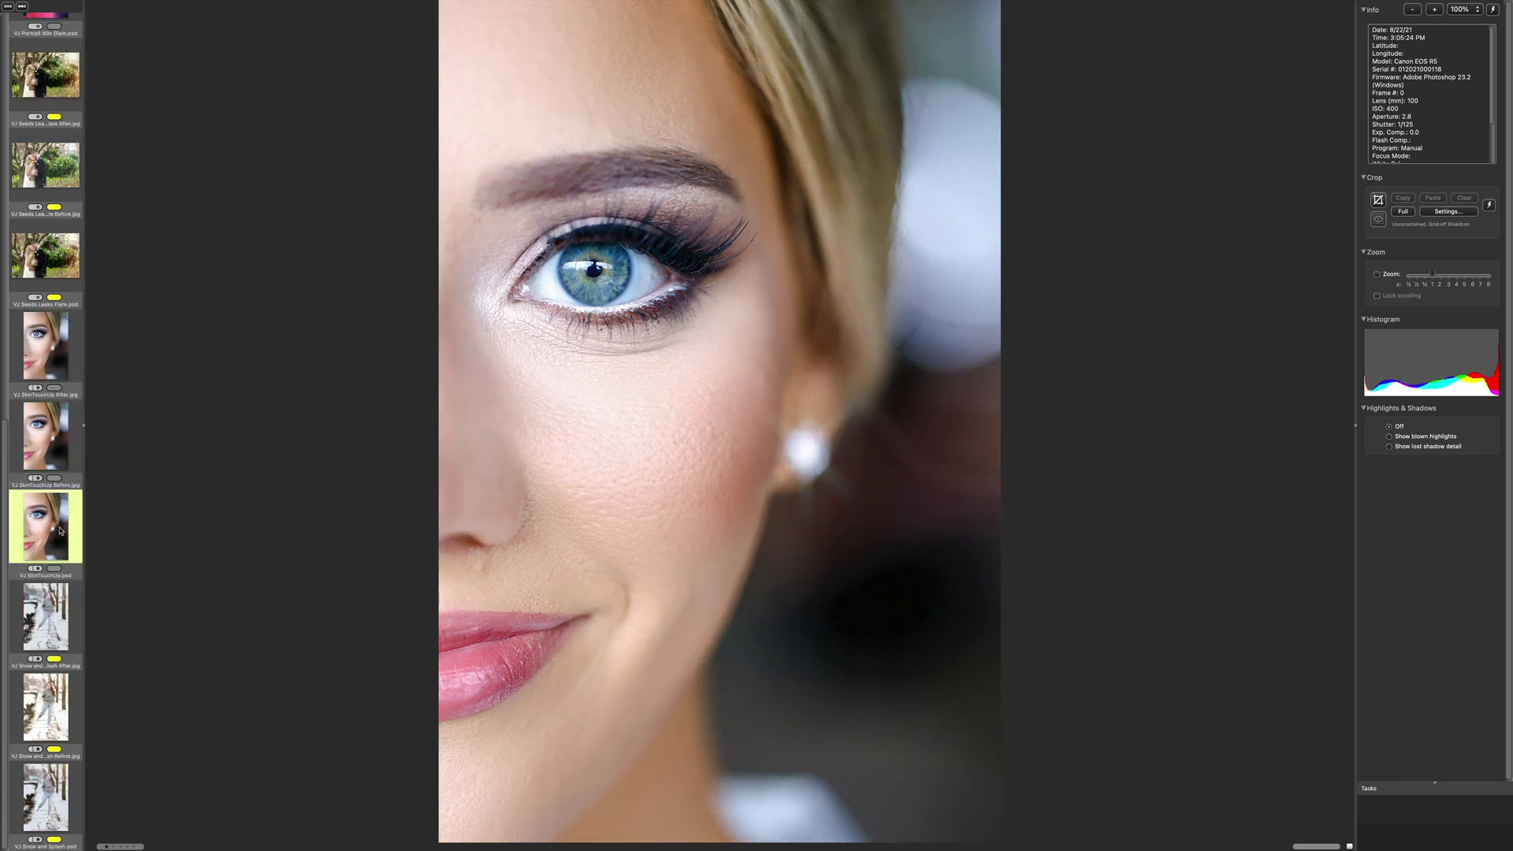
pyautogui.press('Right')
pyautogui.press('Left')
pyautogui.press('Right')
pyautogui.press('Left')
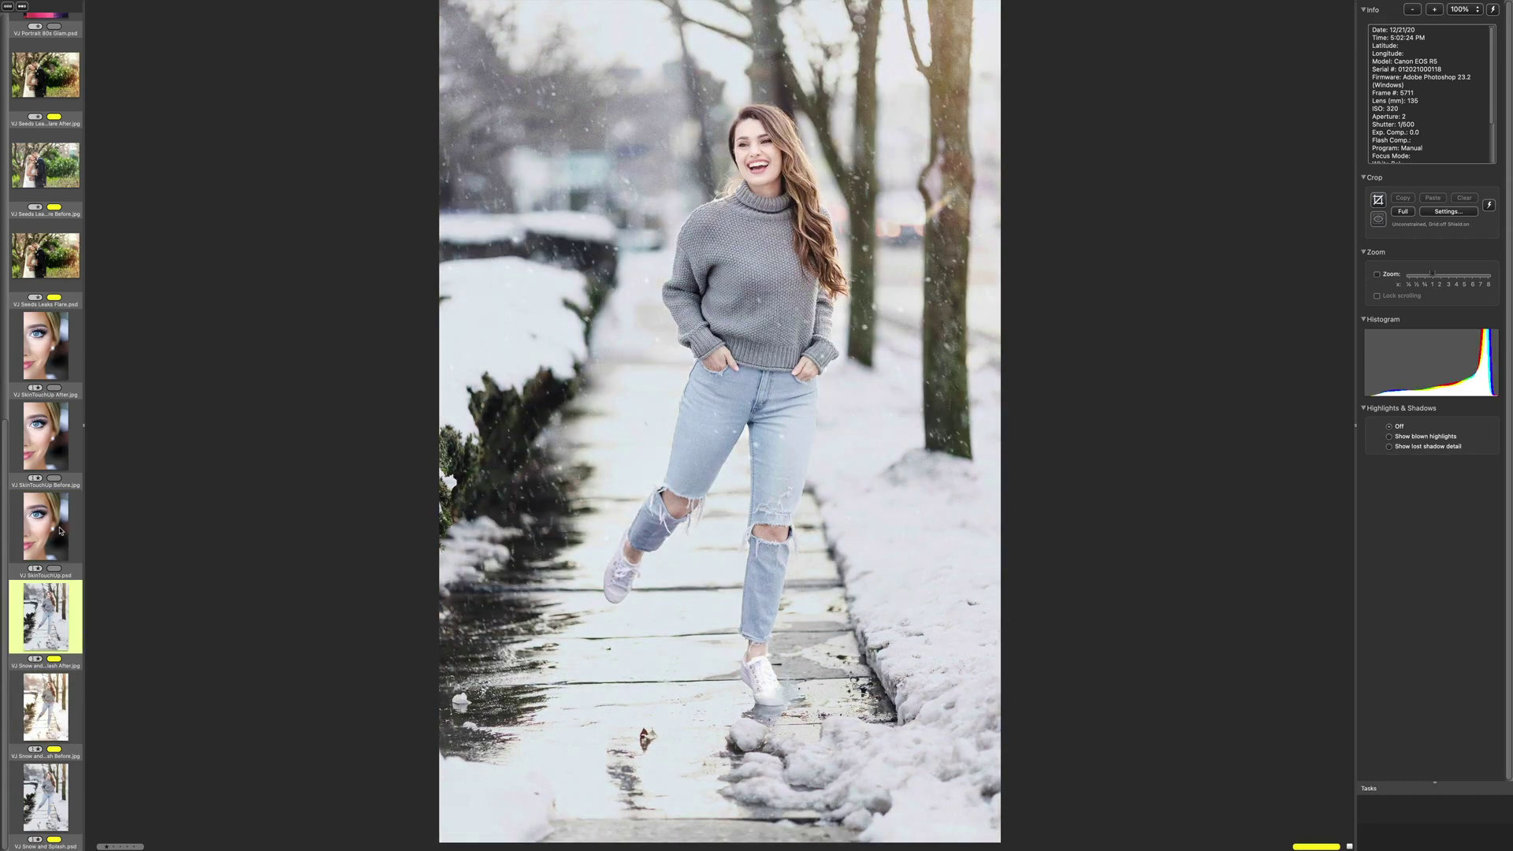
pyautogui.press('Right')
pyautogui.press('Left')
pyautogui.press('Left')
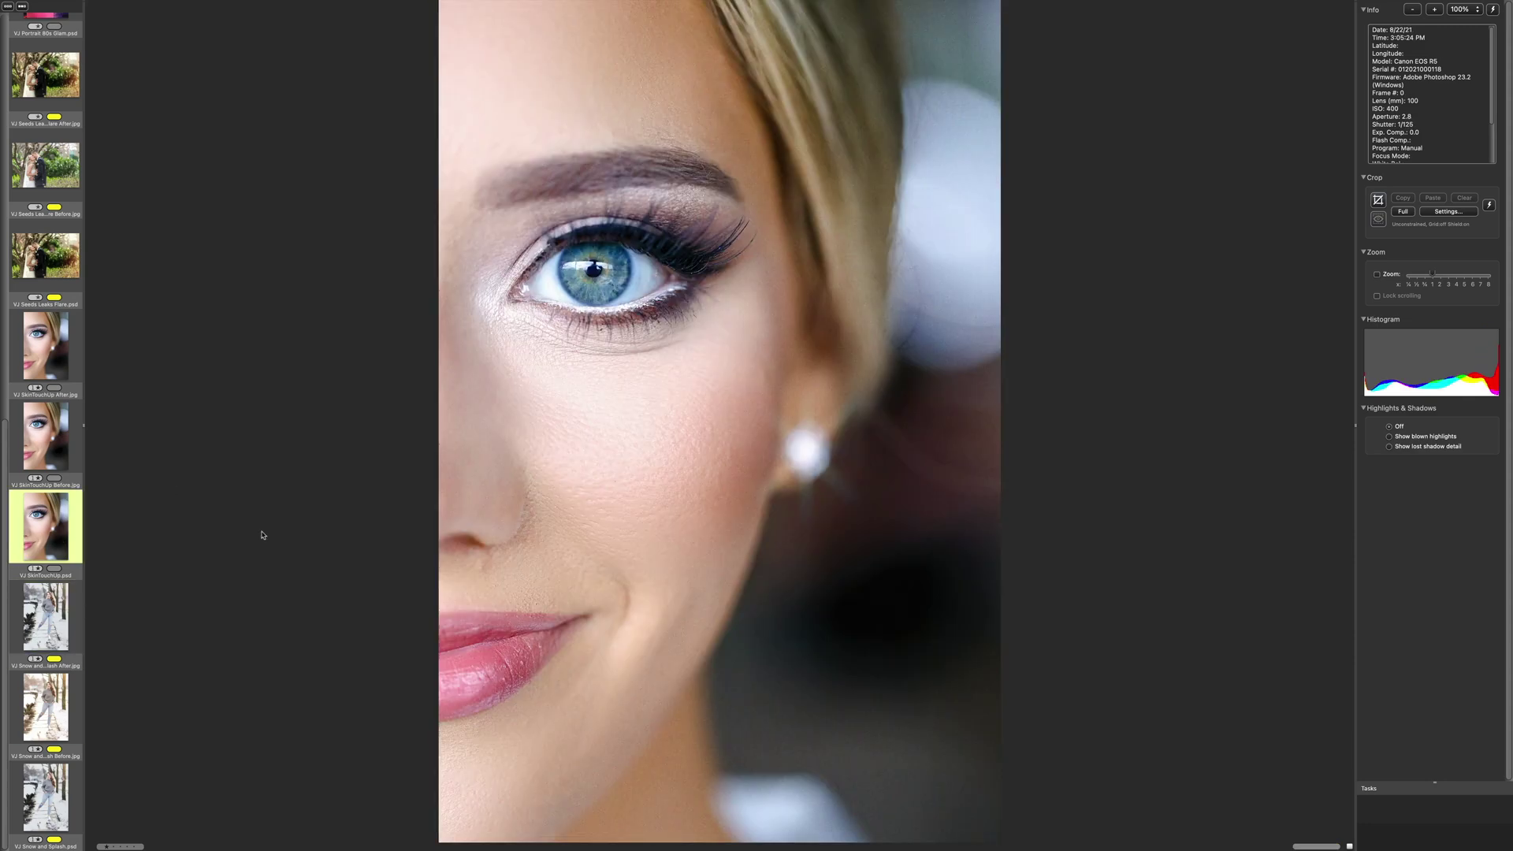
# Step: Open VJ SkinTouchUp.psd in Photoshop and maximize its window
pyautogui.moveTo(24, 4)
pyautogui.click(8, 21)
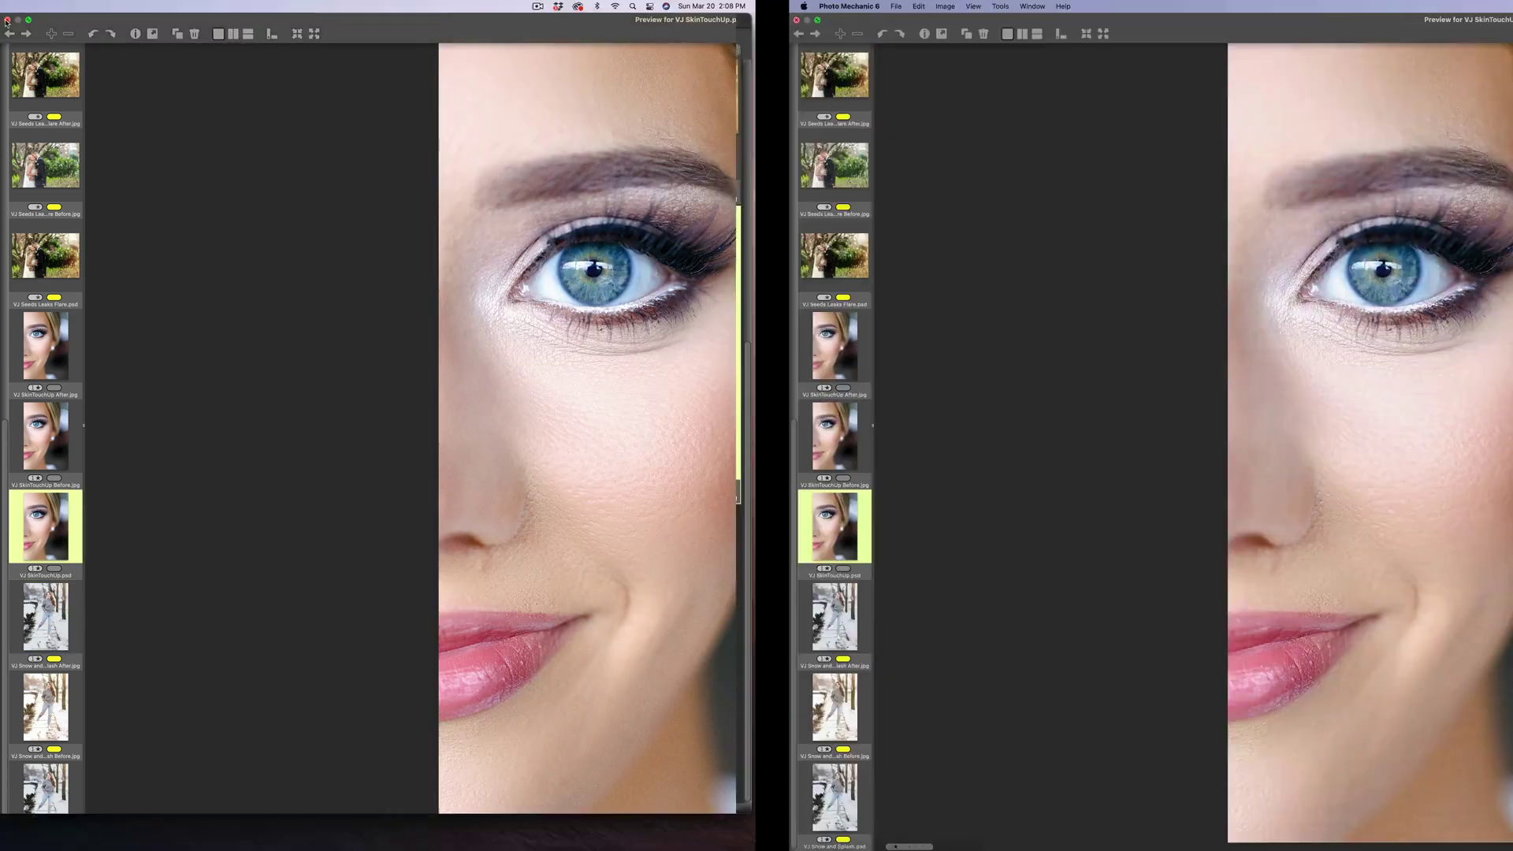
pyautogui.moveTo(1402, 337); pyautogui.dragTo(730, 831)
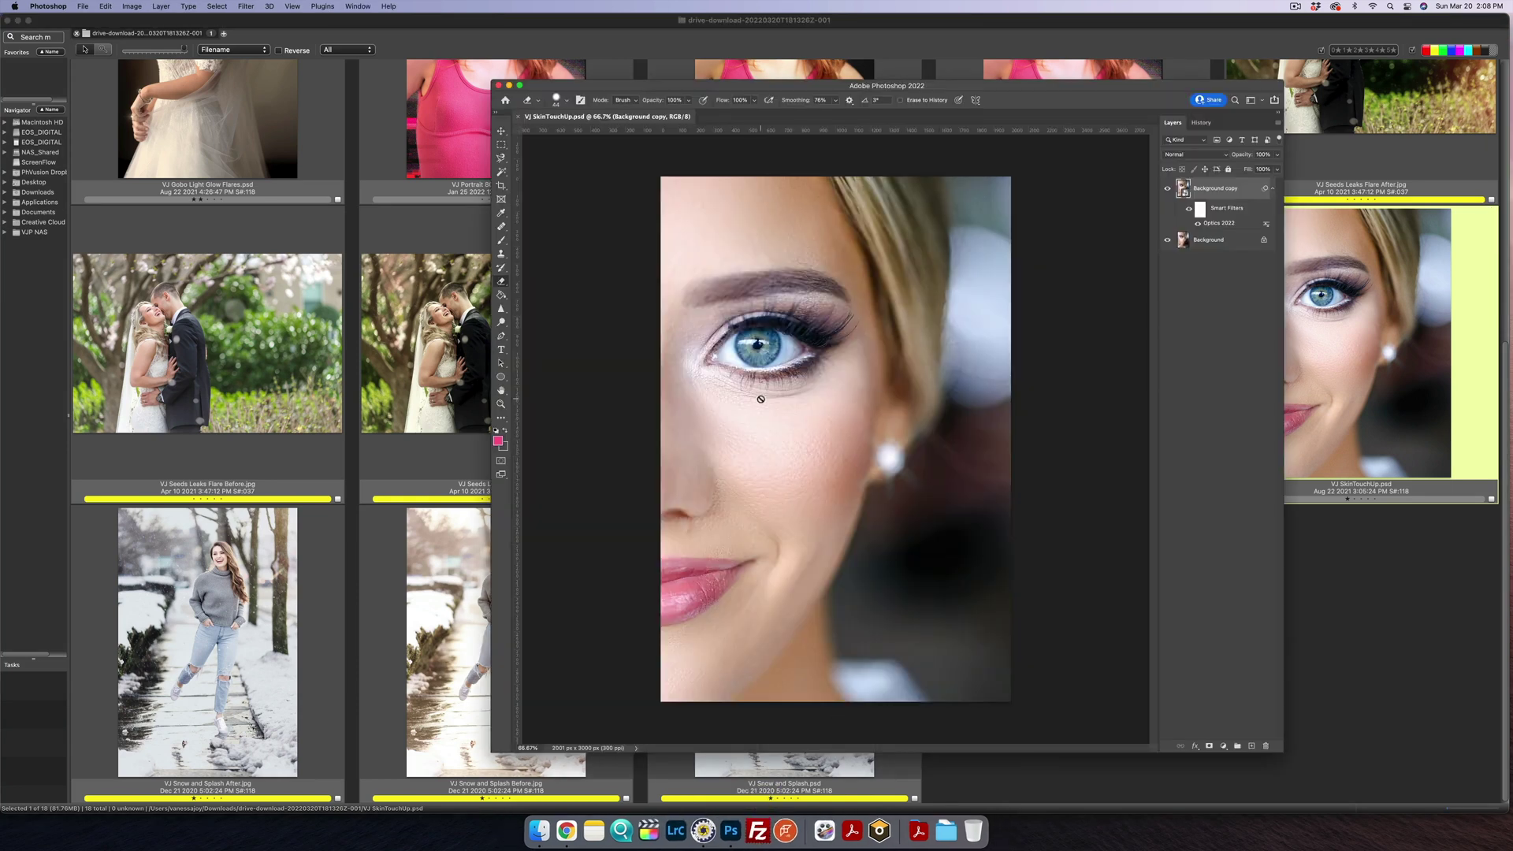
pyautogui.moveTo(494, 82); pyautogui.dragTo(17, 14)
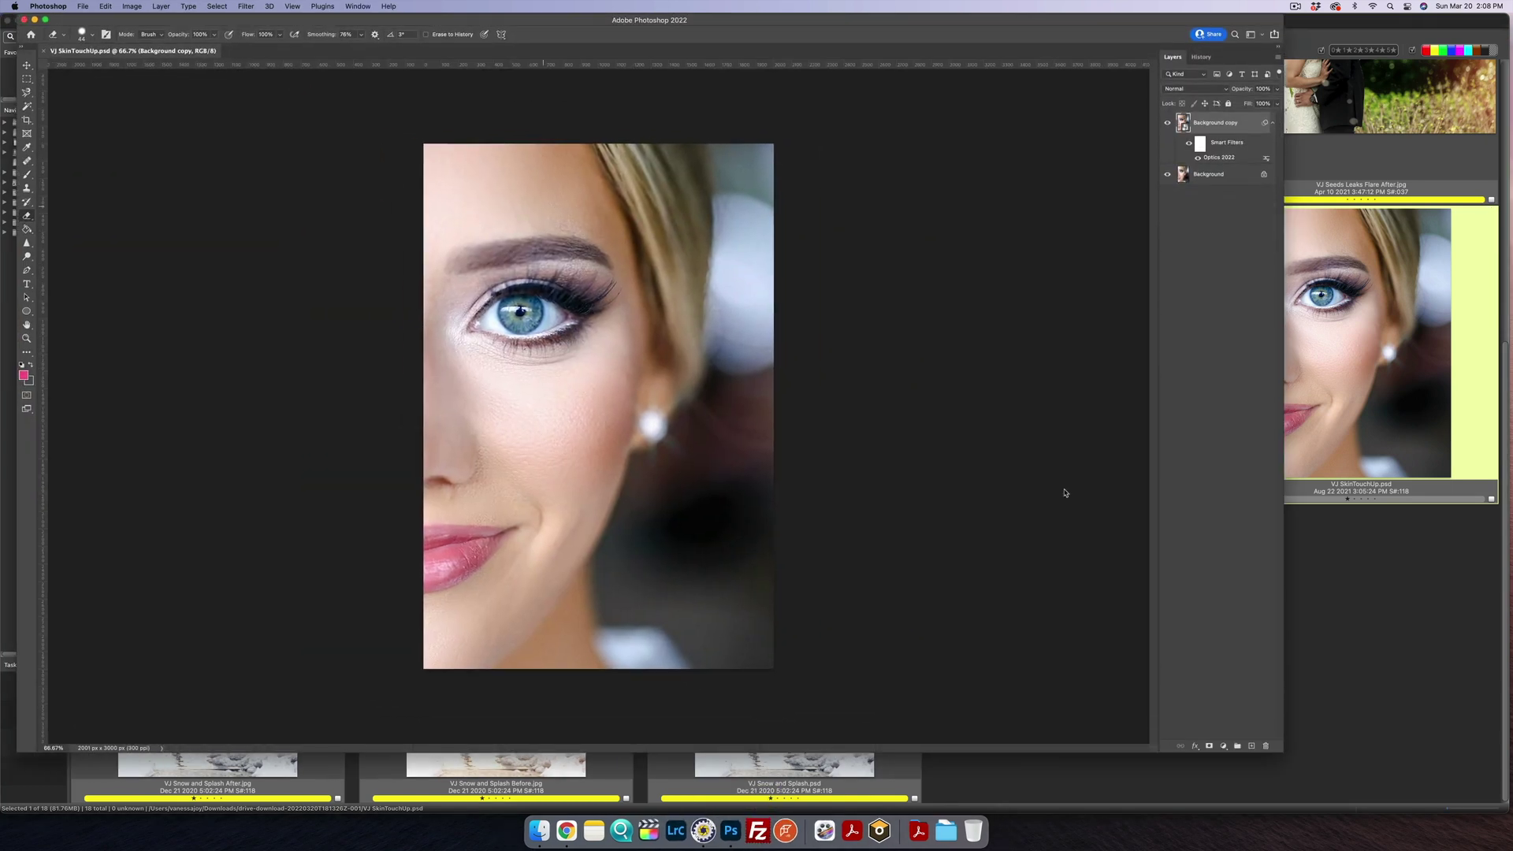
pyautogui.doubleClick(1282, 750)
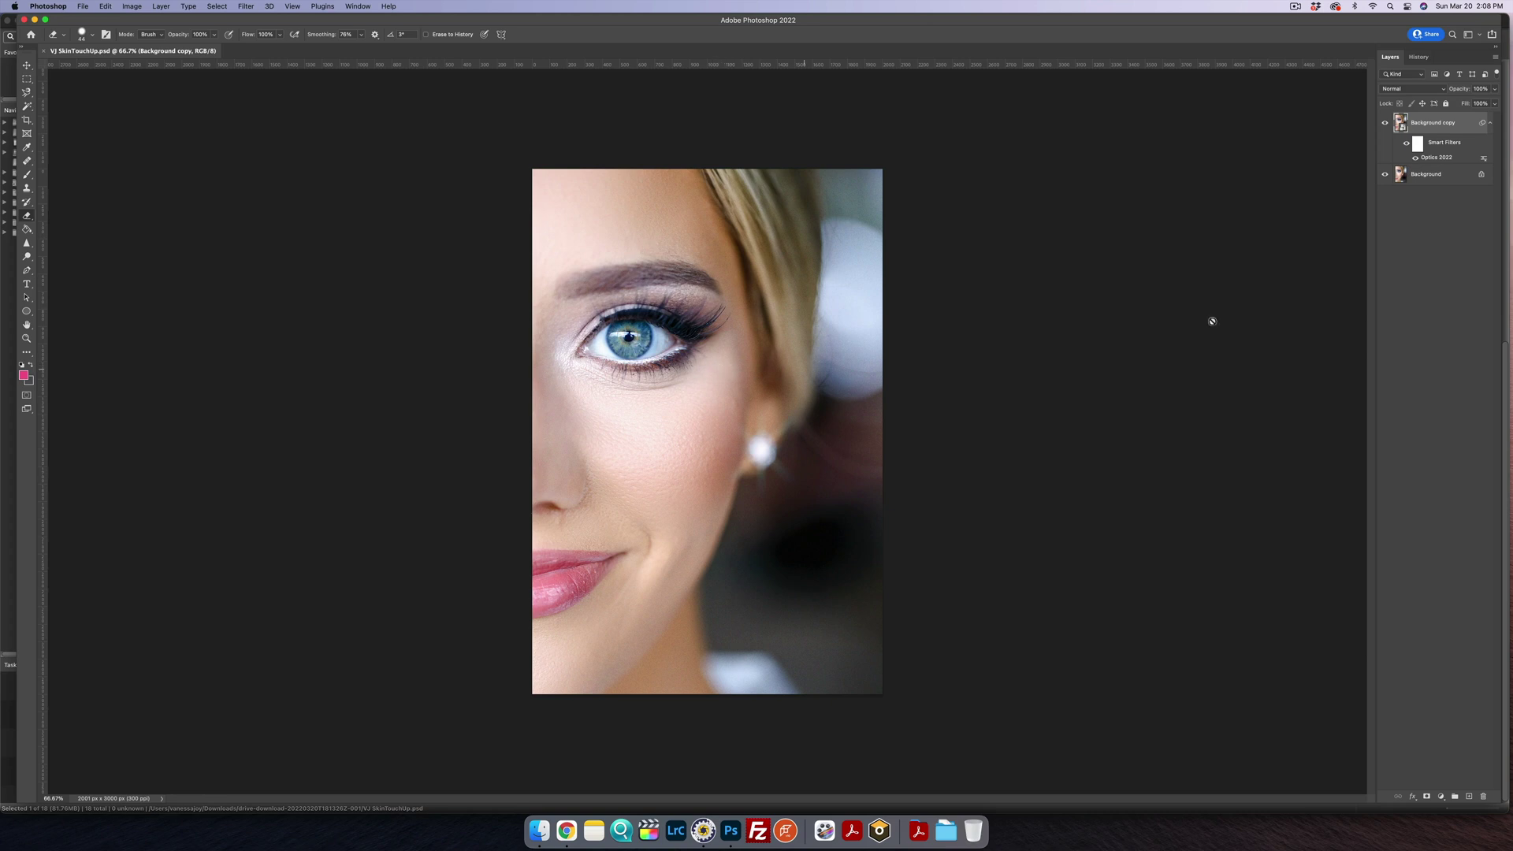
# Step: Toggle the retouched copy layer, keep its opacity at 100%, and reopen the Optics 2022 smart filter
pyautogui.click(1385, 123)
pyautogui.click(1385, 123)
pyautogui.click(1386, 123)
pyautogui.click(1385, 123)
pyautogui.click(1495, 89)
pyautogui.click(1464, 104)
pyautogui.moveTo(1464, 105); pyautogui.dragTo(1495, 103)
pyautogui.doubleClick(1439, 160)
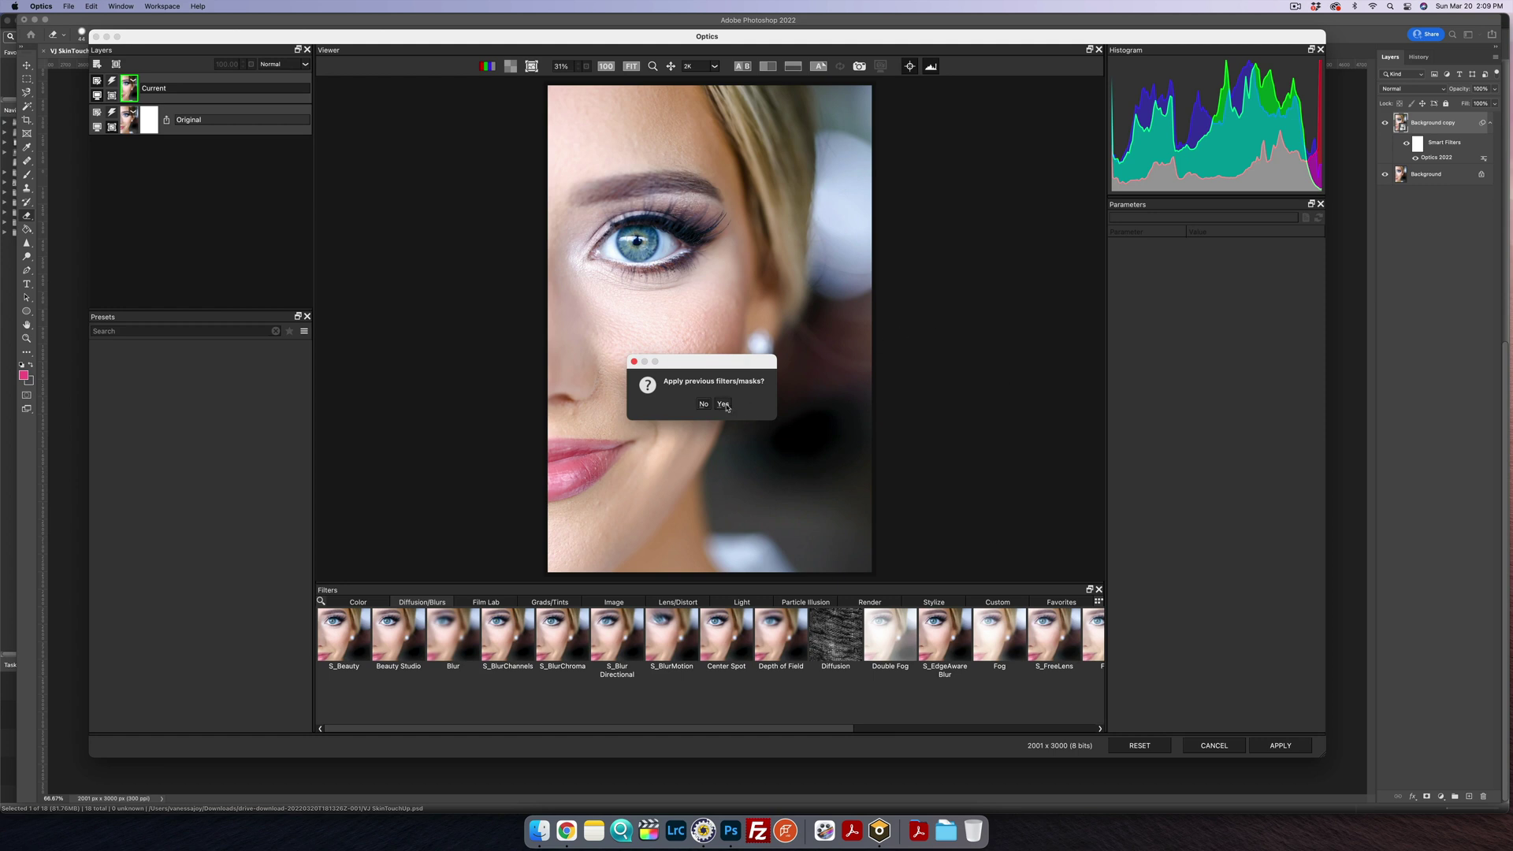
# Step: Reload the previous filters and masks and resize the Optics editor to fill the screen
pyautogui.click(723, 404)
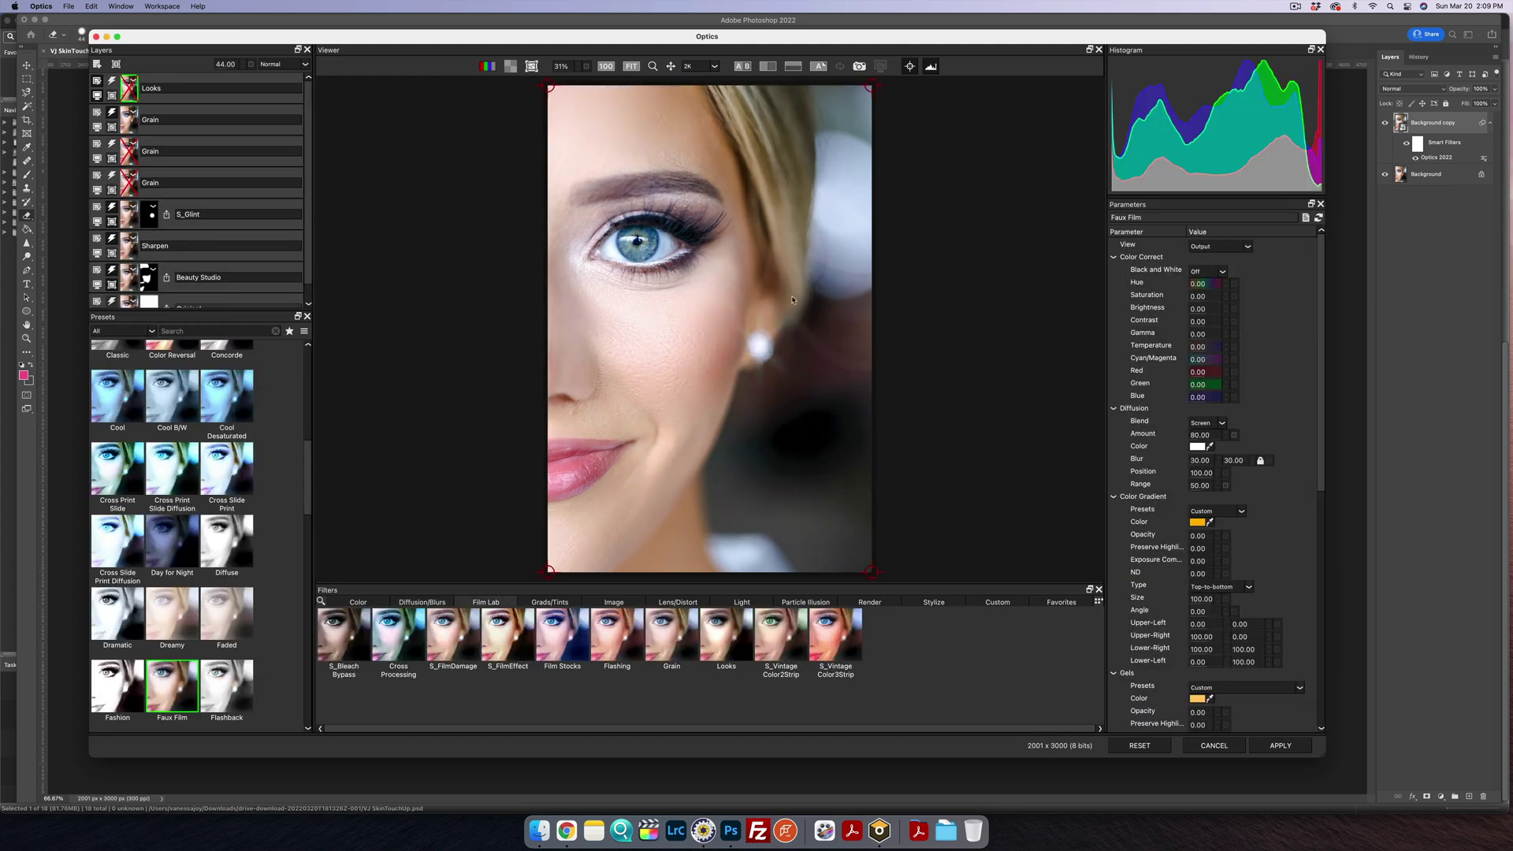
pyautogui.moveTo(828, 30); pyautogui.dragTo(732, 21)
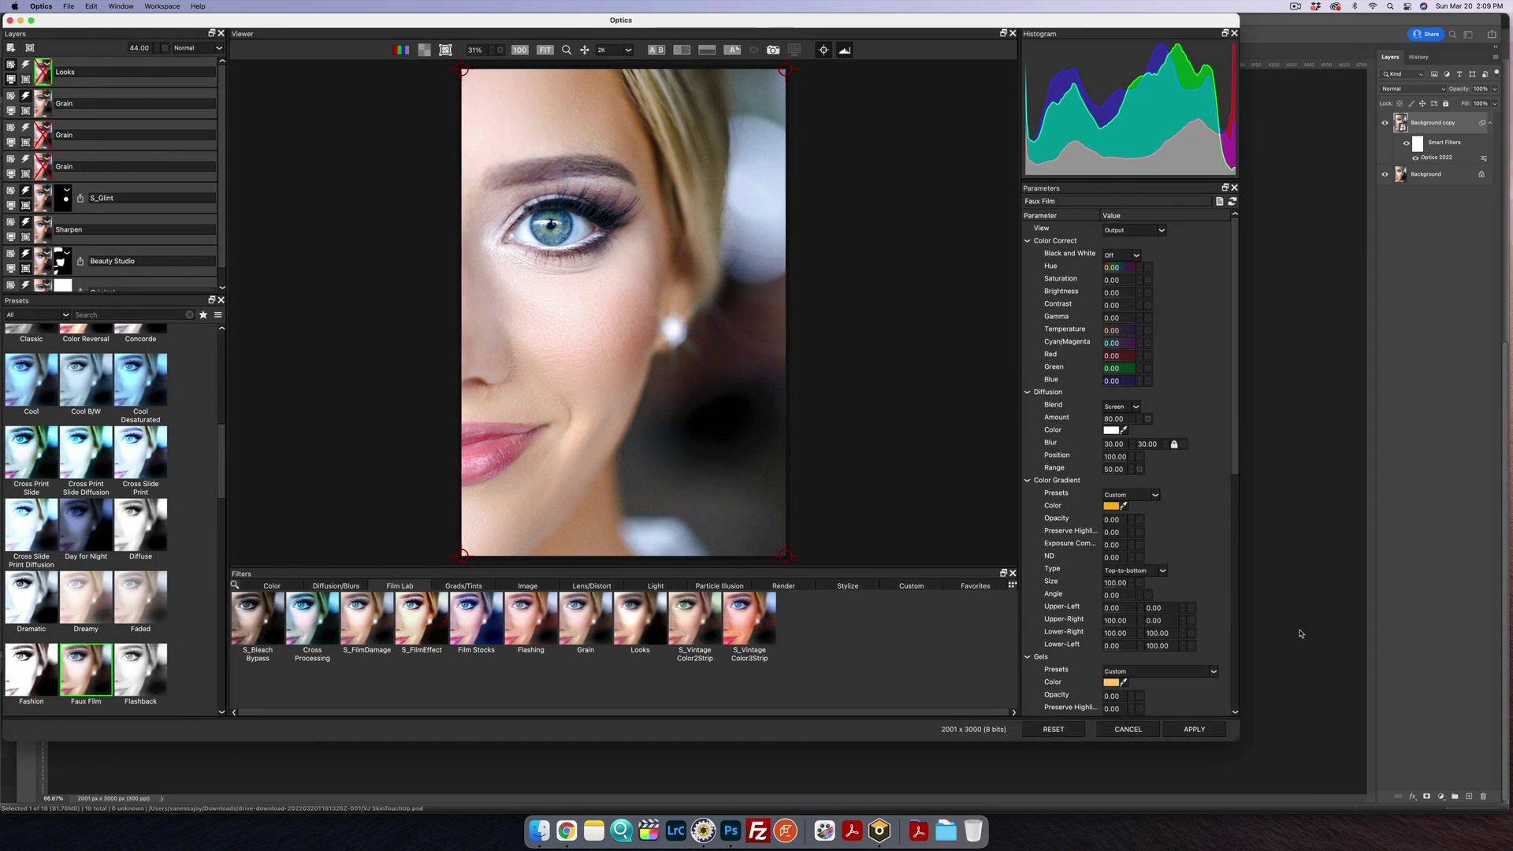
pyautogui.moveTo(1258, 741); pyautogui.dragTo(1510, 811)
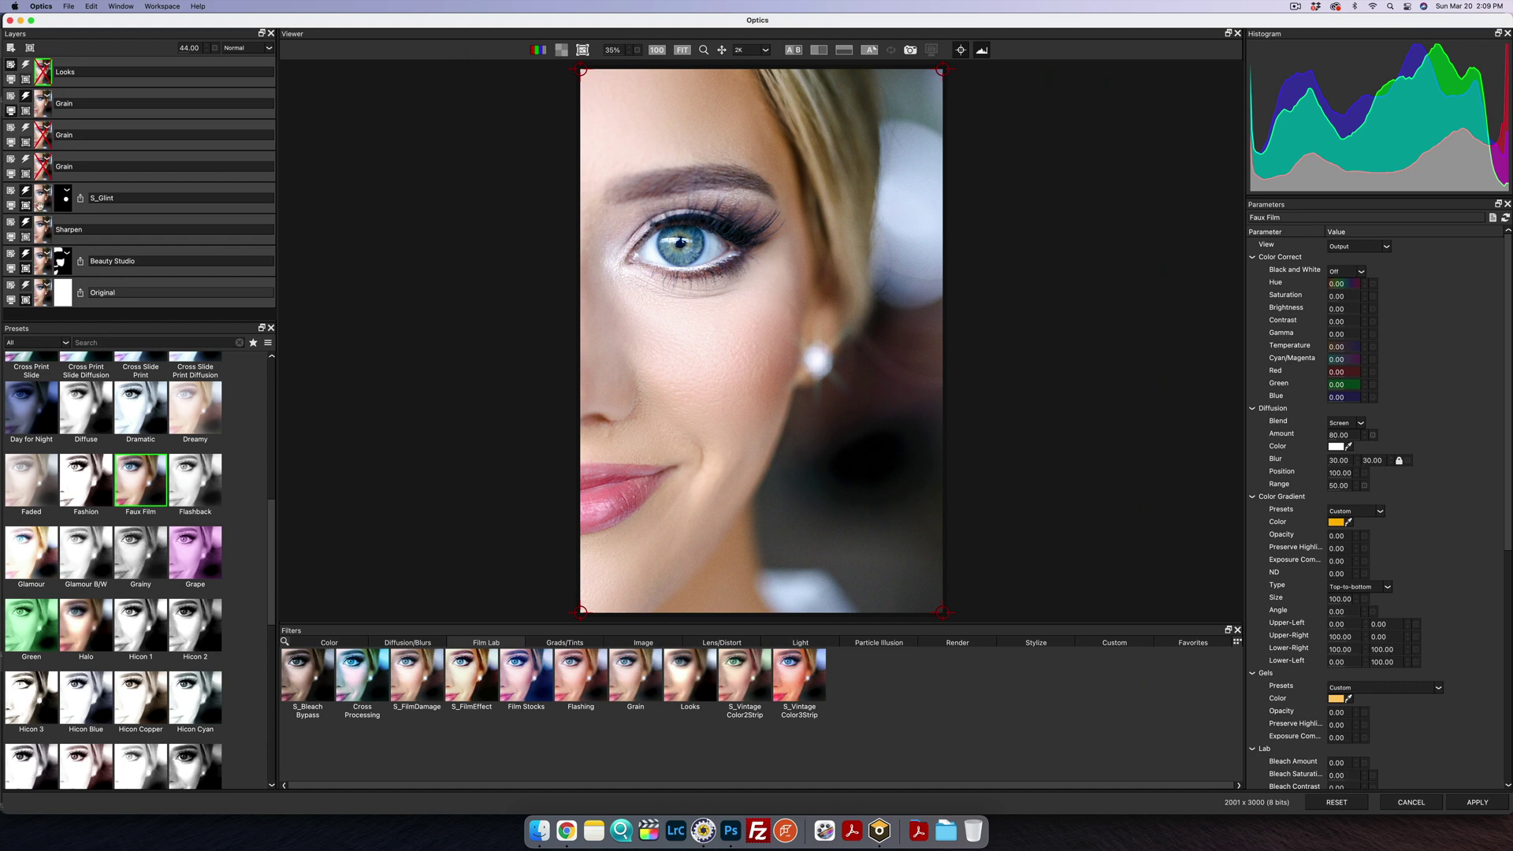
# Step: Select the Beauty Studio layer and inspect its mask shapes on the face
pyautogui.click(40, 264)
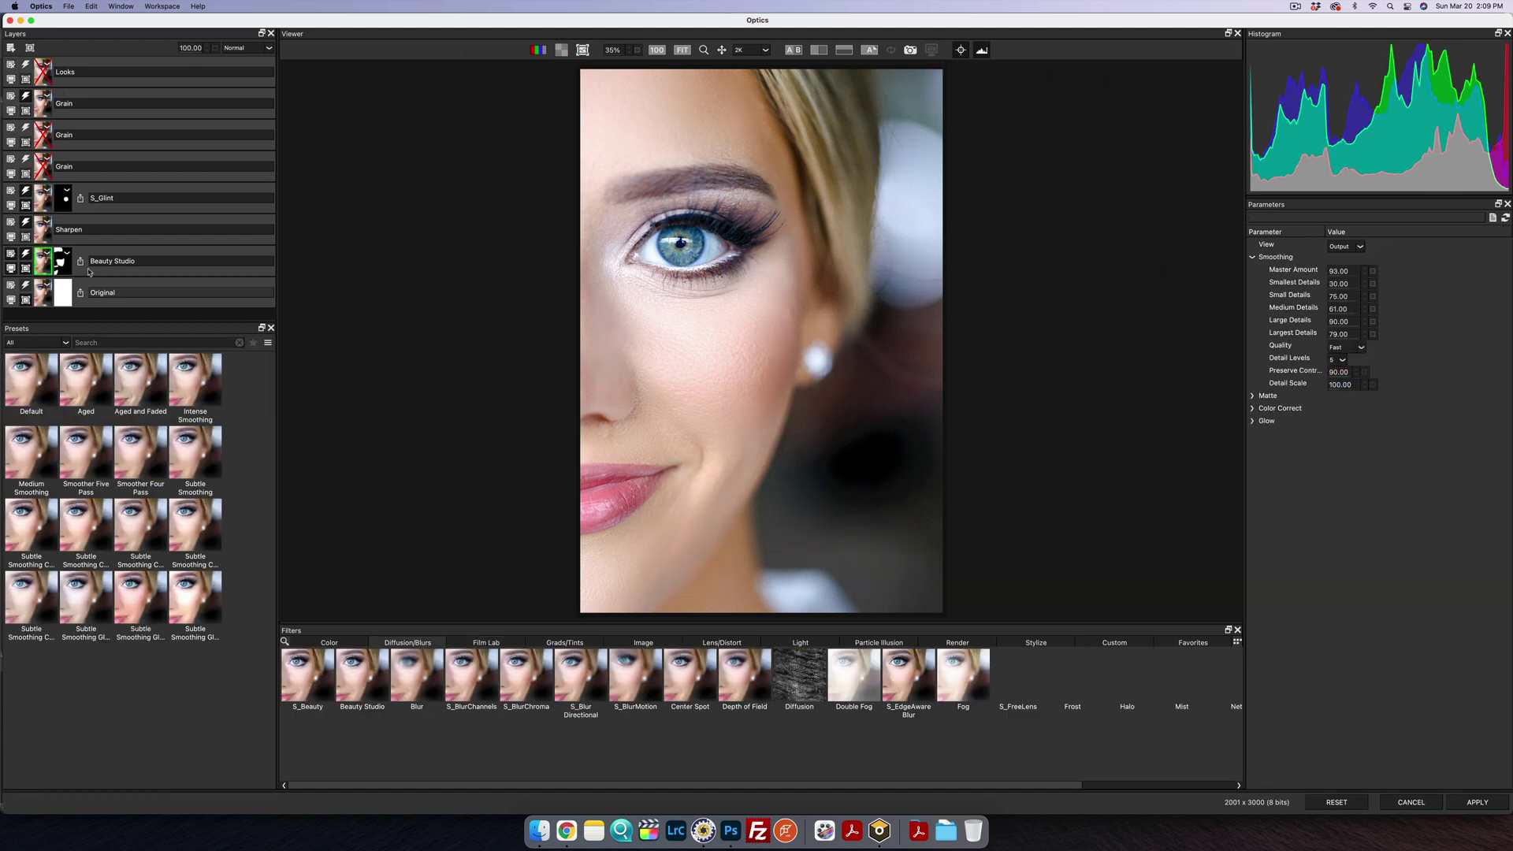
pyautogui.click(44, 295)
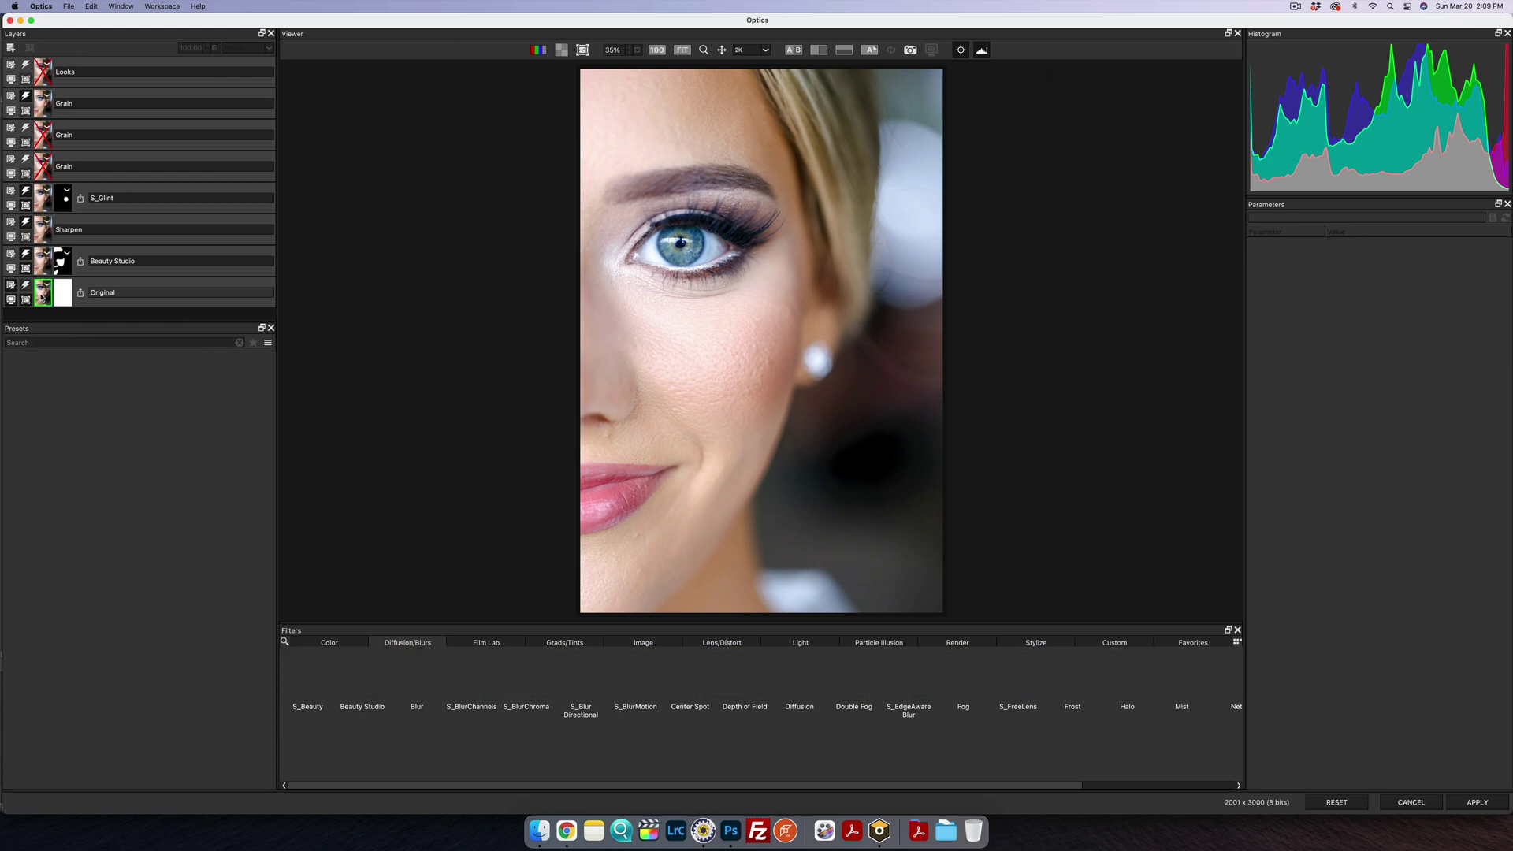
pyautogui.click(40, 267)
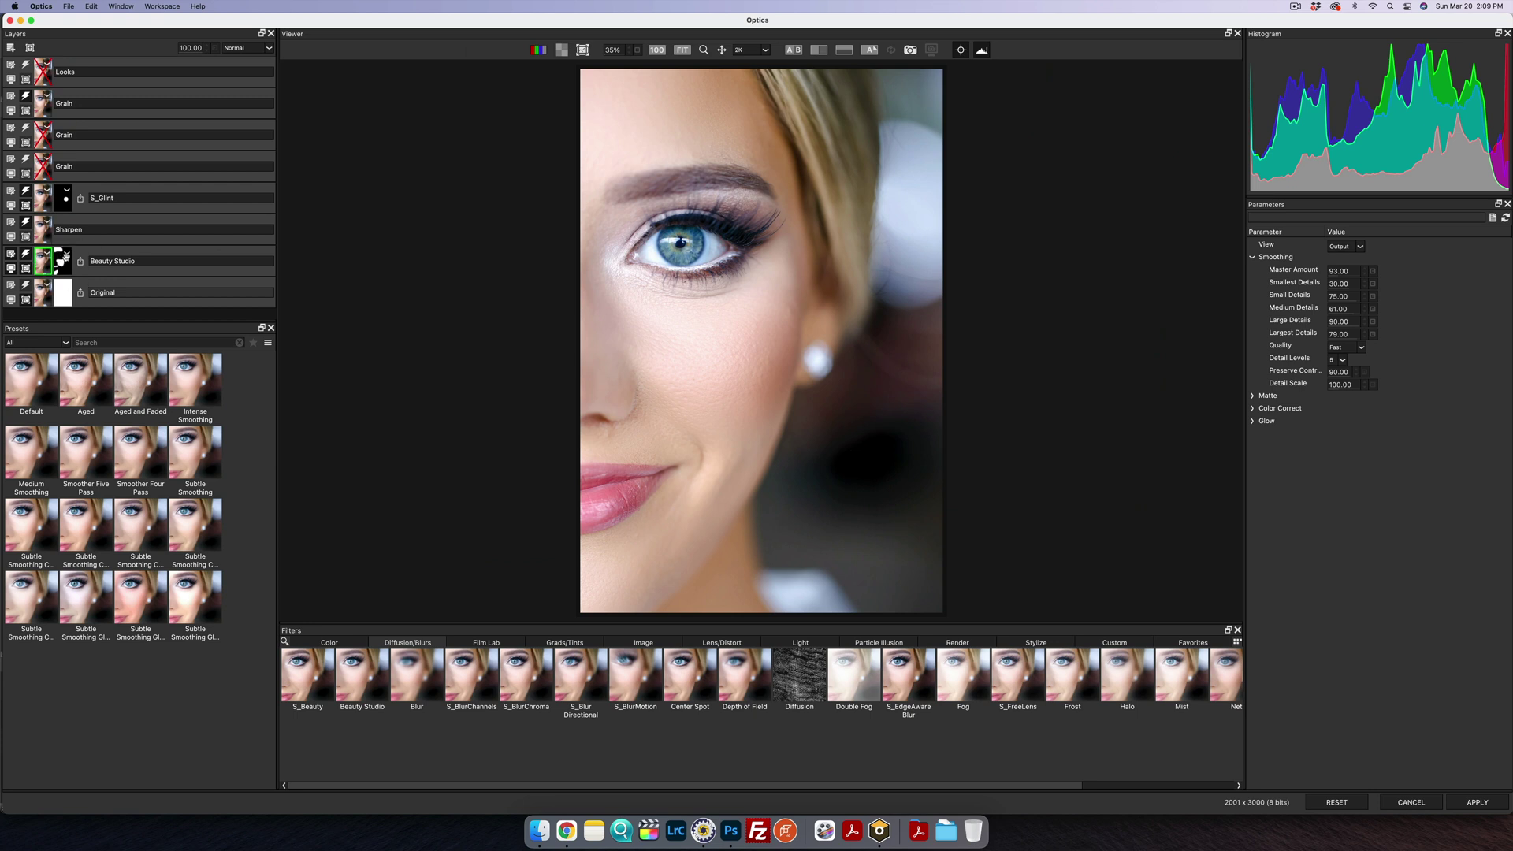
pyautogui.click(67, 266)
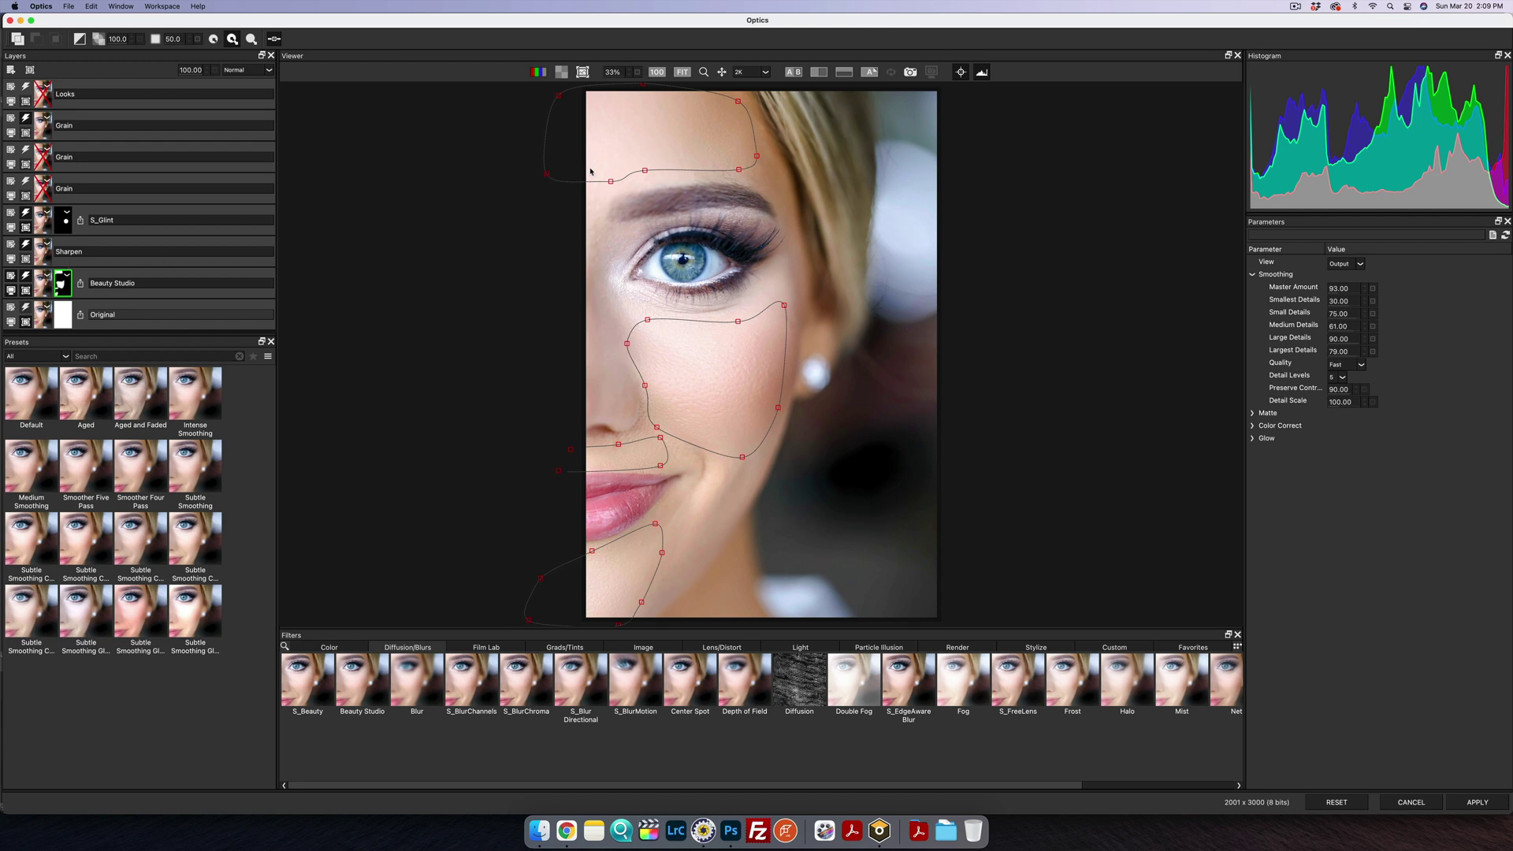
pyautogui.click(36, 293)
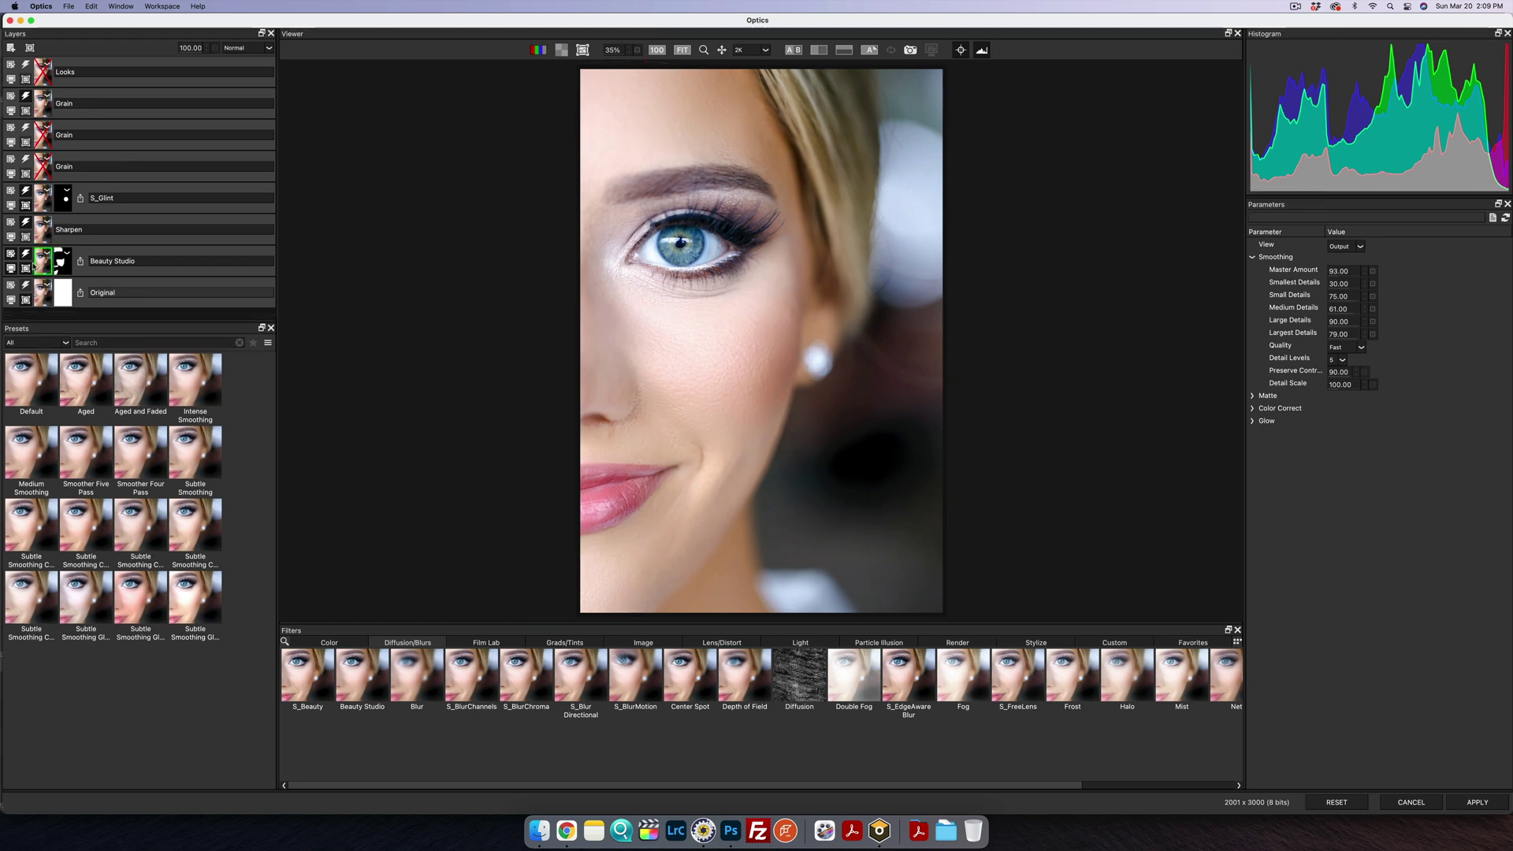
# Step: Try the Default, Subtle, Aged and Intense presets, settling on Medium Smoothing (Master Amount 90)
pyautogui.click(30, 394)
pyautogui.click(82, 458)
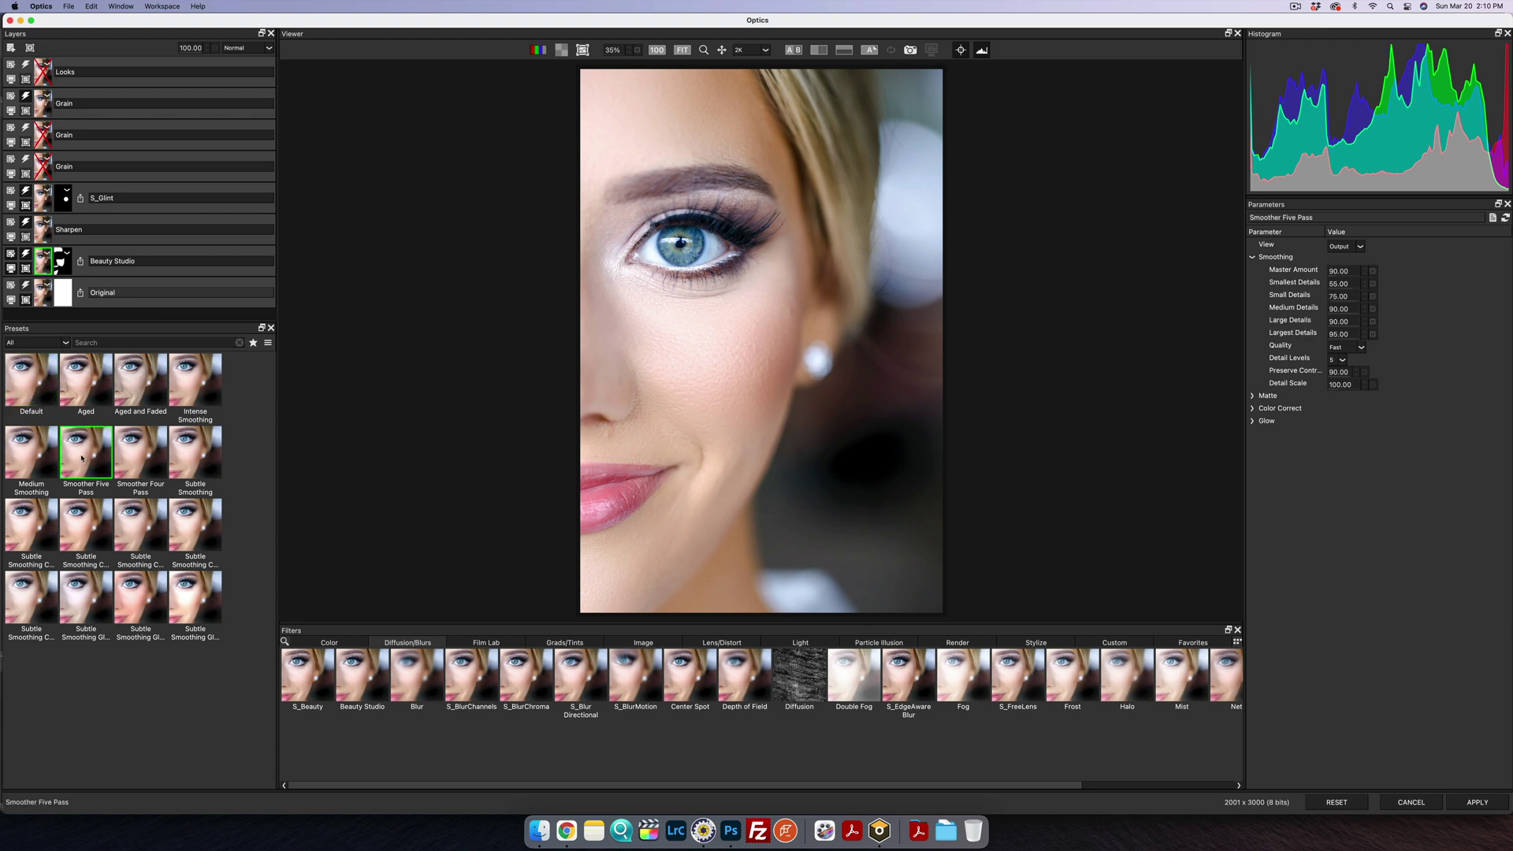
pyautogui.click(140, 458)
pyautogui.click(201, 458)
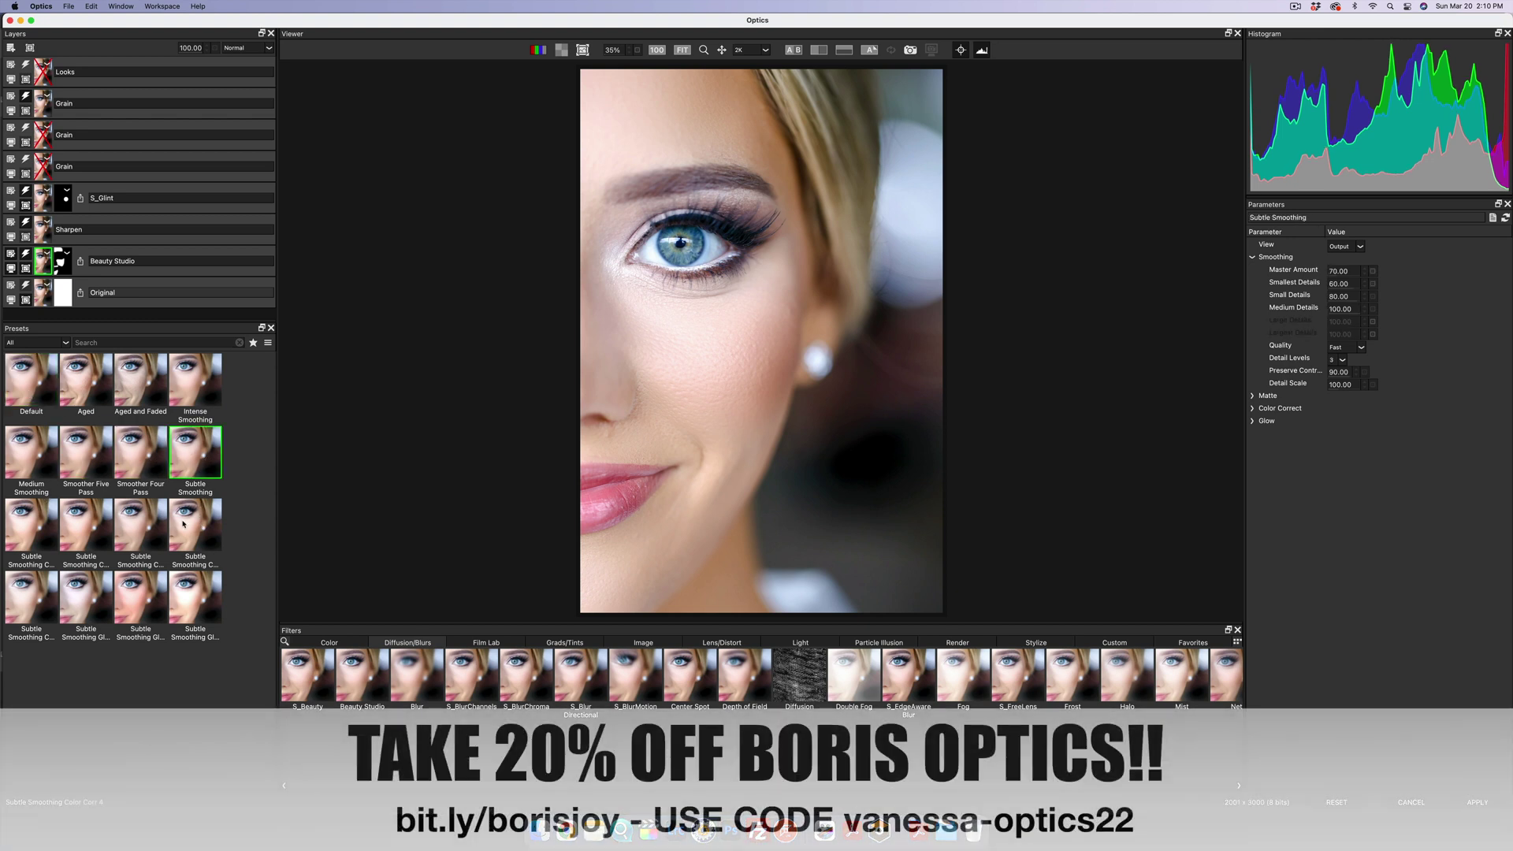
pyautogui.click(182, 523)
pyautogui.click(82, 383)
pyautogui.click(182, 379)
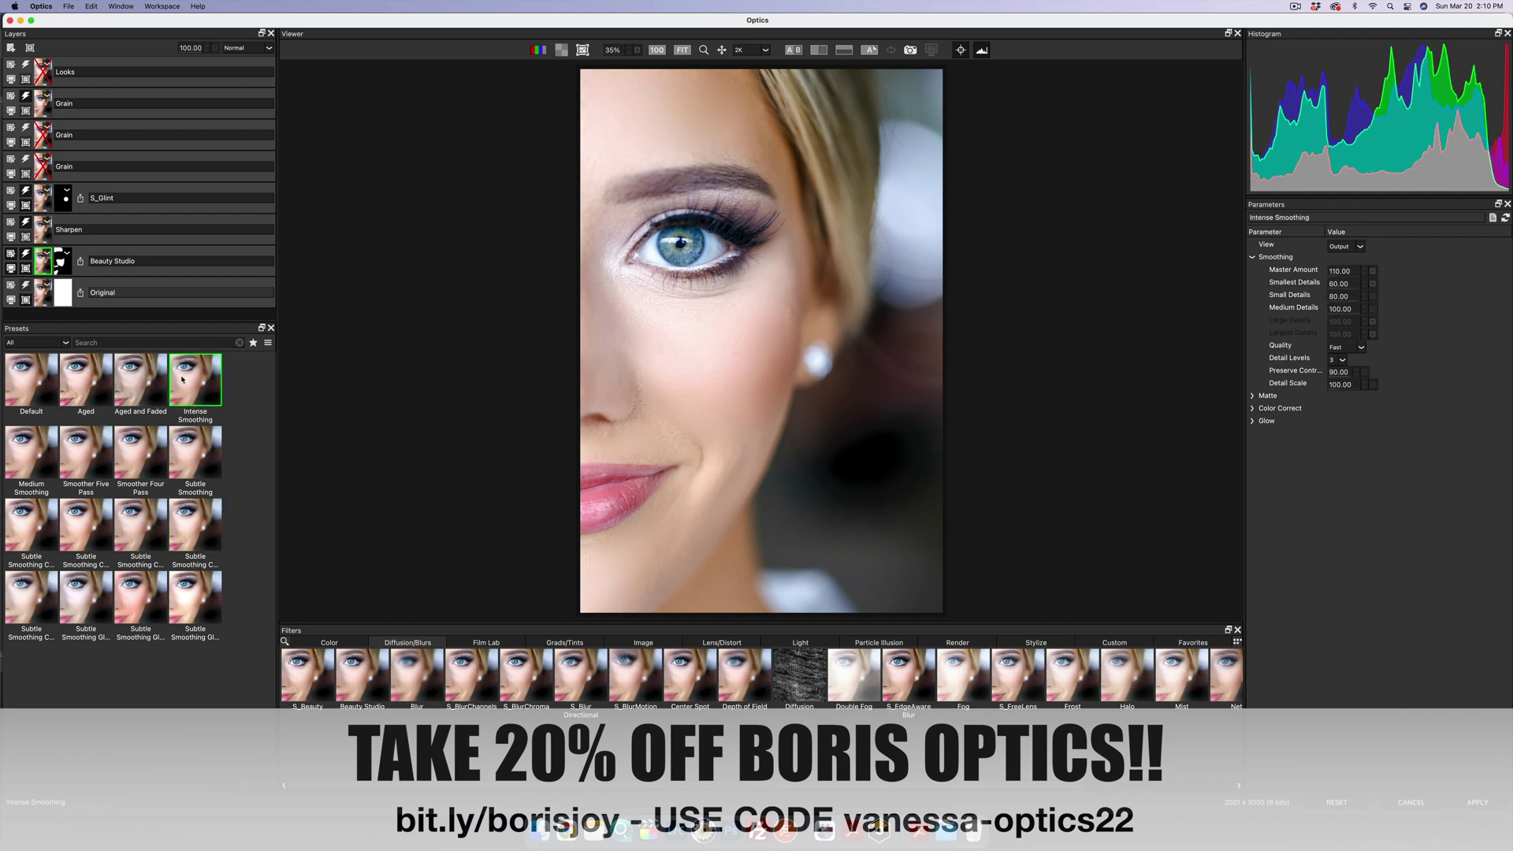
pyautogui.click(100, 463)
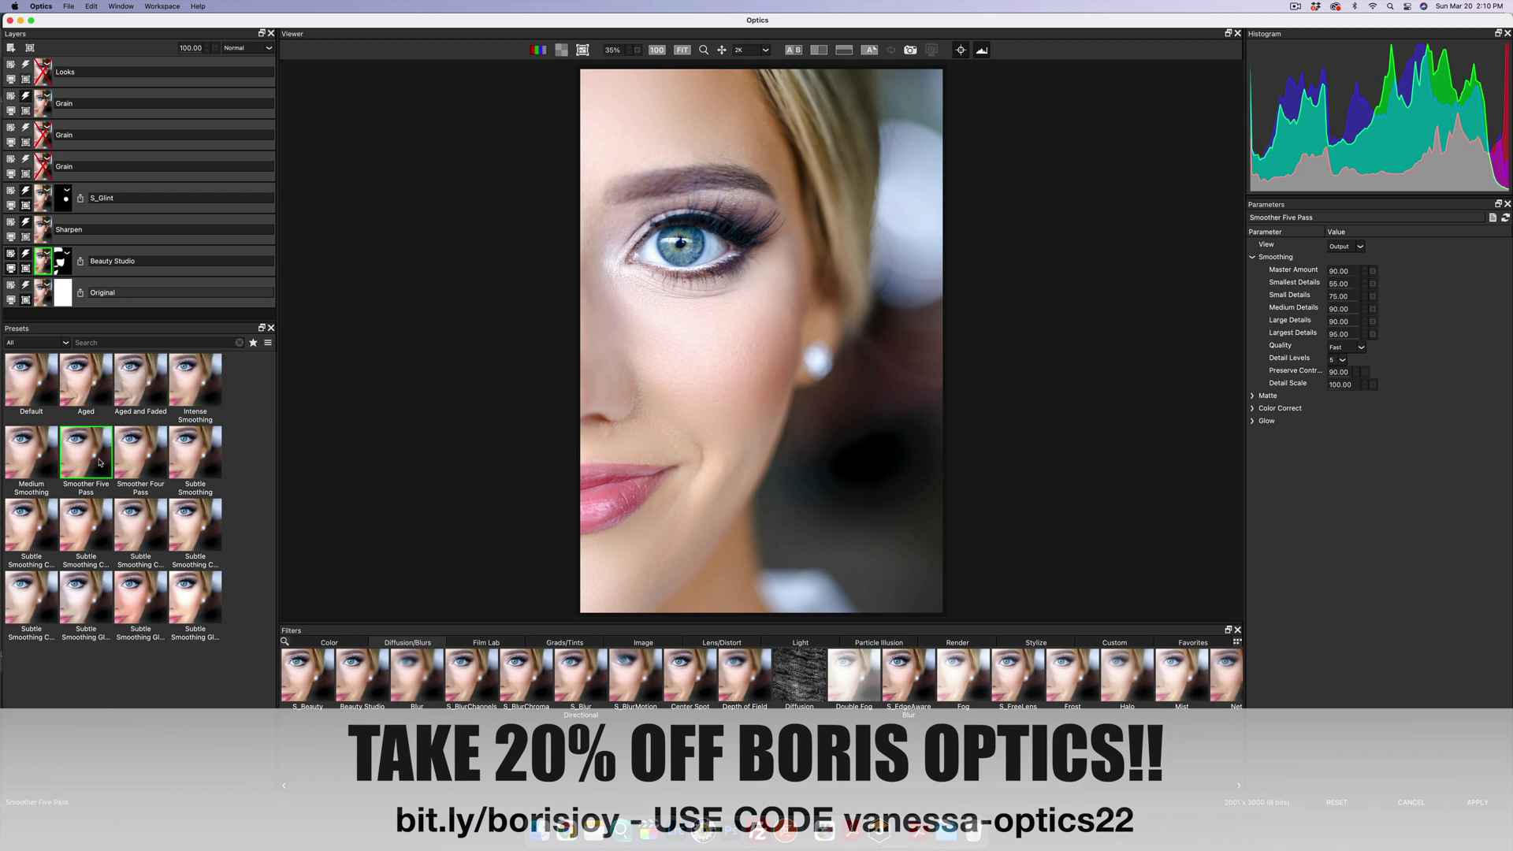
pyautogui.click(32, 462)
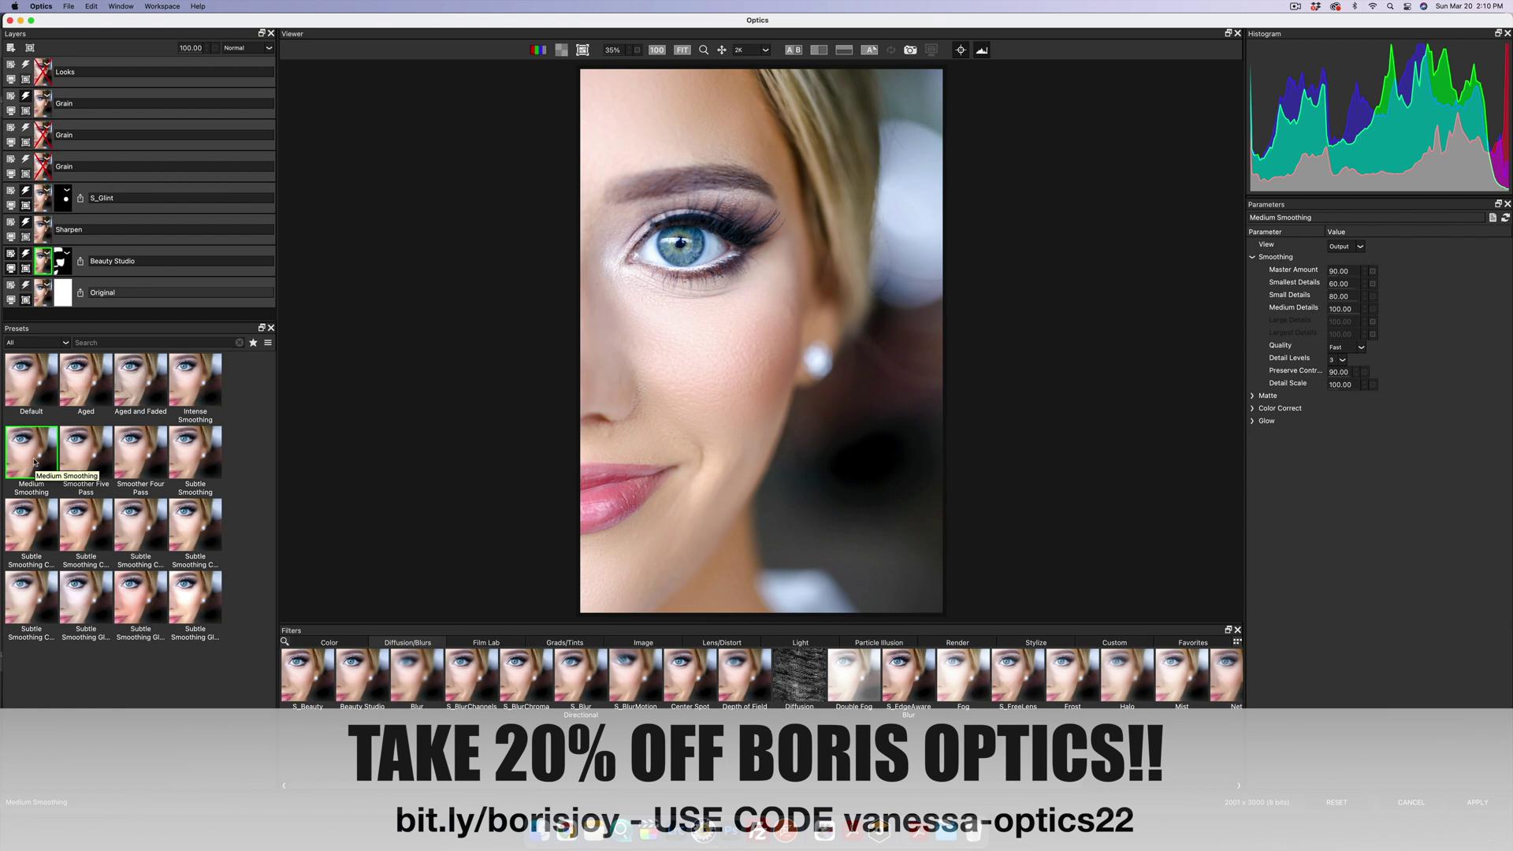
pyautogui.click(41, 235)
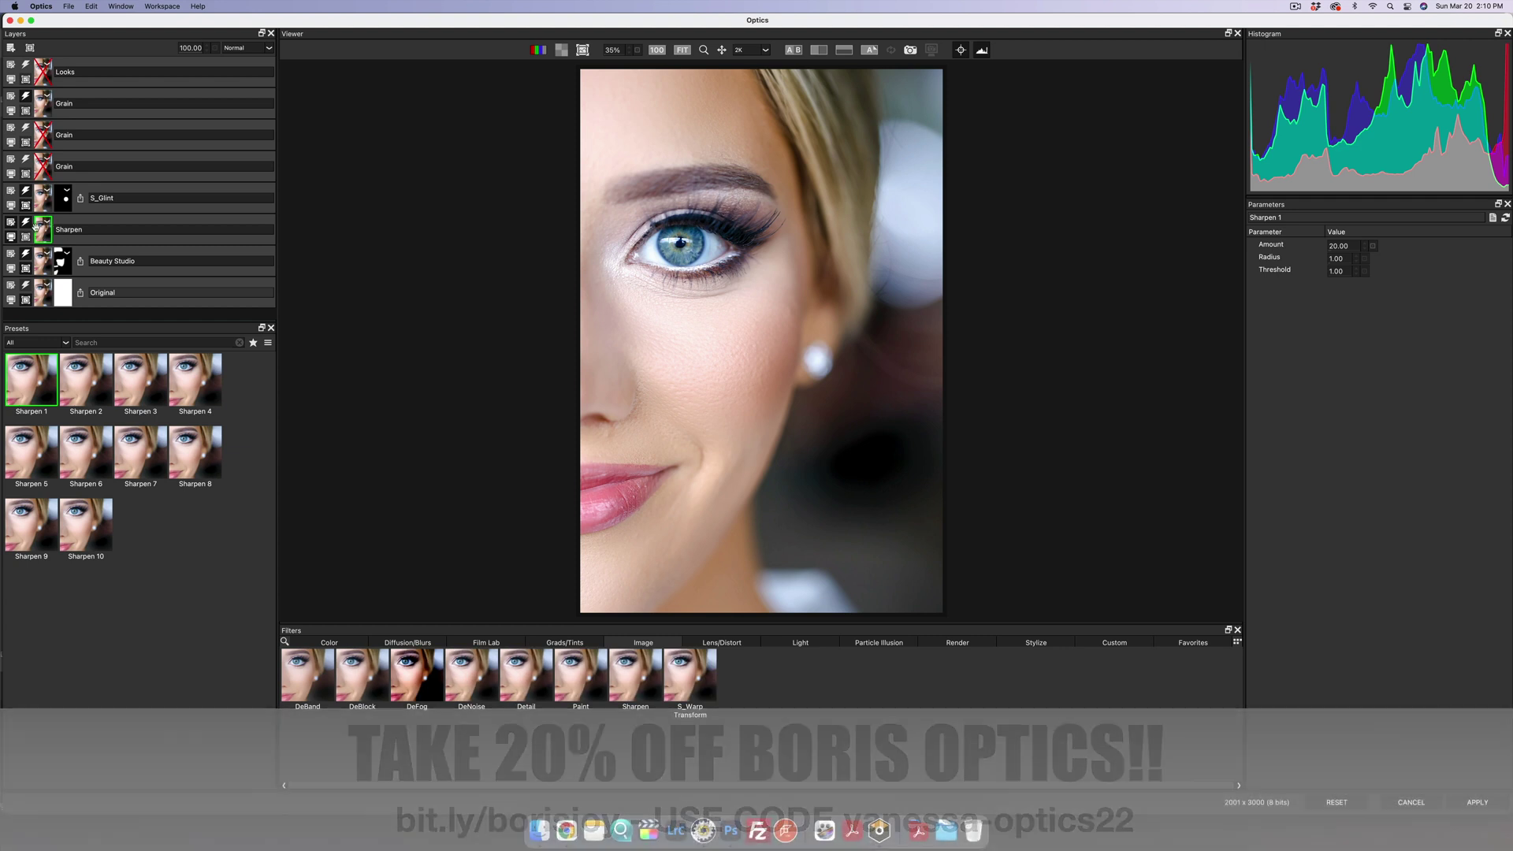
# Step: Compare Sharpen presets 2 to 10, choose Sharpen 3 (Amount 60), and apply to Photoshop
pyautogui.click(82, 374)
pyautogui.click(138, 379)
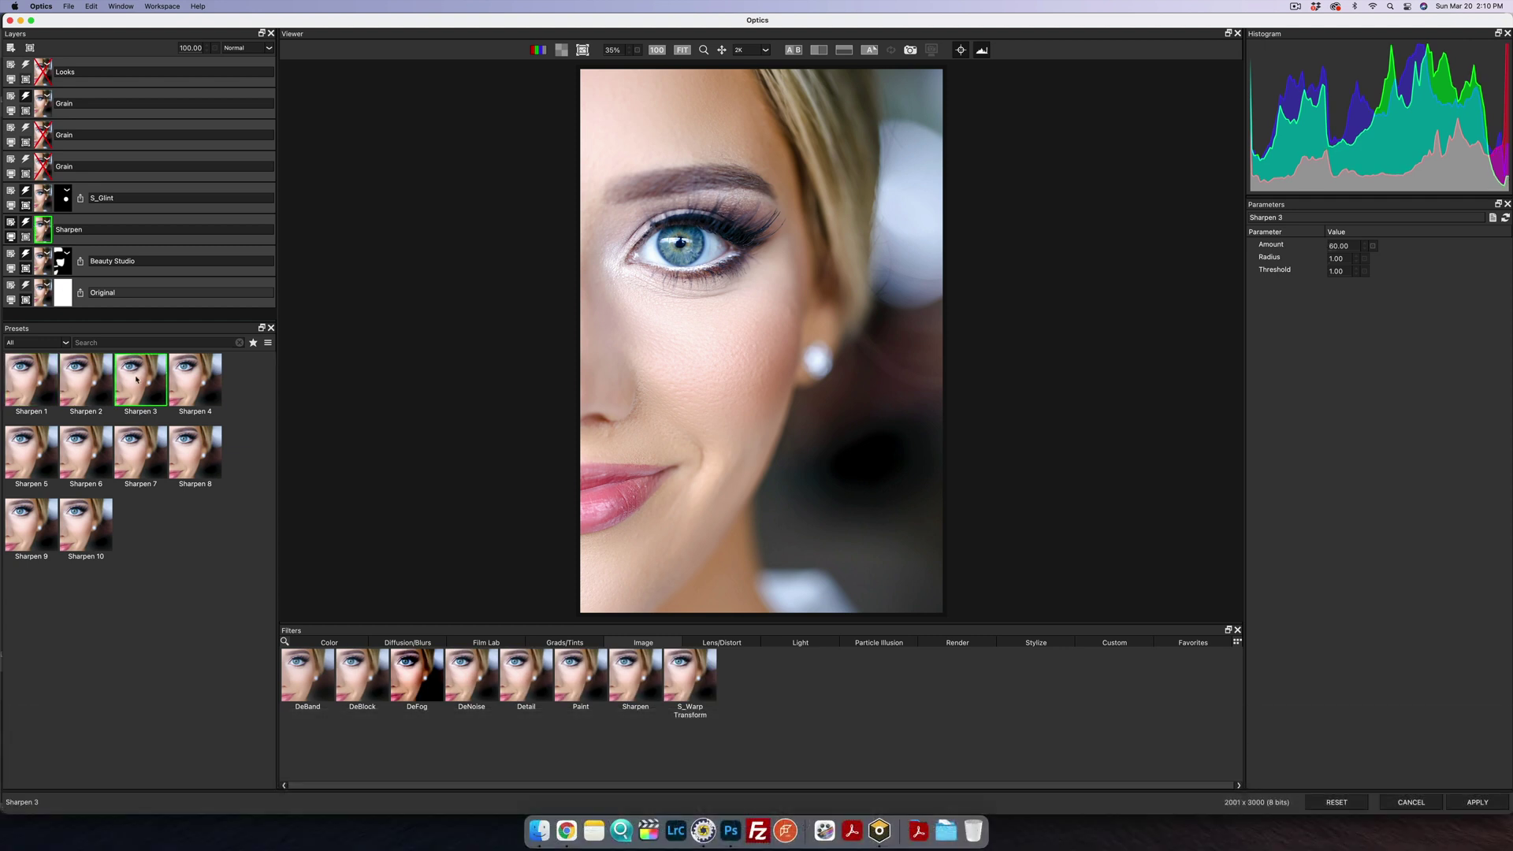
pyautogui.click(179, 384)
pyautogui.click(189, 465)
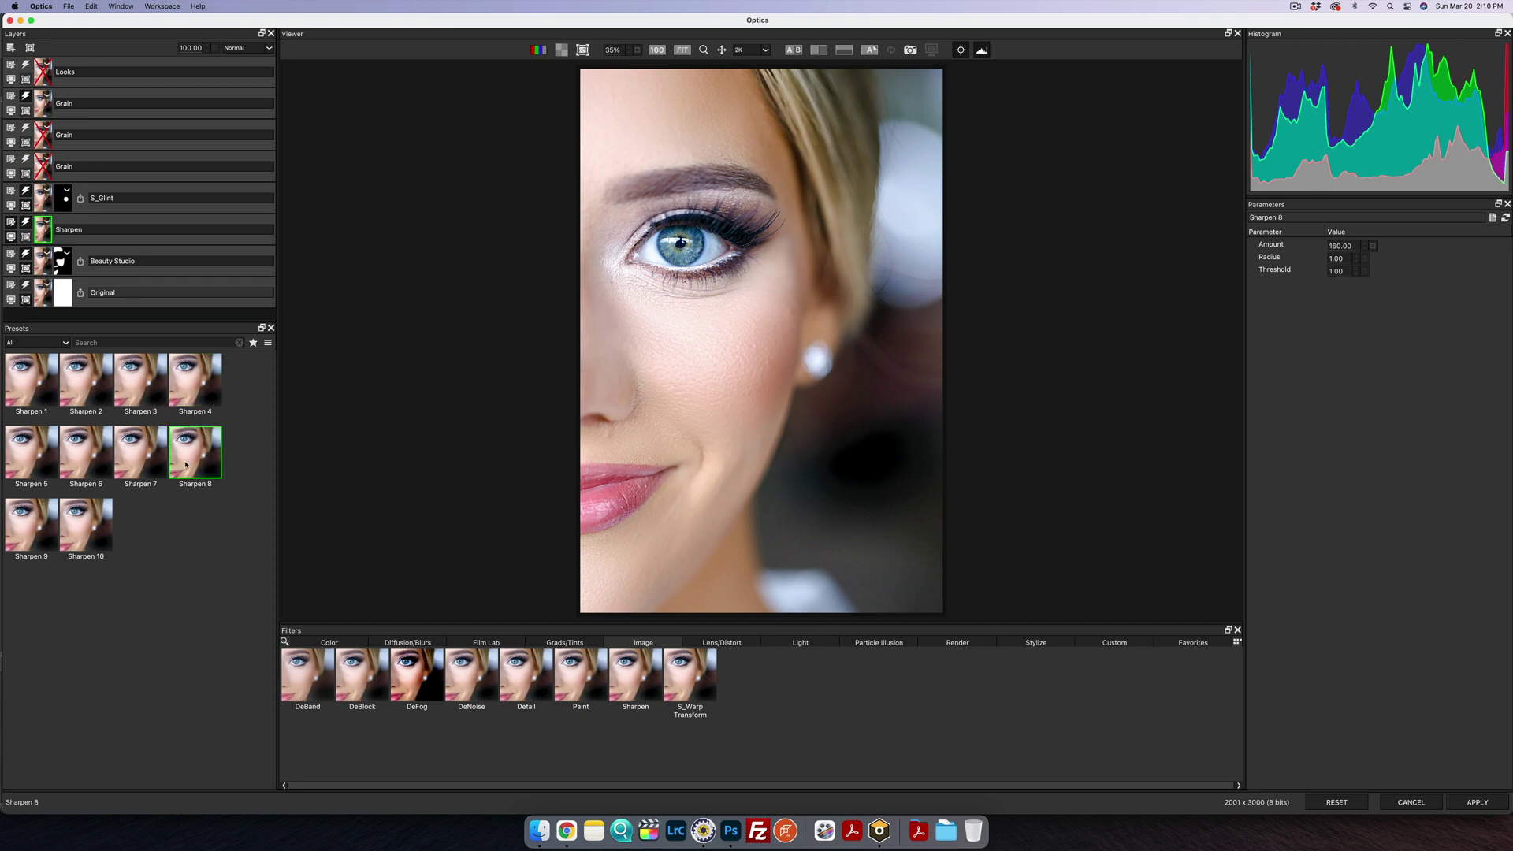
pyautogui.click(86, 527)
pyautogui.click(140, 381)
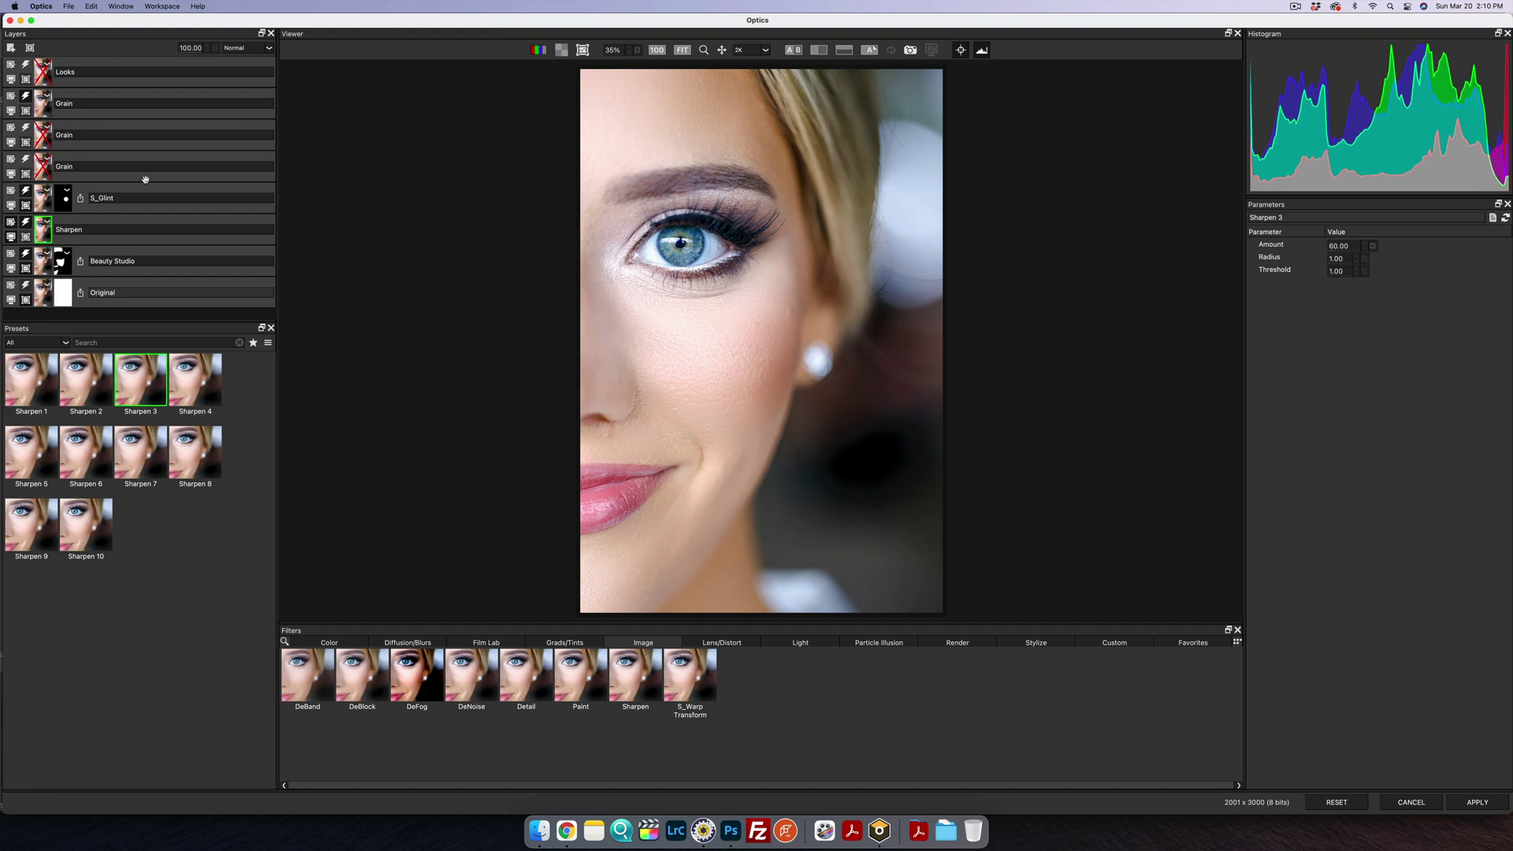
pyautogui.click(1478, 802)
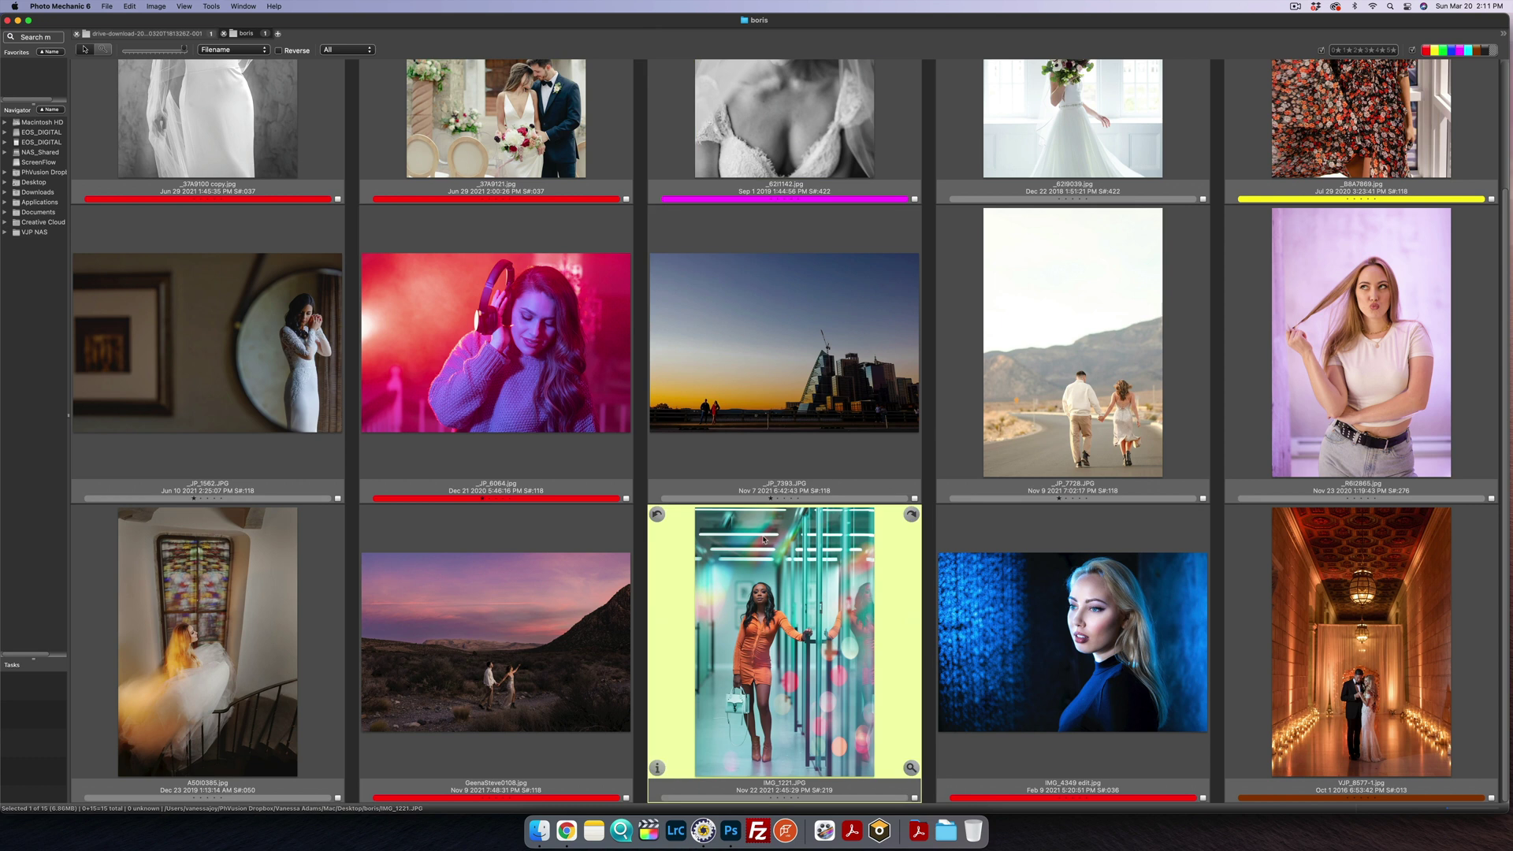
# Step: Preview IMG_1221.JPG, then open IMG_4349 edit.jpg in Photoshop
pyautogui.doubleClick(781, 654)
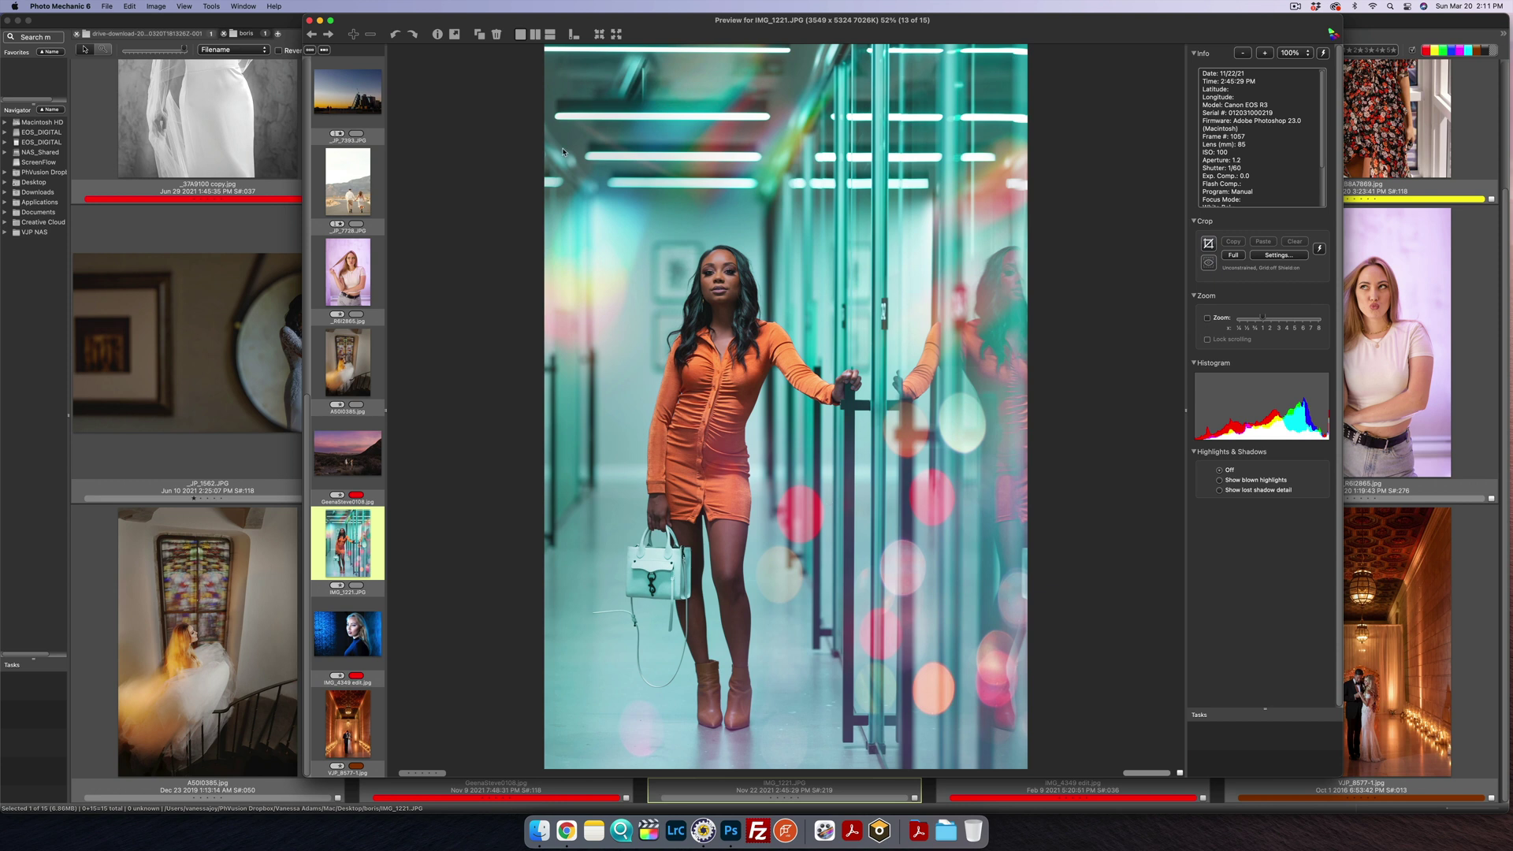
pyautogui.click(310, 20)
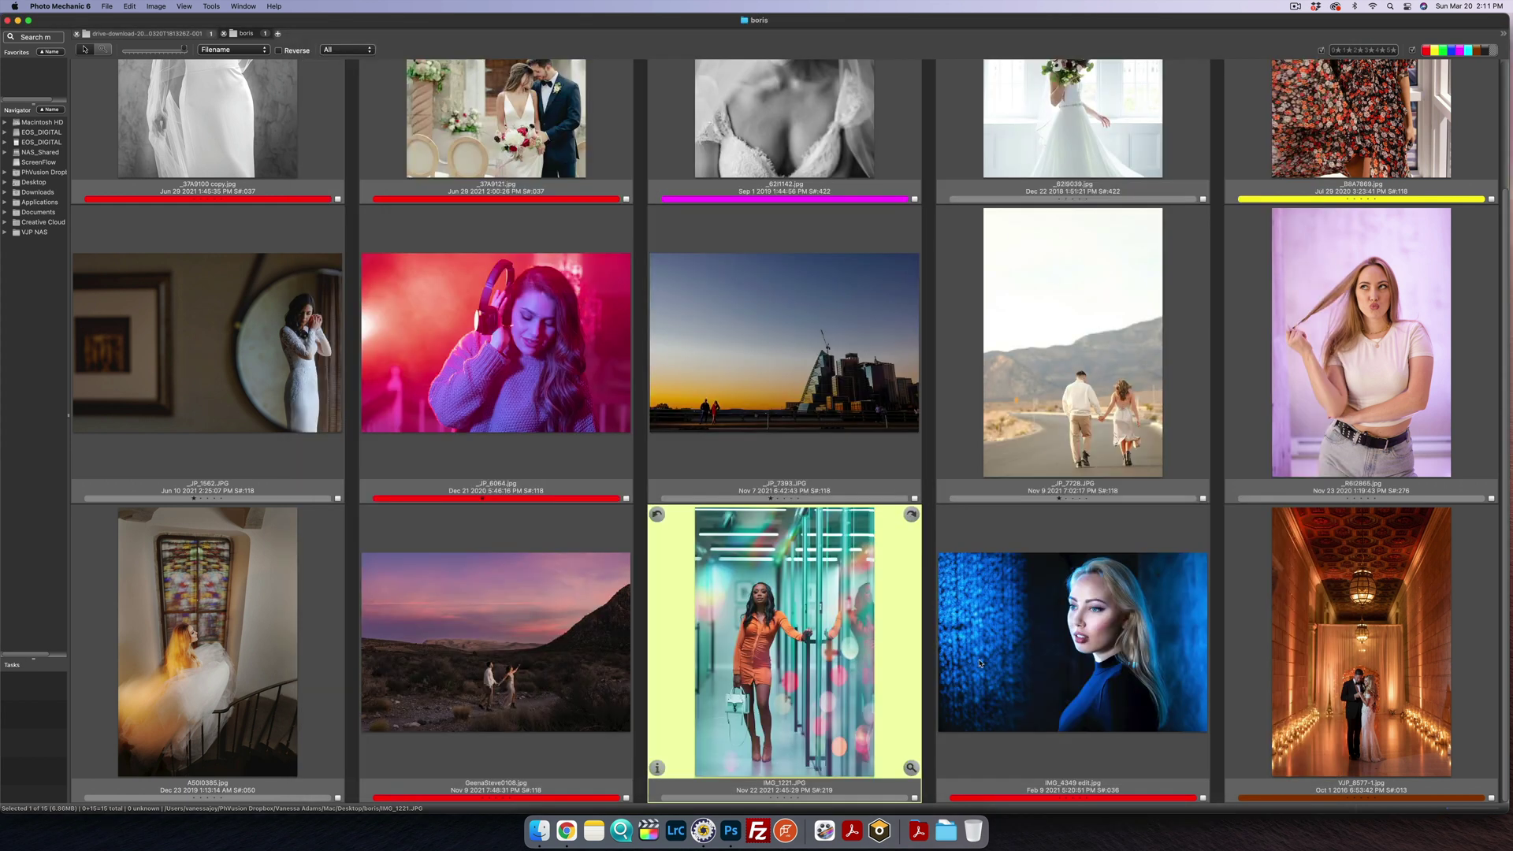
pyautogui.press('Right')
pyautogui.moveTo(1065, 654); pyautogui.dragTo(731, 830)
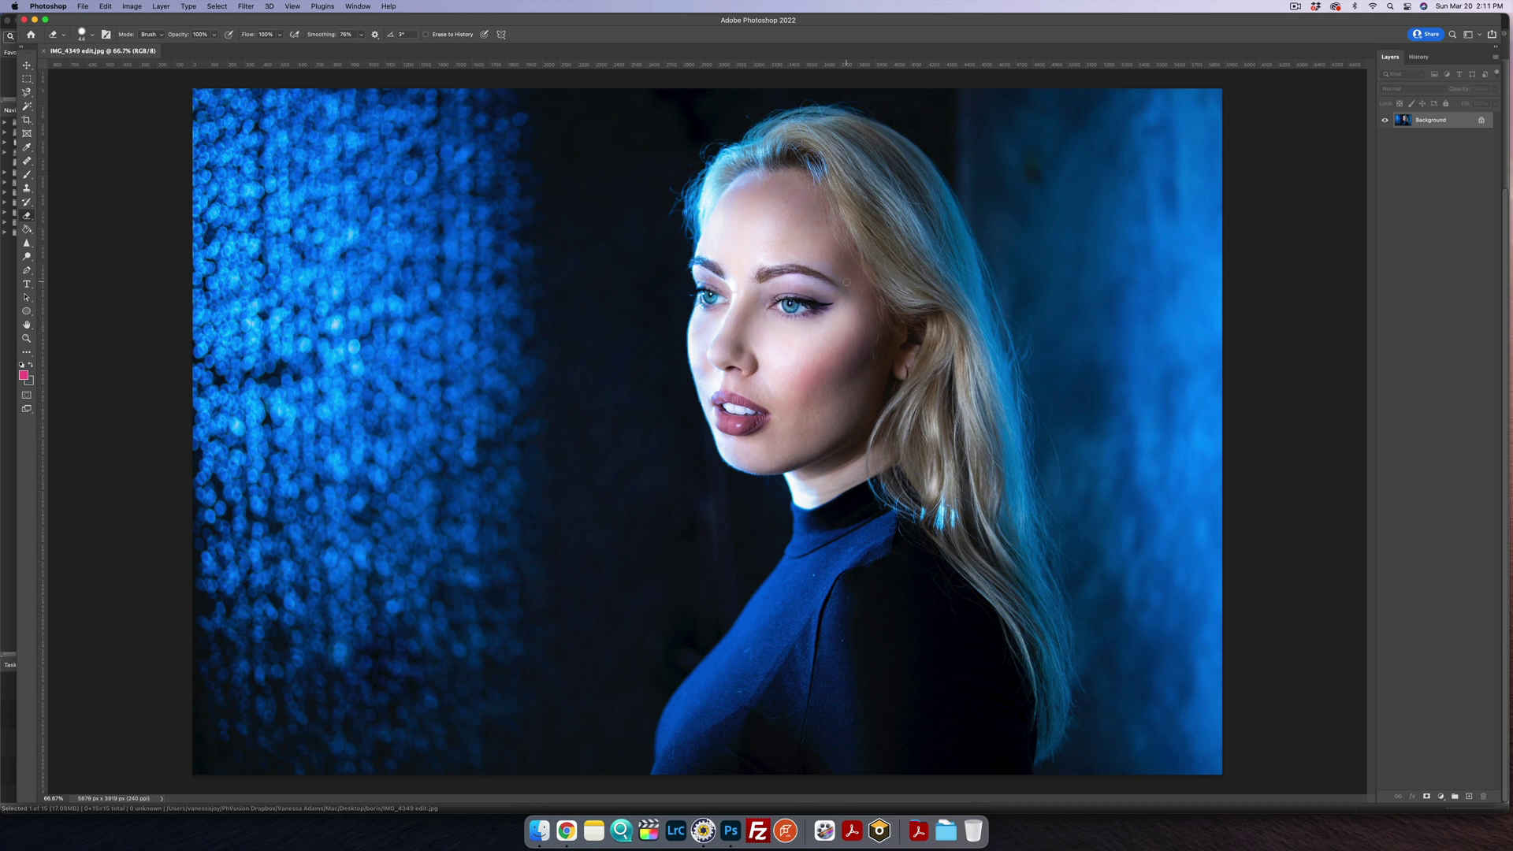
# Step: Run Filter > Boris FX > Optics 2022 on the blue-lit portrait
pyautogui.click(217, 6)
pyautogui.moveTo(247, 6)
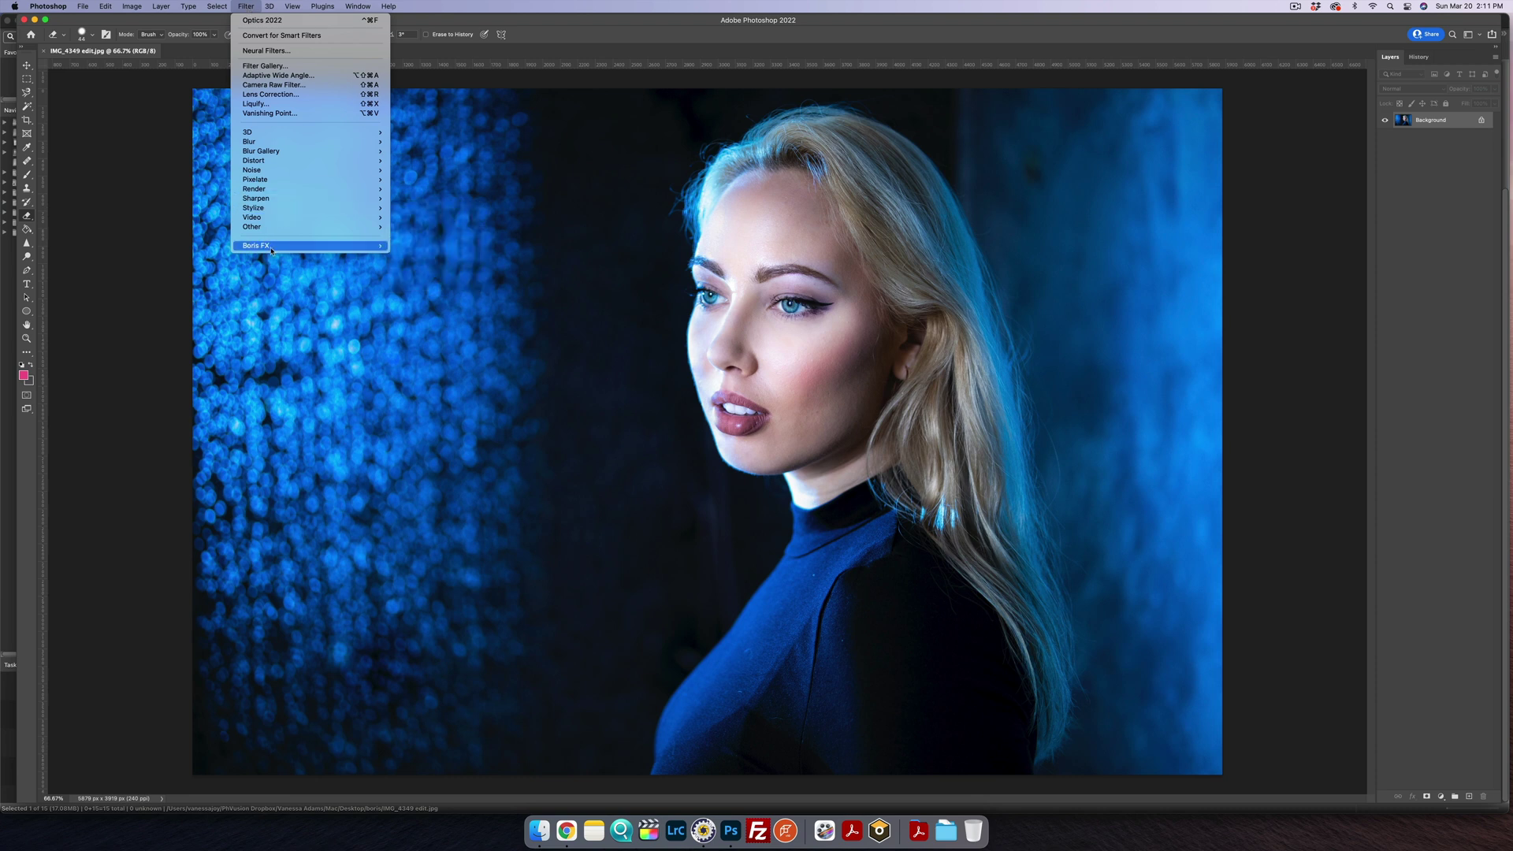
pyautogui.moveTo(331, 245)
pyautogui.click(468, 245)
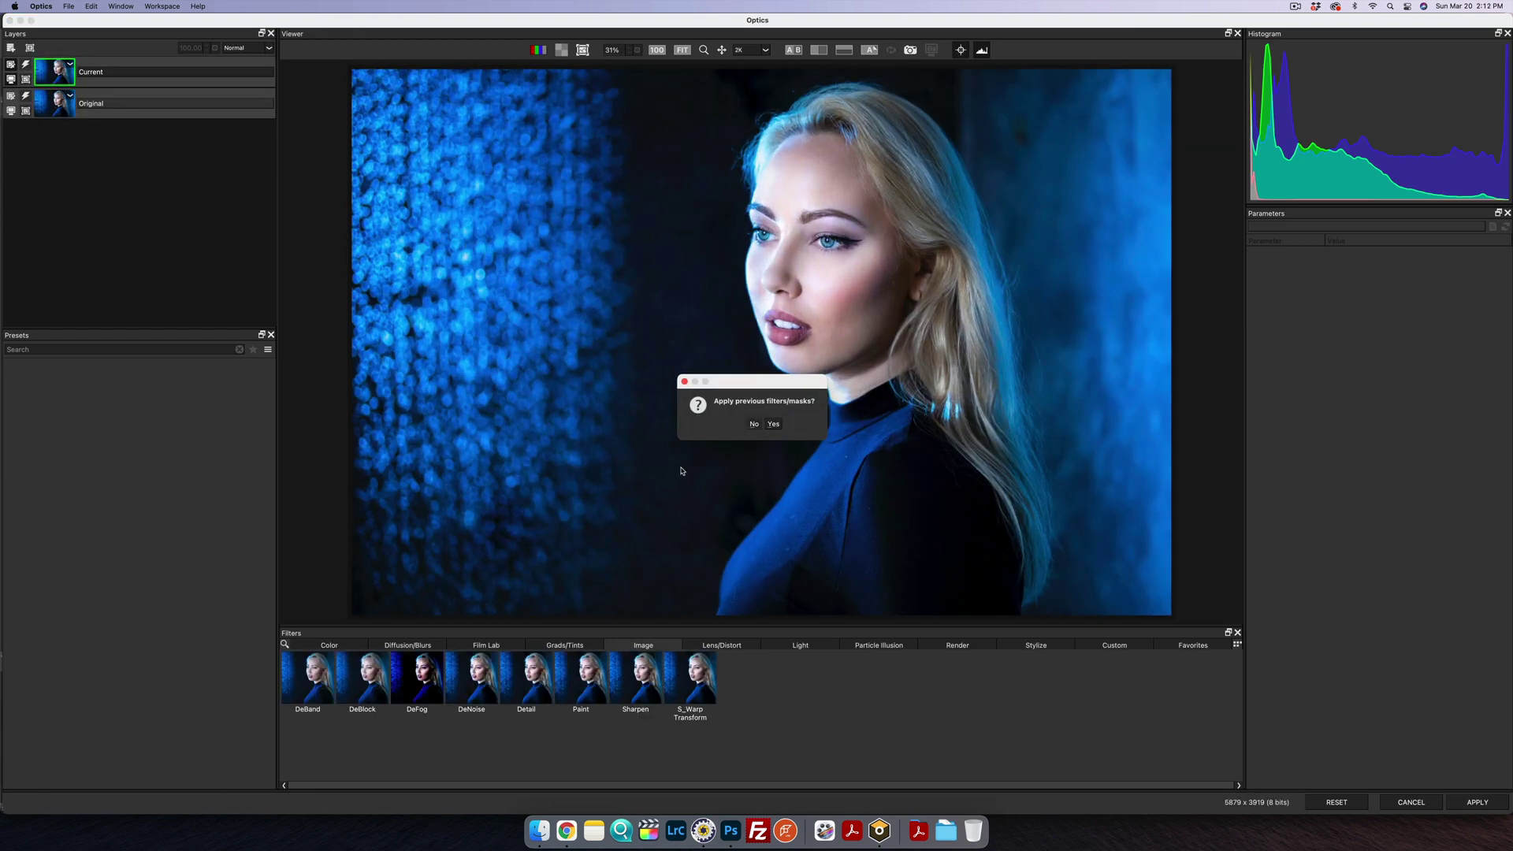
# Step: Clear the previous filters and apply the Fluorescent filter from the Color category
pyautogui.click(753, 425)
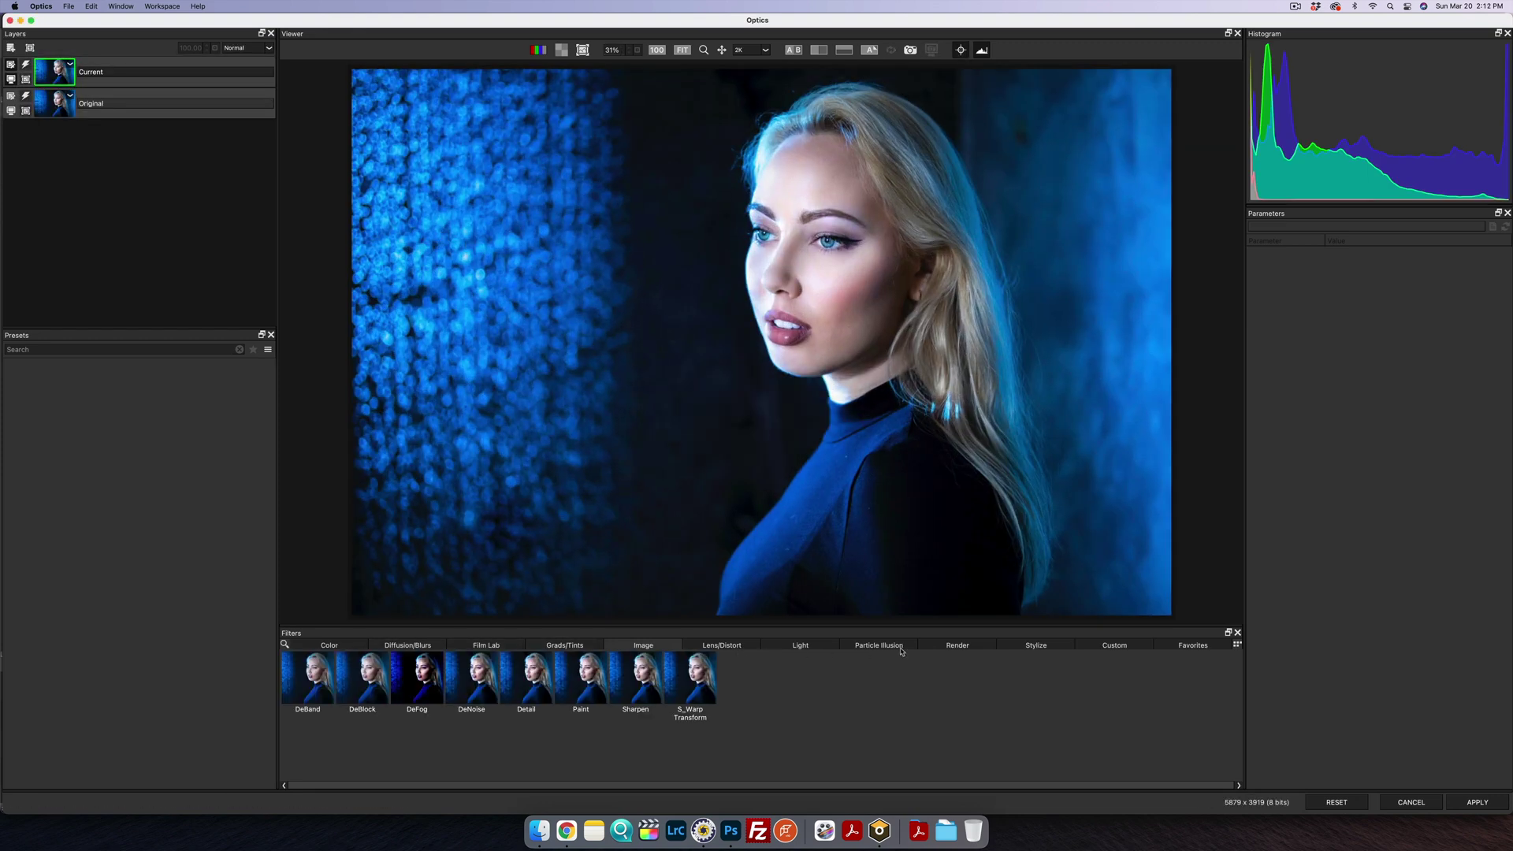
pyautogui.click(340, 647)
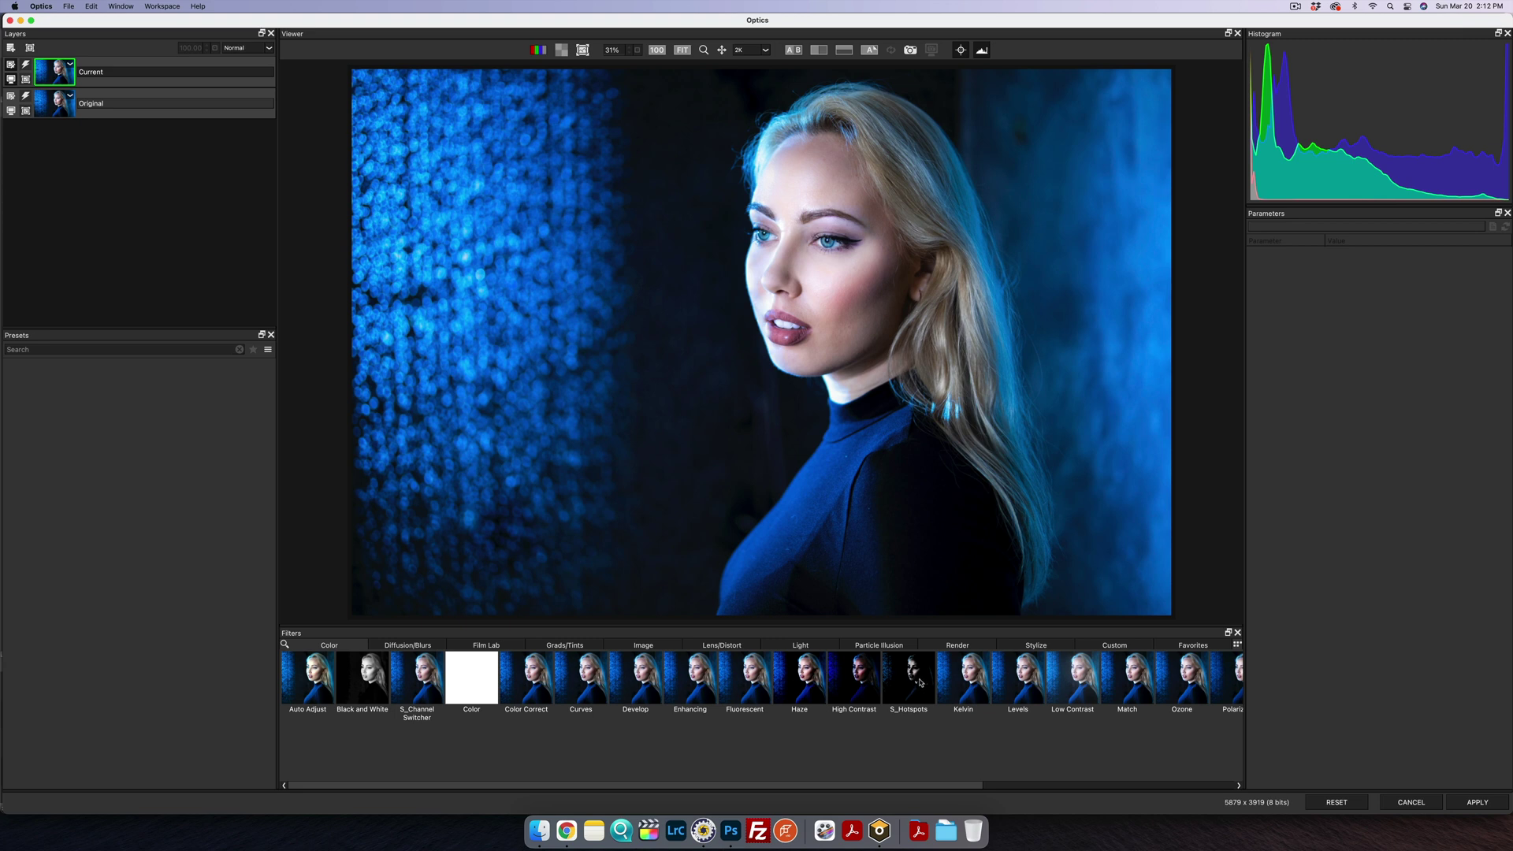
pyautogui.click(759, 689)
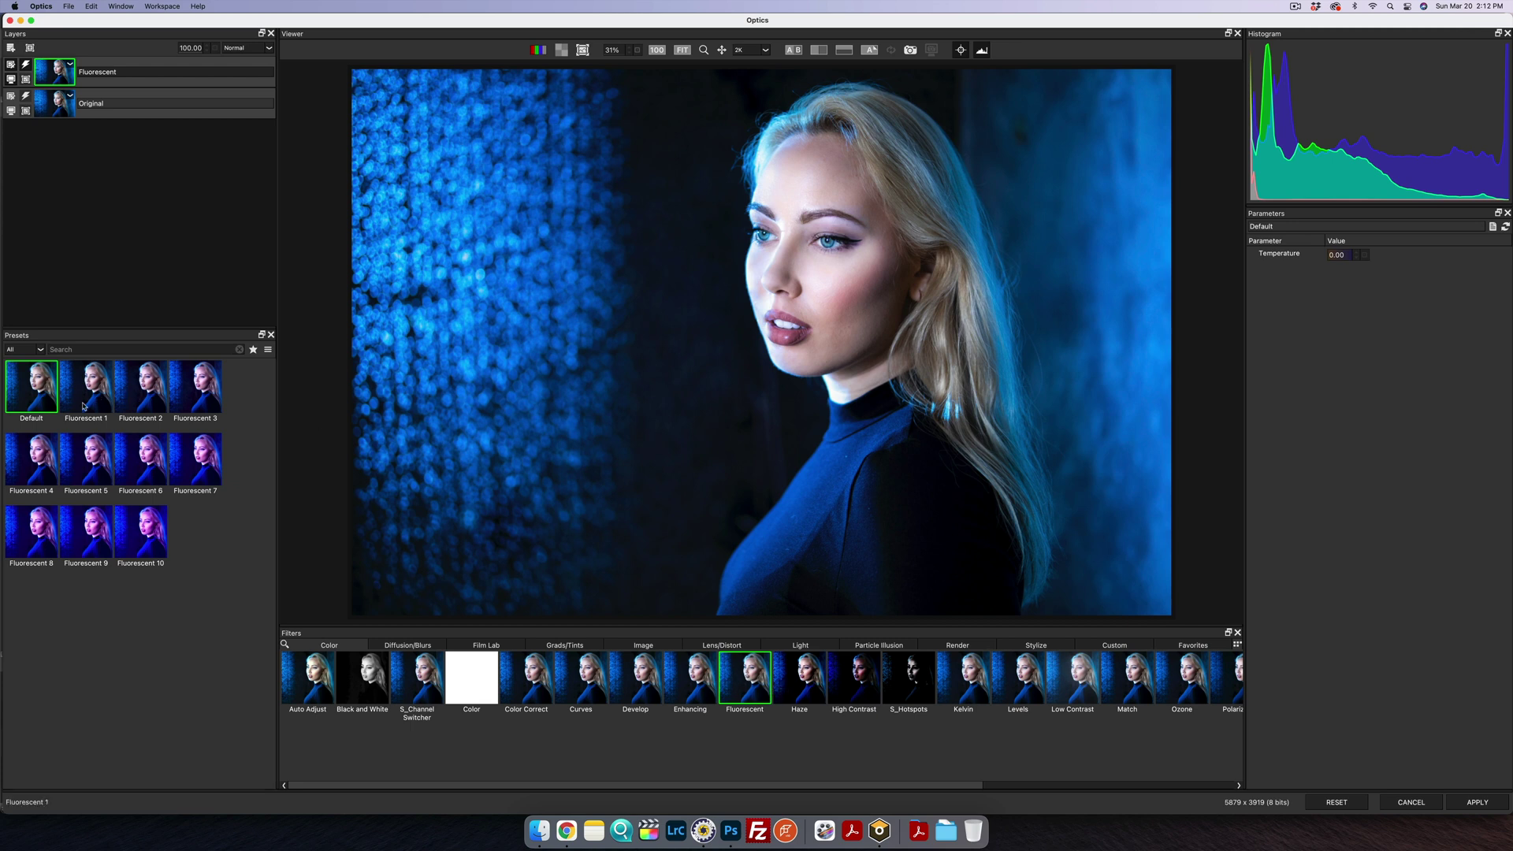
# Step: Compare Fluorescent 2, 10 and 4 presets, settle on Fluorescent 1, and show Film Lab filters
pyautogui.click(144, 401)
pyautogui.click(130, 530)
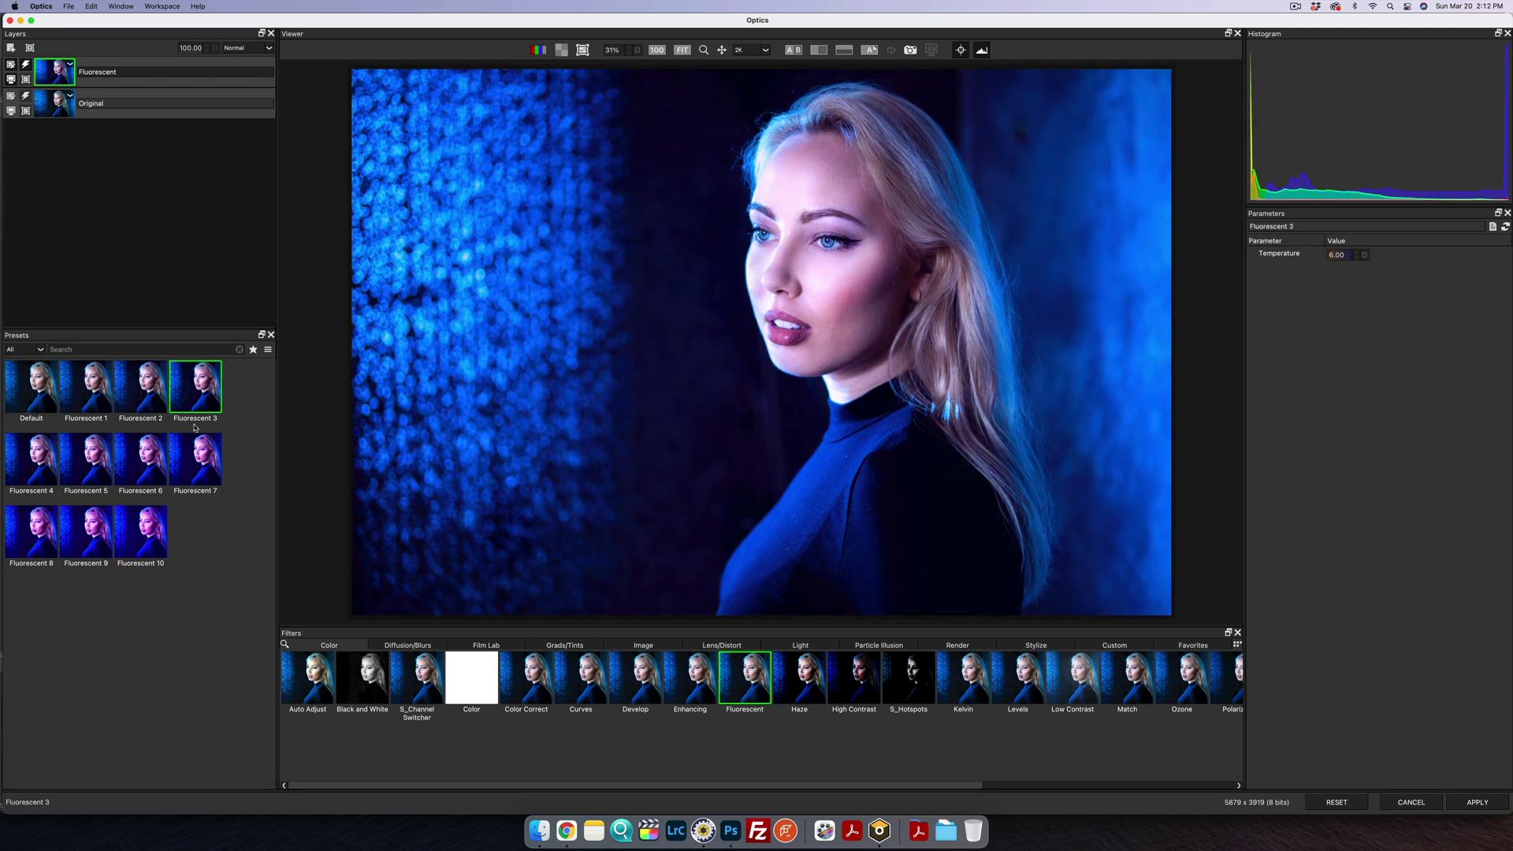
pyautogui.click(32, 459)
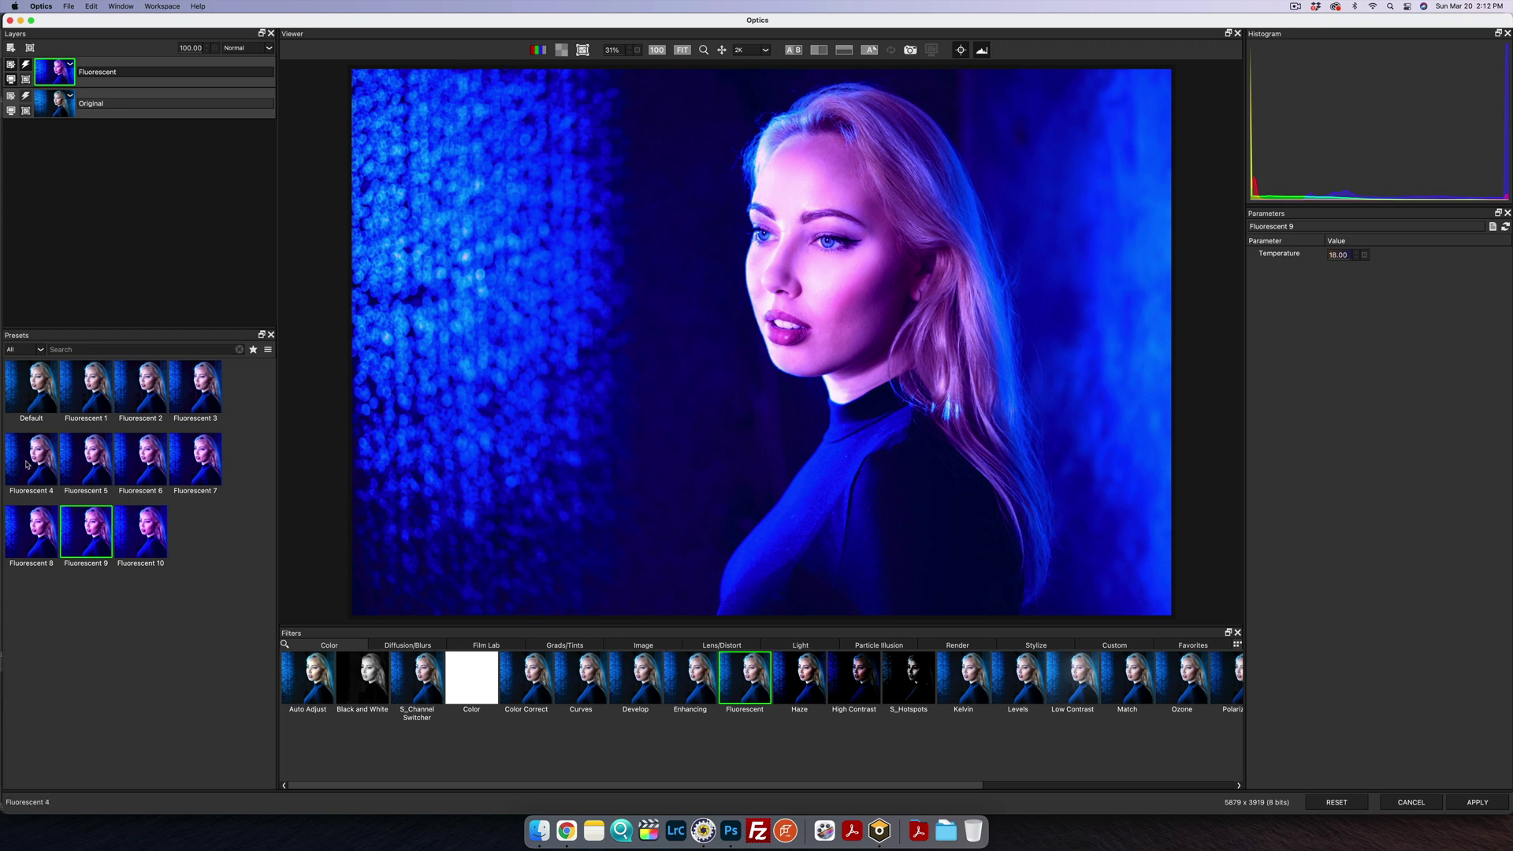
pyautogui.click(745, 682)
pyautogui.click(493, 645)
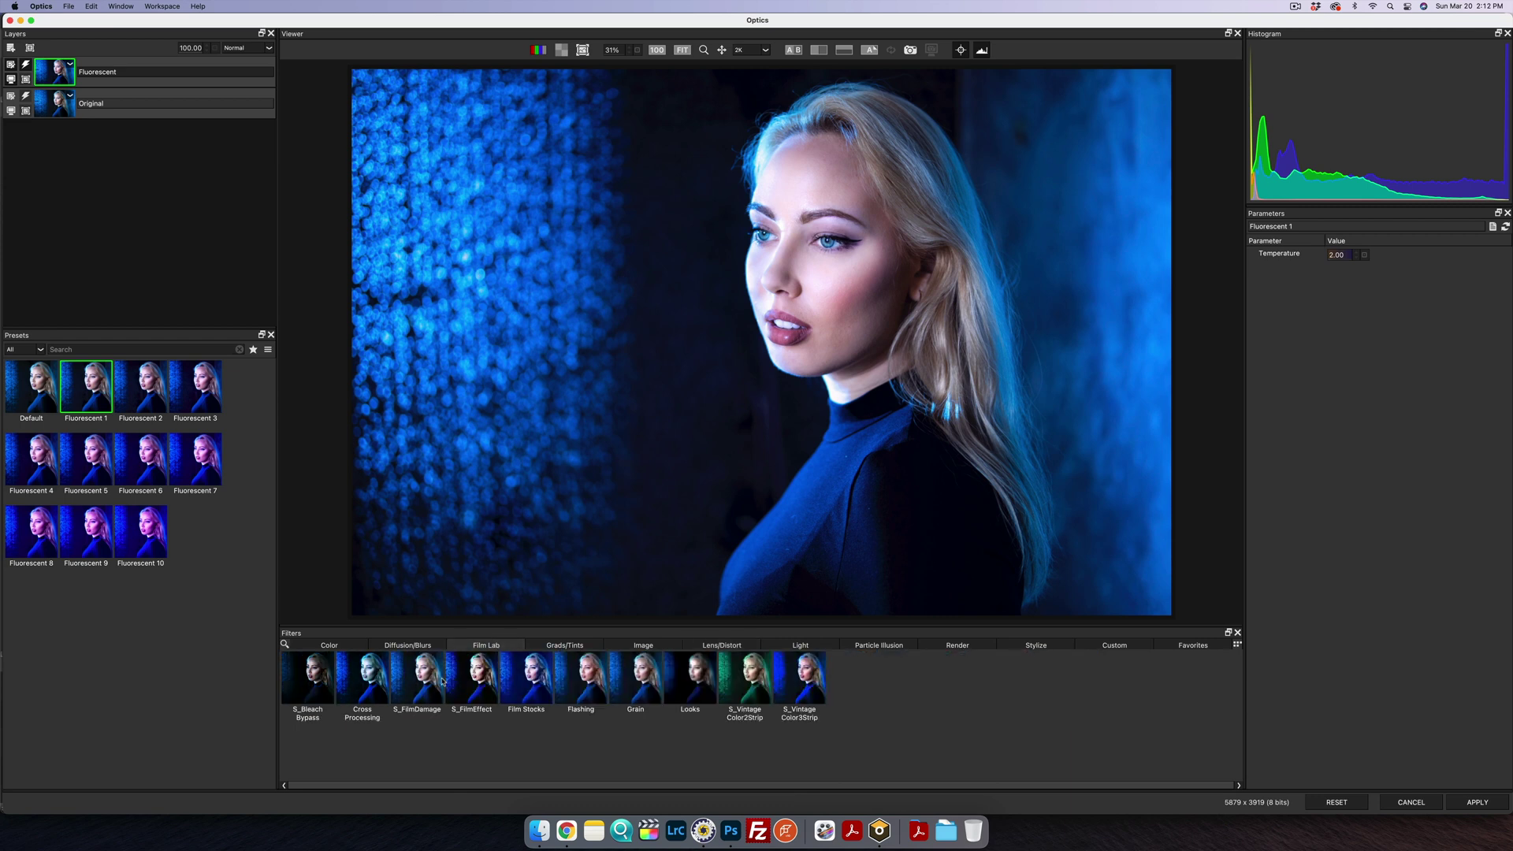
# Step: Apply the Film Stocks filter and try its Blade Runner look
pyautogui.click(534, 683)
pyautogui.scroll(-3, 93, 506)
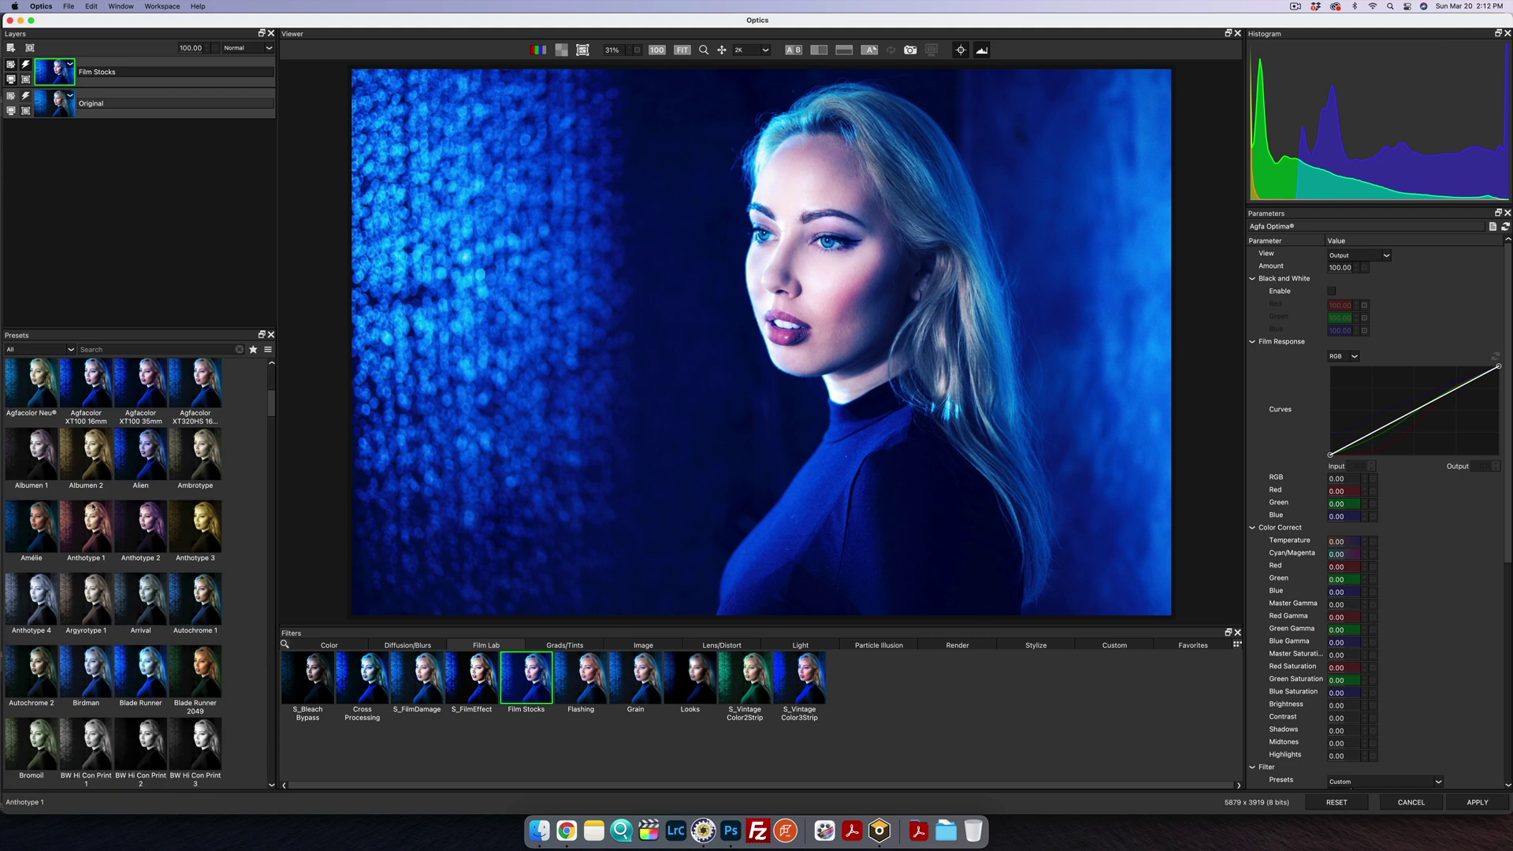
pyautogui.scroll(-4, 93, 507)
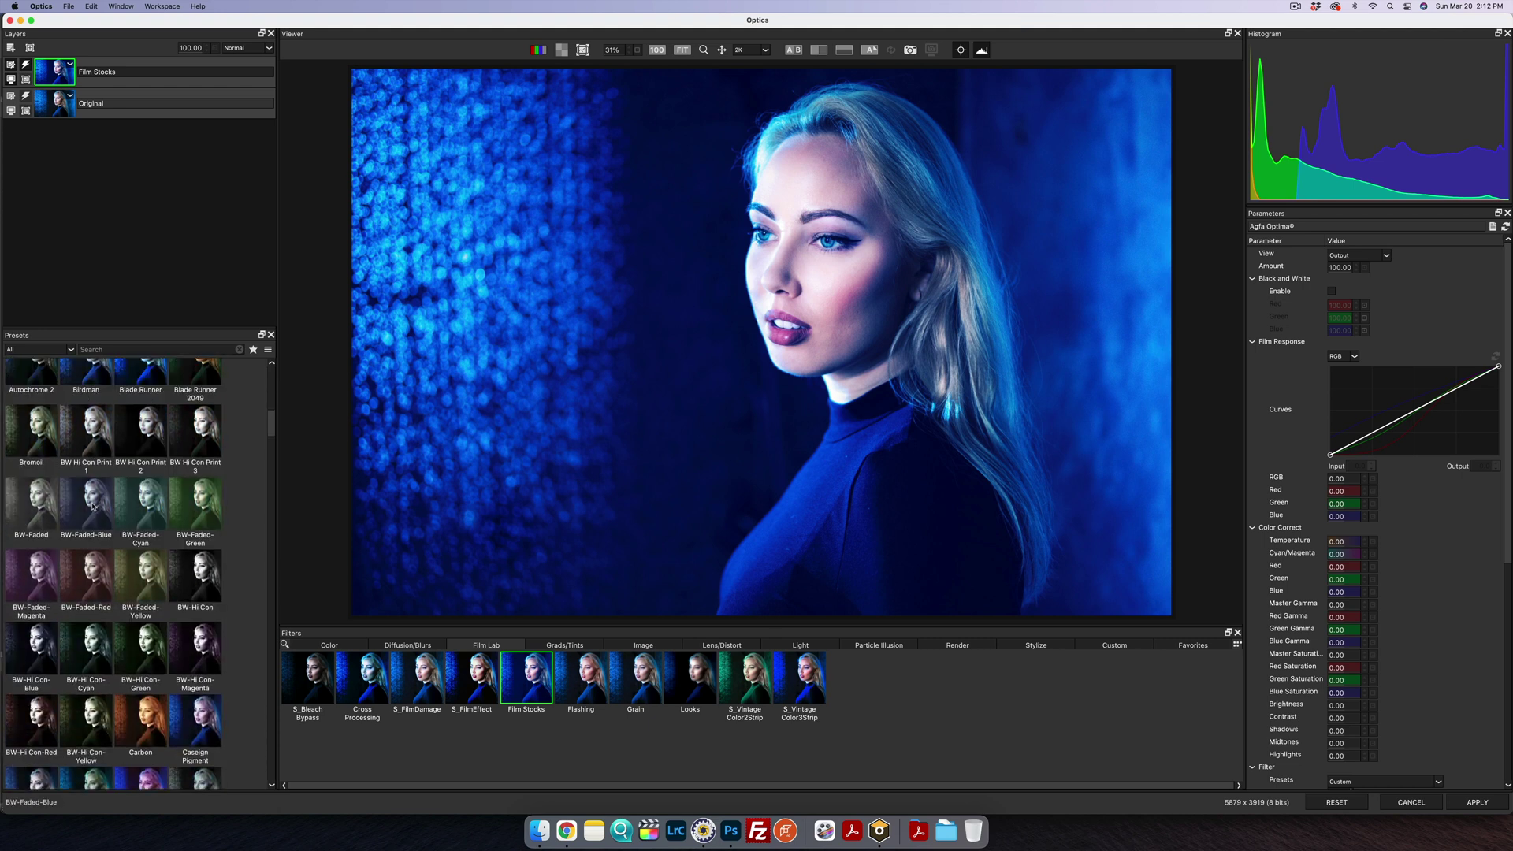
pyautogui.scroll(3, 93, 507)
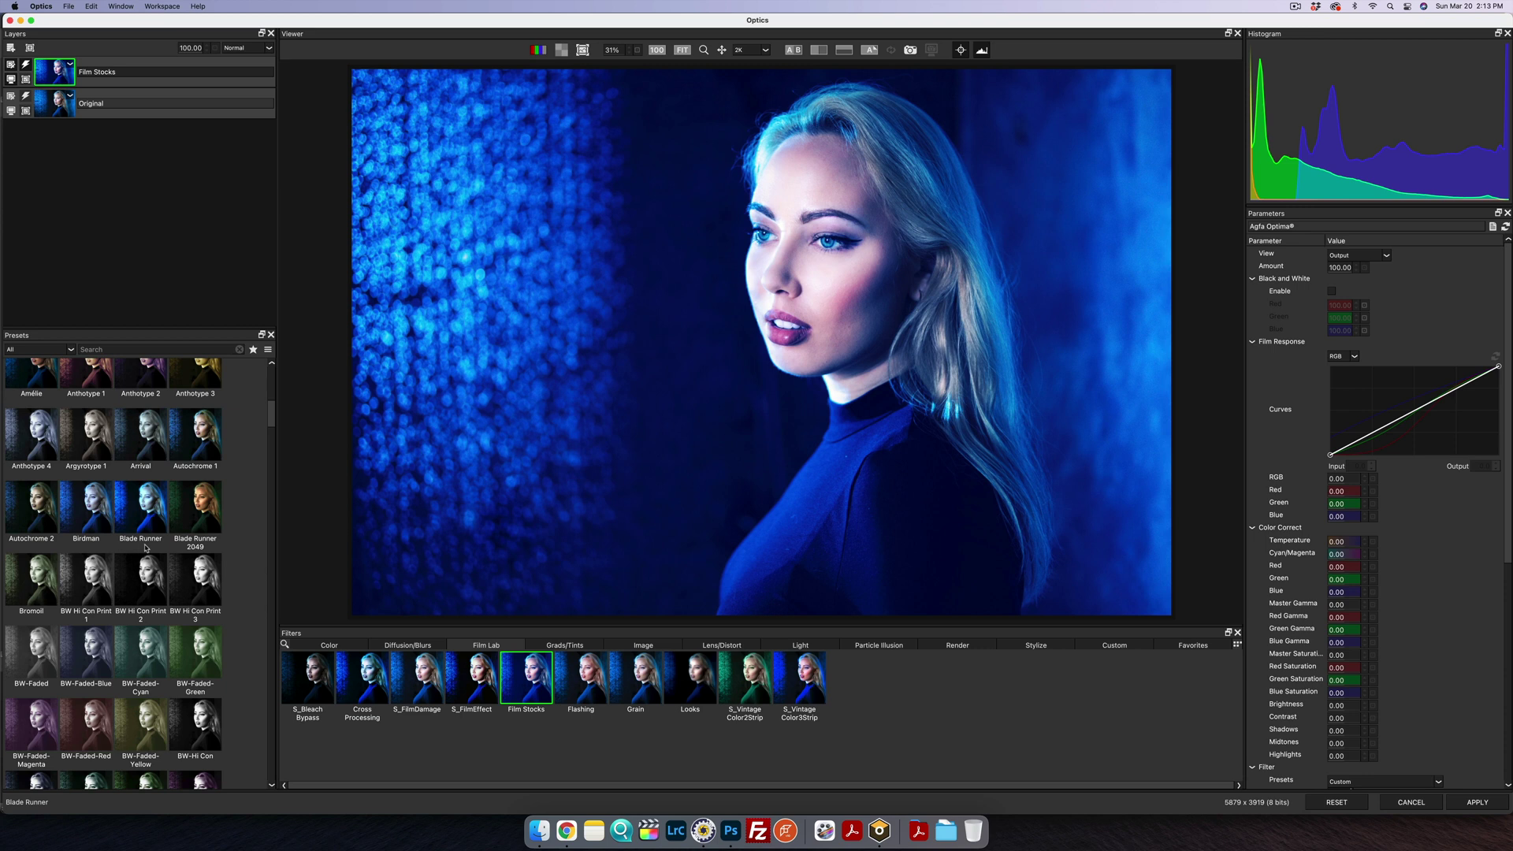
pyautogui.click(150, 519)
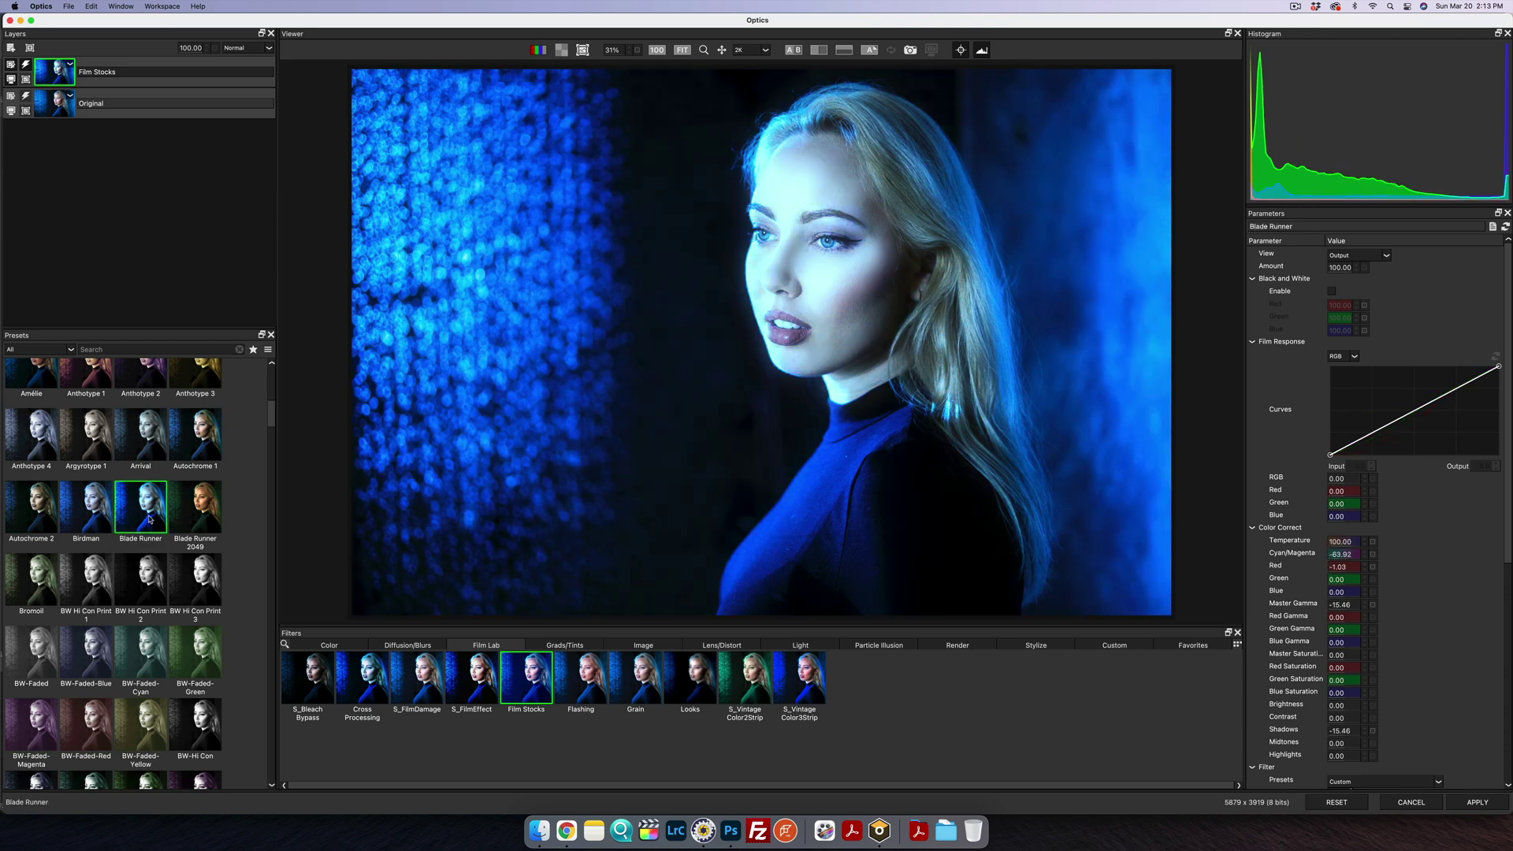
# Step: Try Fuji Superia X-Tra 800, then choose the Fuji Velvia 100F film stock
pyautogui.scroll(-10, 150, 519)
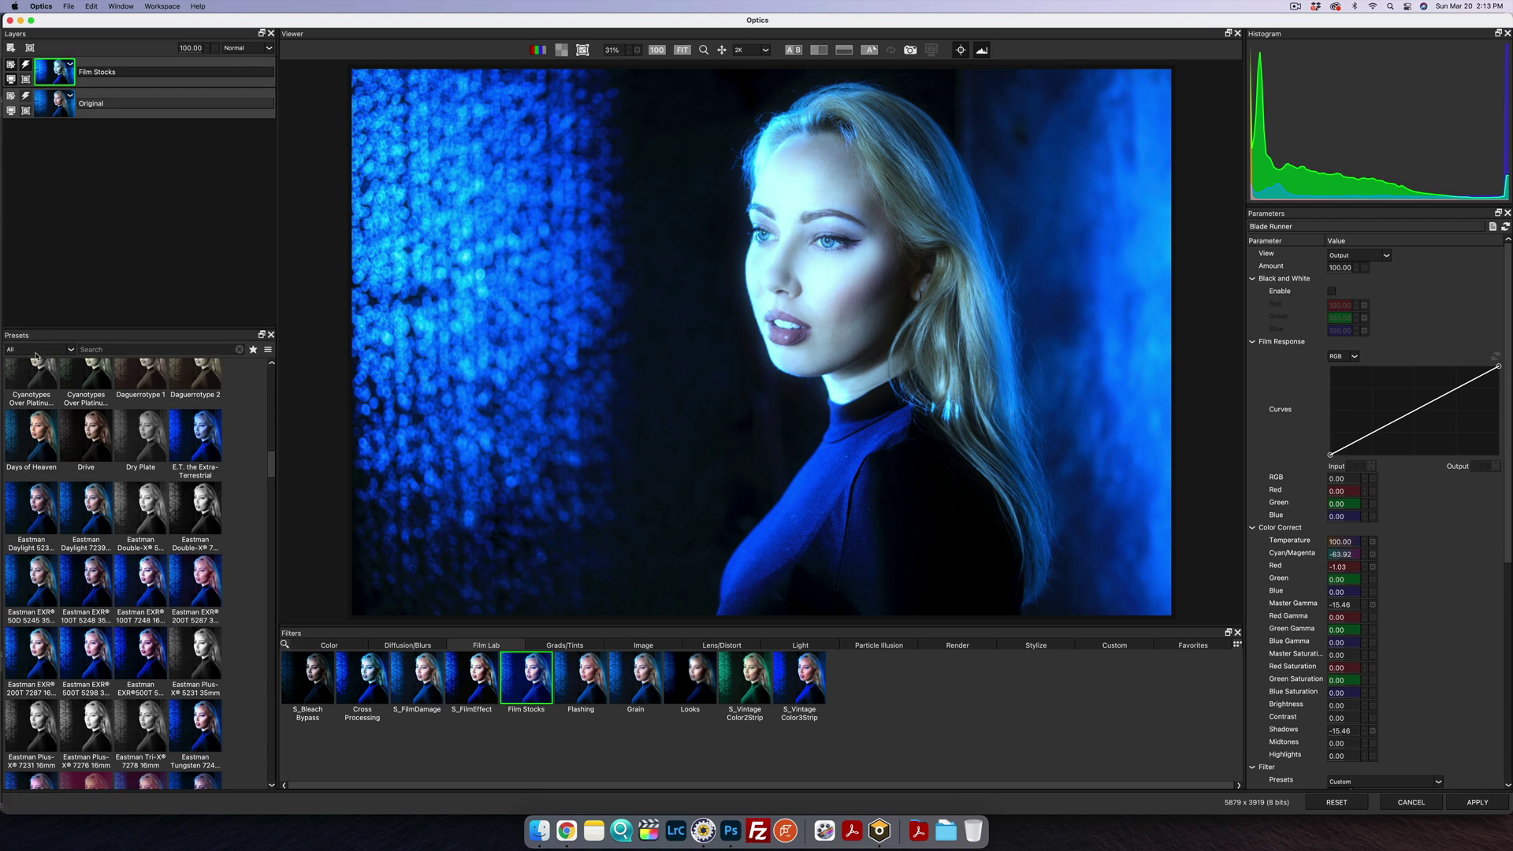
pyautogui.scroll(-5, 112, 462)
pyautogui.scroll(-10, 112, 462)
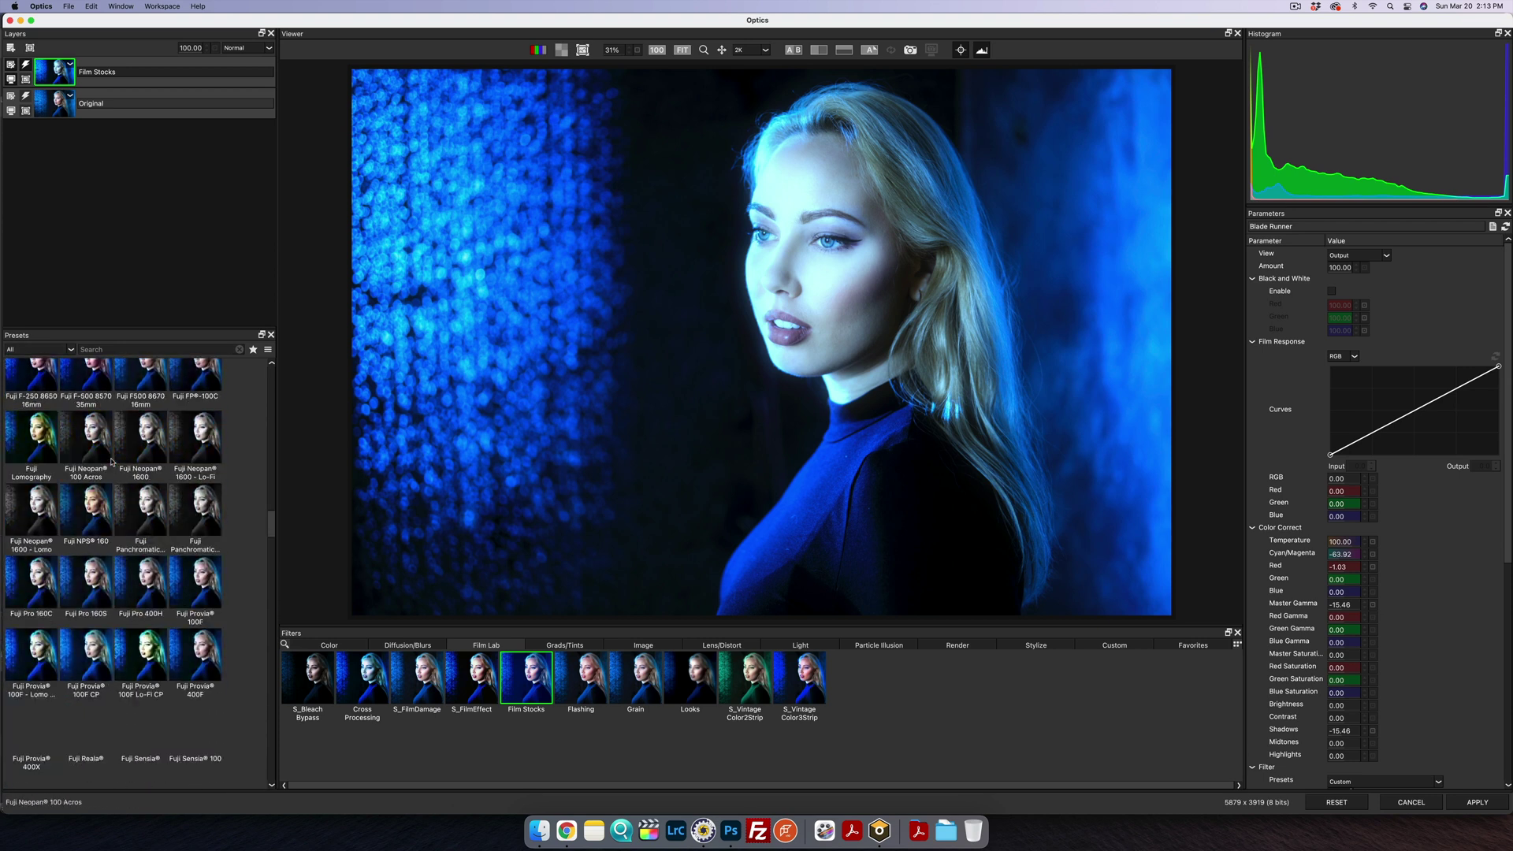
pyautogui.click(127, 402)
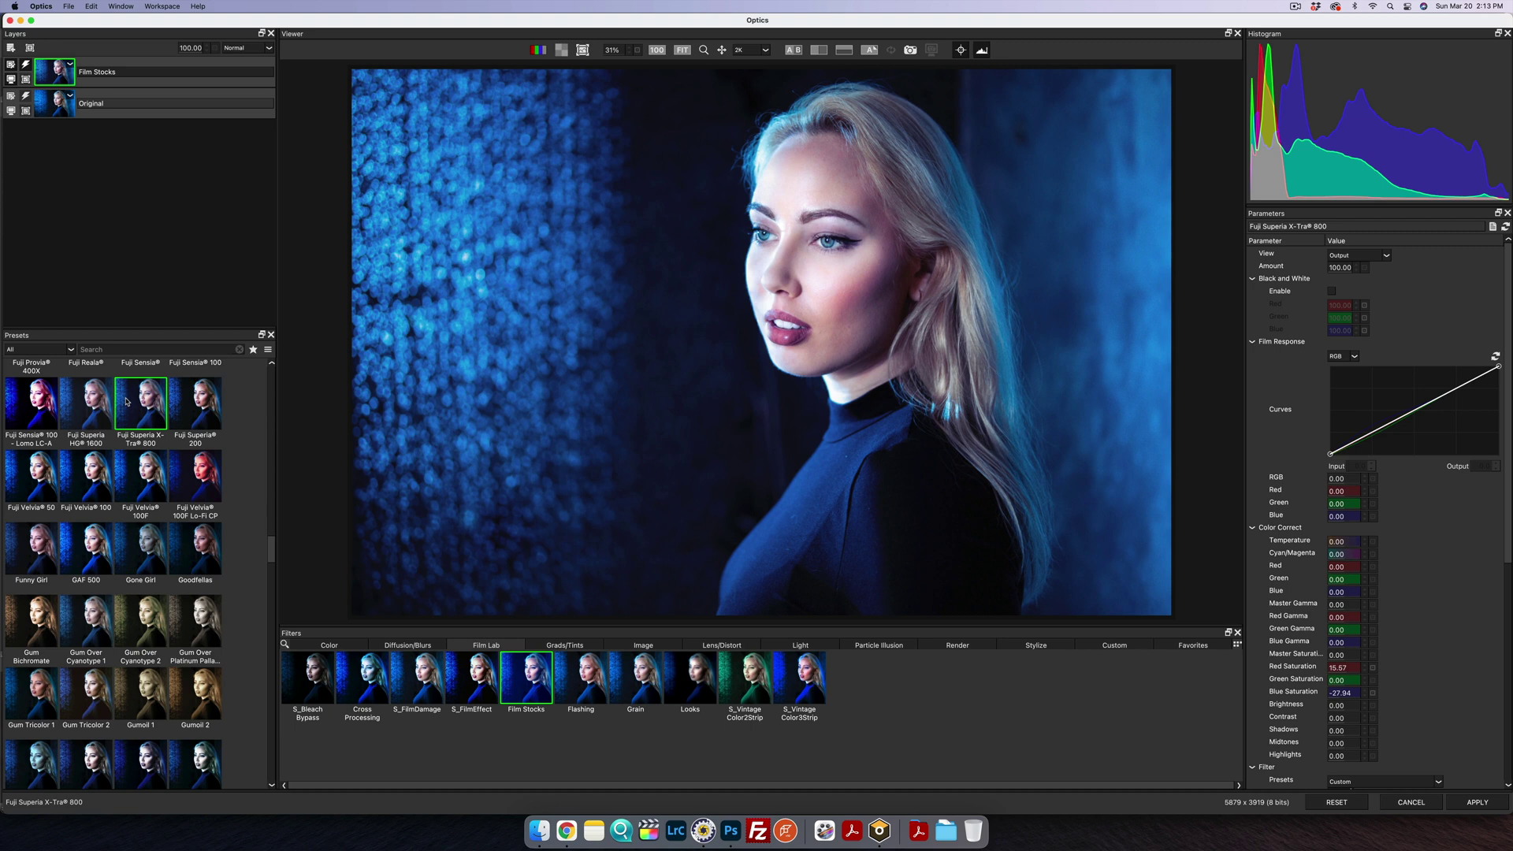
pyautogui.click(136, 469)
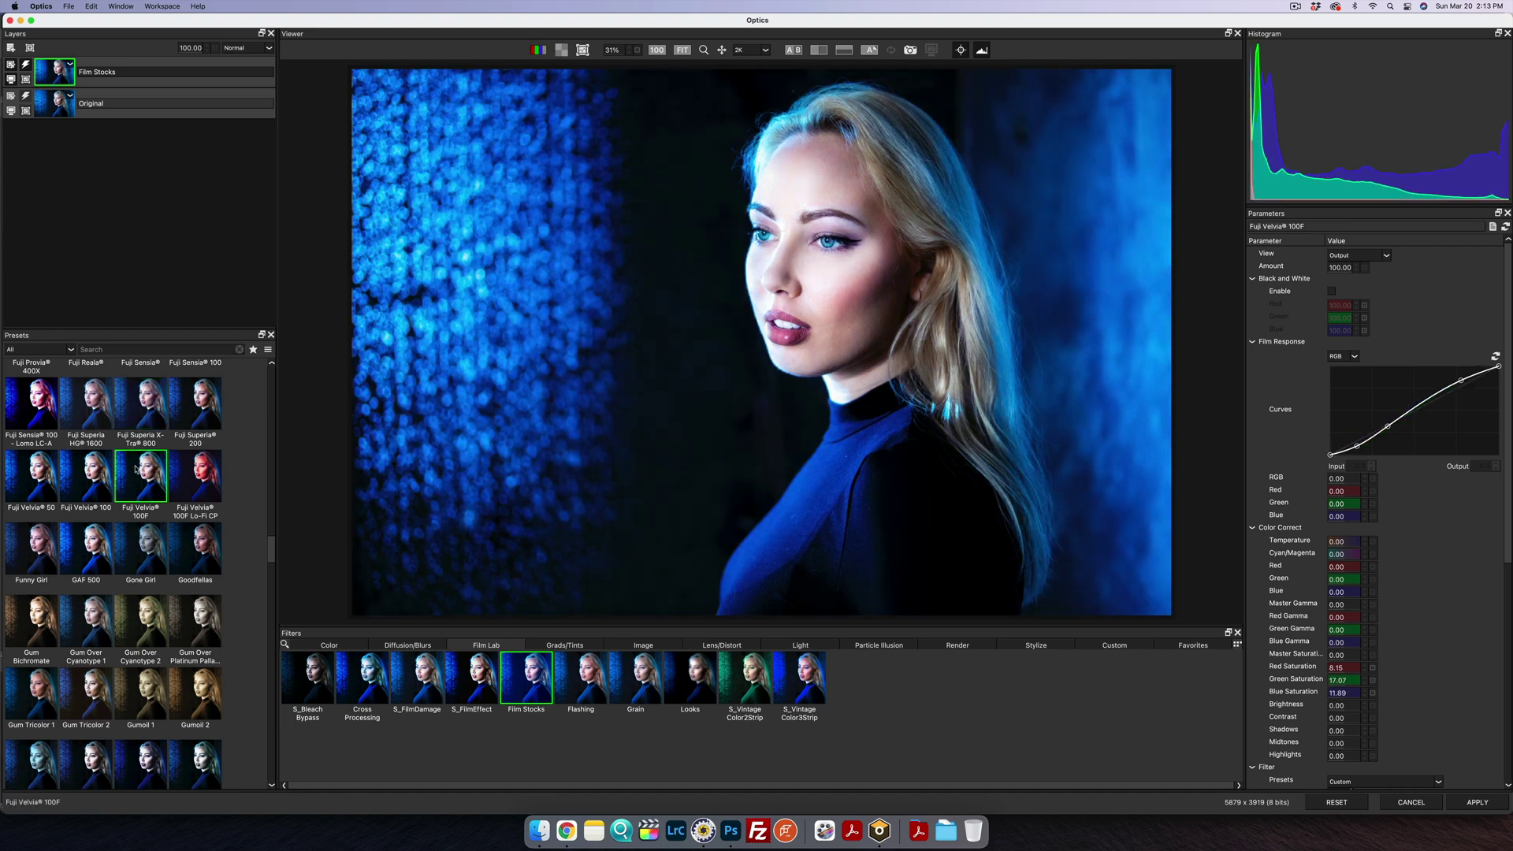
pyautogui.scroll(-10, 136, 471)
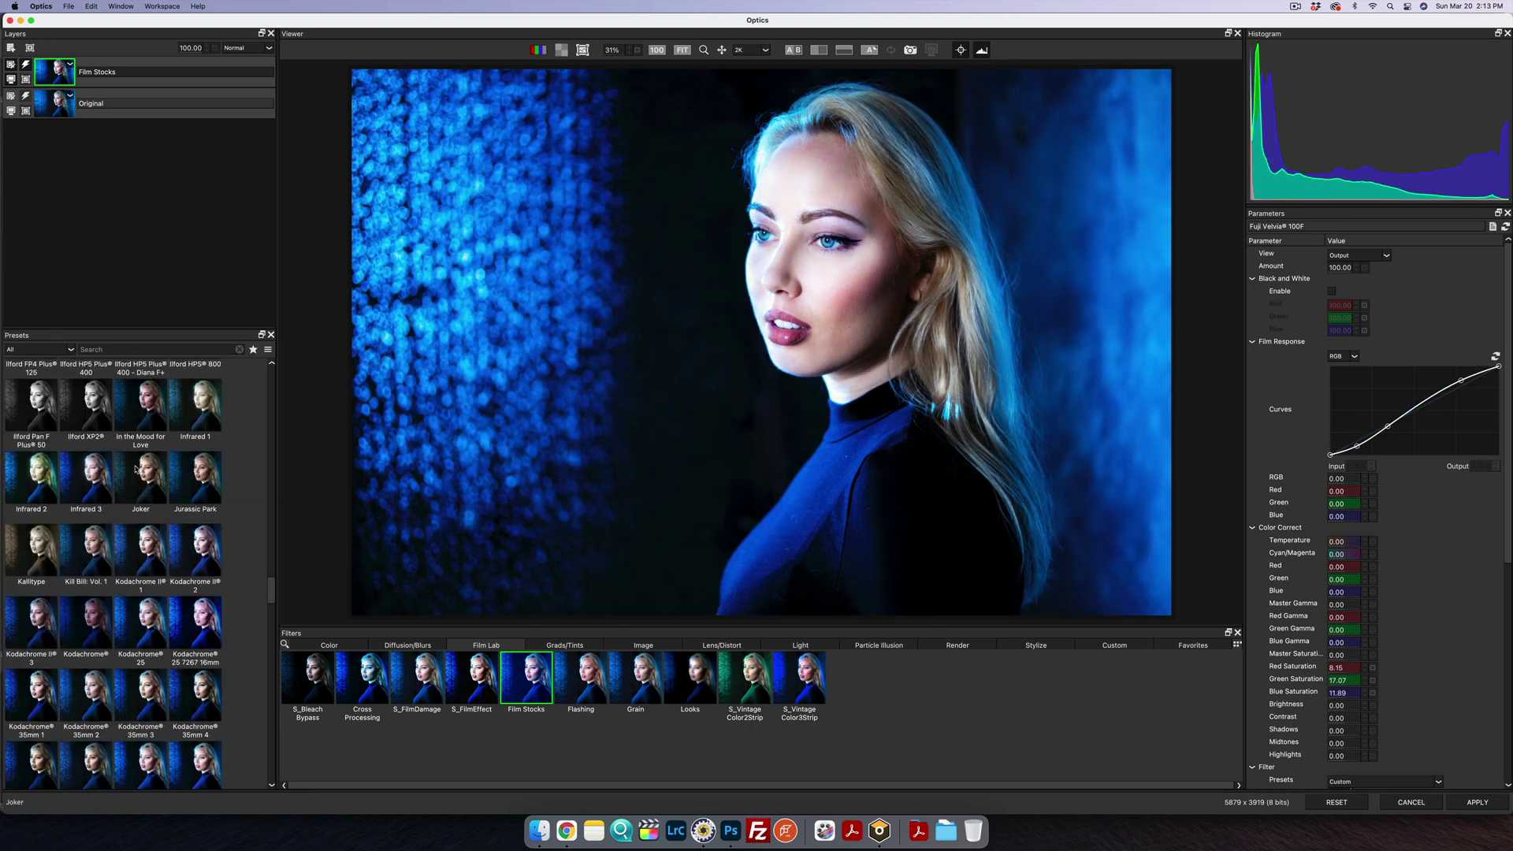
pyautogui.click(36, 350)
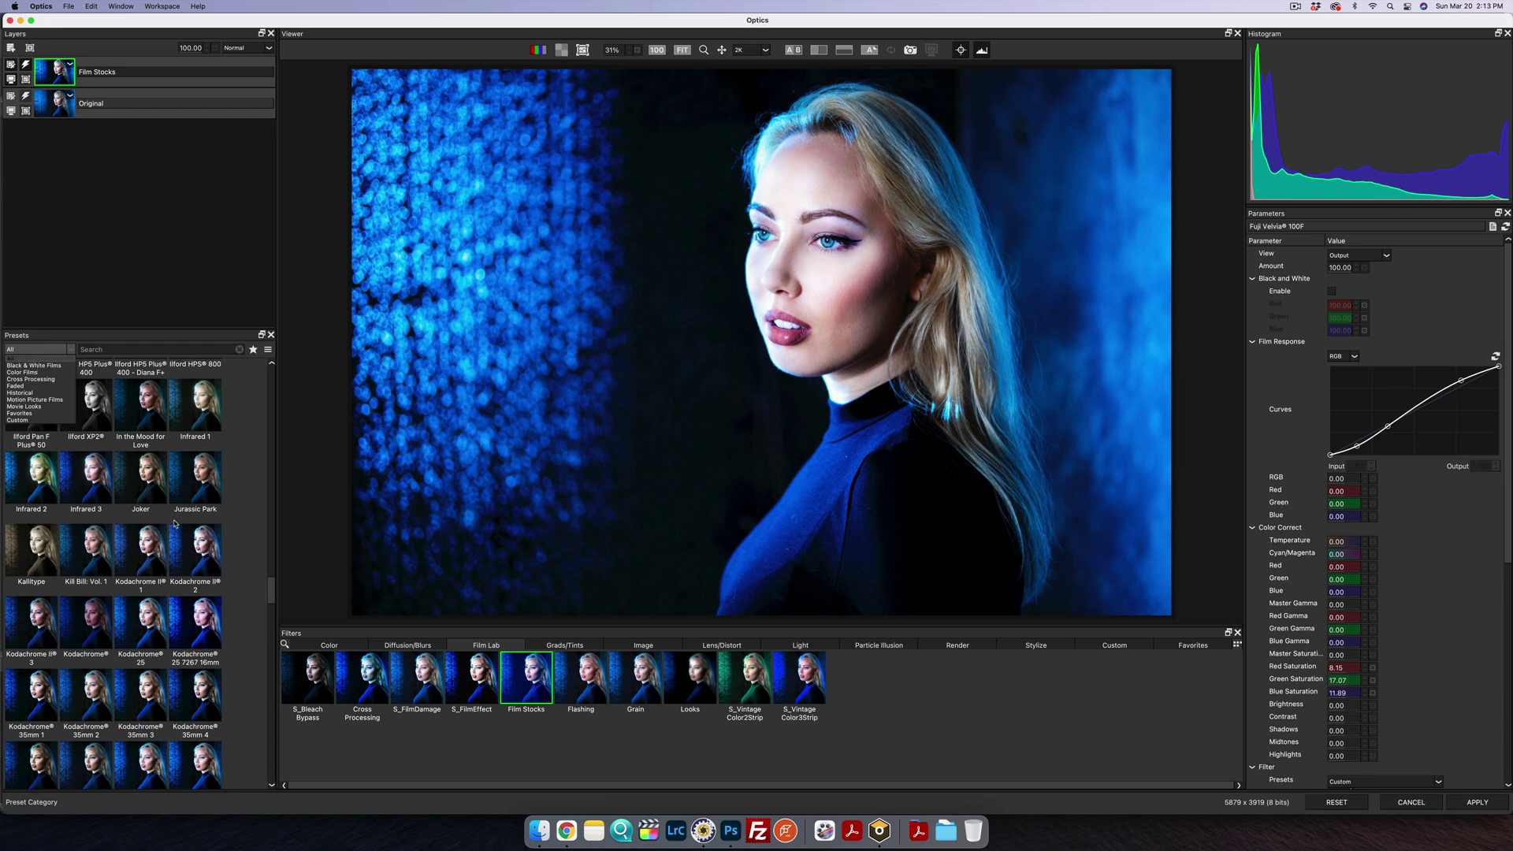
# Step: Filter presets to Movie Looks and try 500 Days of Summer, About Time, Mad Max, Submarine, Revenant, Red Shoes
pyautogui.click(26, 407)
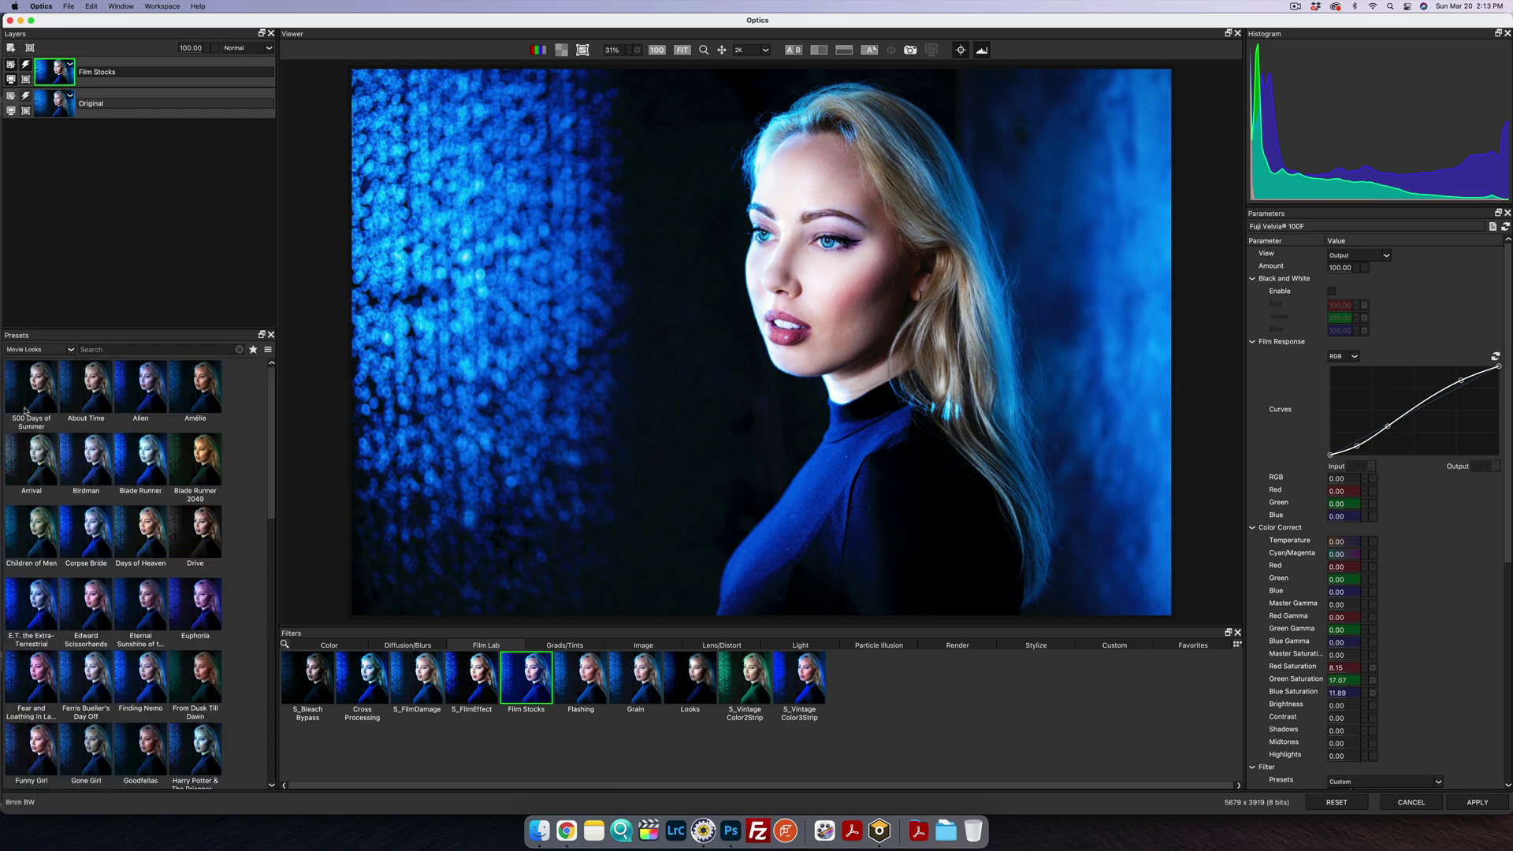
pyautogui.click(37, 392)
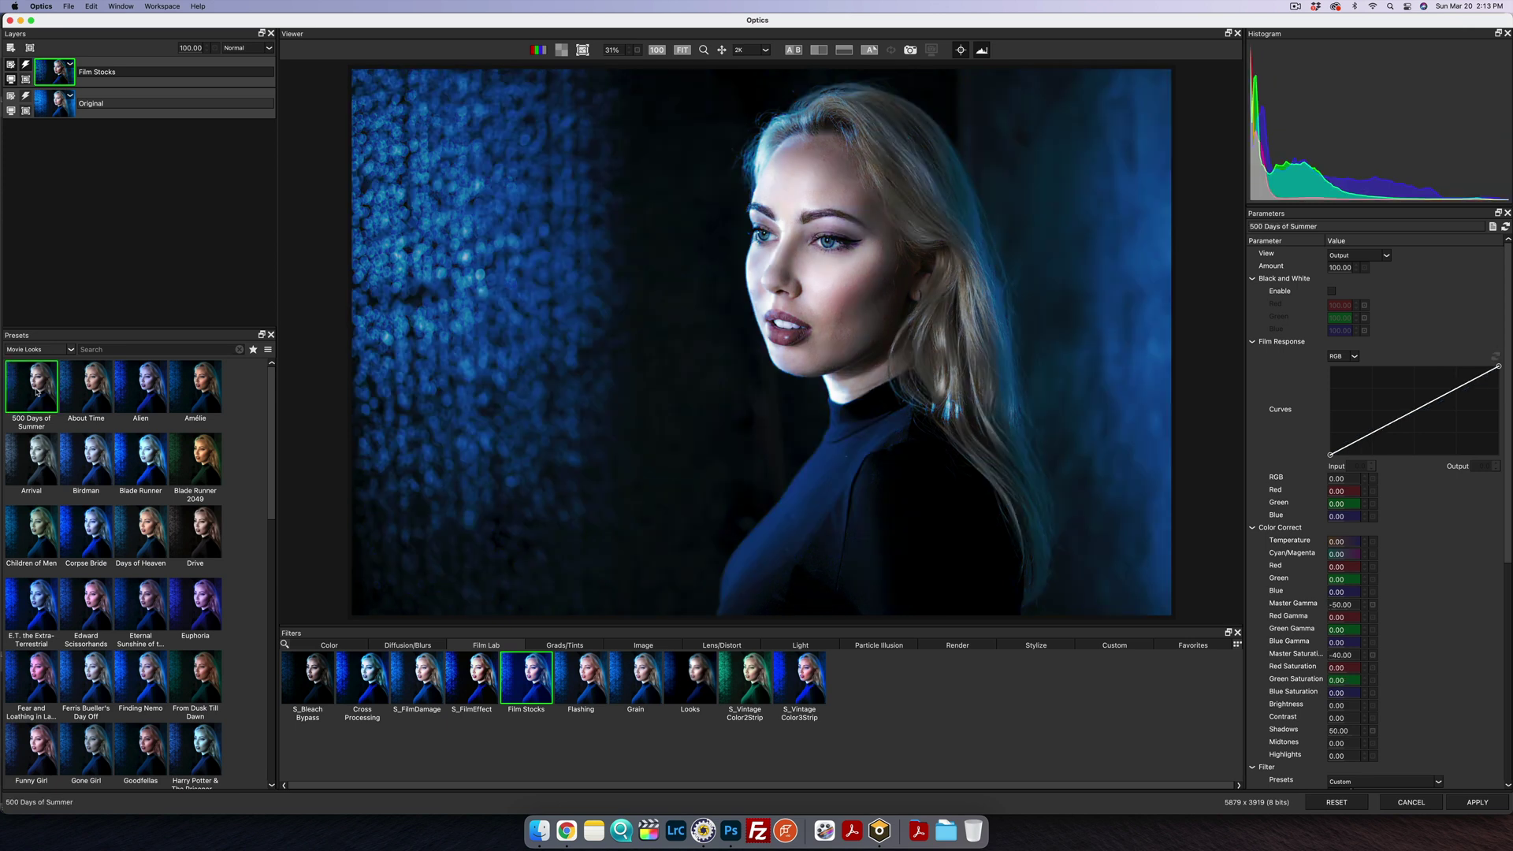
pyautogui.click(95, 398)
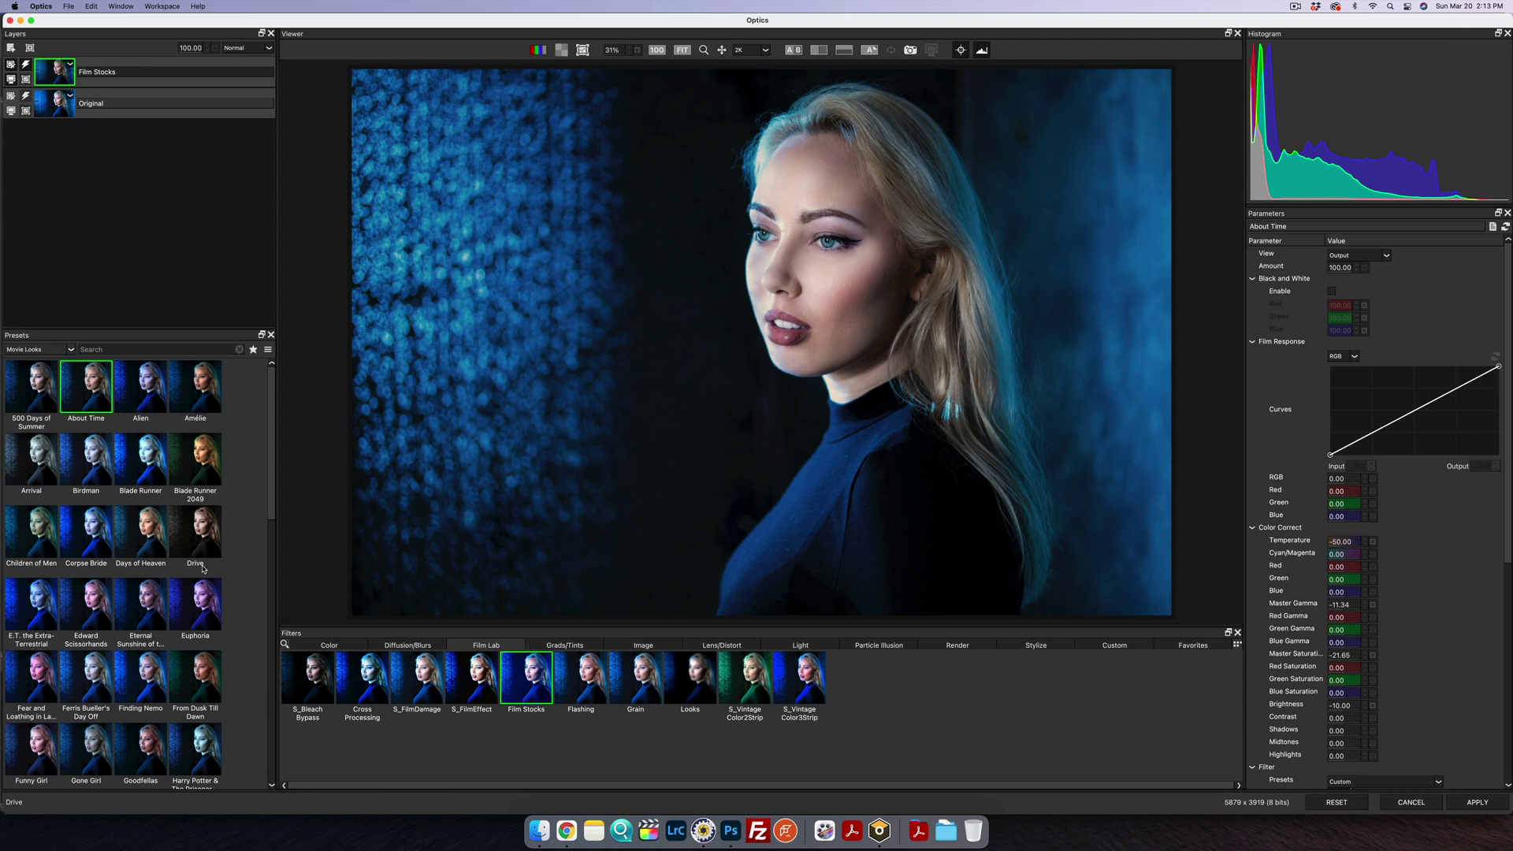
pyautogui.scroll(-5, 142, 473)
pyautogui.click(195, 487)
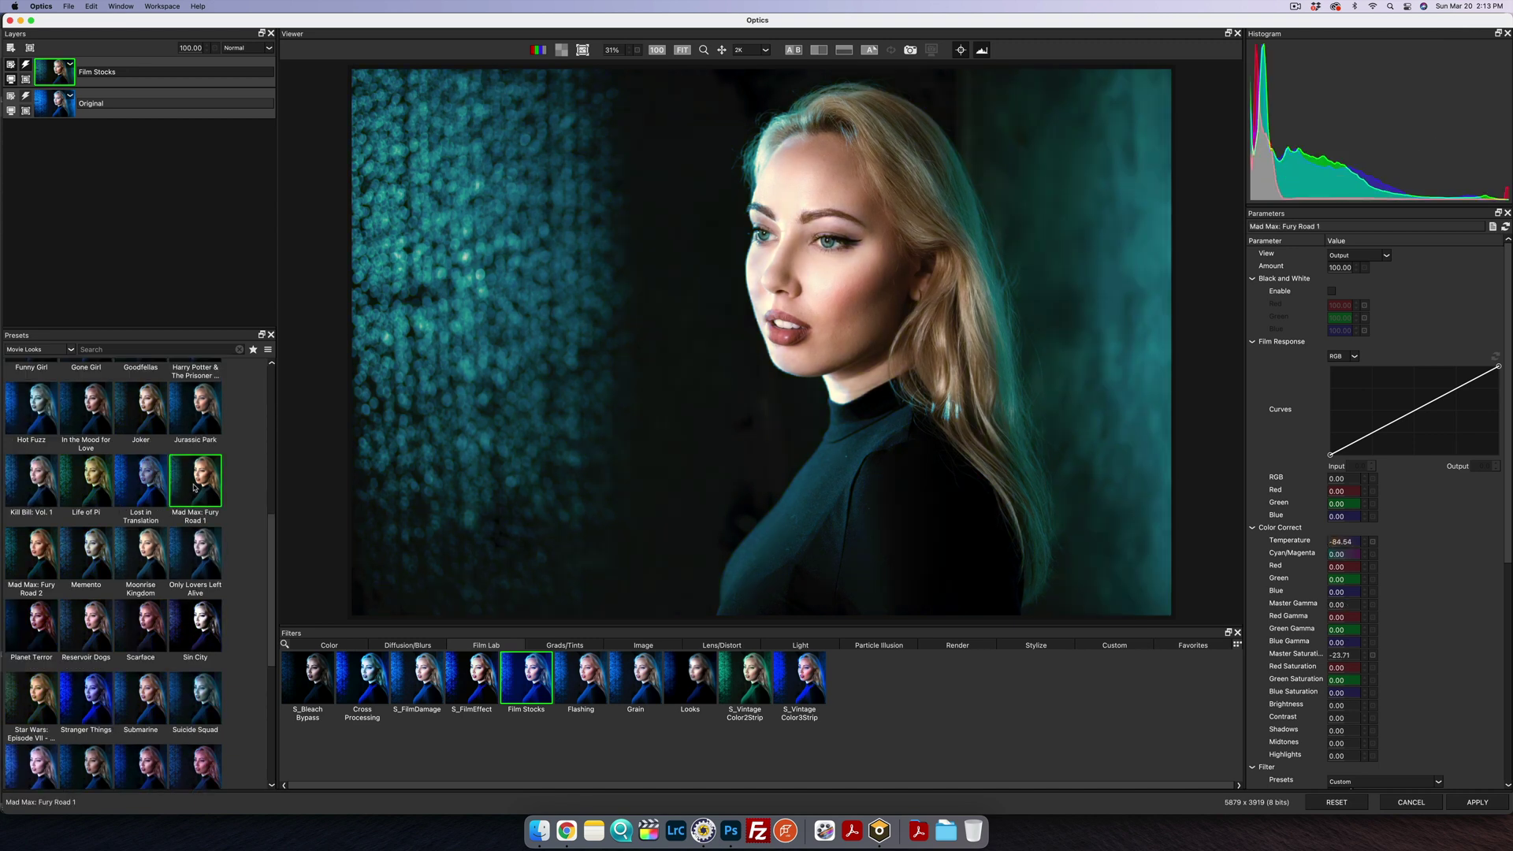
pyautogui.scroll(-4, 158, 512)
pyautogui.click(141, 437)
pyautogui.scroll(-1, 142, 581)
pyautogui.scroll(-1, 143, 581)
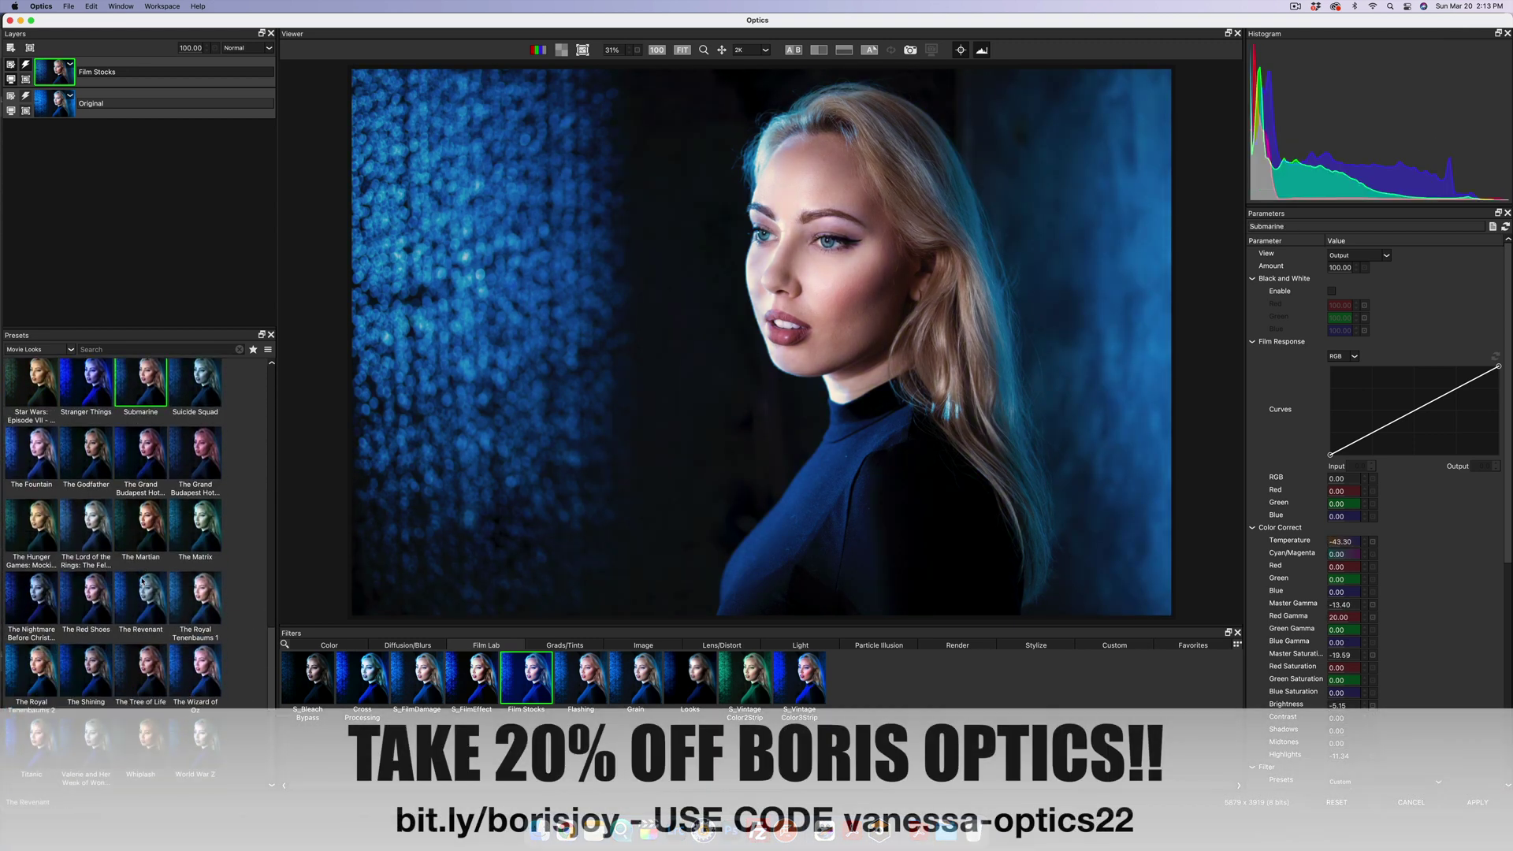
pyautogui.click(156, 612)
pyautogui.click(77, 607)
# Step: Try Finding Nemo and Jurassic Park, apply Blade Runner 2049, then browse favourites and Light filters
pyautogui.scroll(10, 133, 623)
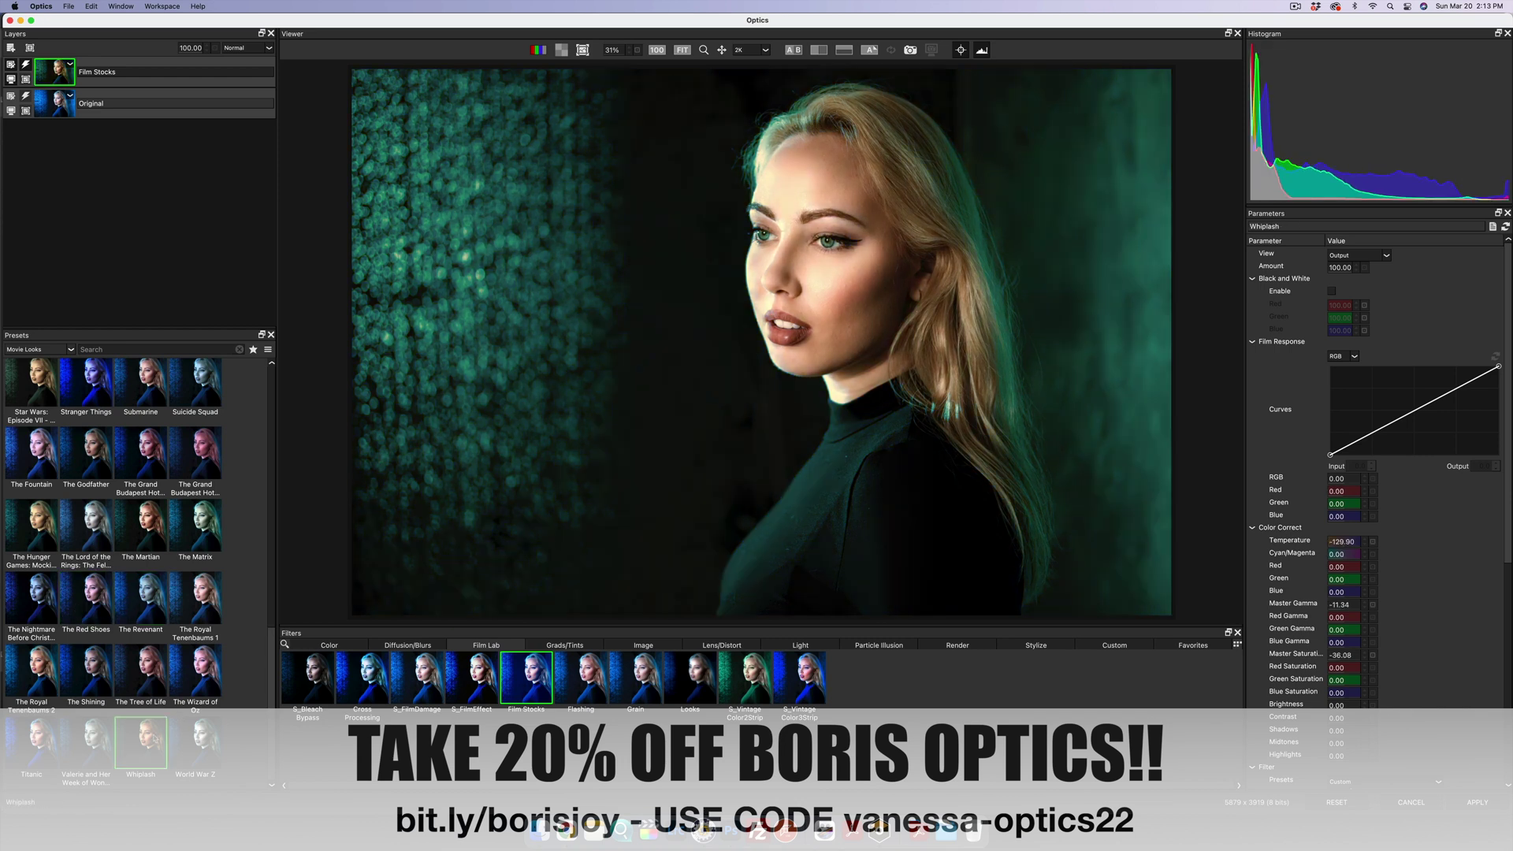
pyautogui.click(163, 544)
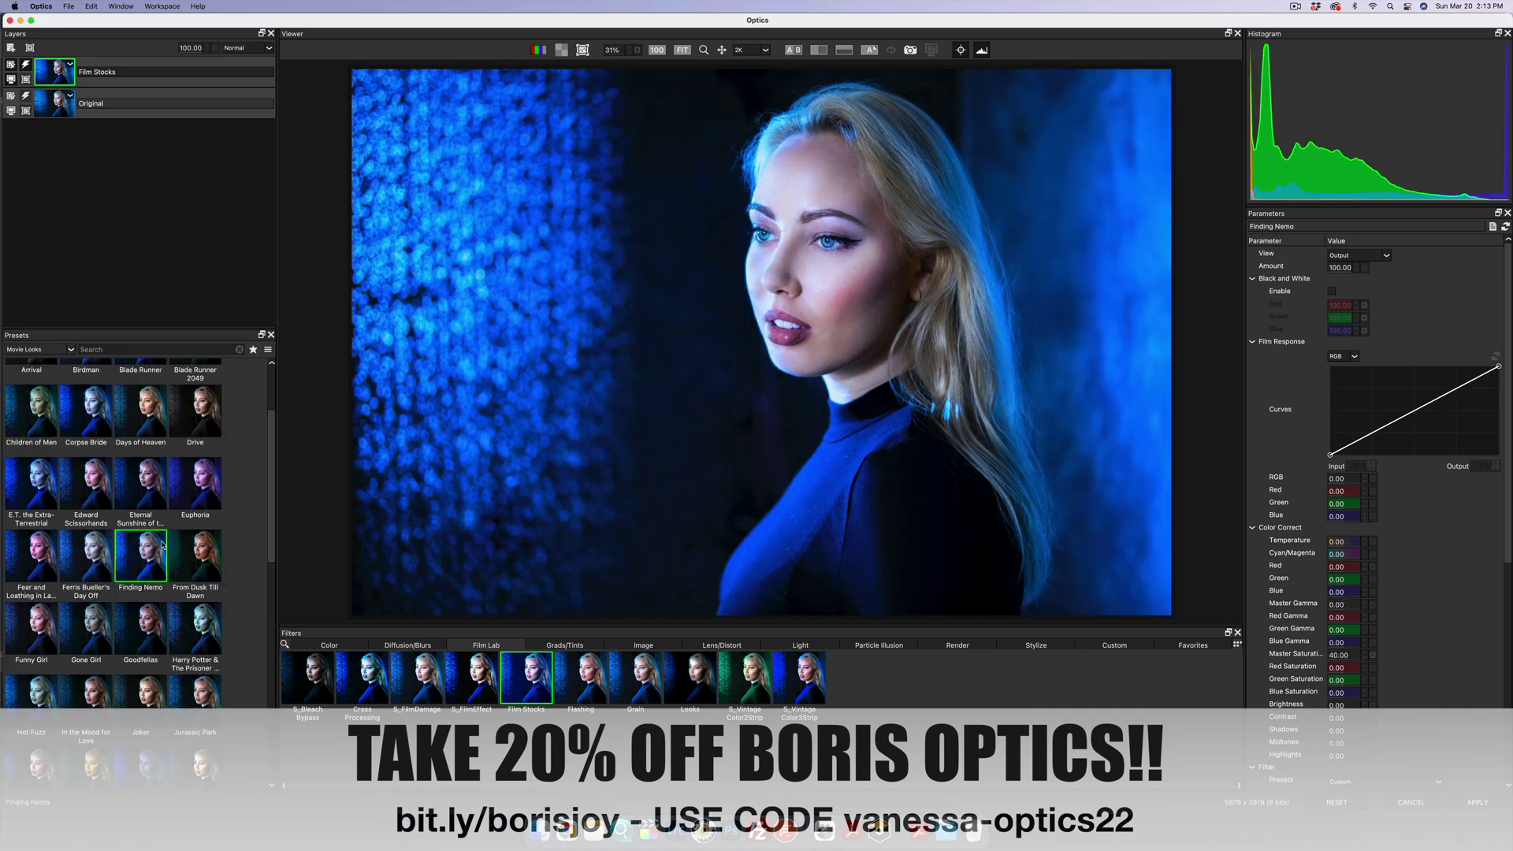
pyautogui.click(197, 693)
pyautogui.scroll(8, 197, 552)
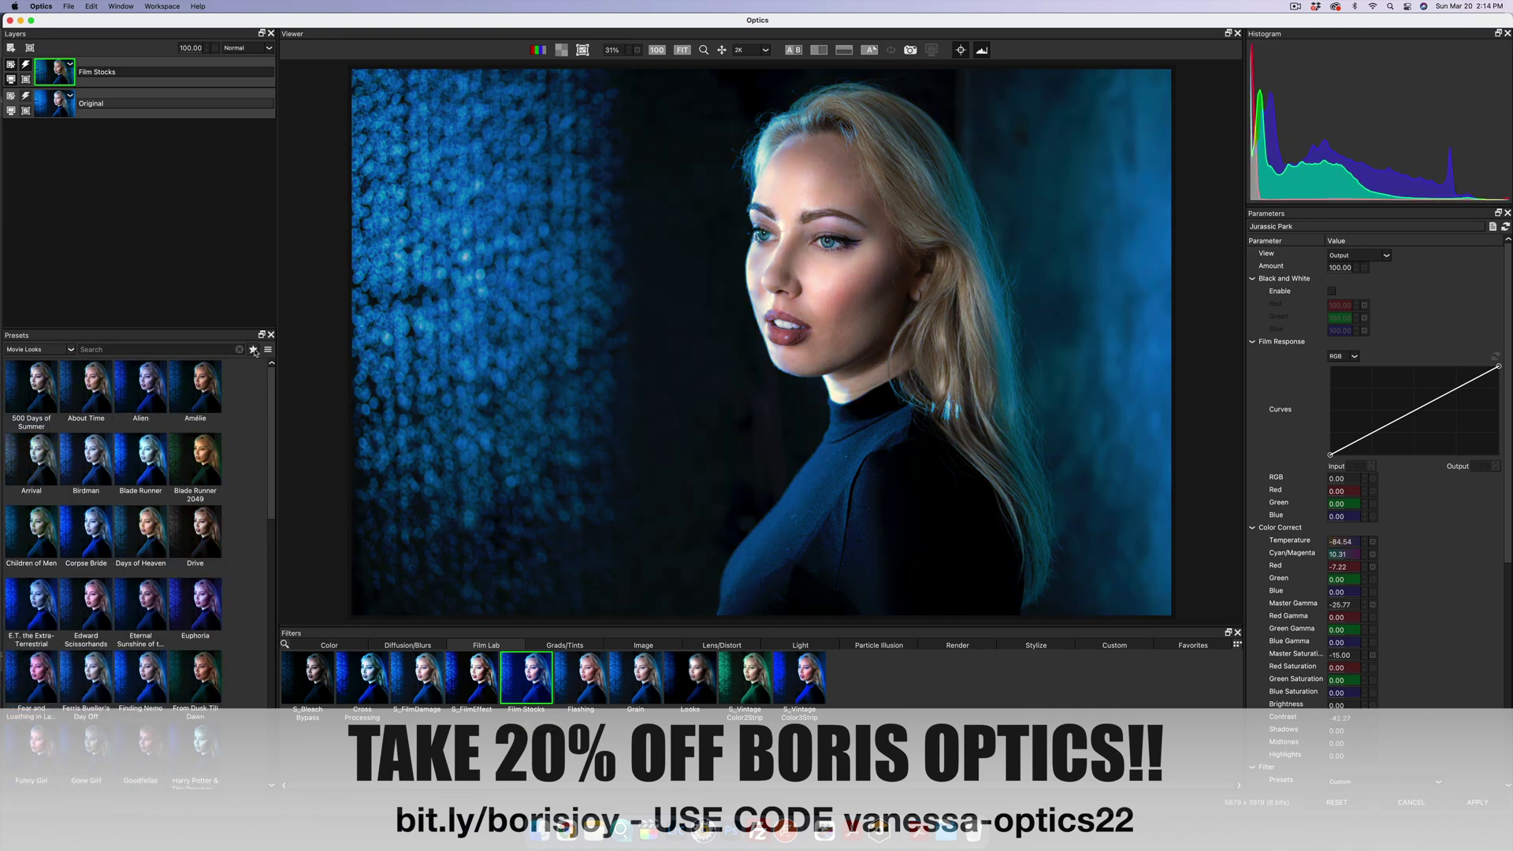
pyautogui.click(196, 459)
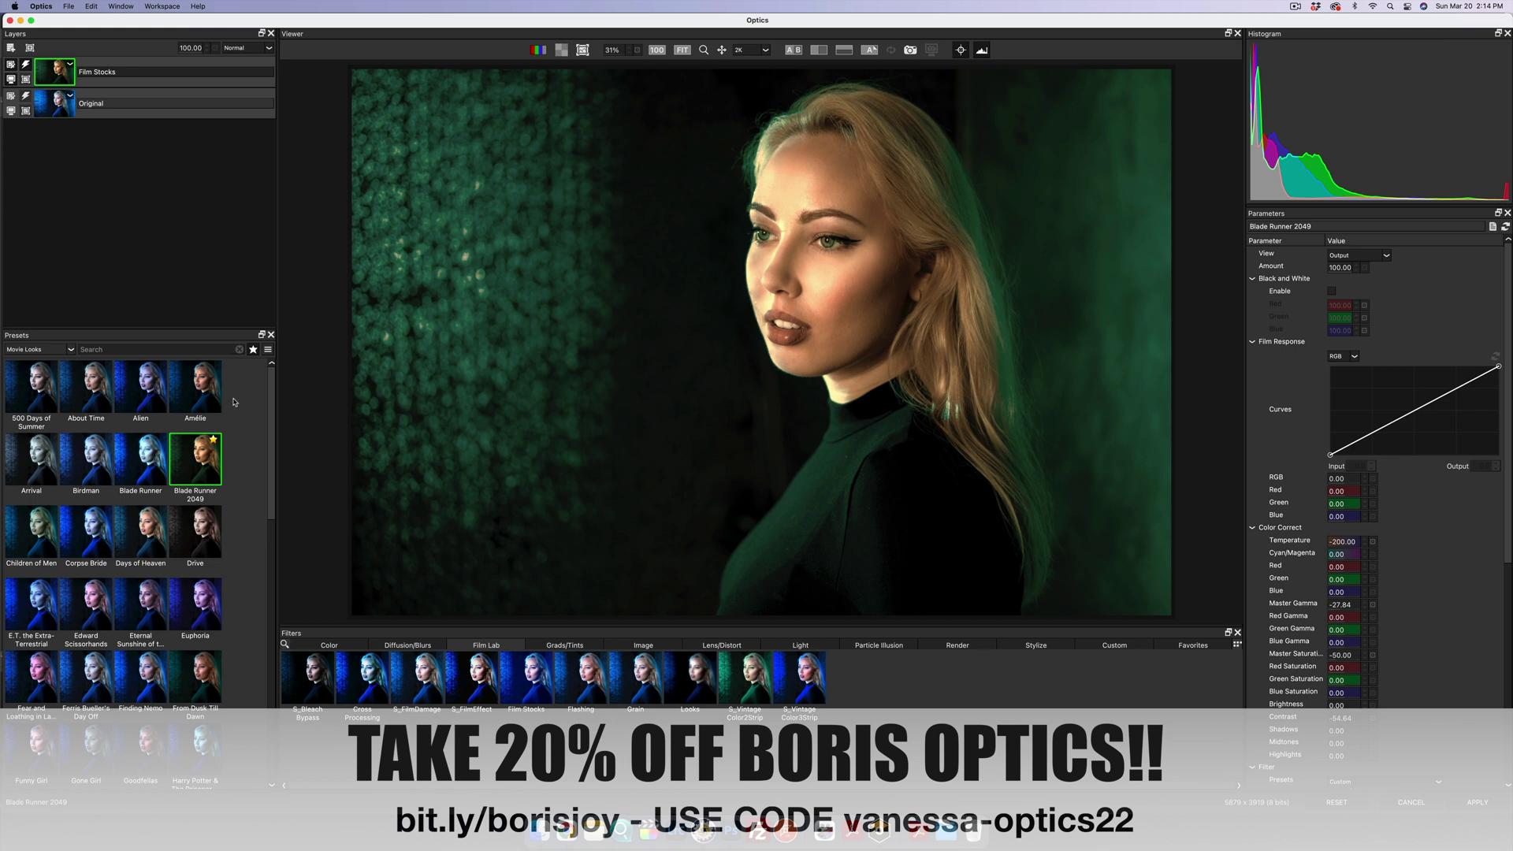
pyautogui.click(1192, 645)
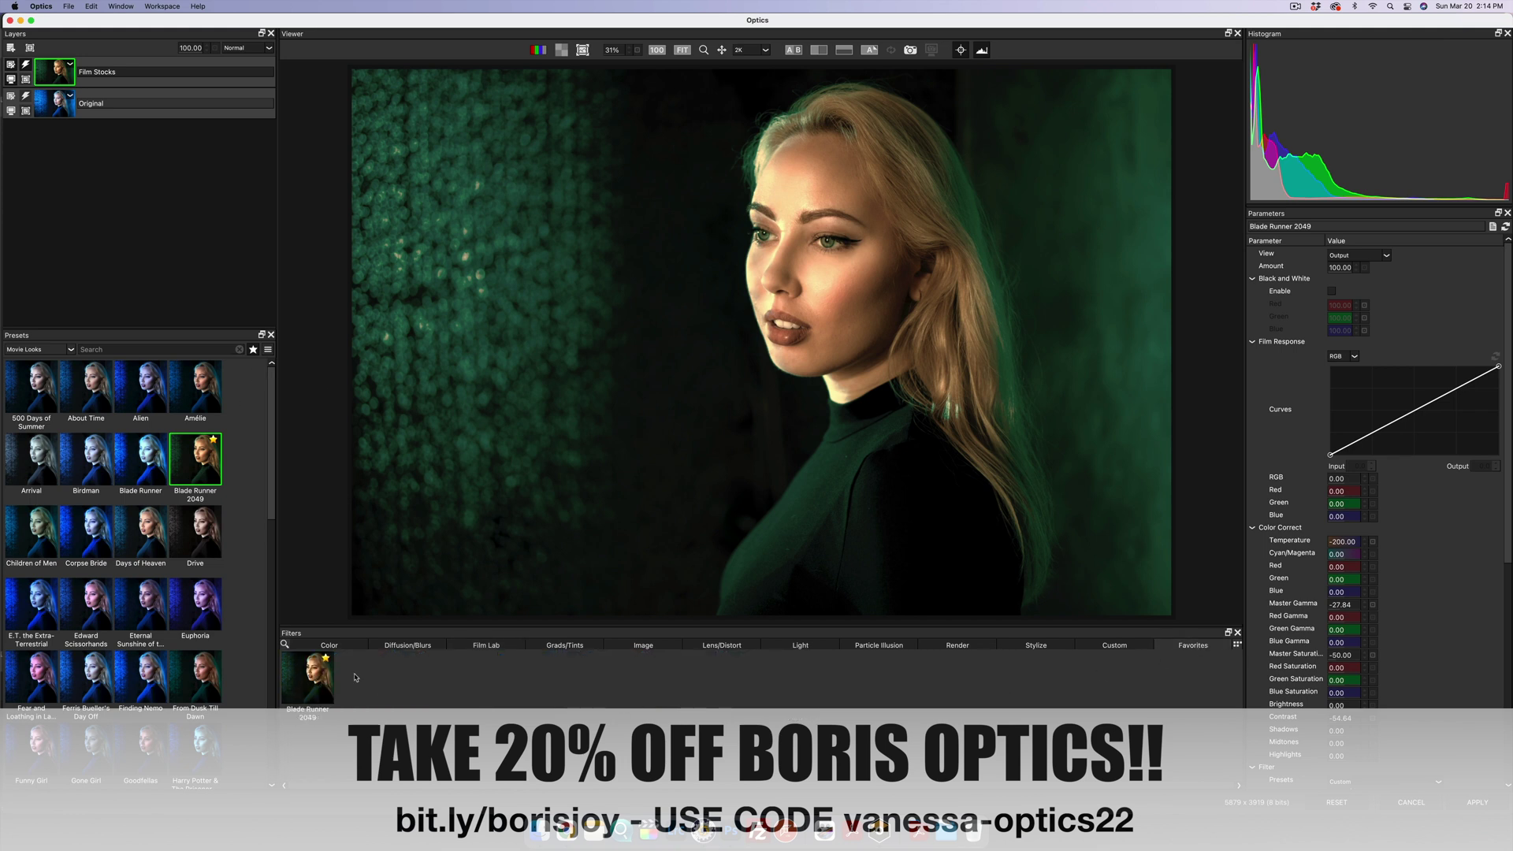
pyautogui.click(66, 389)
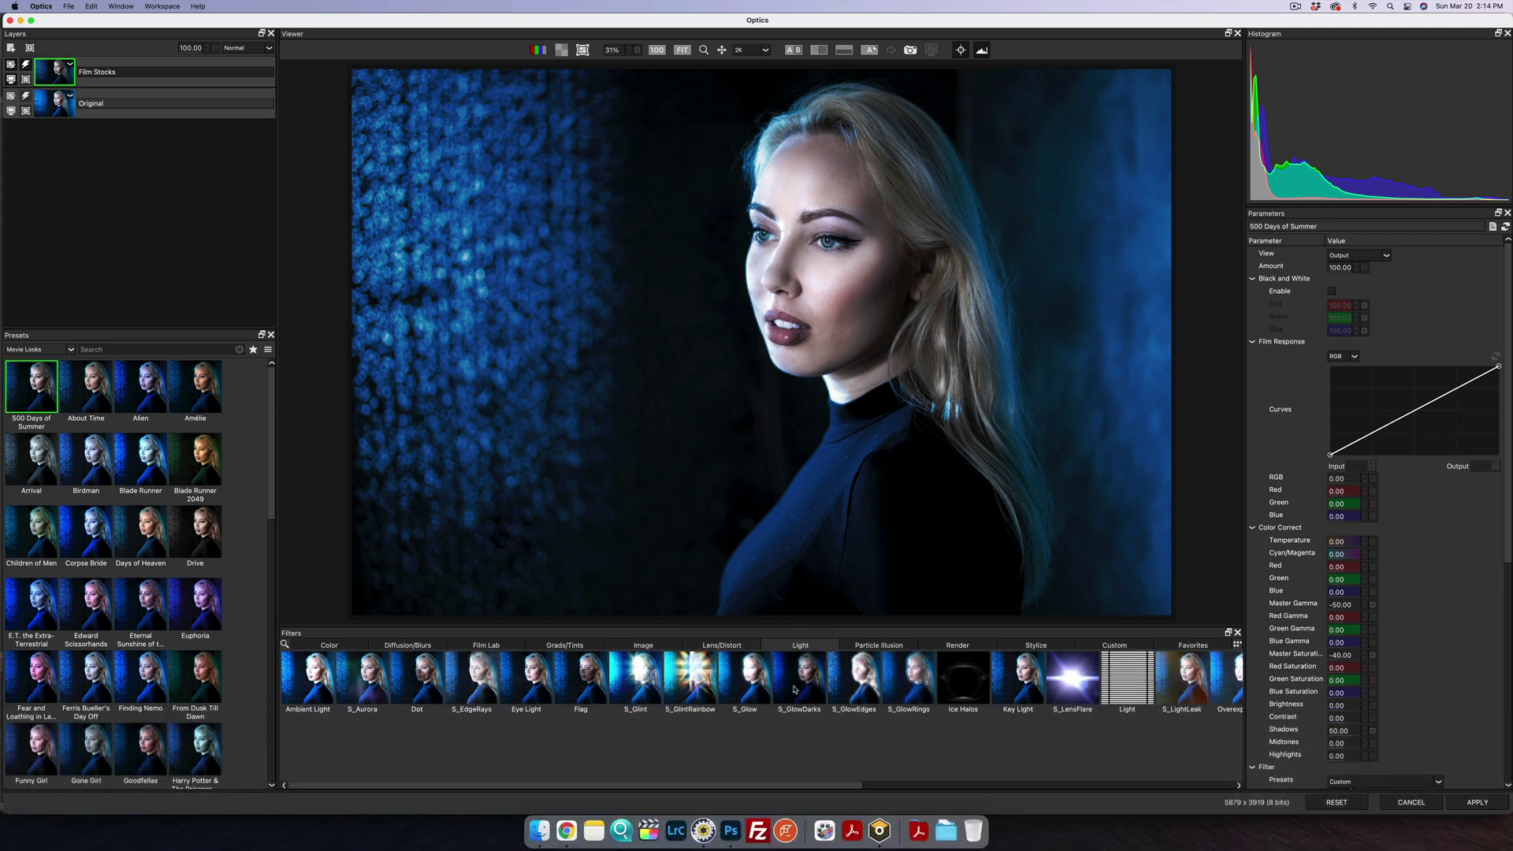
pyautogui.hscroll(10, 906, 688)
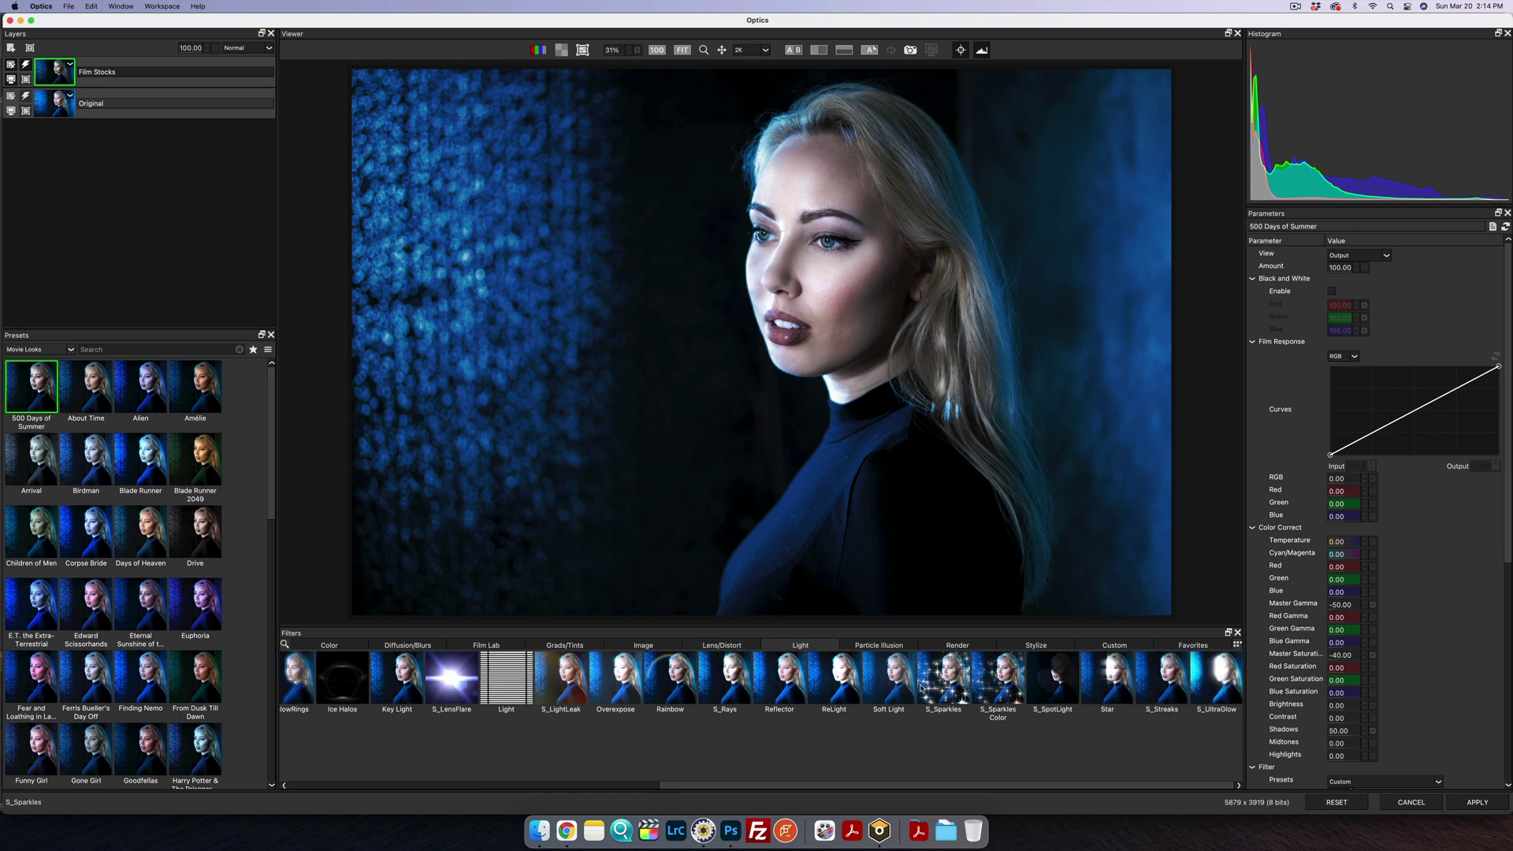
# Step: Add a Blue Star Burst lens flare and move its hotspot off the top-left corner
pyautogui.click(457, 688)
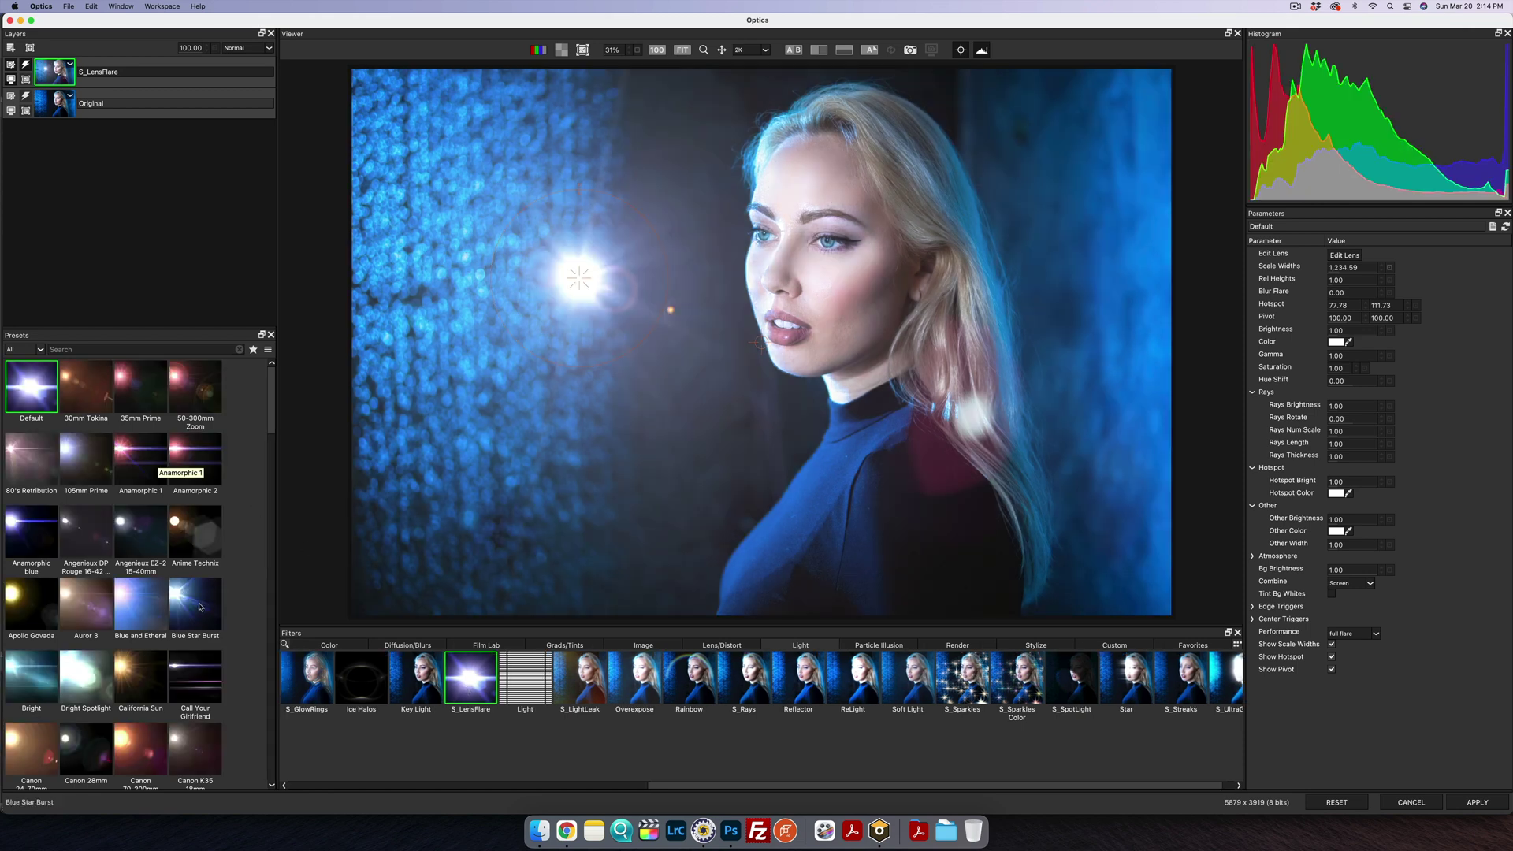
pyautogui.click(201, 607)
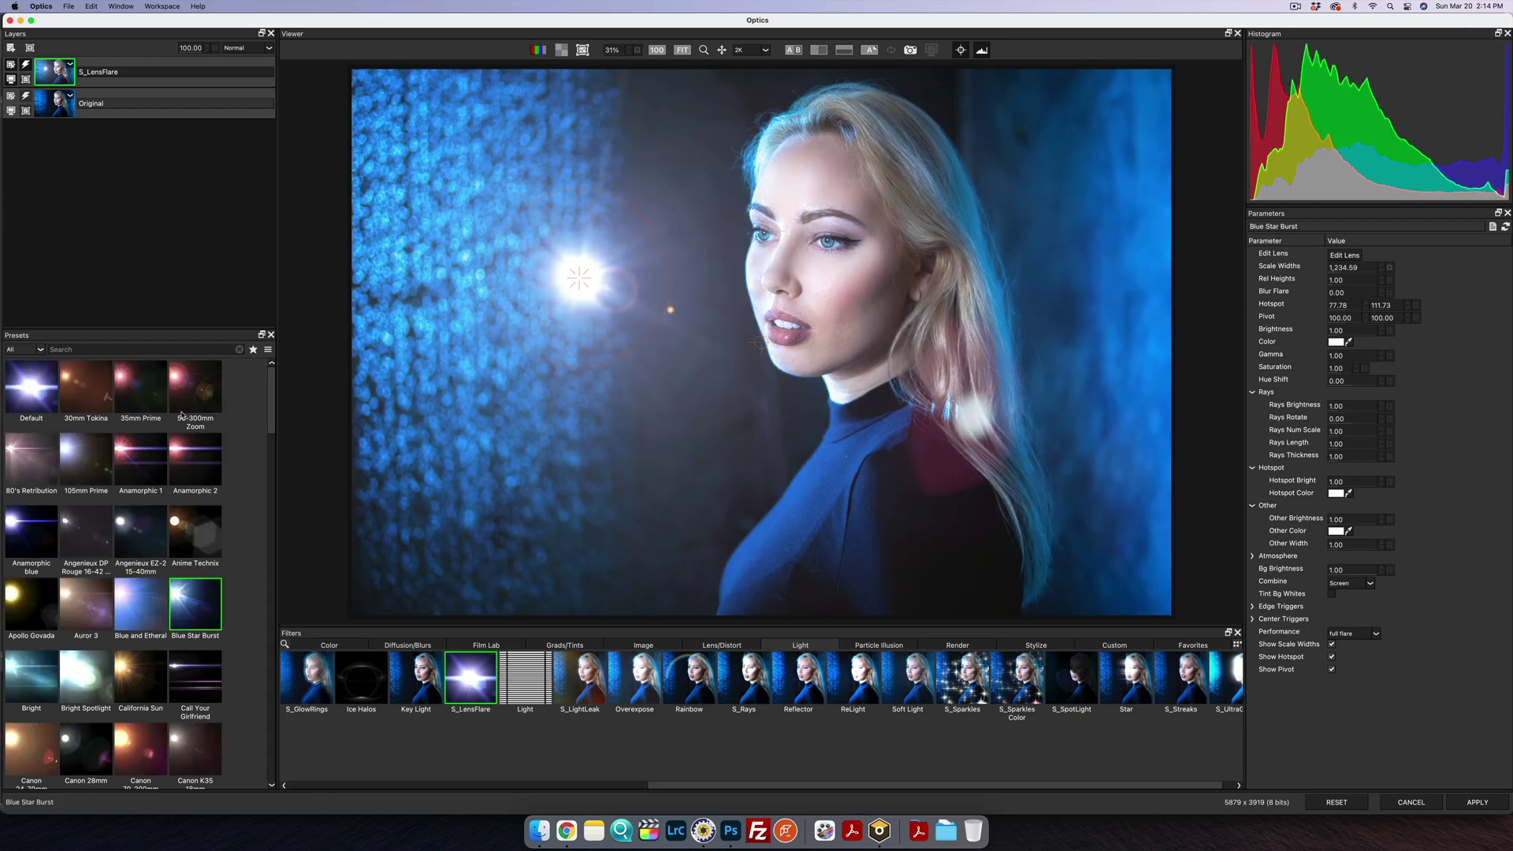
pyautogui.moveTo(584, 279); pyautogui.dragTo(523, 194)
pyautogui.scroll(-3, 339, 79)
pyautogui.scroll(2, 524, 194)
pyautogui.moveTo(422, 128); pyautogui.dragTo(319, 35)
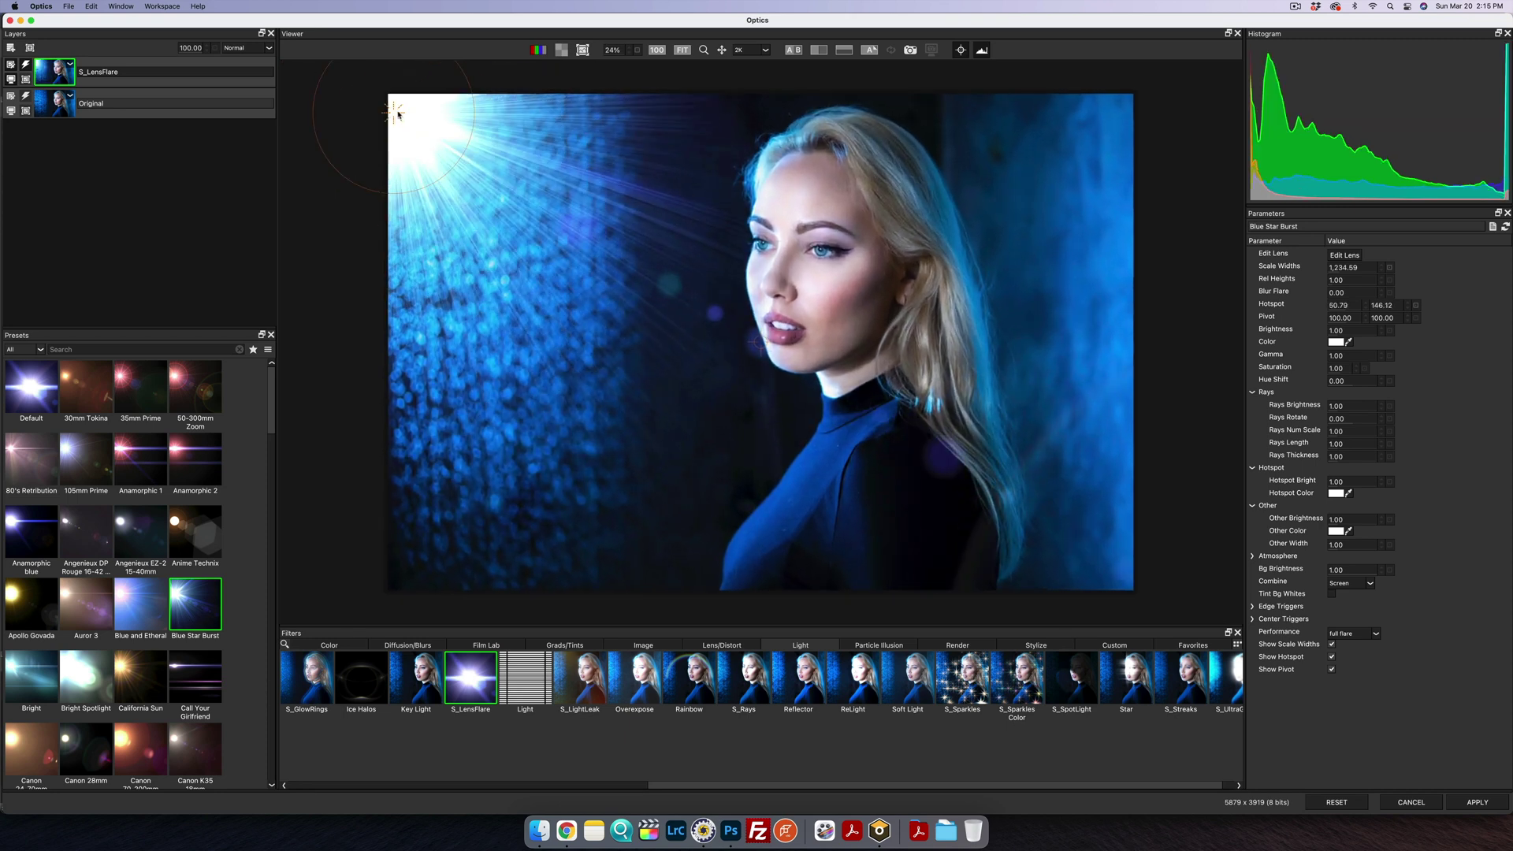
pyautogui.scroll(-2, 1035, 359)
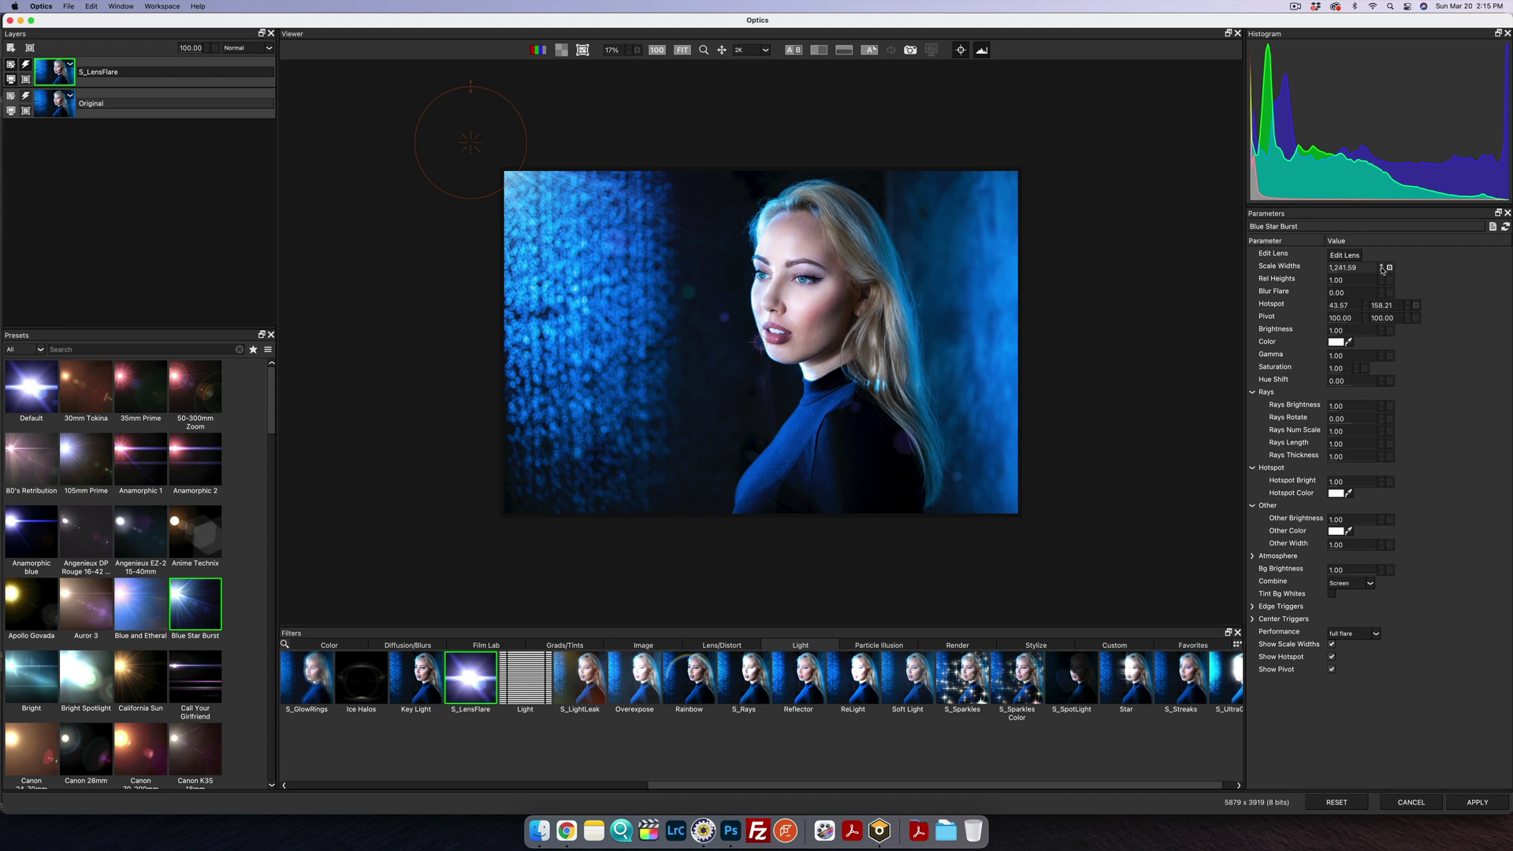
# Step: Narrow and flatten the flare, set Rays Brightness to 0, and move the hotspot top-right
pyautogui.click(1380, 270)
pyautogui.moveTo(1354, 282)
pyautogui.mouseDown()
pyautogui.moveTo(1323, 282)
pyautogui.moveTo(1344, 284)
pyautogui.mouseUp()
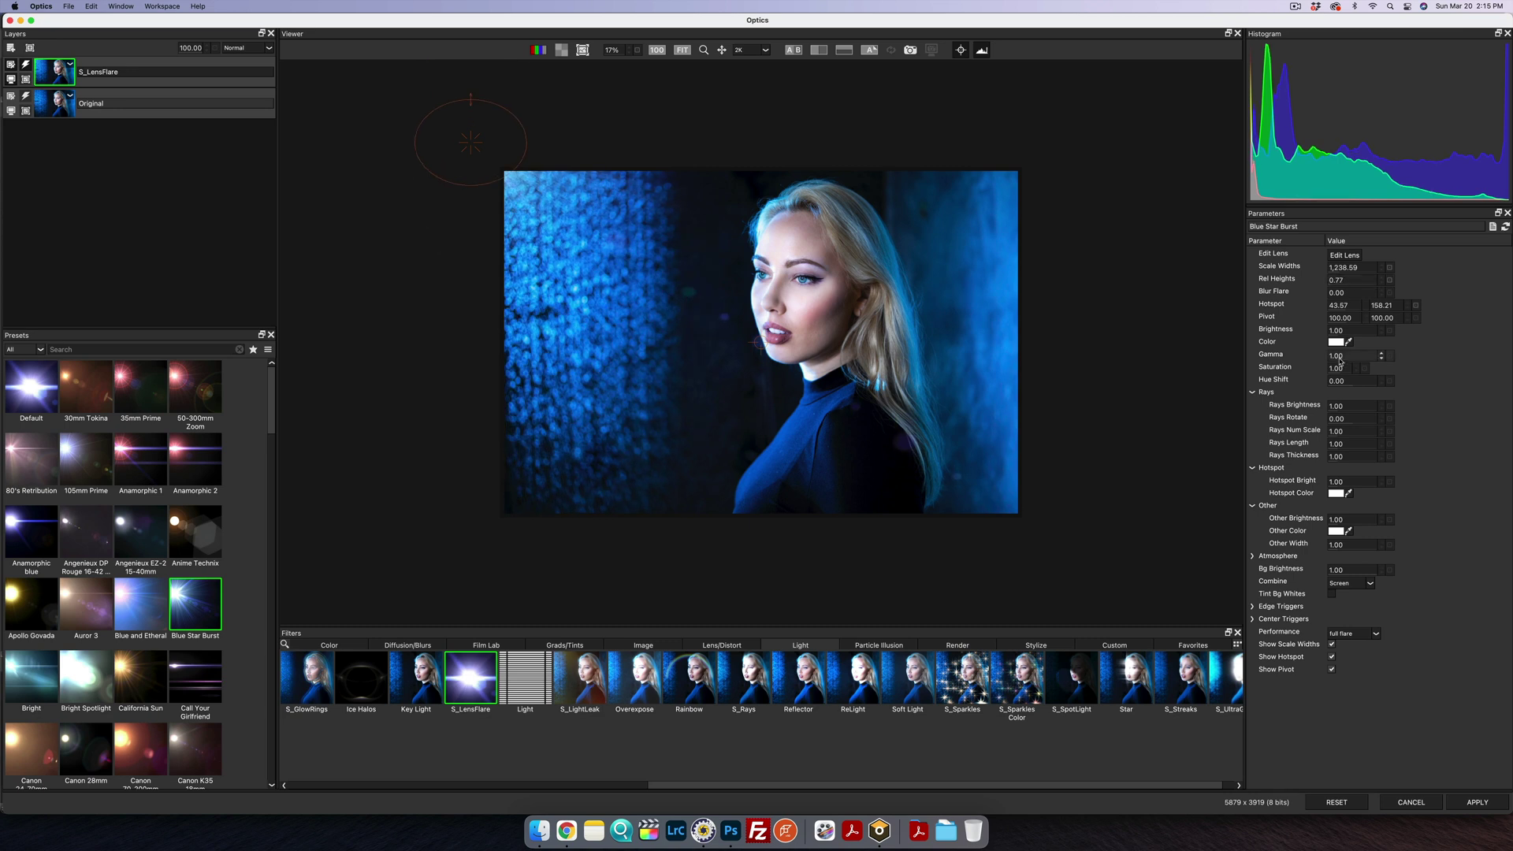
pyautogui.moveTo(1353, 406); pyautogui.dragTo(1306, 410)
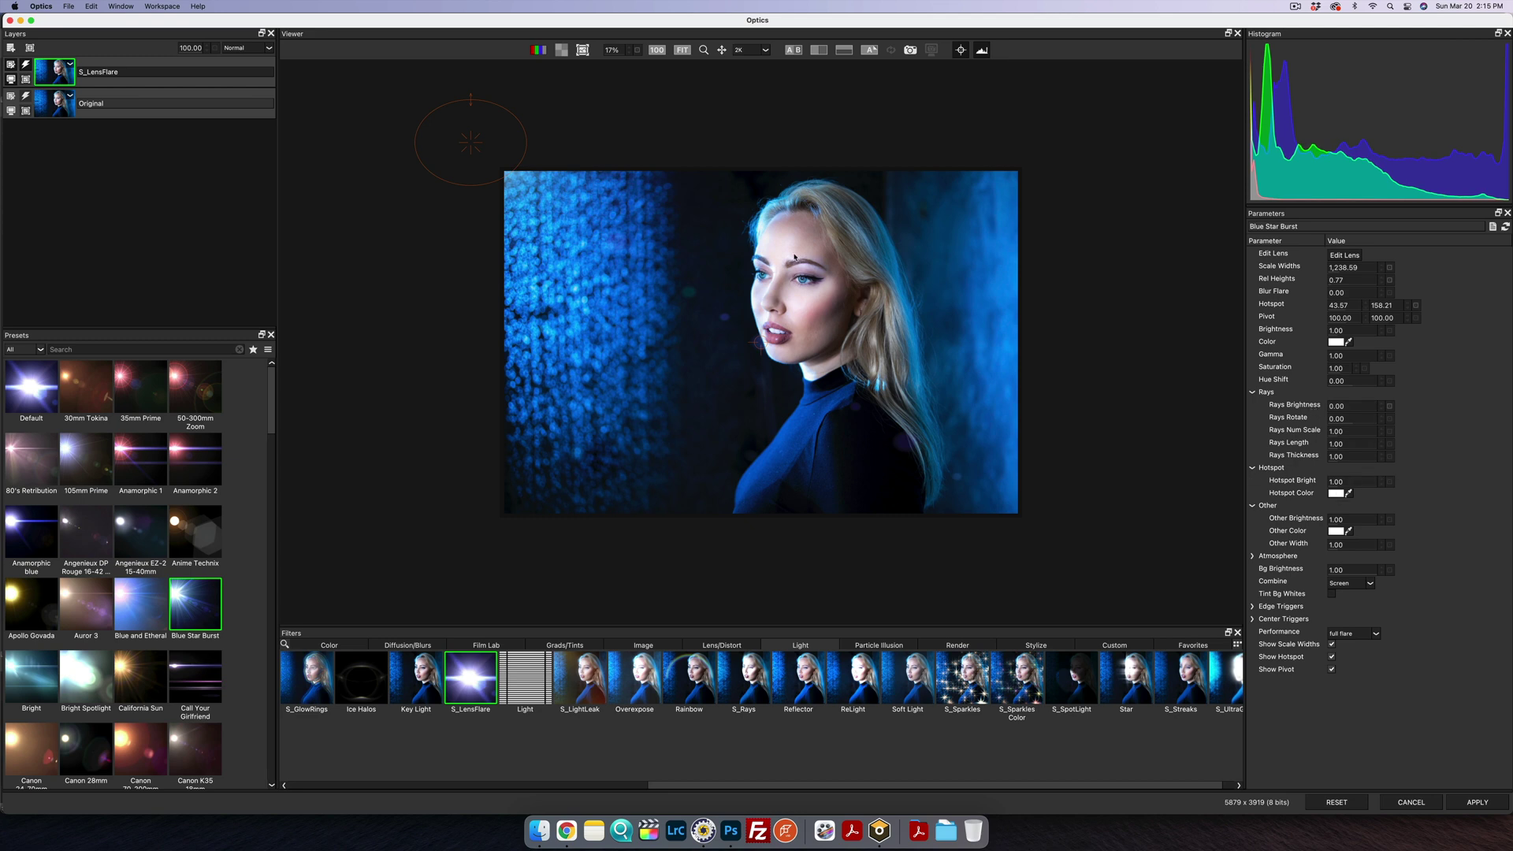
pyautogui.moveTo(477, 146); pyautogui.dragTo(1078, 161)
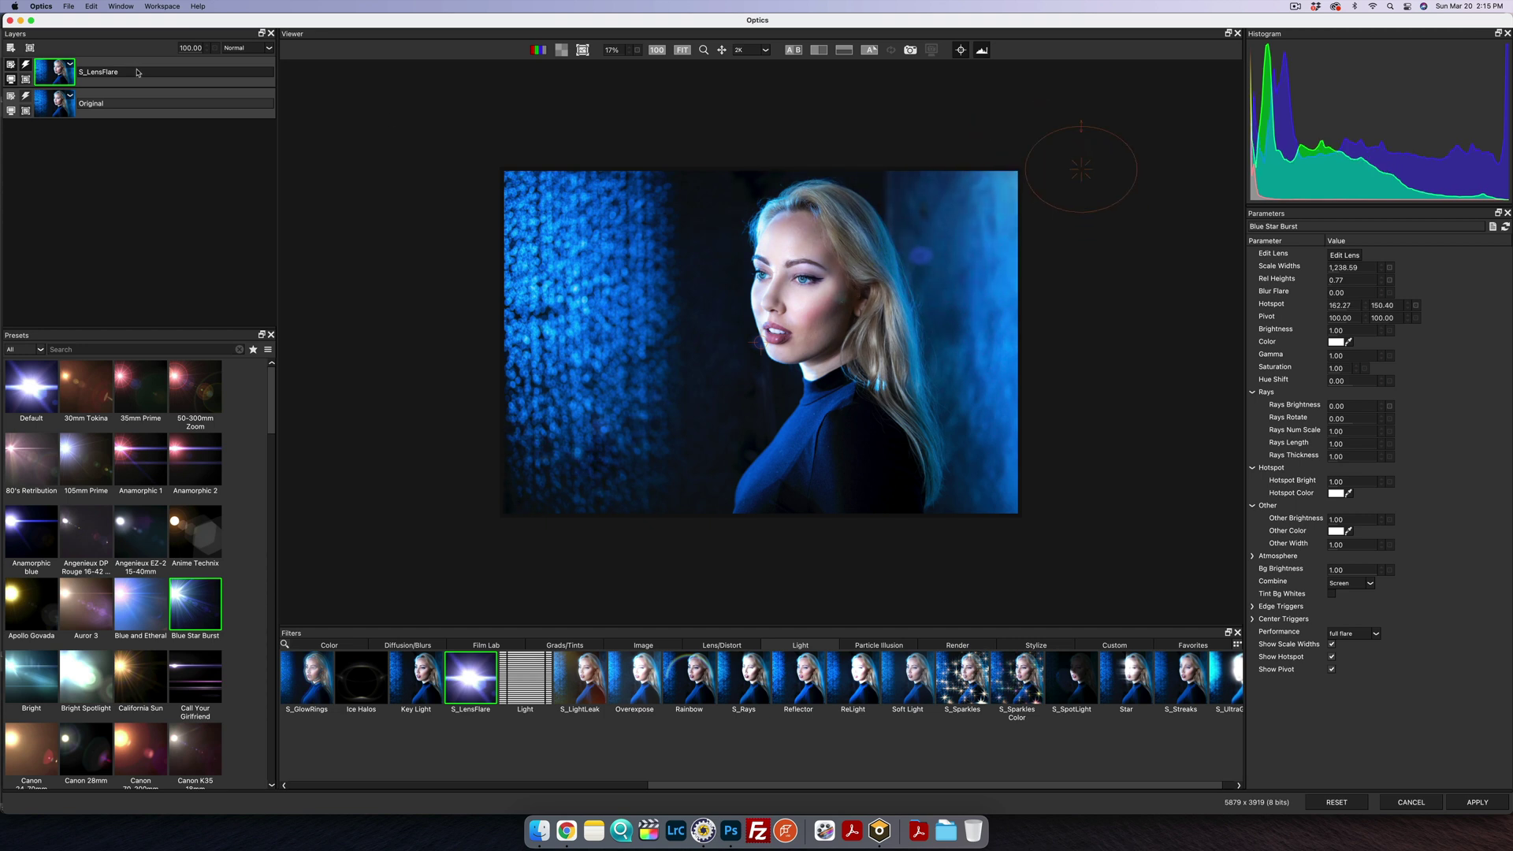
pyautogui.click(29, 69)
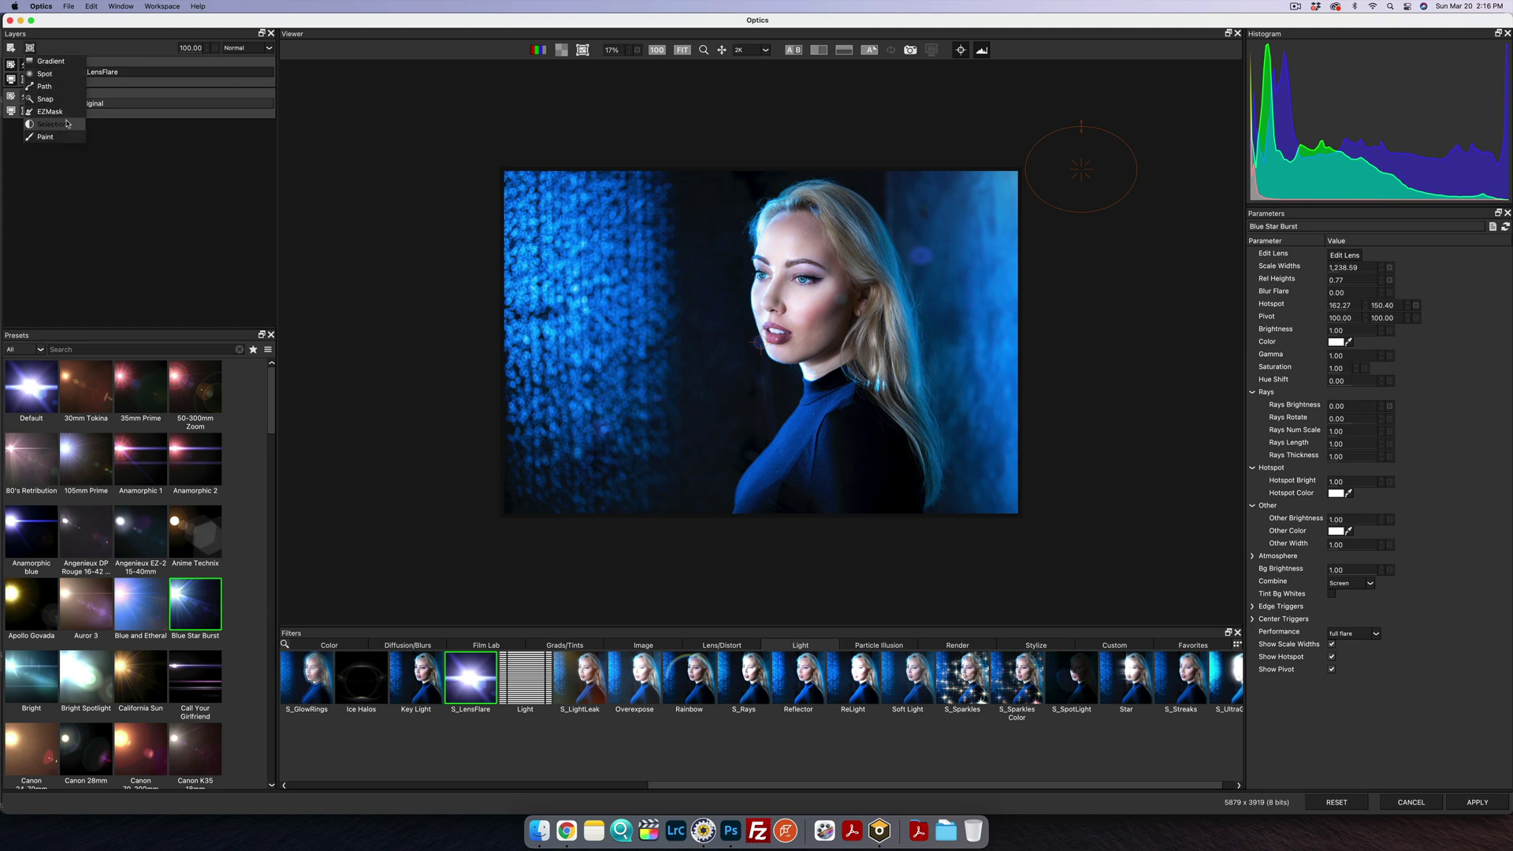
# Step: Place a Spot mask on her cheek and invert it so the flare avoids her face
pyautogui.click(59, 73)
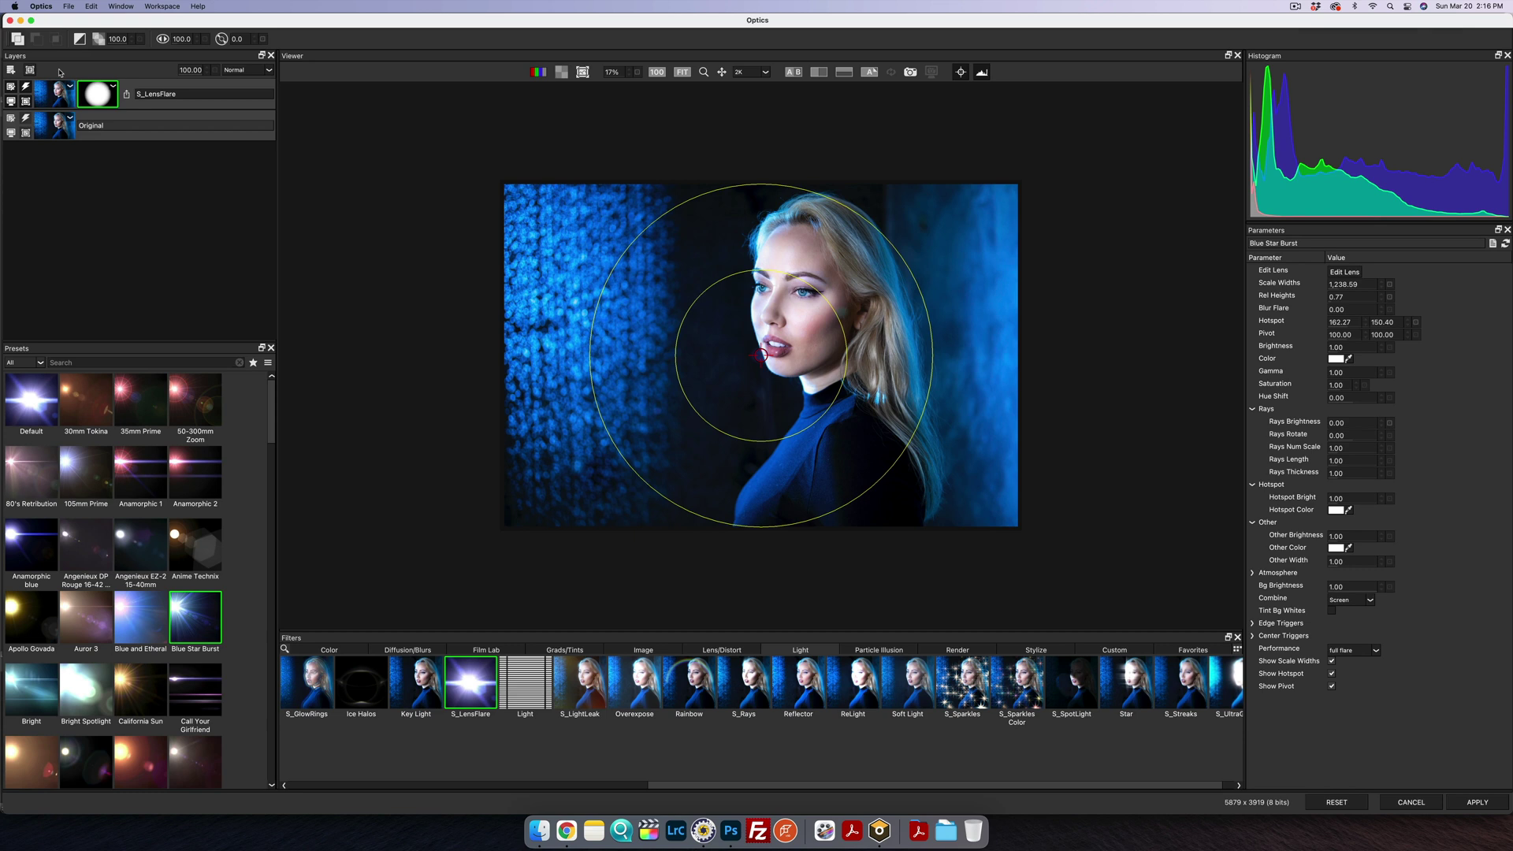
pyautogui.moveTo(777, 376); pyautogui.dragTo(800, 327)
pyautogui.scroll(1, 799, 327)
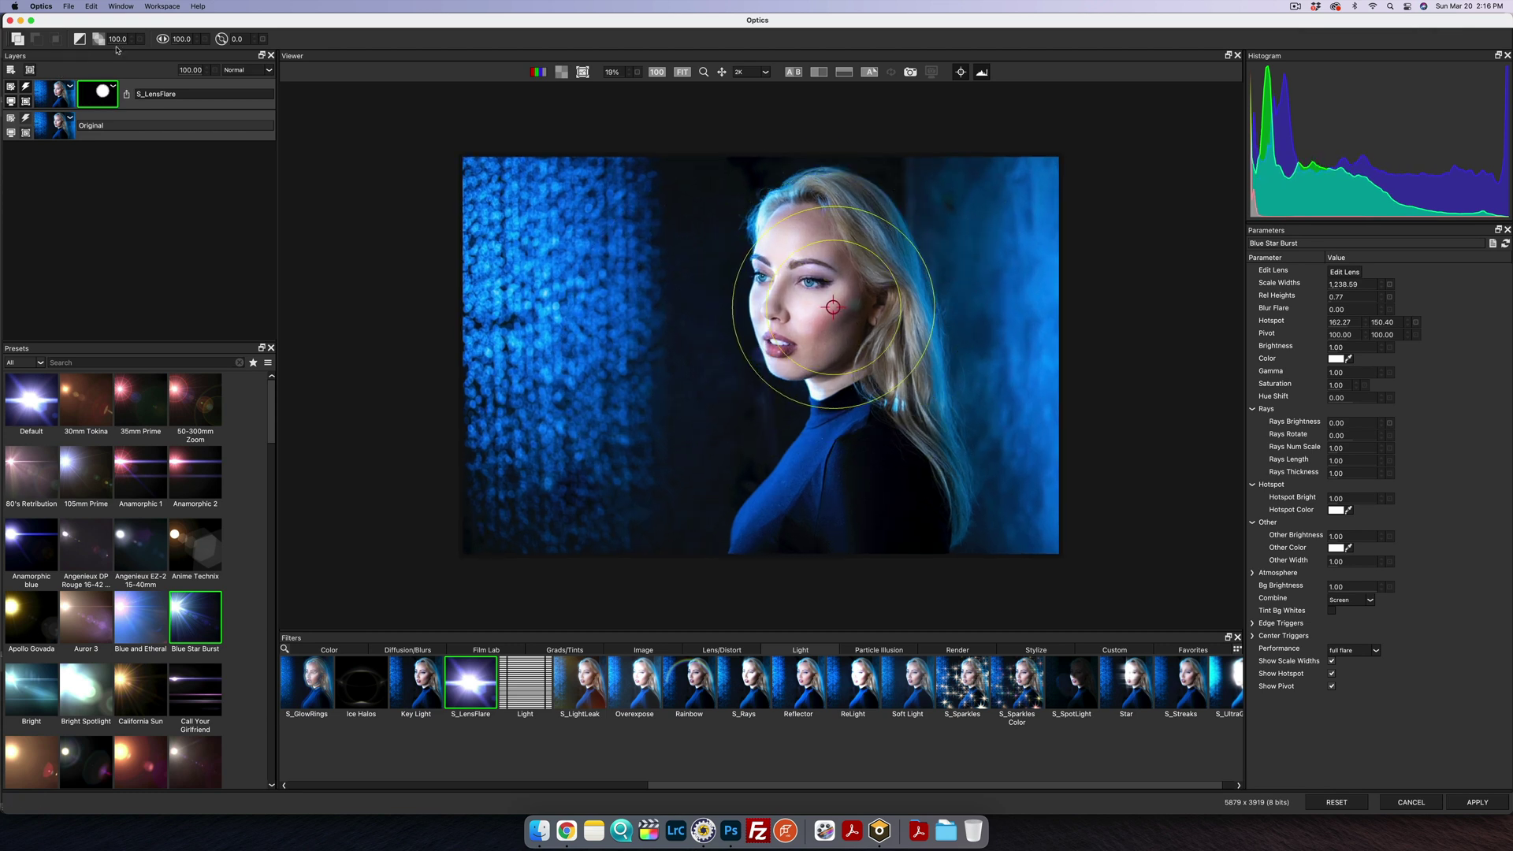
pyautogui.click(79, 39)
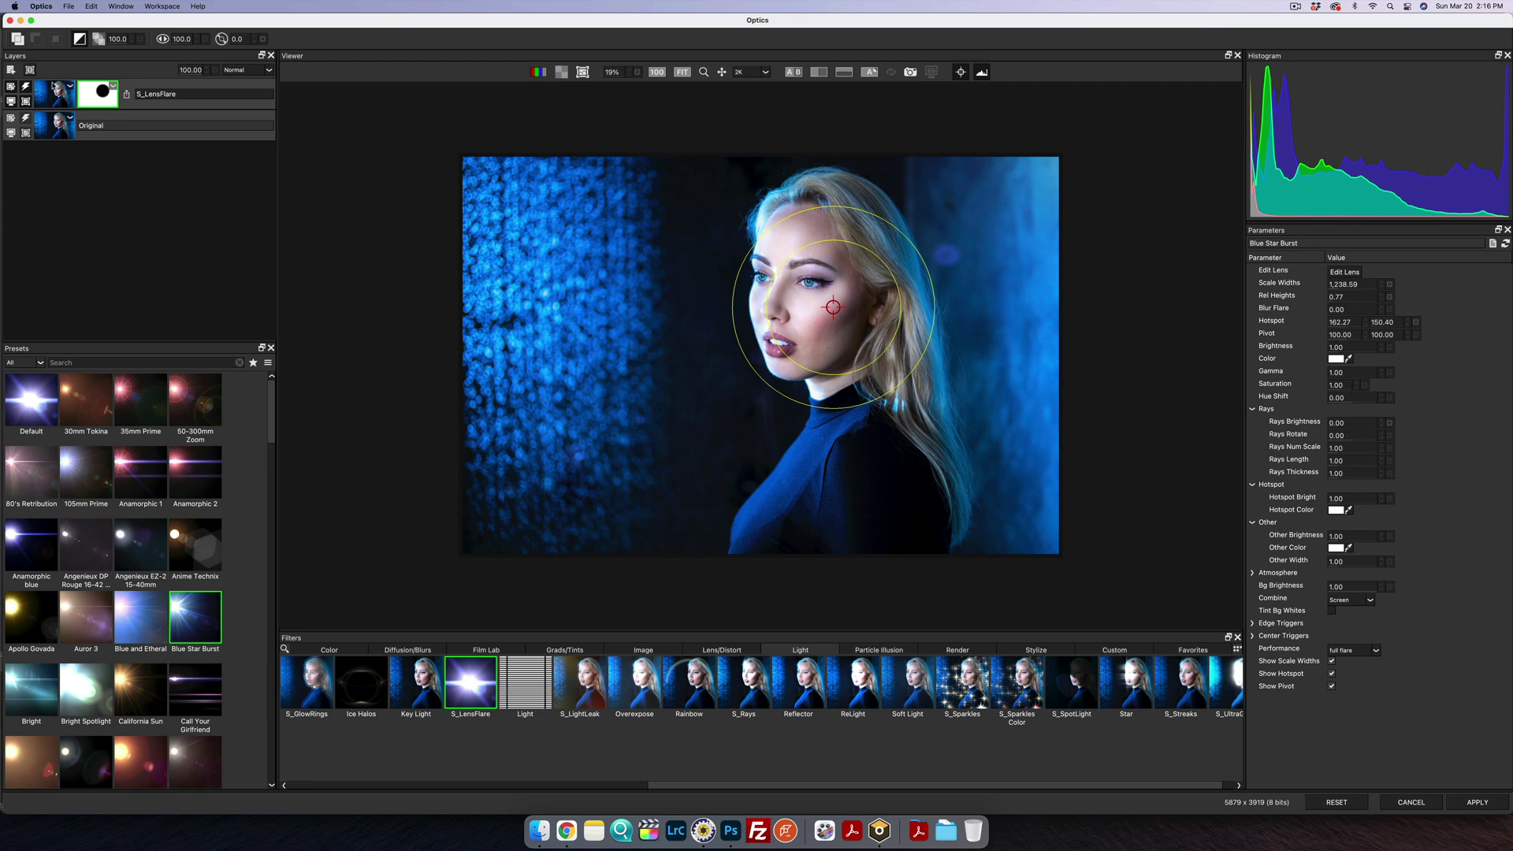
pyautogui.click(44, 96)
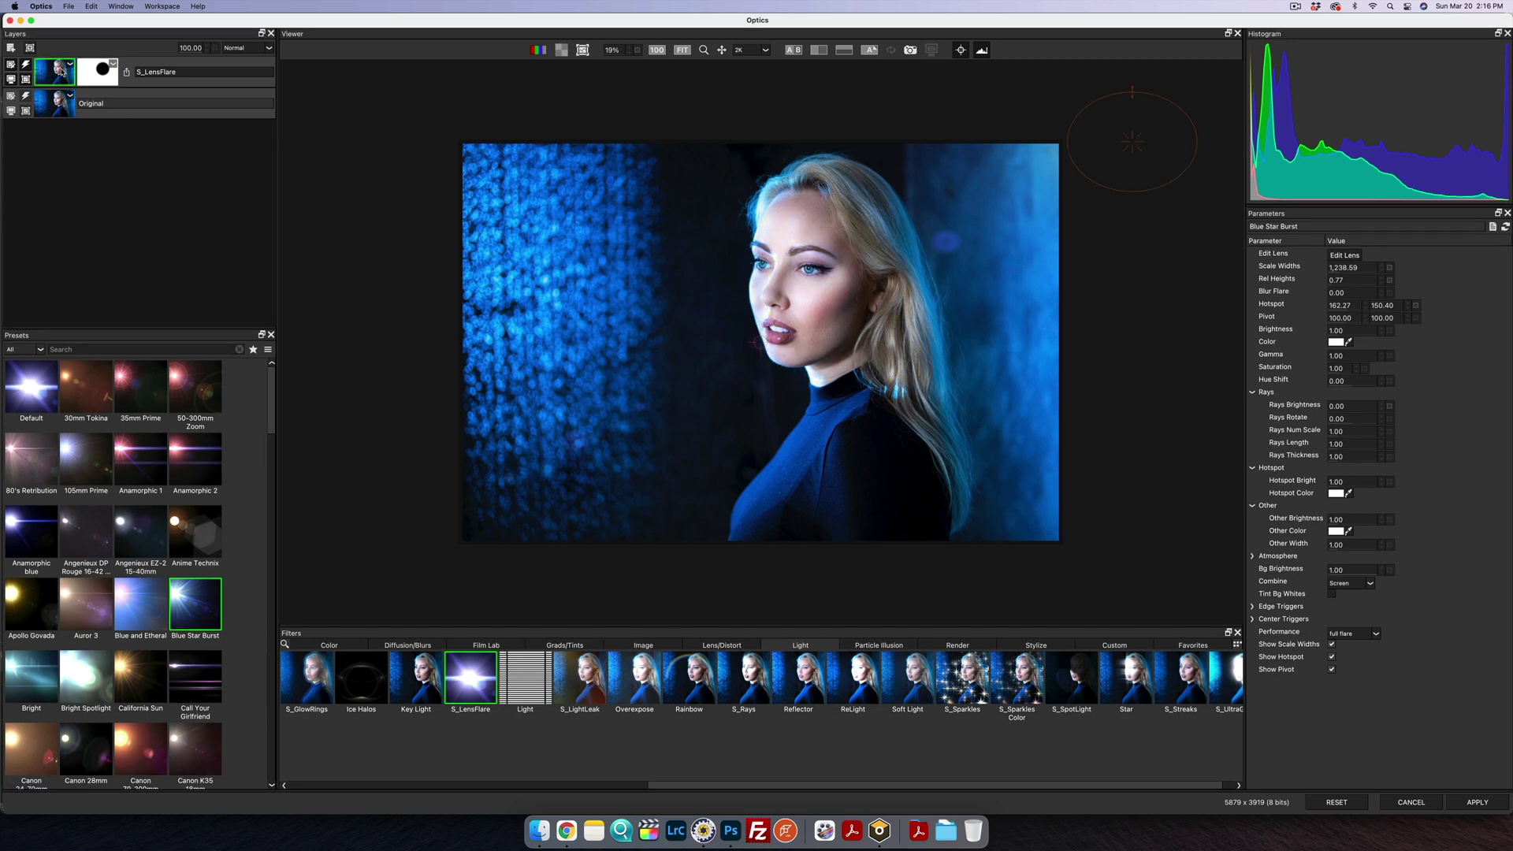
pyautogui.click(580, 678)
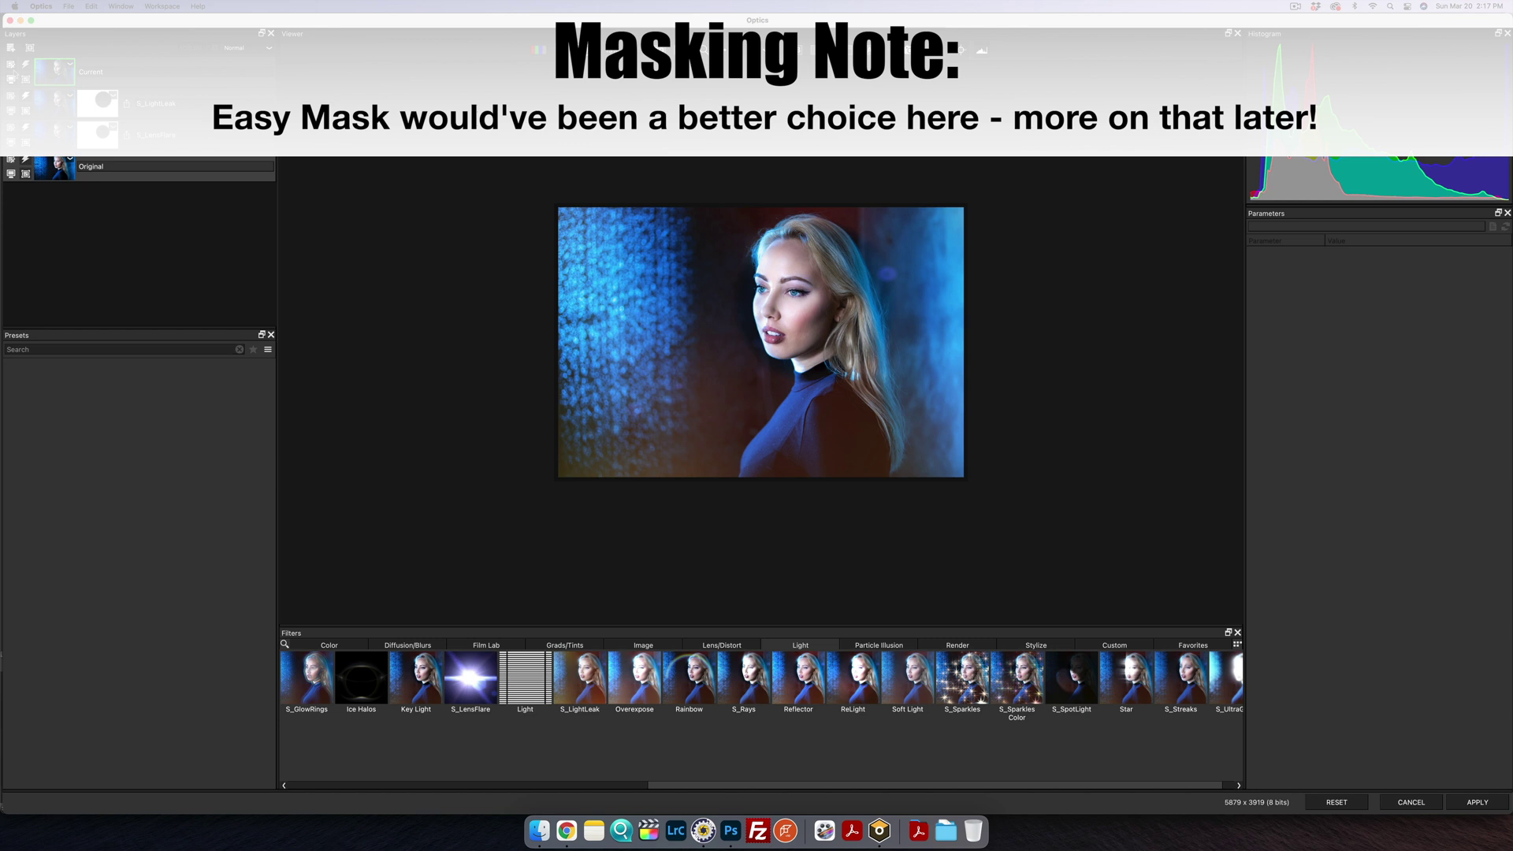
# Step: Try S_Aurora with the Swirls preset on a new layer
pyautogui.click(365, 680)
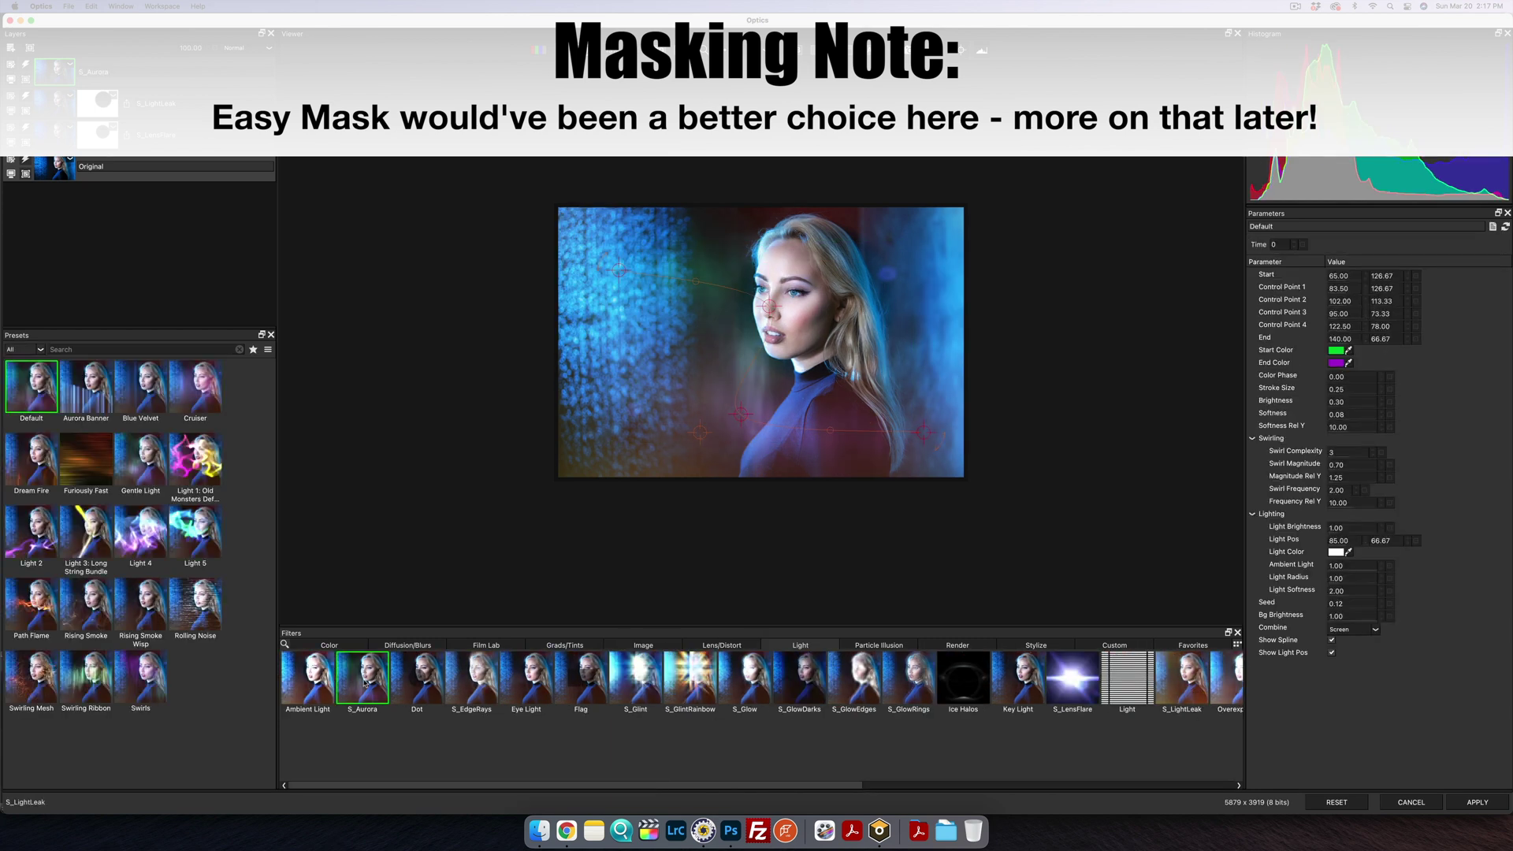
pyautogui.click(140, 677)
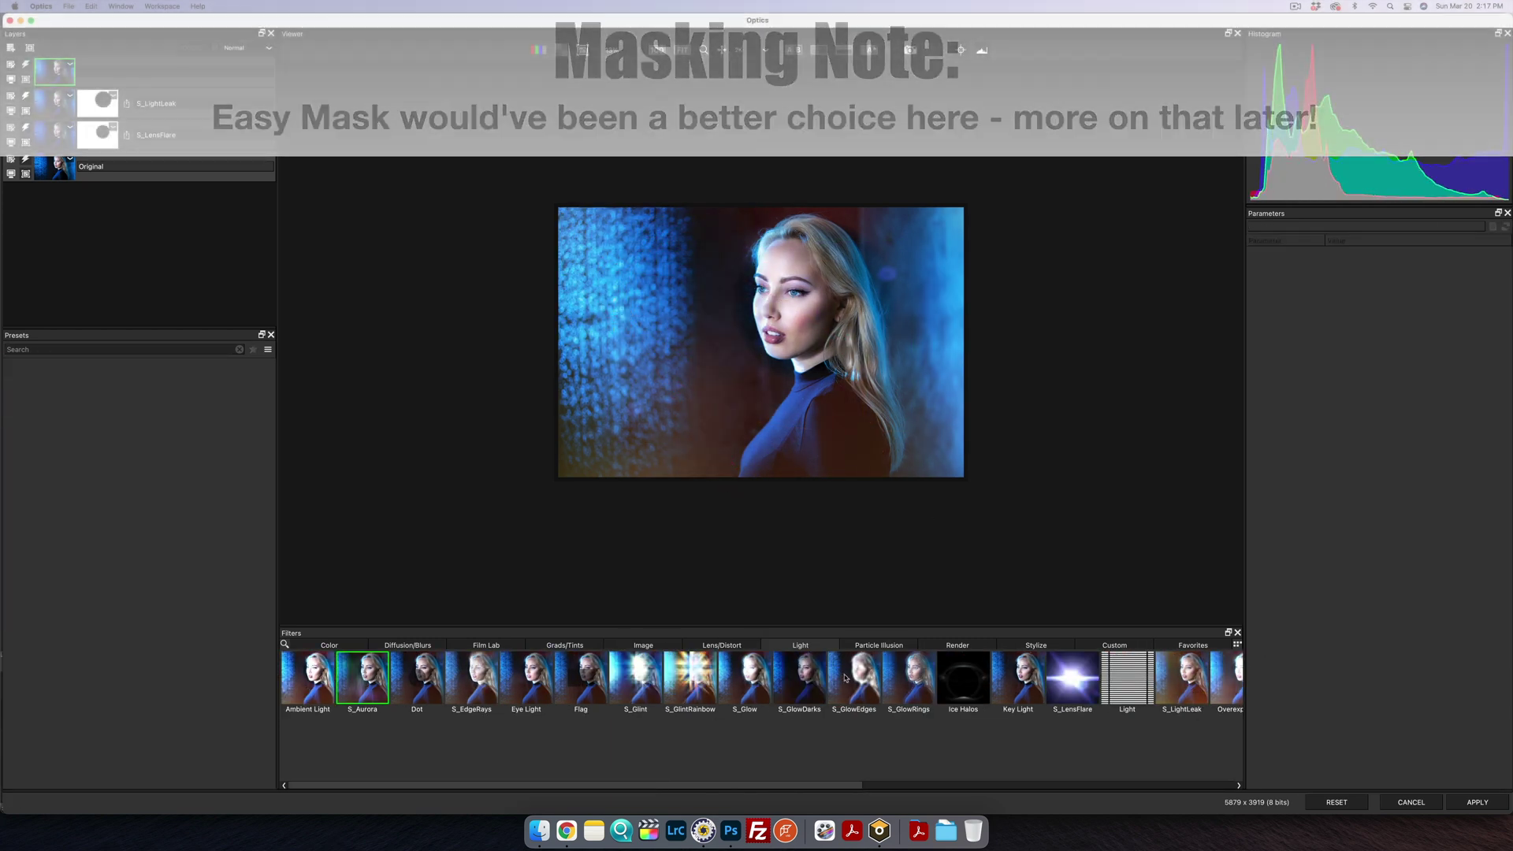
pyautogui.hscroll(10, 772, 668)
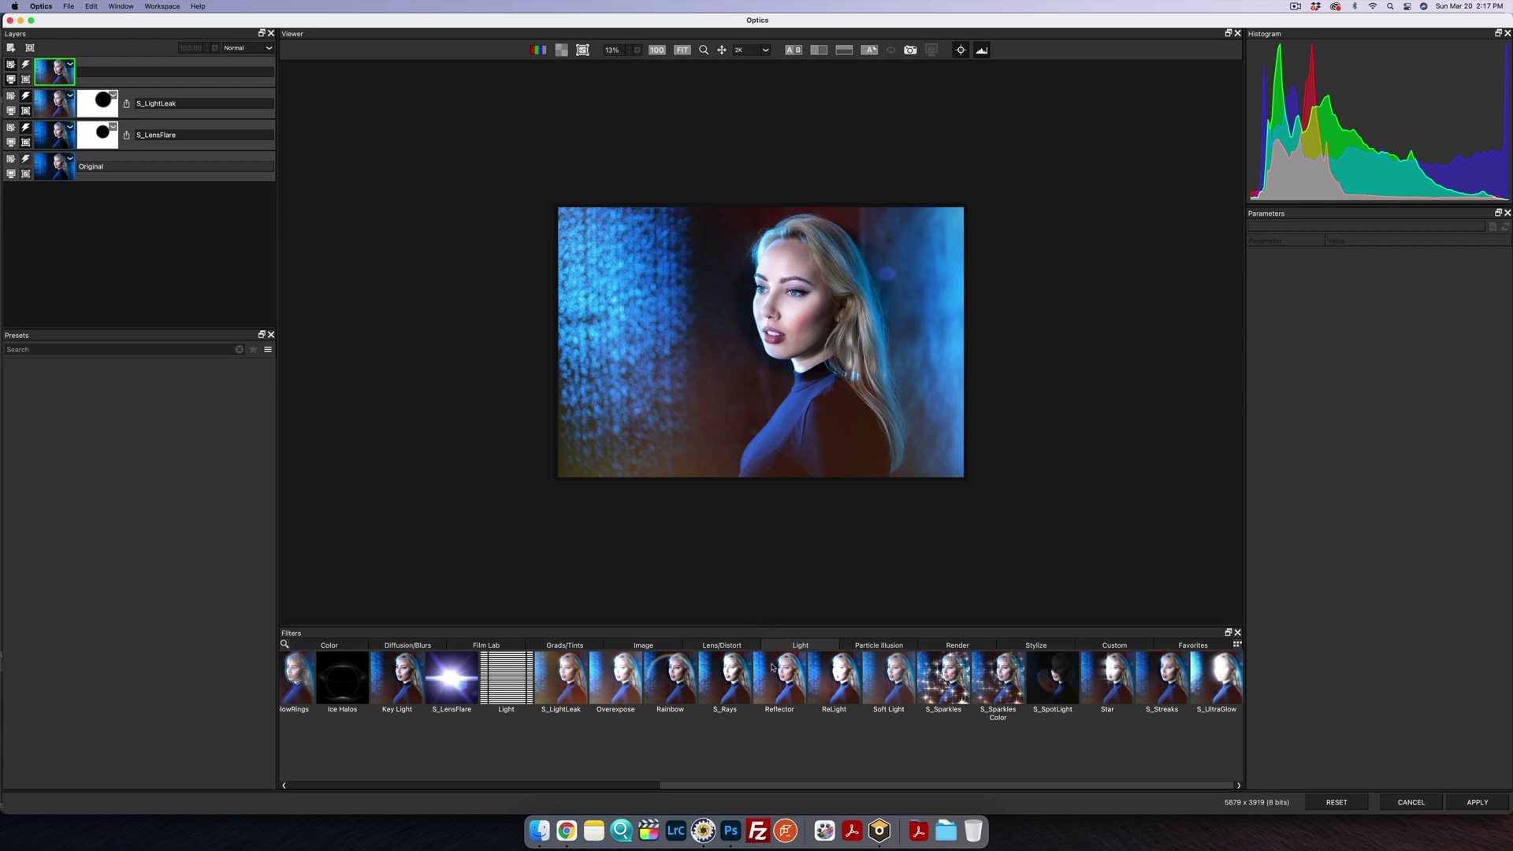
# Step: Add a Particle Illusion layer and try PI Emitters-2021.5 and PI Emitters-2021 glitter presets
pyautogui.click(880, 646)
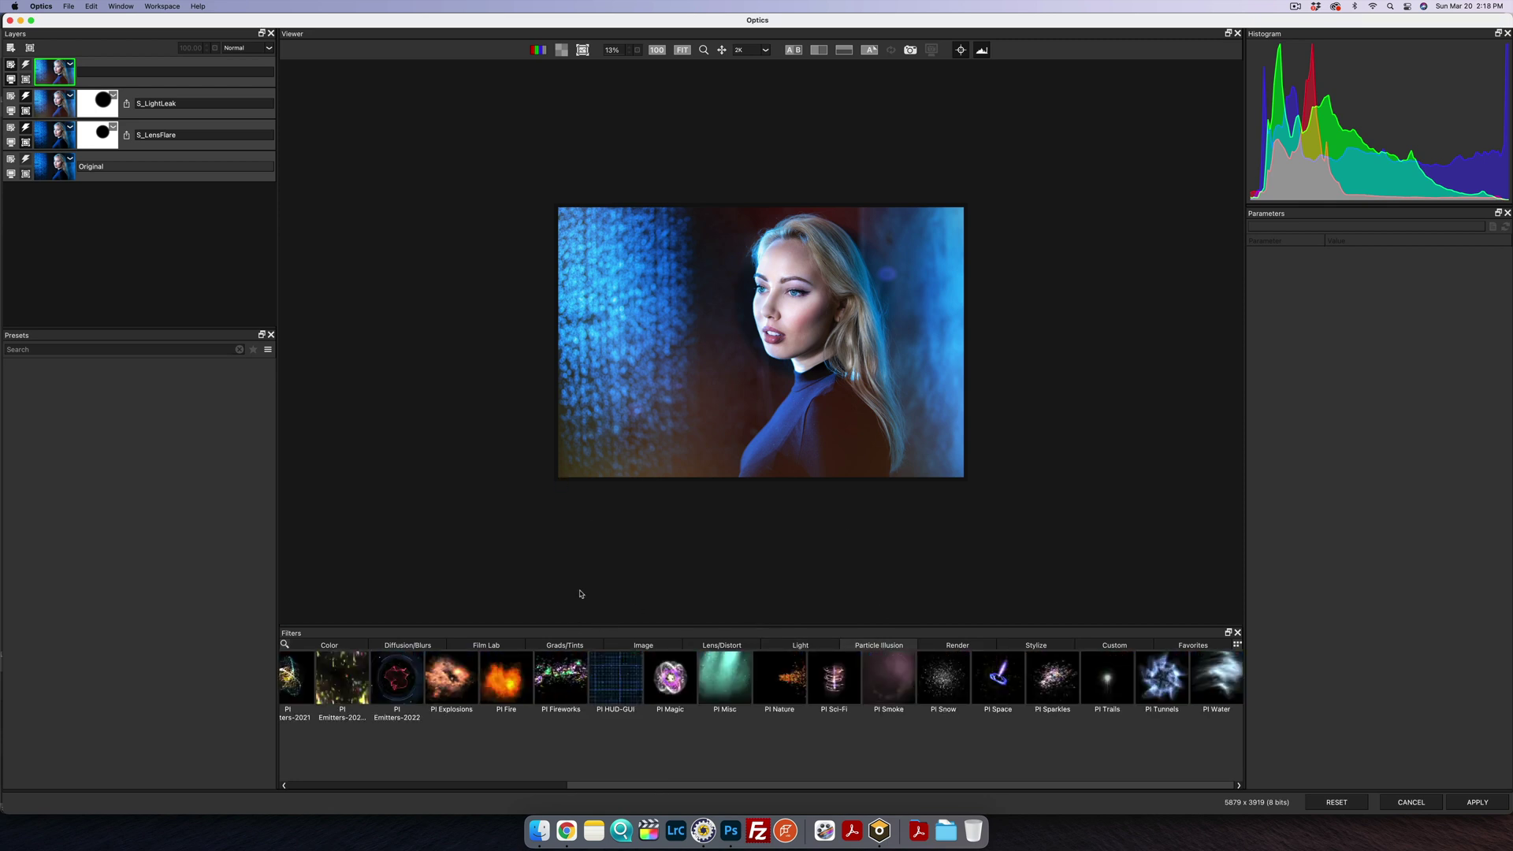
pyautogui.hscroll(-5, 694, 680)
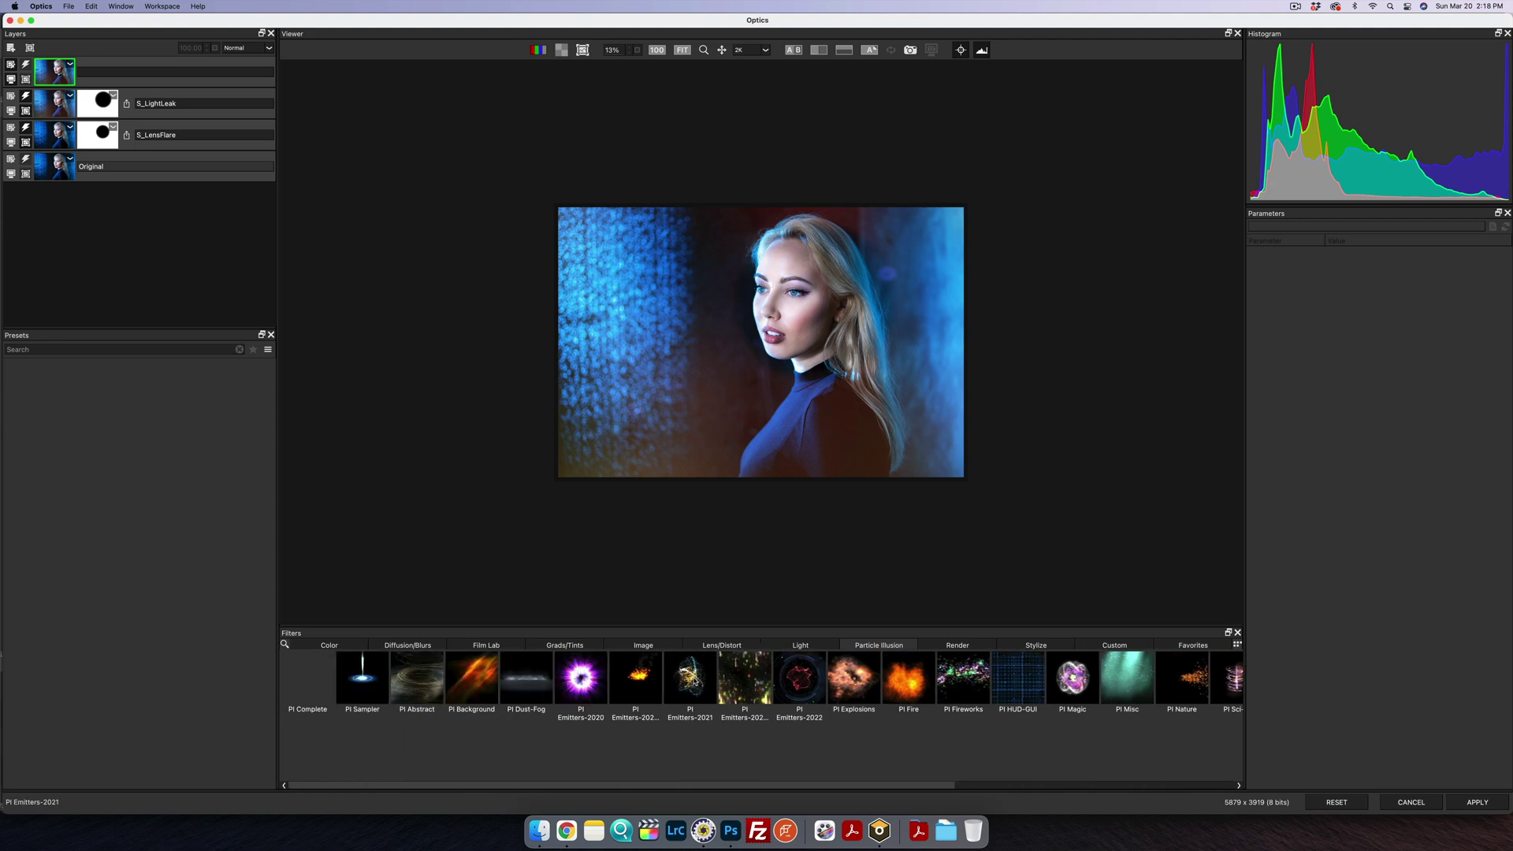
pyautogui.click(695, 682)
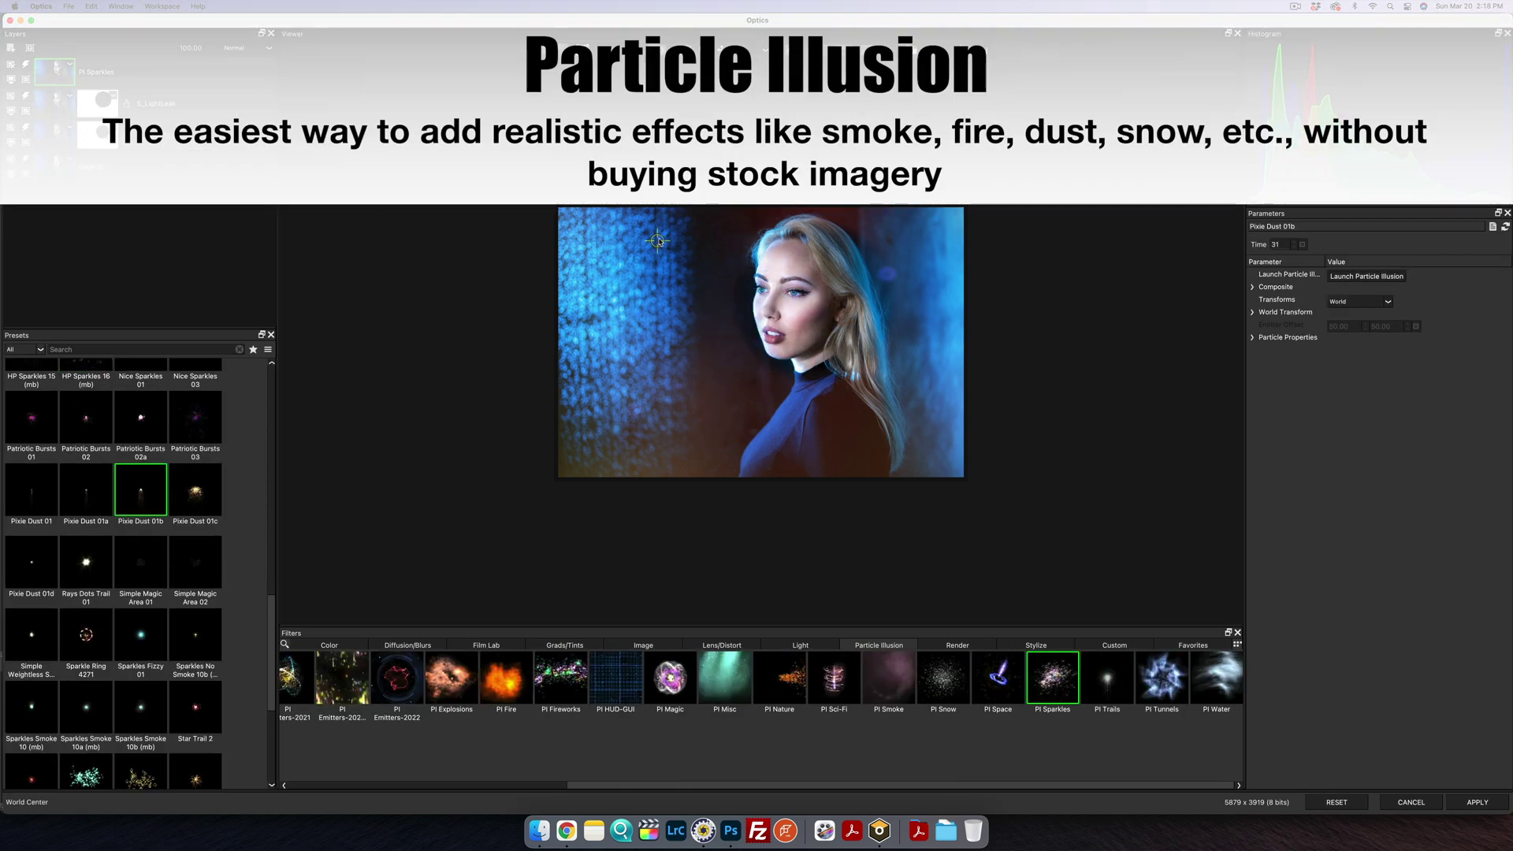
pyautogui.hscroll(3, 1016, 688)
pyautogui.click(590, 678)
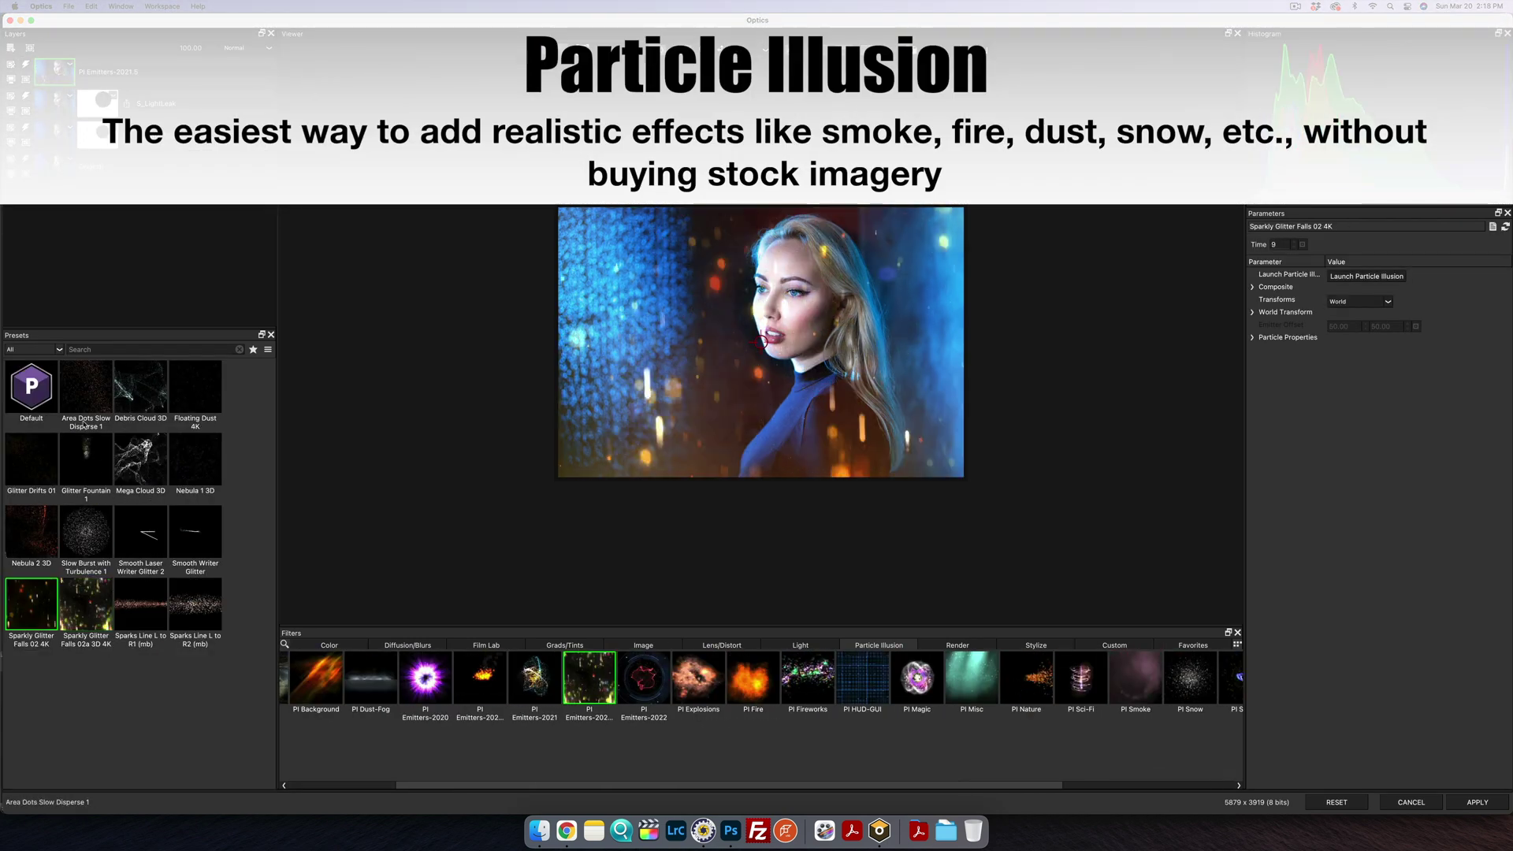
pyautogui.click(31, 457)
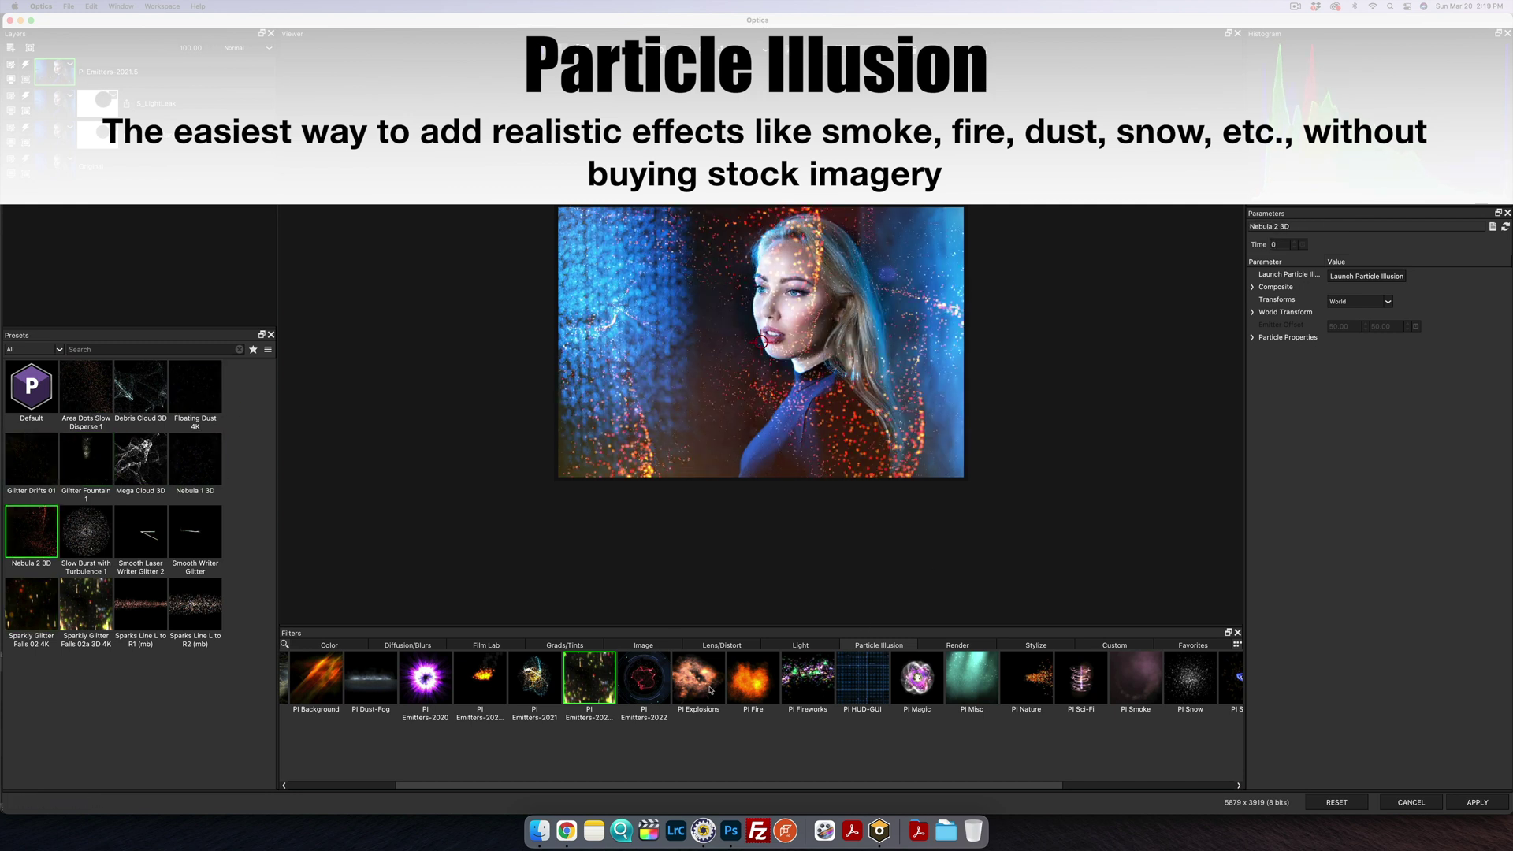
pyautogui.click(535, 678)
pyautogui.hscroll(1, 538, 683)
pyautogui.hscroll(3, 537, 682)
# Step: Switch the particle layer to PI Smoke with the Smoke Column 05 preset
pyautogui.click(889, 678)
pyautogui.scroll(-5, 110, 575)
pyautogui.click(86, 716)
pyautogui.scroll(-5, 100, 621)
pyautogui.click(86, 477)
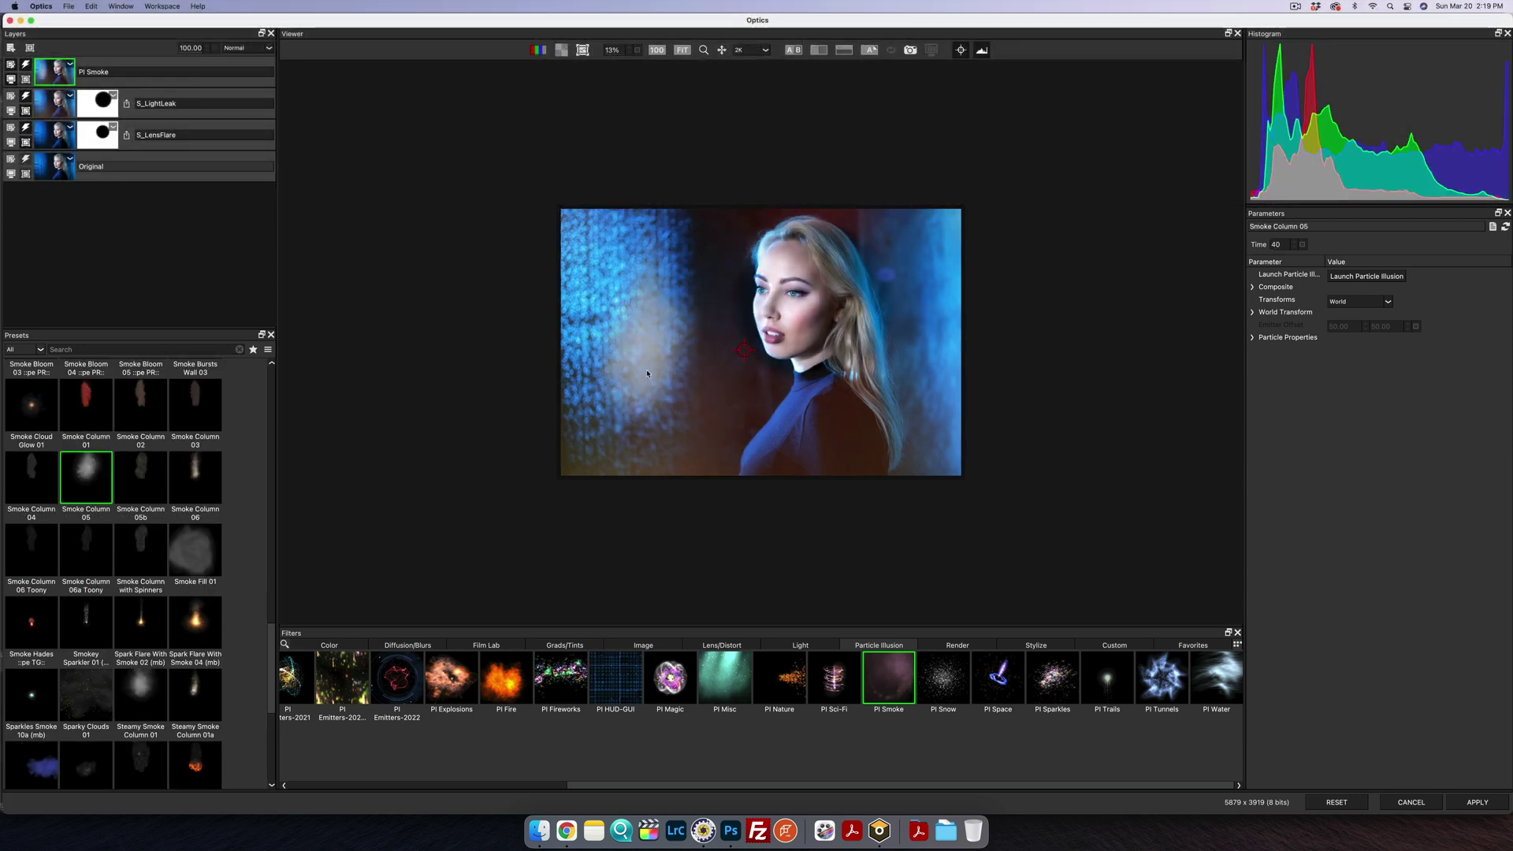
# Step: Scrub particle Time forward, move the smoke emitter beside her face, and advance Time to 112
pyautogui.scroll(3, 648, 374)
pyautogui.scroll(1, 648, 374)
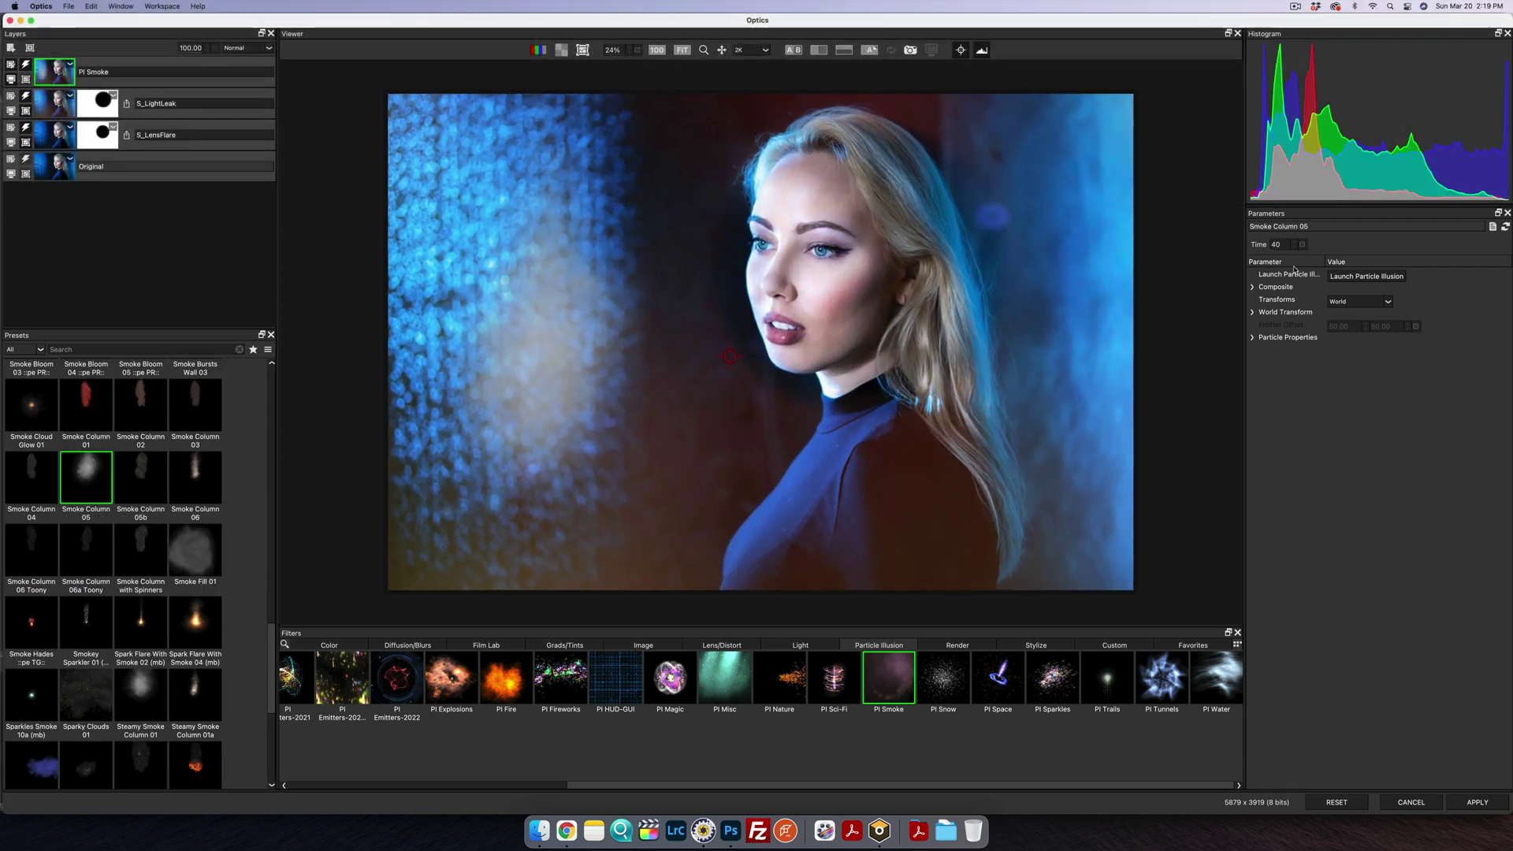
pyautogui.moveTo(1292, 247); pyautogui.dragTo(1247, 243)
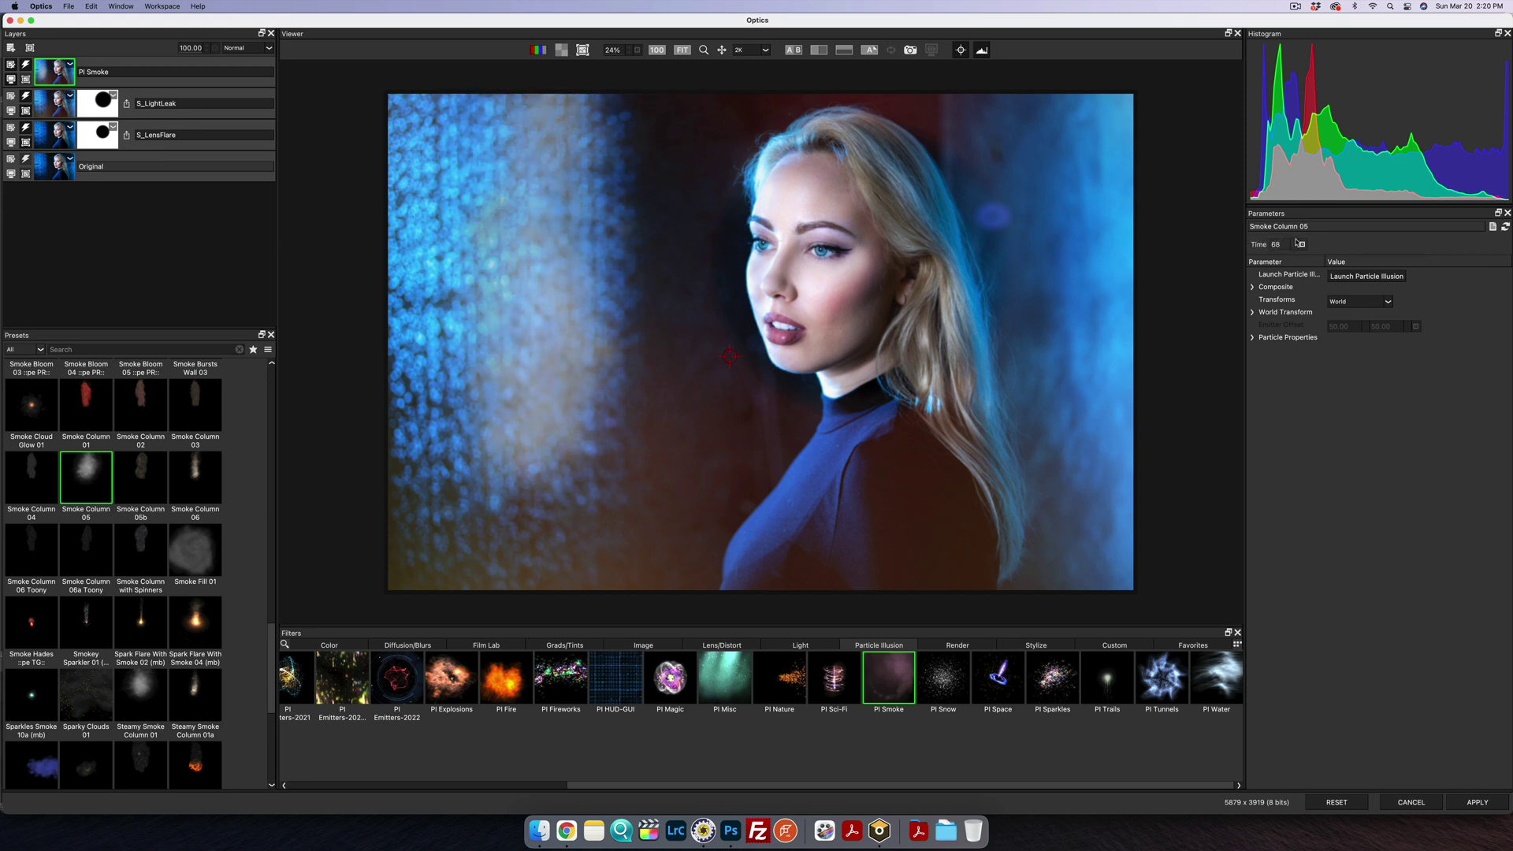
pyautogui.moveTo(729, 357)
pyautogui.mouseDown()
pyautogui.moveTo(706, 347)
pyautogui.moveTo(763, 355)
pyautogui.moveTo(745, 375)
pyautogui.mouseUp()
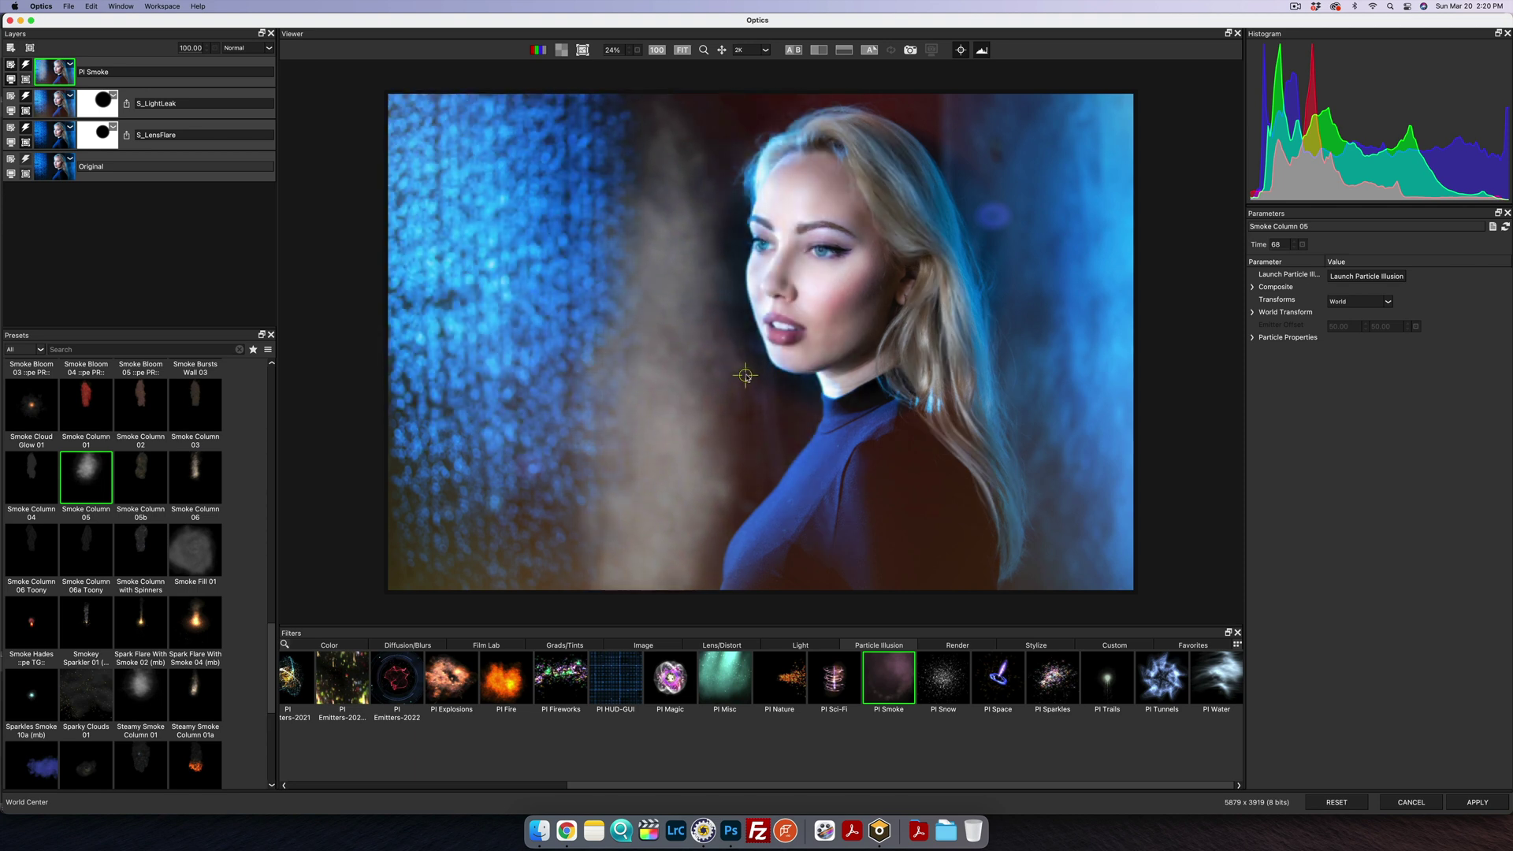
pyautogui.moveTo(1284, 248); pyautogui.dragTo(1305, 255)
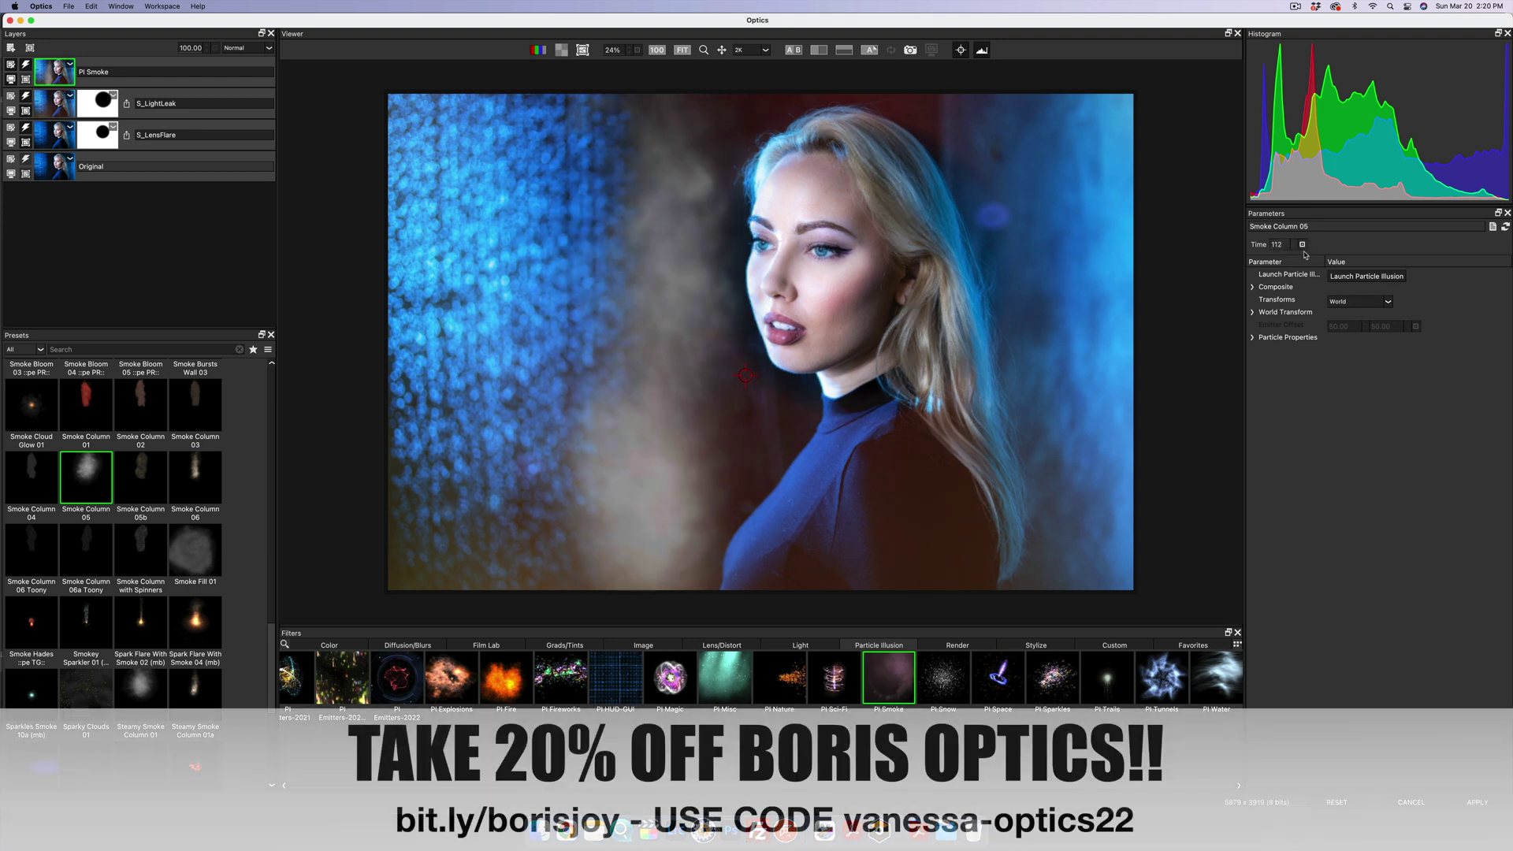
# Step: Swap to PI Emitters-2021.5 with Sparkly Glitter Falls 02 4K and scrub Time to 54
pyautogui.click(560, 678)
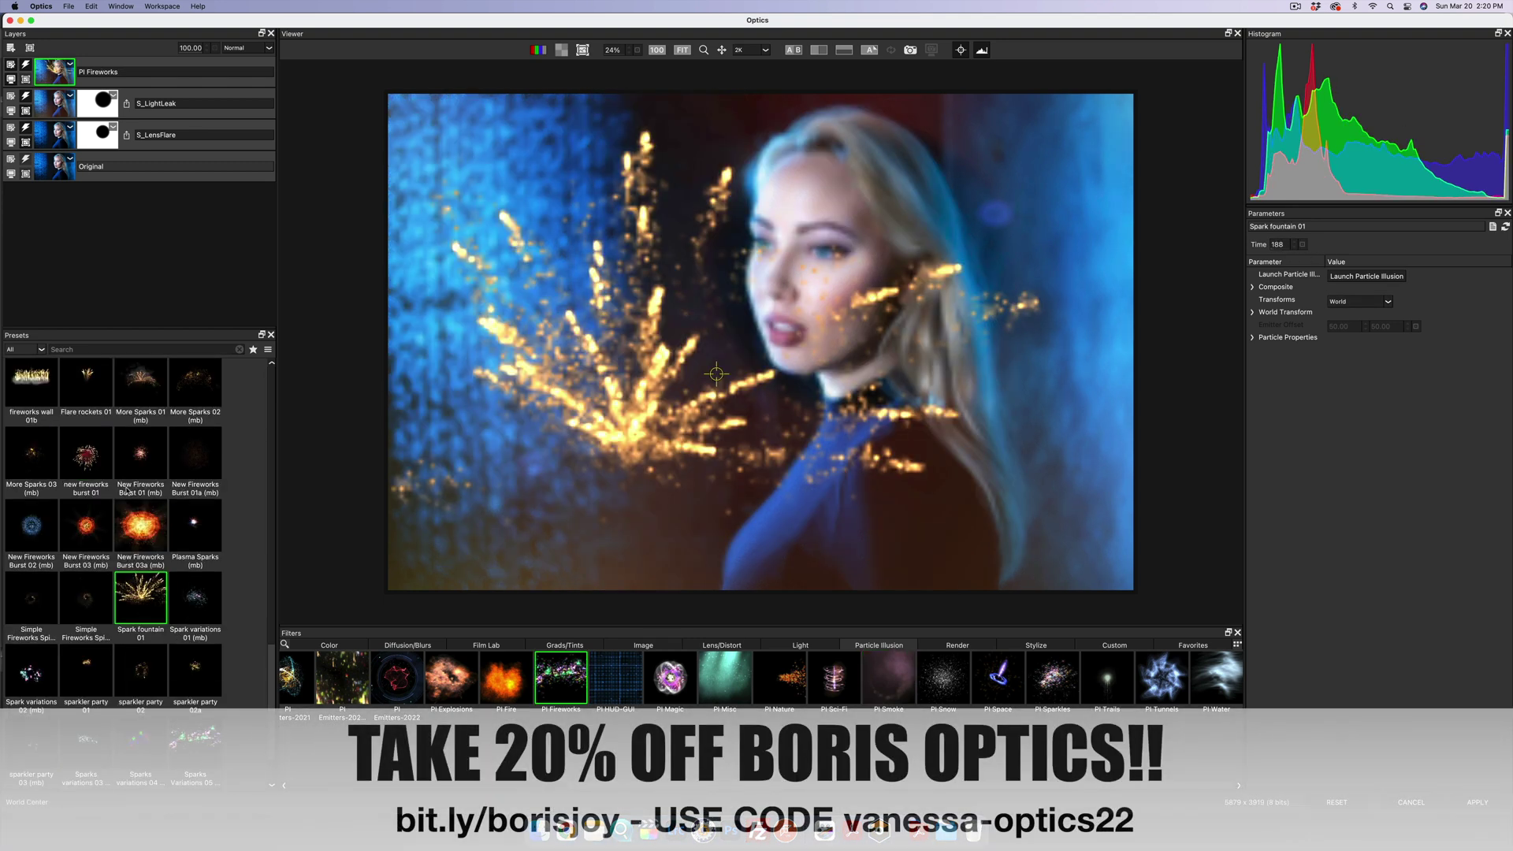
pyautogui.scroll(-1, 126, 490)
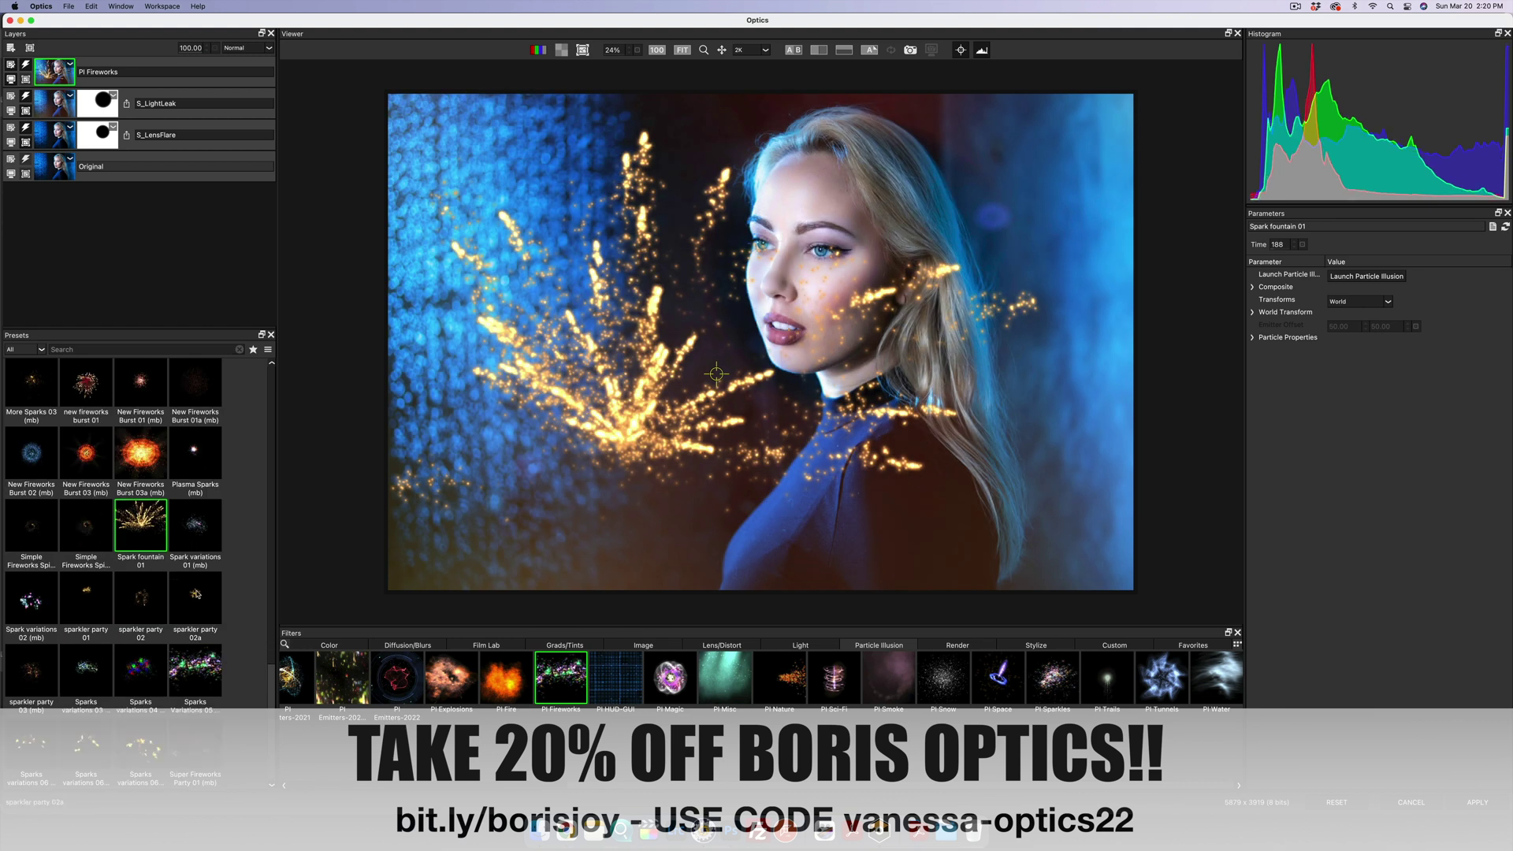
pyautogui.click(336, 684)
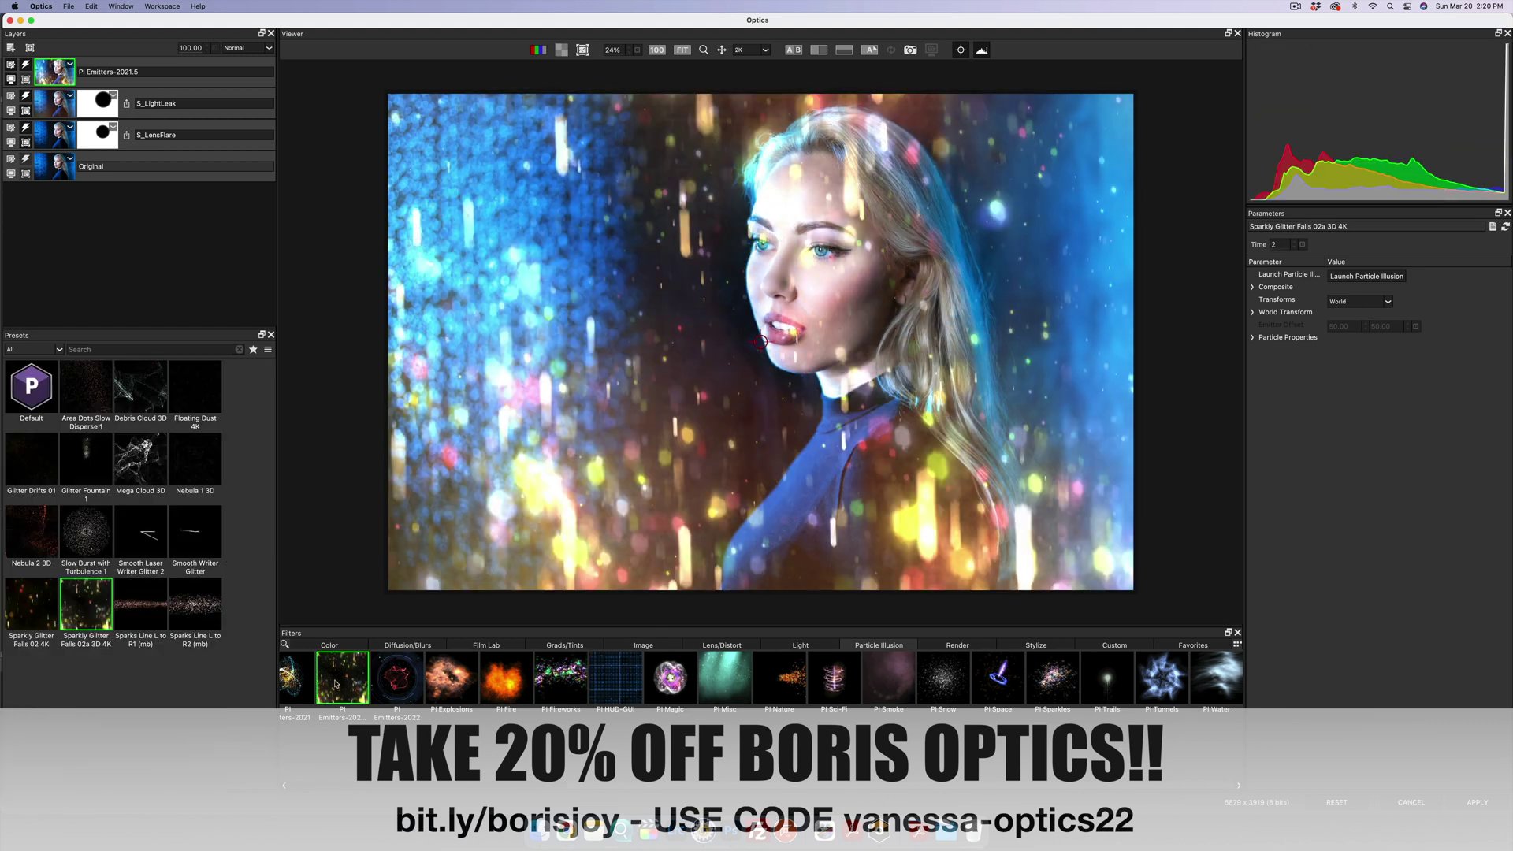
pyautogui.click(33, 611)
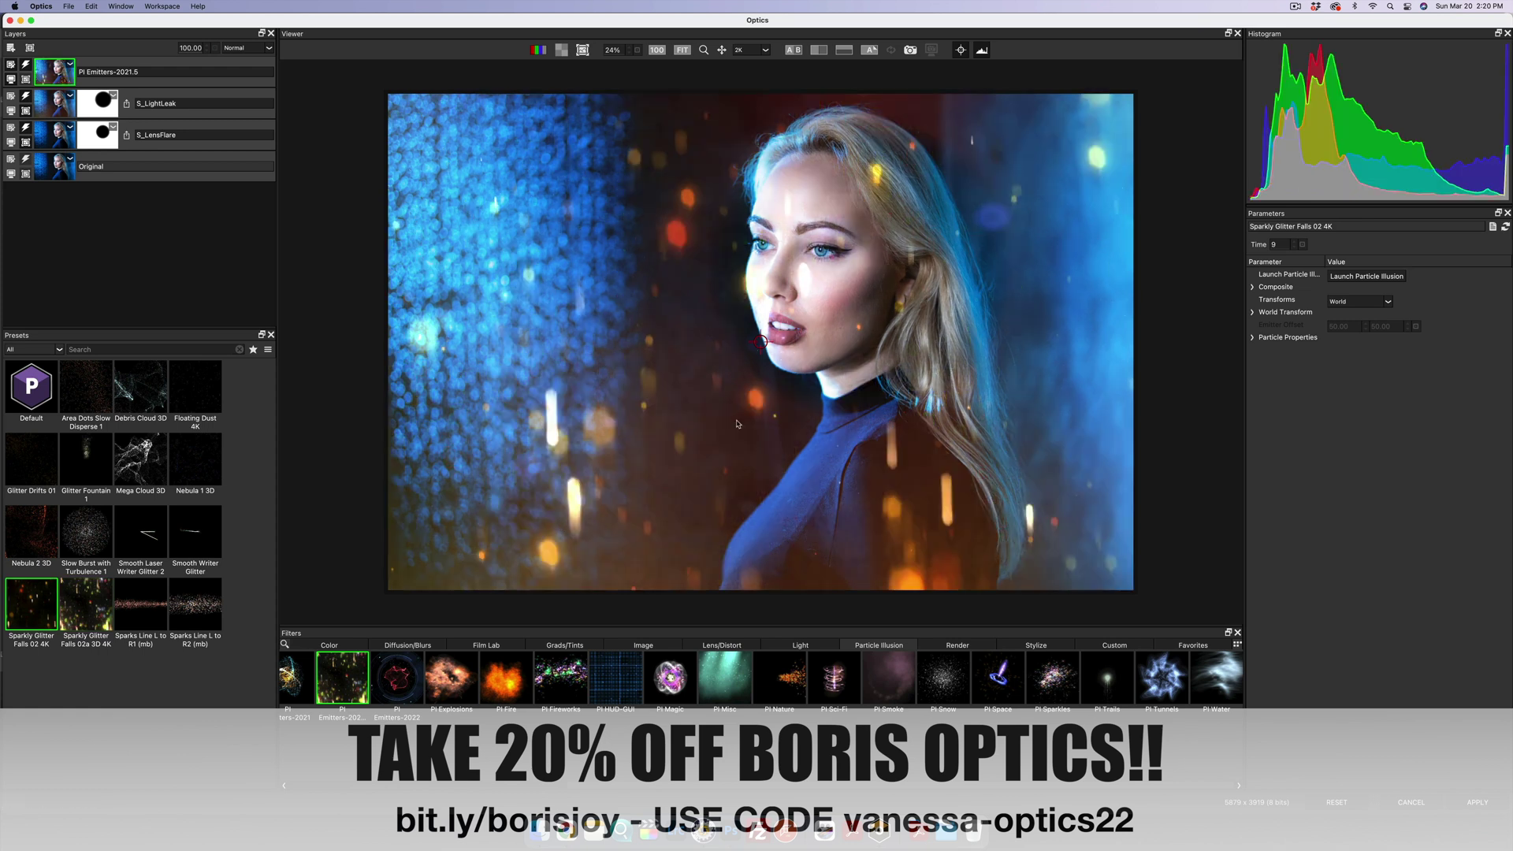
pyautogui.moveTo(1279, 247); pyautogui.dragTo(1304, 246)
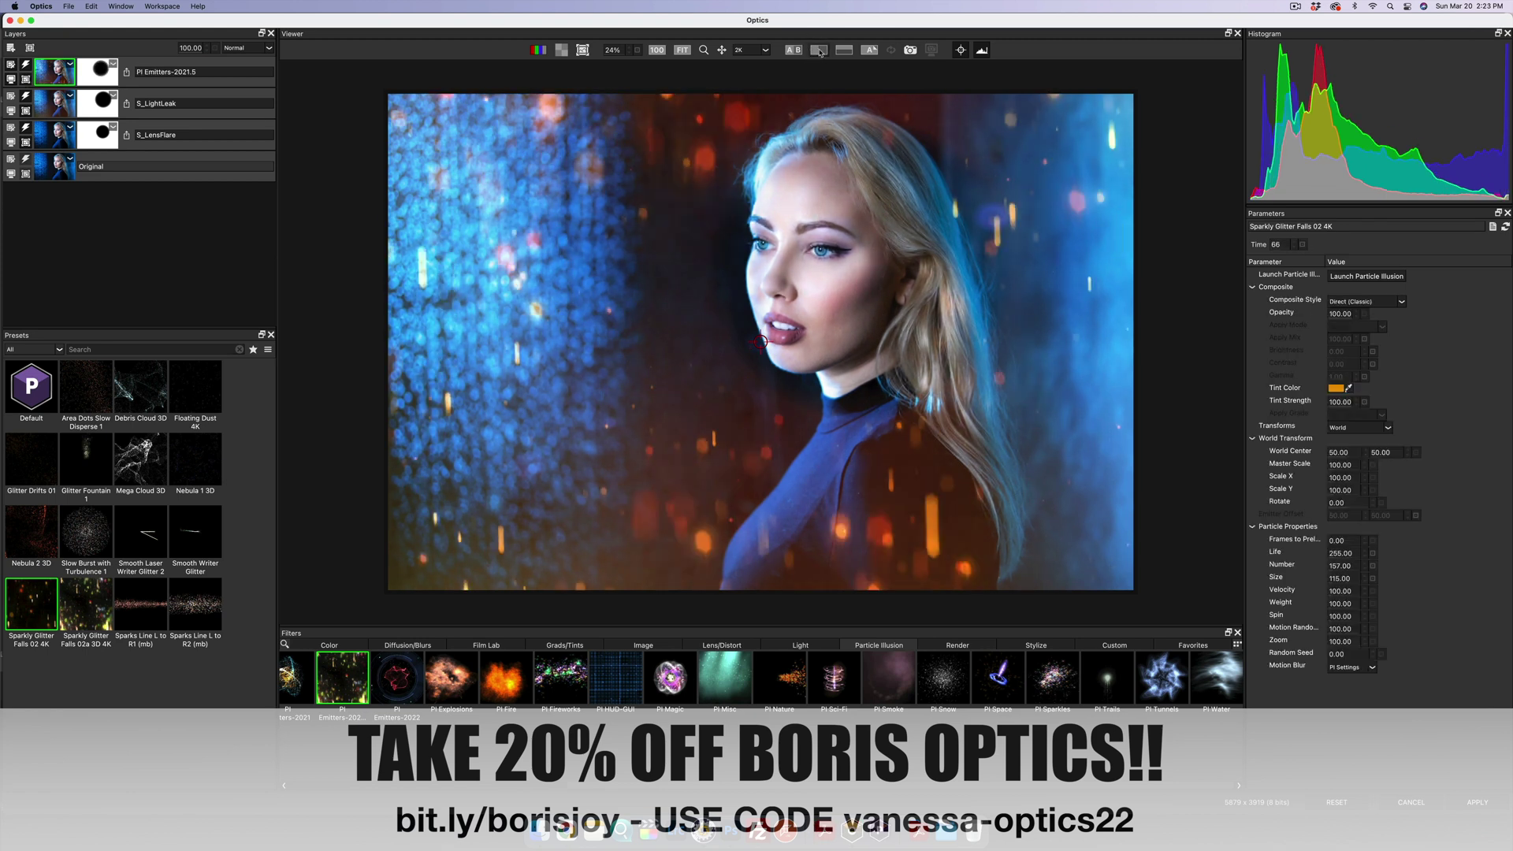
pyautogui.click(820, 52)
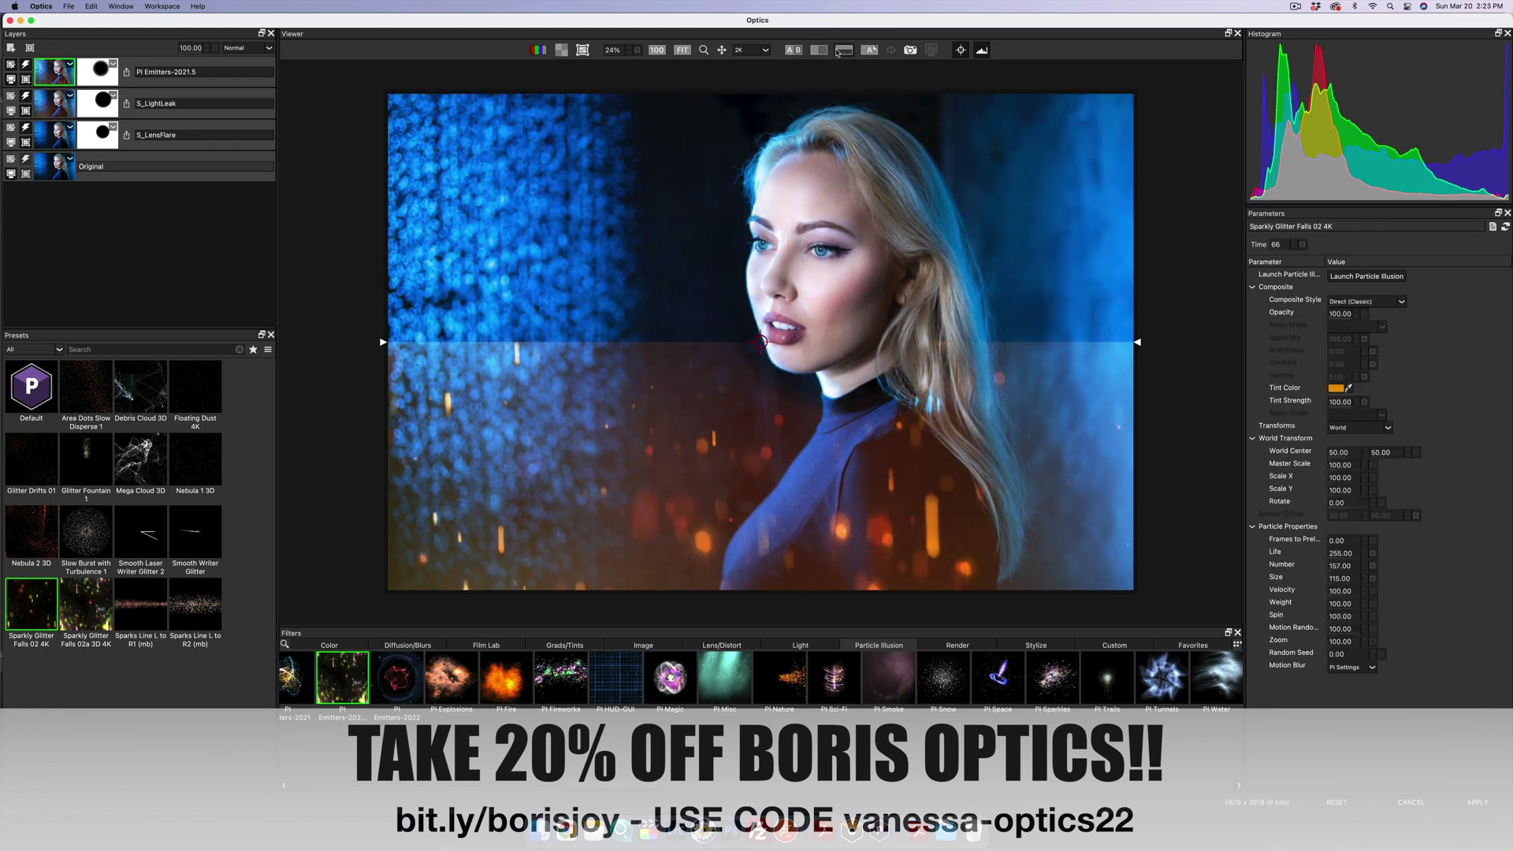
# Step: Move the split, swap A/B, stack the views vertically, then apply and return to Photo Mechanic
pyautogui.moveTo(760, 342); pyautogui.dragTo(683, 93)
pyautogui.click(798, 50)
pyautogui.click(802, 53)
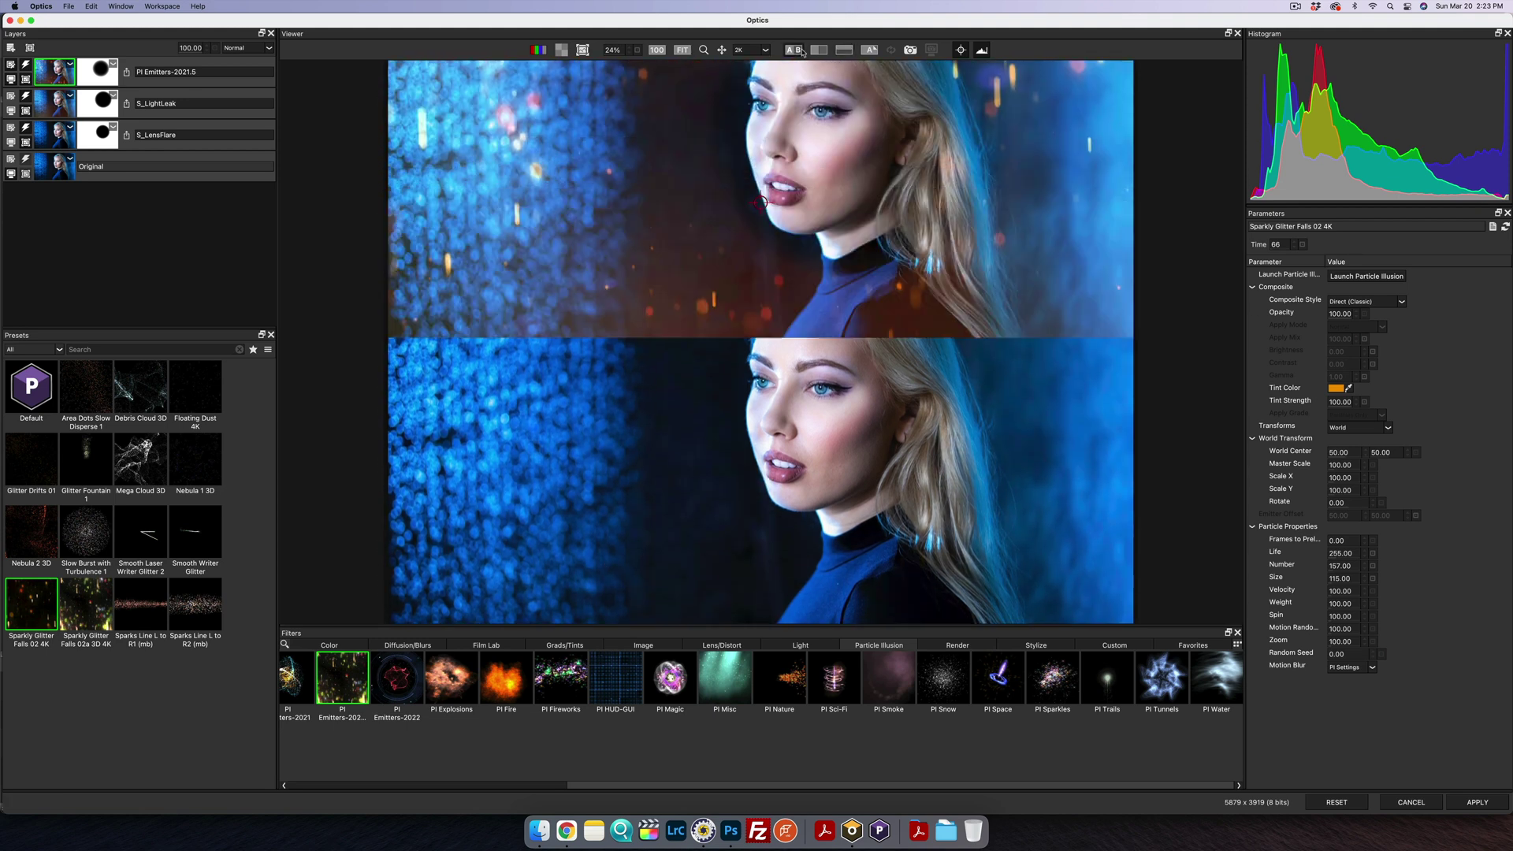
pyautogui.scroll(-5, 733, 267)
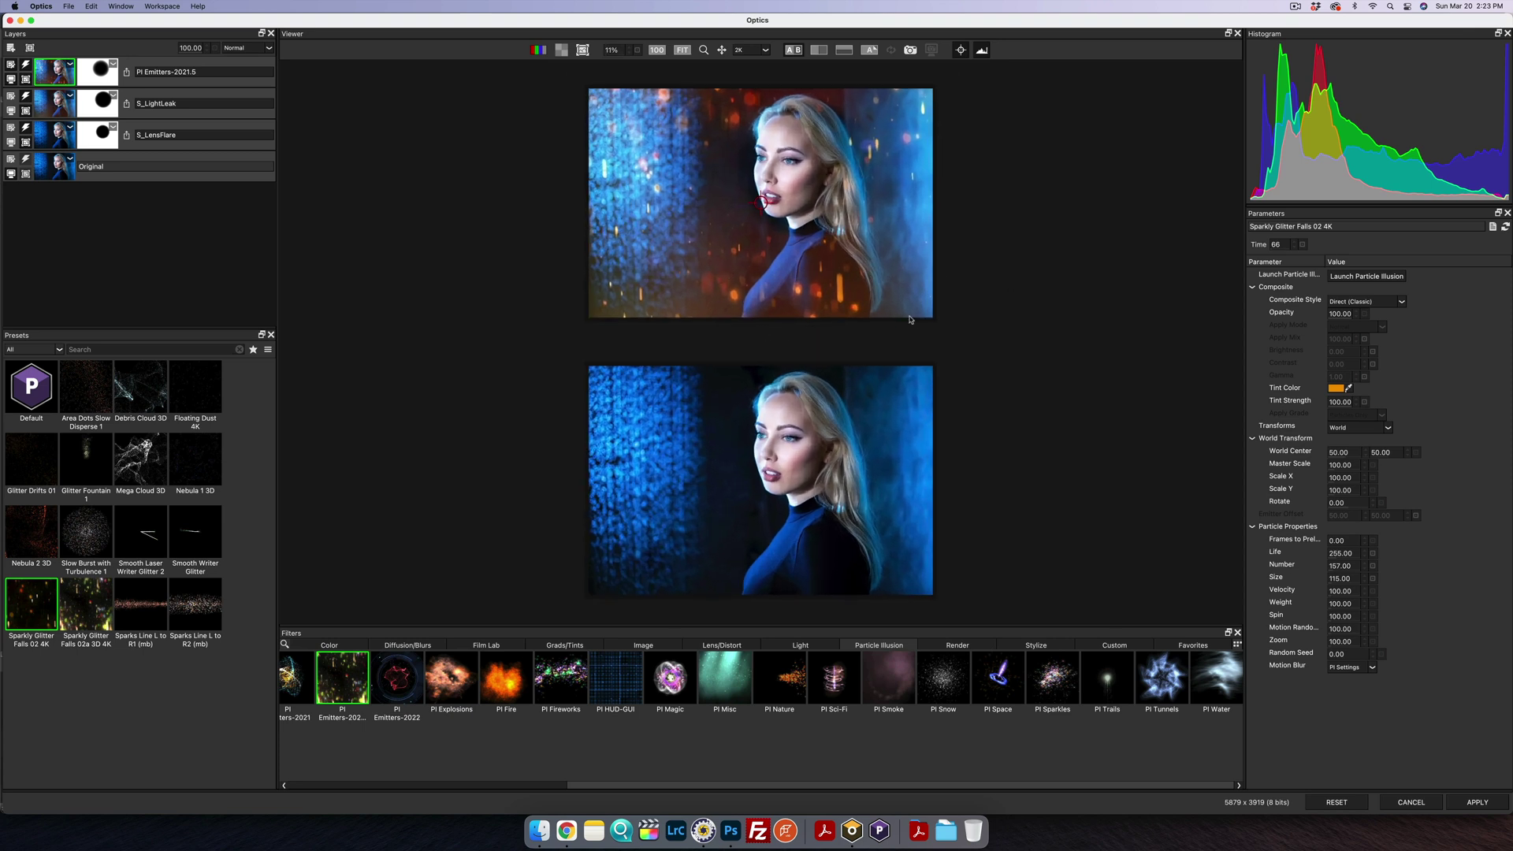
pyautogui.press('Return')
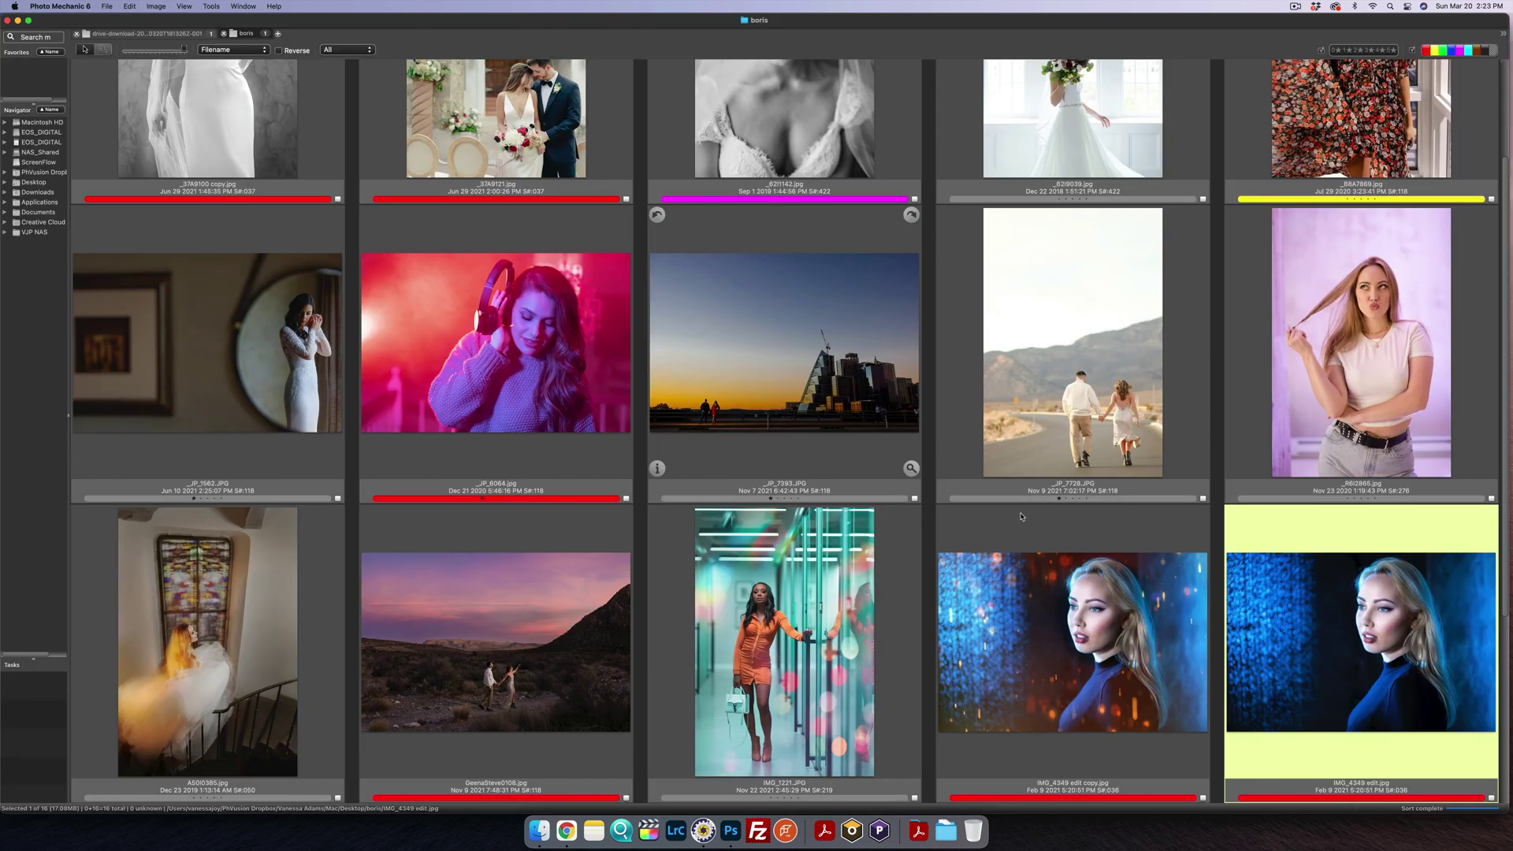
# Step: Select the desert couple photo GeenaSteve0108.jpg and open it in Photoshop
pyautogui.click(1088, 418)
pyautogui.scroll(-1, 477, 385)
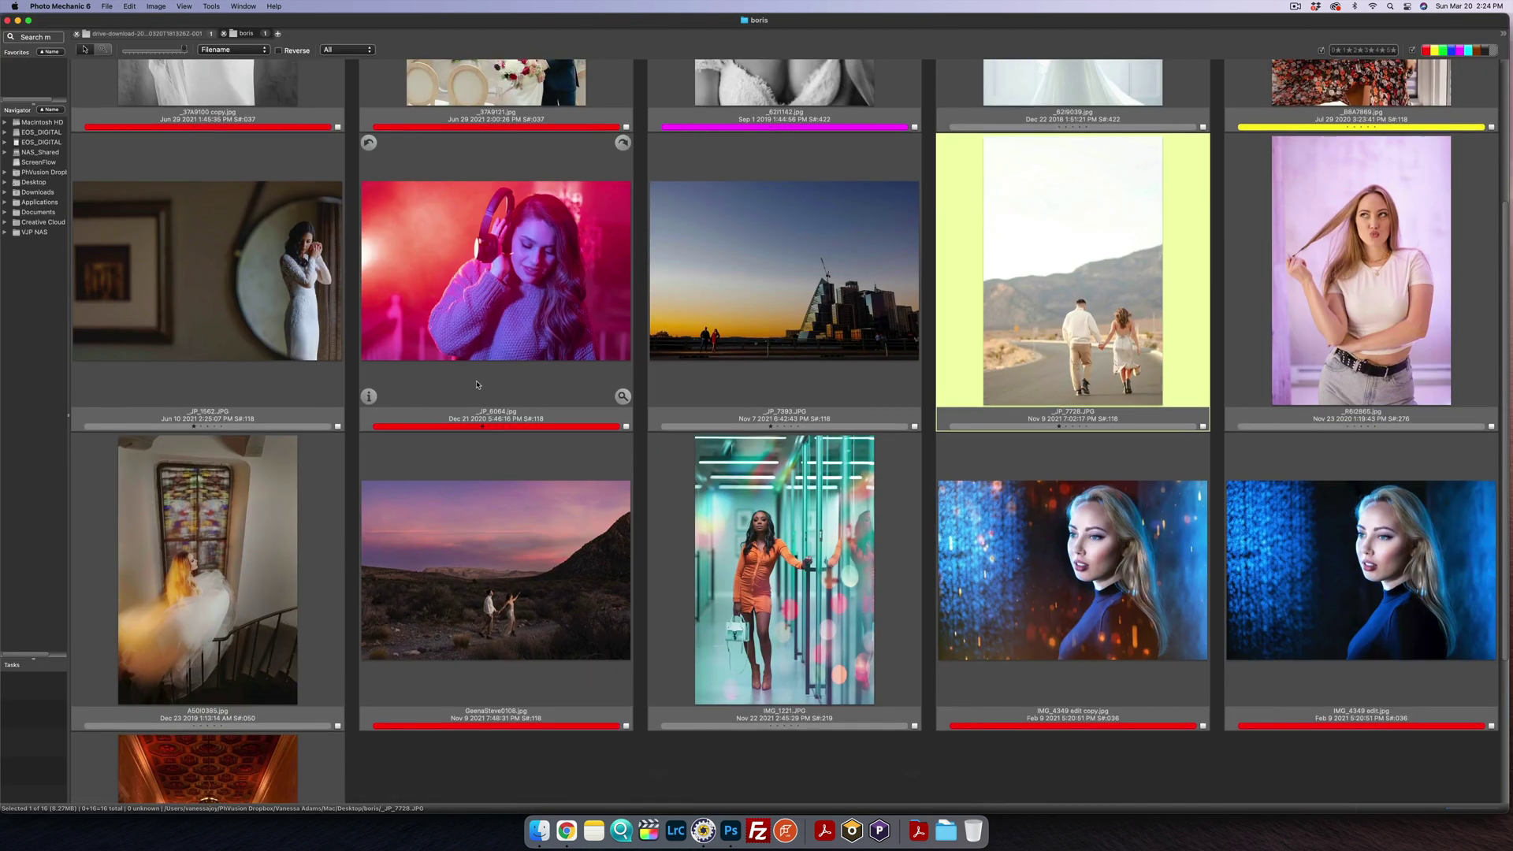
pyautogui.scroll(3, 477, 385)
pyautogui.scroll(-5, 477, 384)
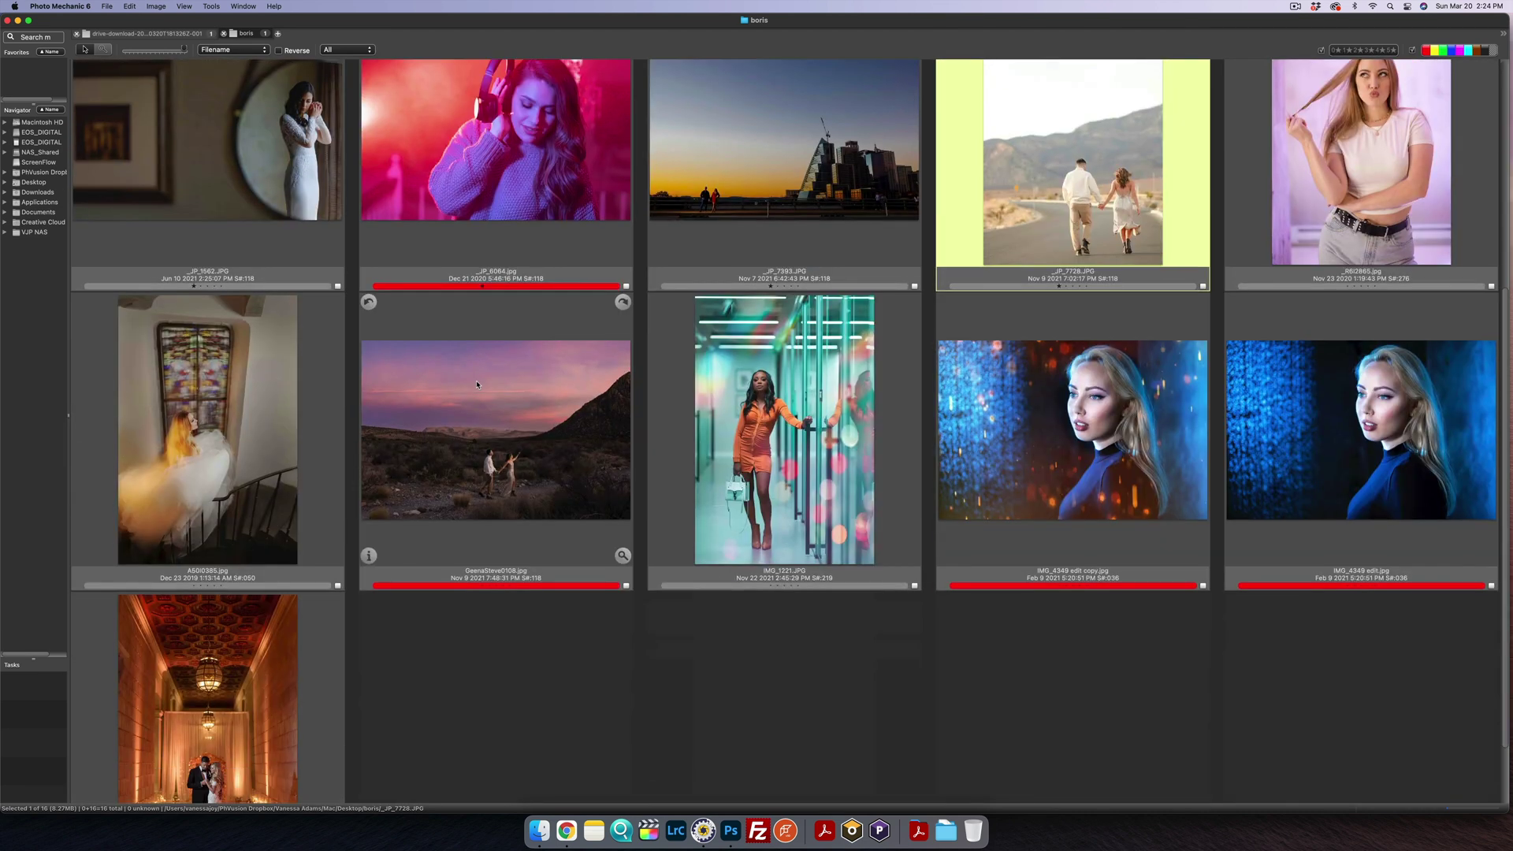
pyautogui.click(491, 431)
pyautogui.press('super+e')
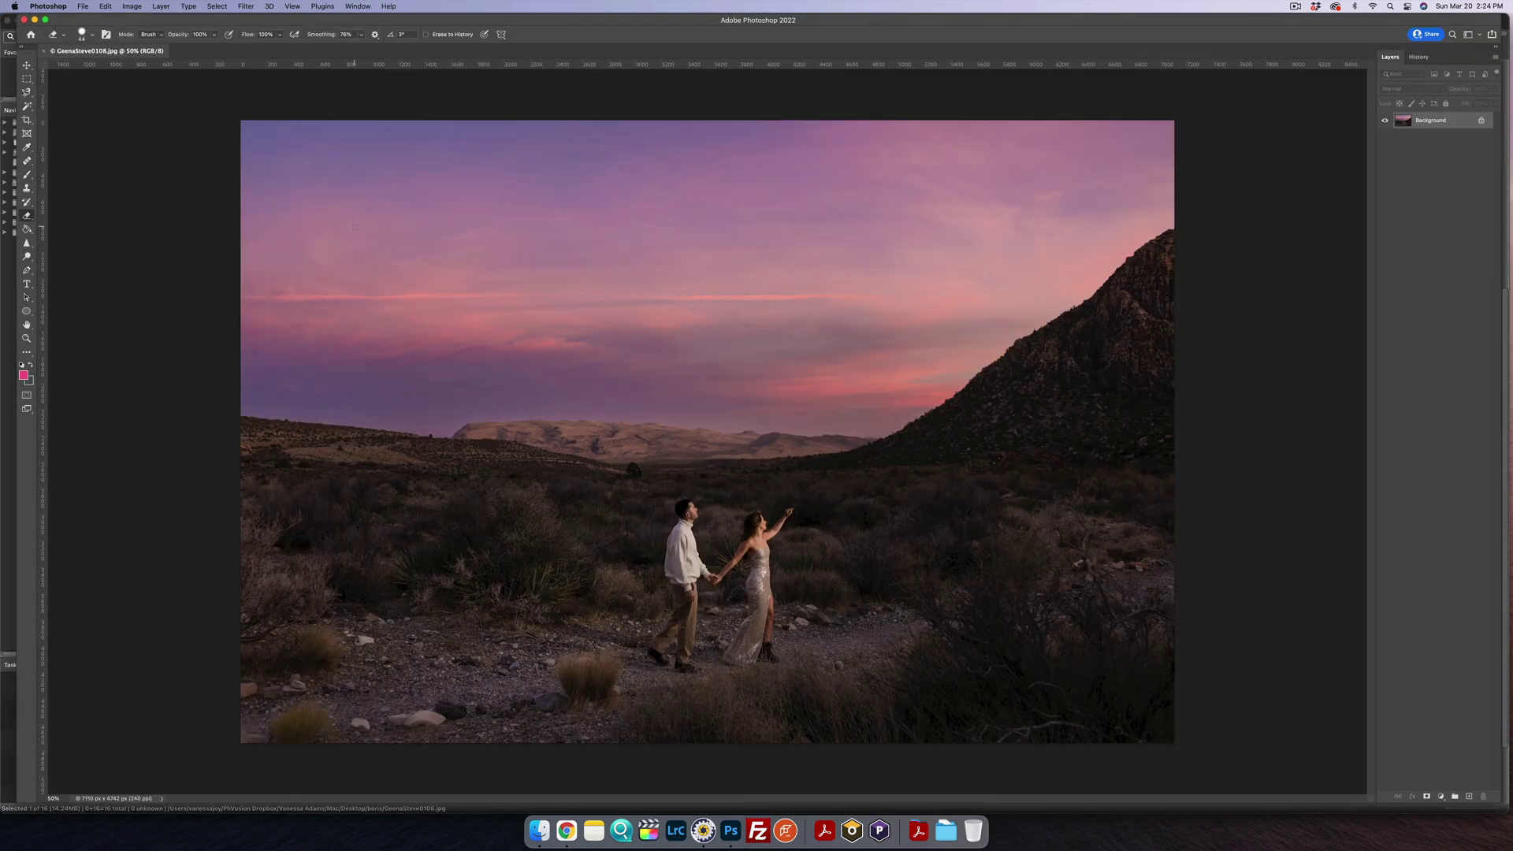
# Step: Launch Filter > Boris FX > Optics 2022 on the desert photo
pyautogui.click(245, 7)
pyautogui.moveTo(271, 246)
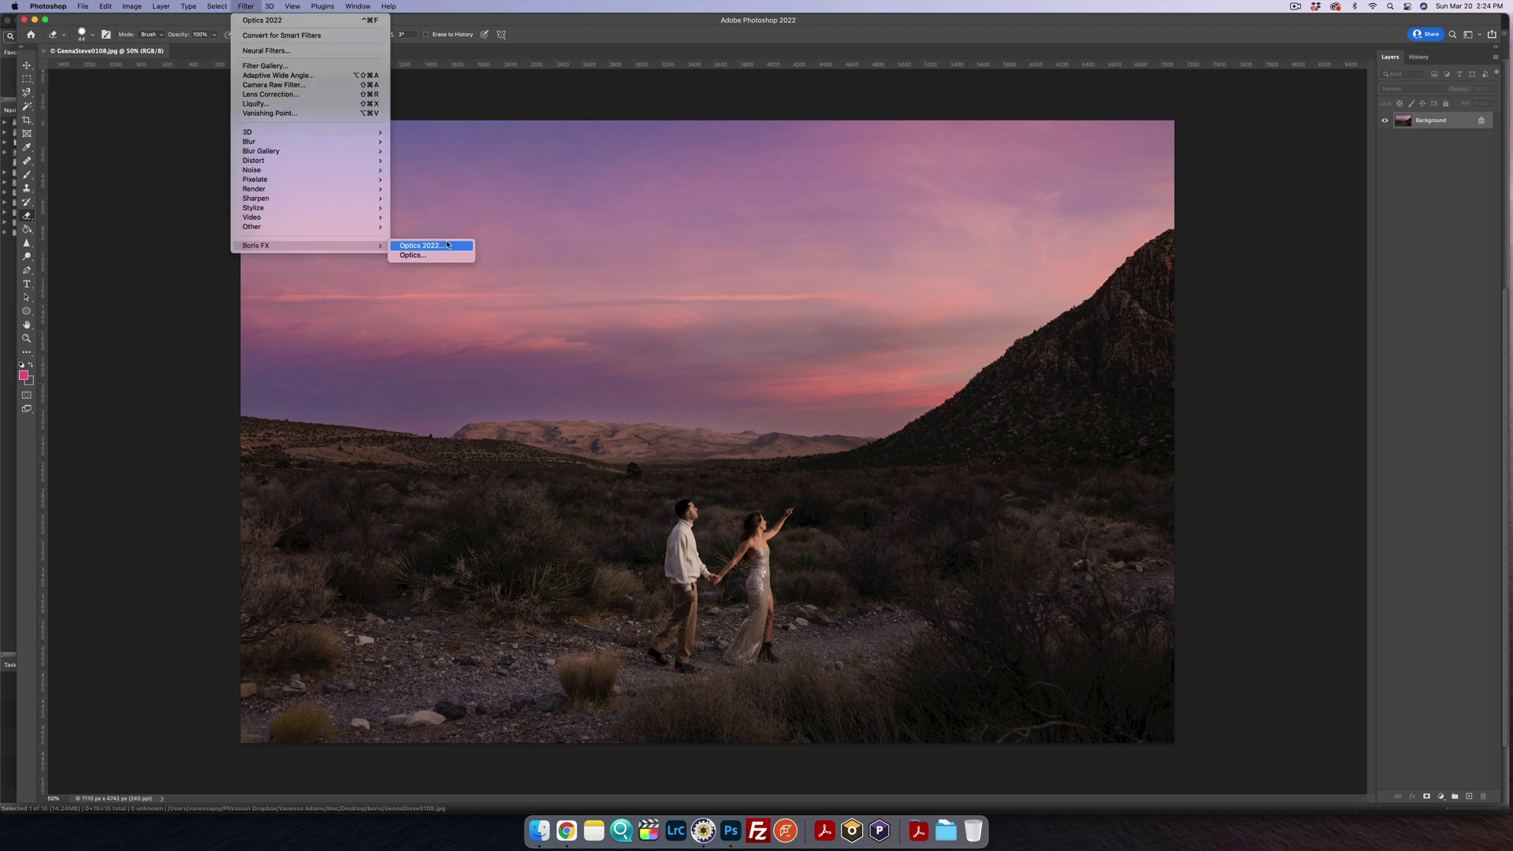
pyautogui.click(418, 246)
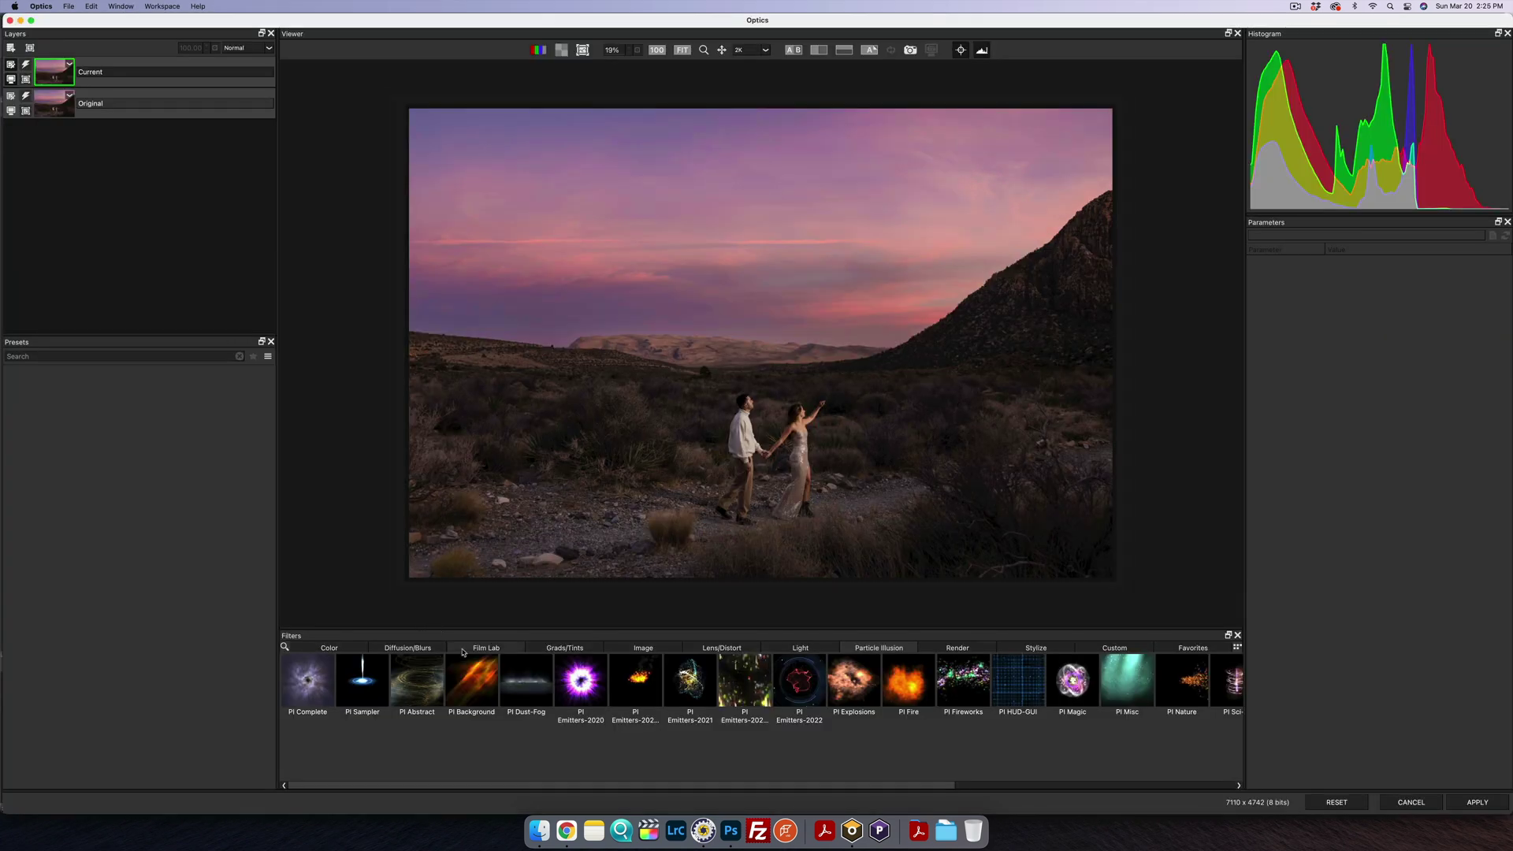
# Step: Apply PI Dust-Fog with Seeds N Clouds and move its World Center to 38.29/66.74
pyautogui.click(416, 651)
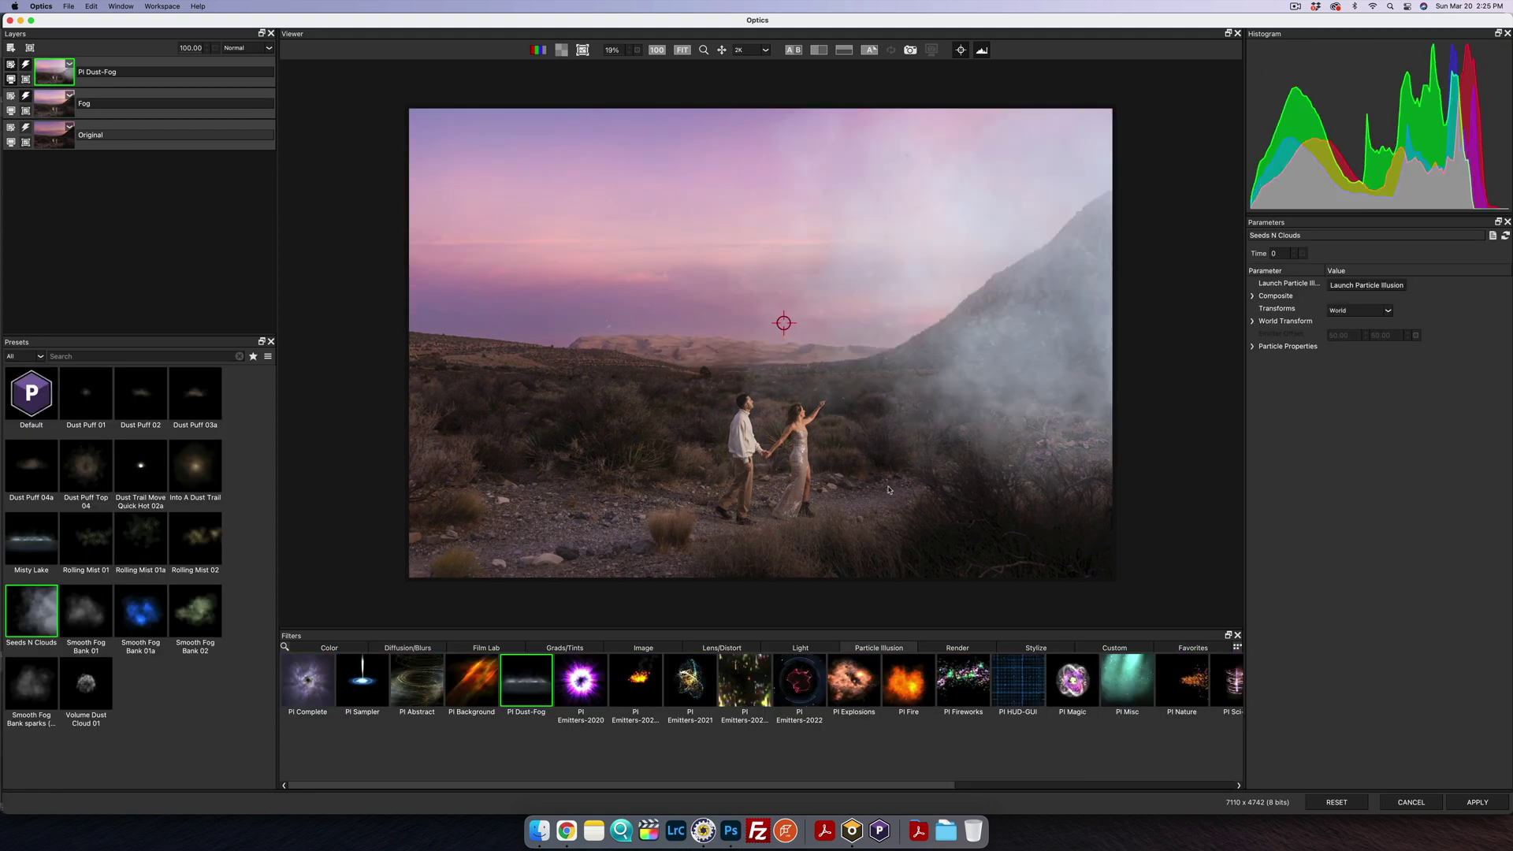
pyautogui.click(1302, 253)
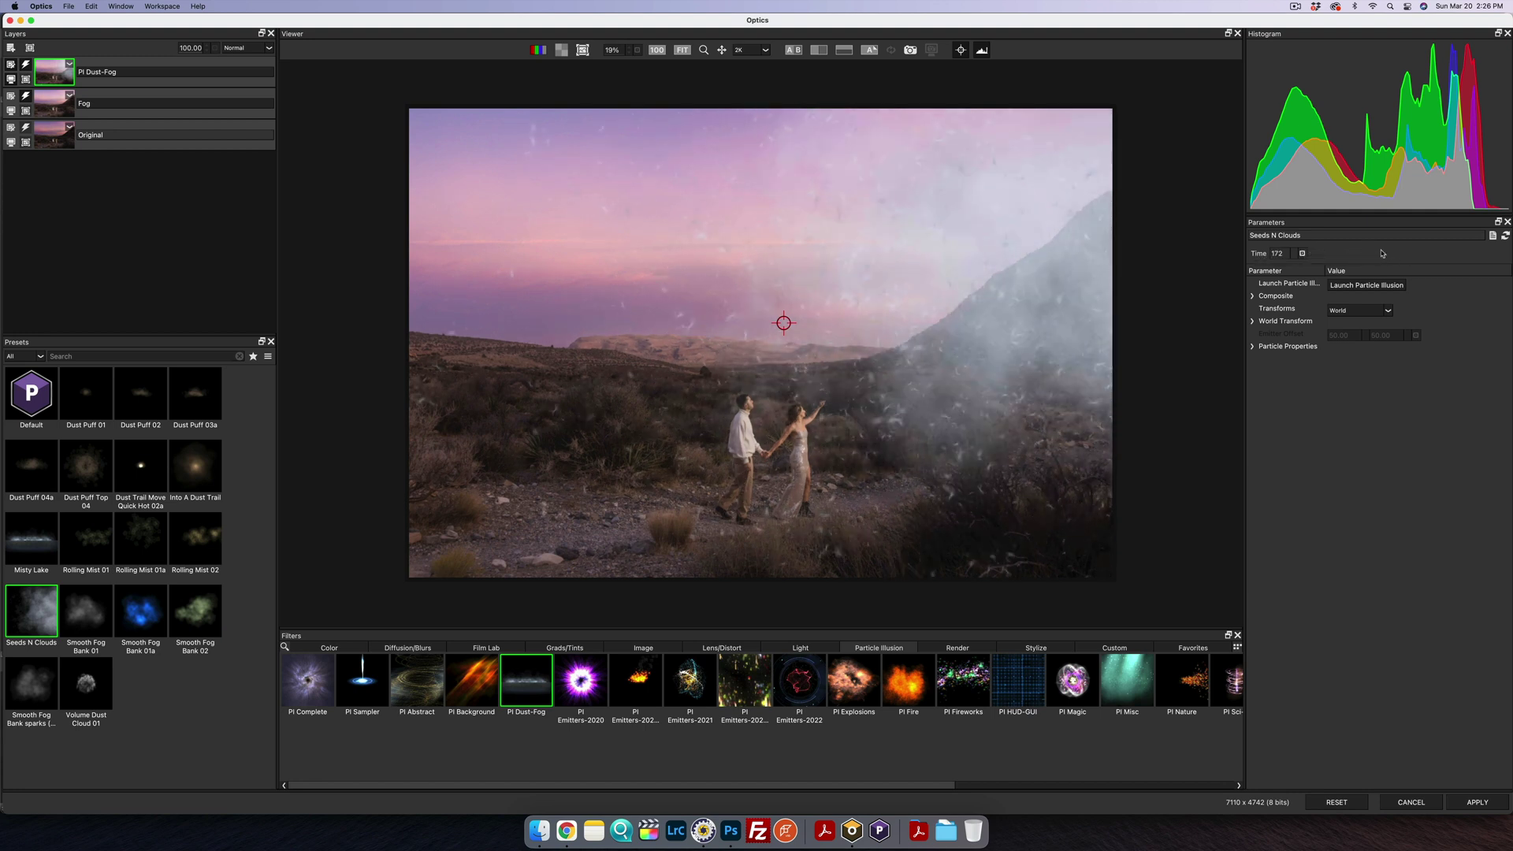
pyautogui.click(1252, 296)
pyautogui.click(1253, 446)
pyautogui.moveTo(1406, 461)
pyautogui.mouseDown()
pyautogui.moveTo(1371, 463)
pyautogui.moveTo(1404, 463)
pyautogui.moveTo(1405, 441)
pyautogui.mouseUp()
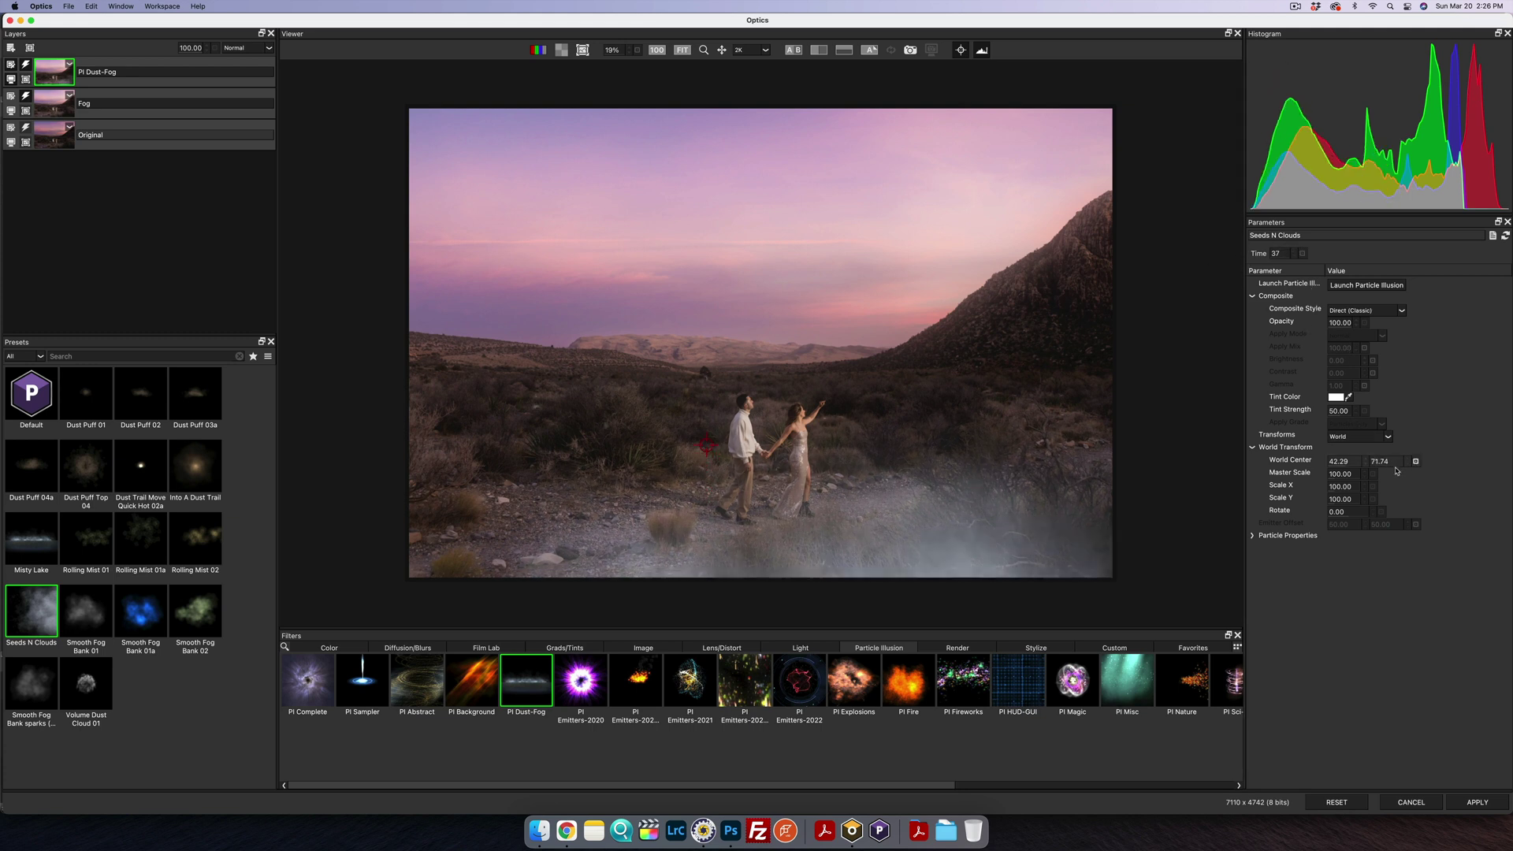
pyautogui.moveTo(707, 454); pyautogui.dragTo(679, 422)
# Step: Add a paint mask to the PI Dust-Fog layer
pyautogui.click(1252, 536)
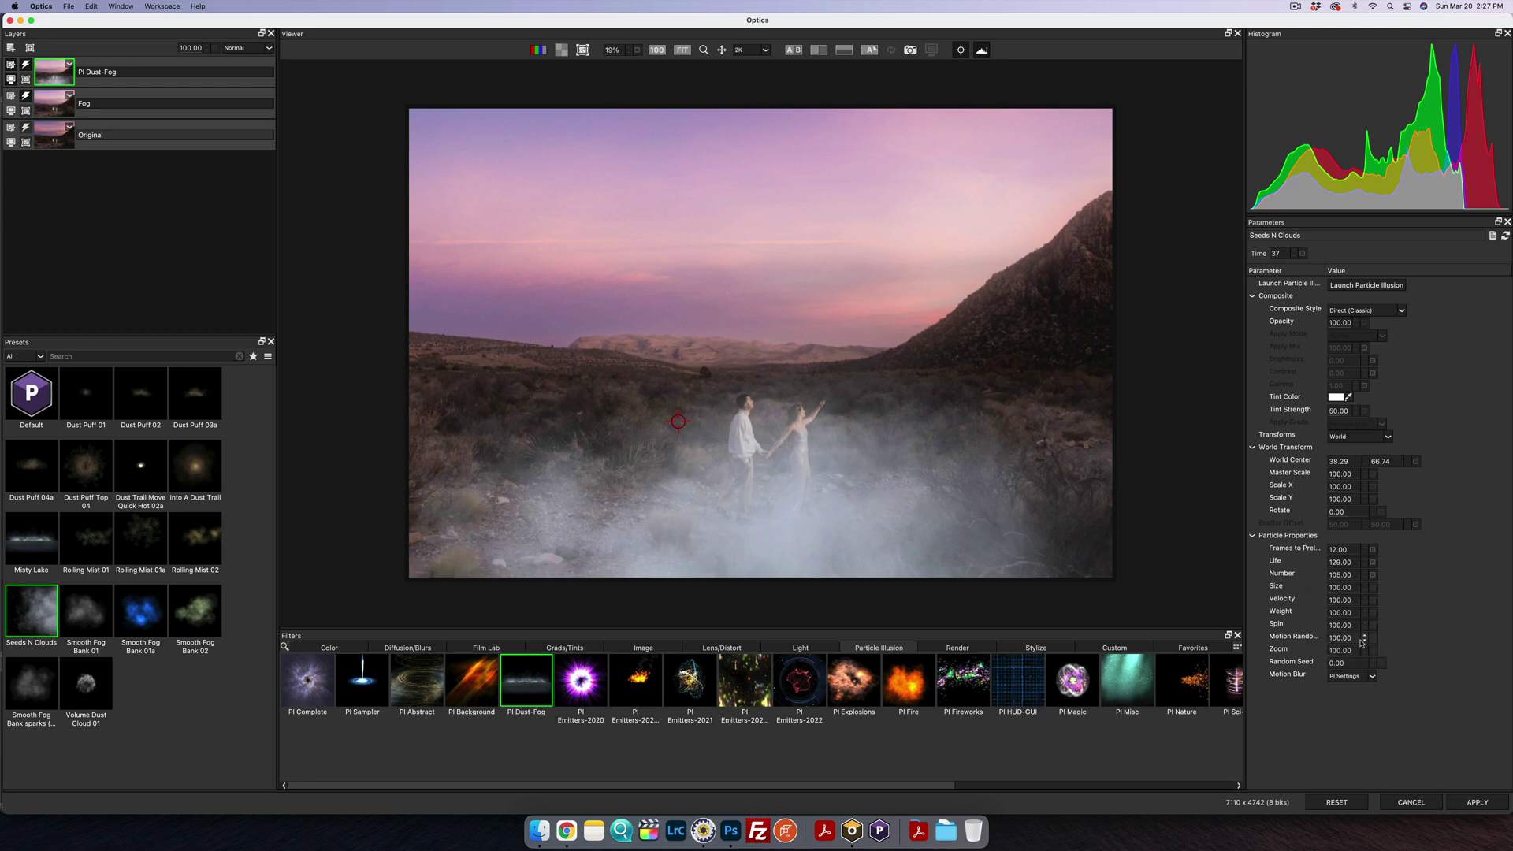
pyautogui.click(26, 63)
pyautogui.click(52, 138)
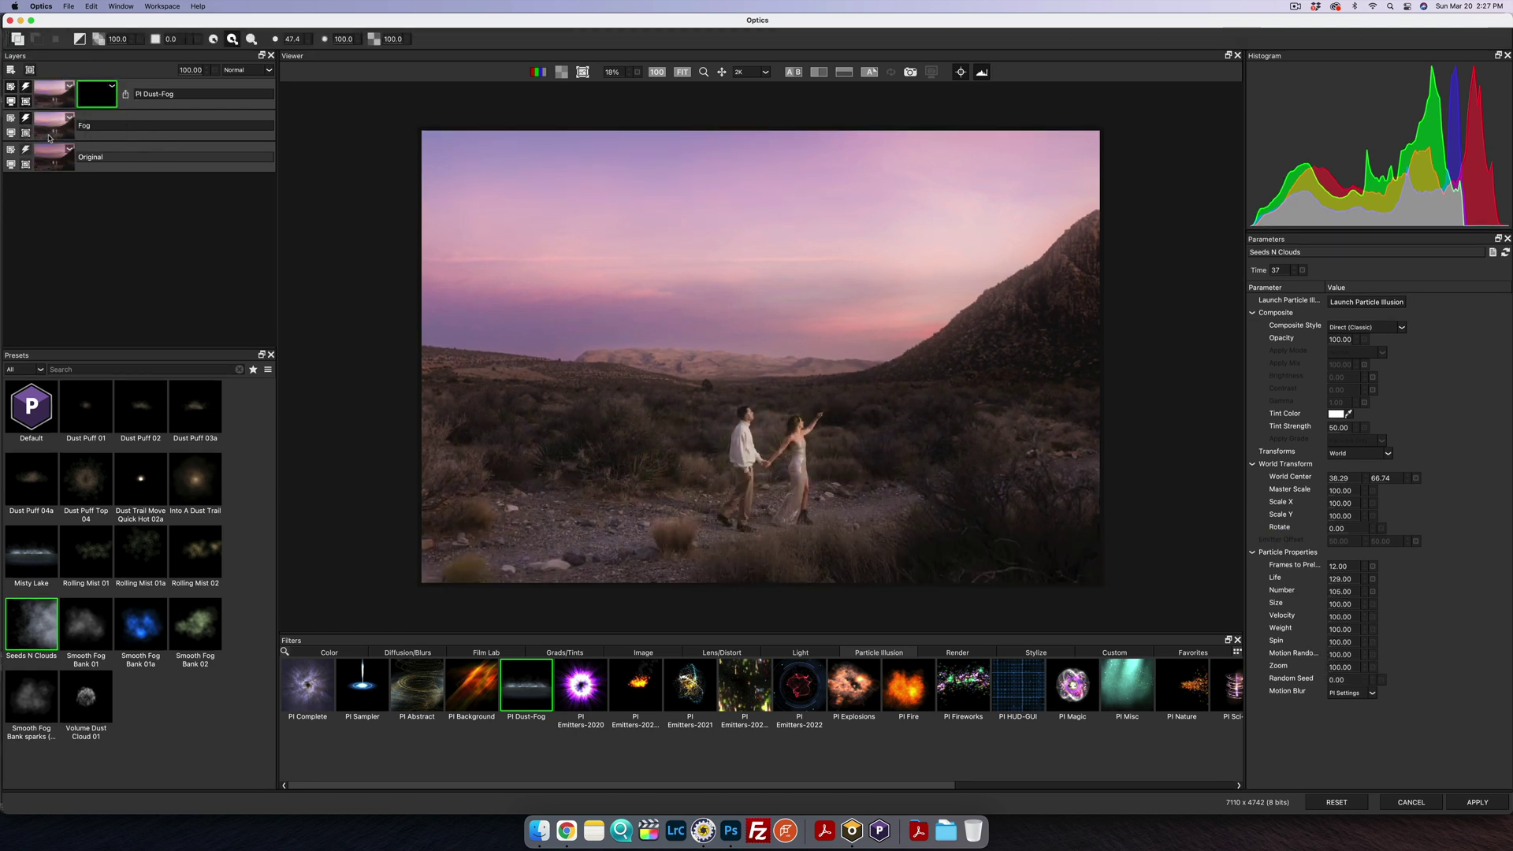
# Step: Fill the fog mask white, then brush the fog away around the couple and their feet
pyautogui.scroll(2, 751, 395)
pyautogui.scroll(-2, 753, 432)
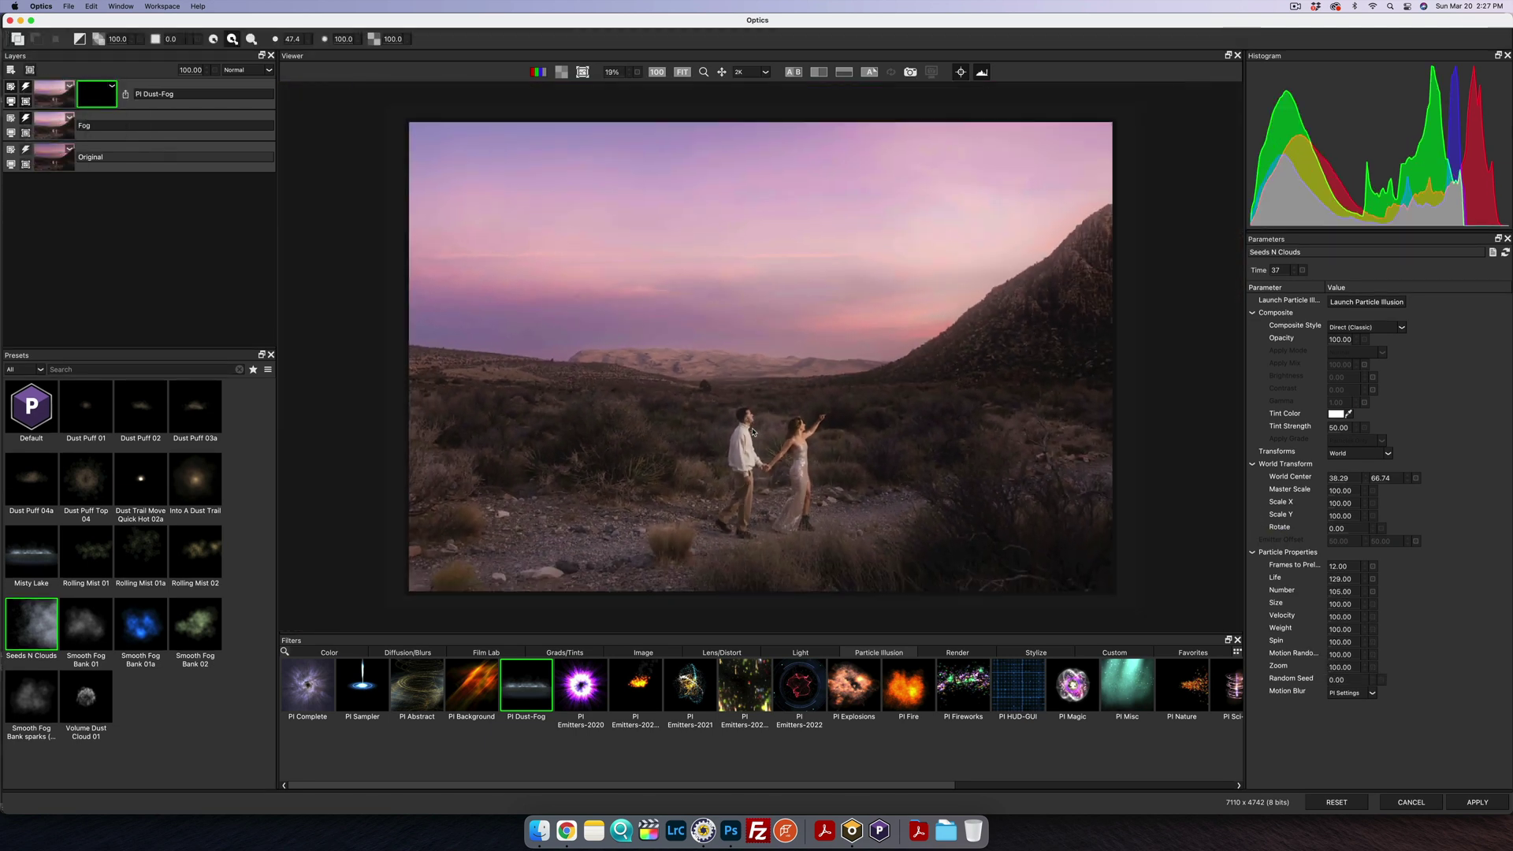
pyautogui.click(308, 42)
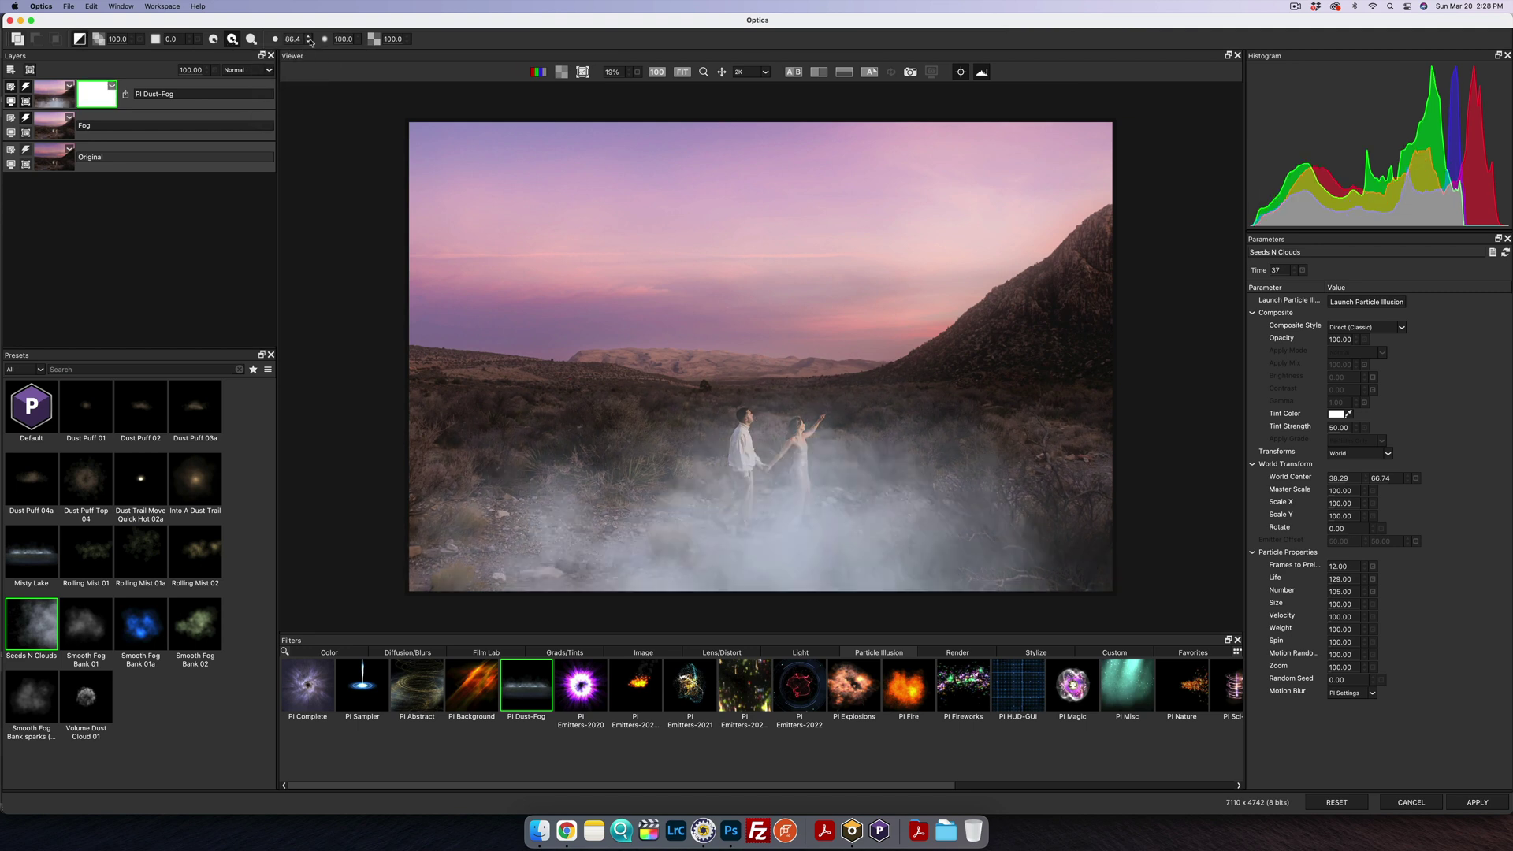
pyautogui.moveTo(733, 473)
pyautogui.mouseDown()
pyautogui.moveTo(814, 473)
pyautogui.moveTo(649, 464)
pyautogui.moveTo(893, 451)
pyautogui.moveTo(897, 497)
pyautogui.moveTo(802, 532)
pyautogui.moveTo(775, 506)
pyautogui.moveTo(709, 520)
pyautogui.mouseUp()
pyautogui.moveTo(189, 69)
pyautogui.mouseDown()
pyautogui.moveTo(153, 76)
pyautogui.moveTo(253, 71)
pyautogui.mouseUp()
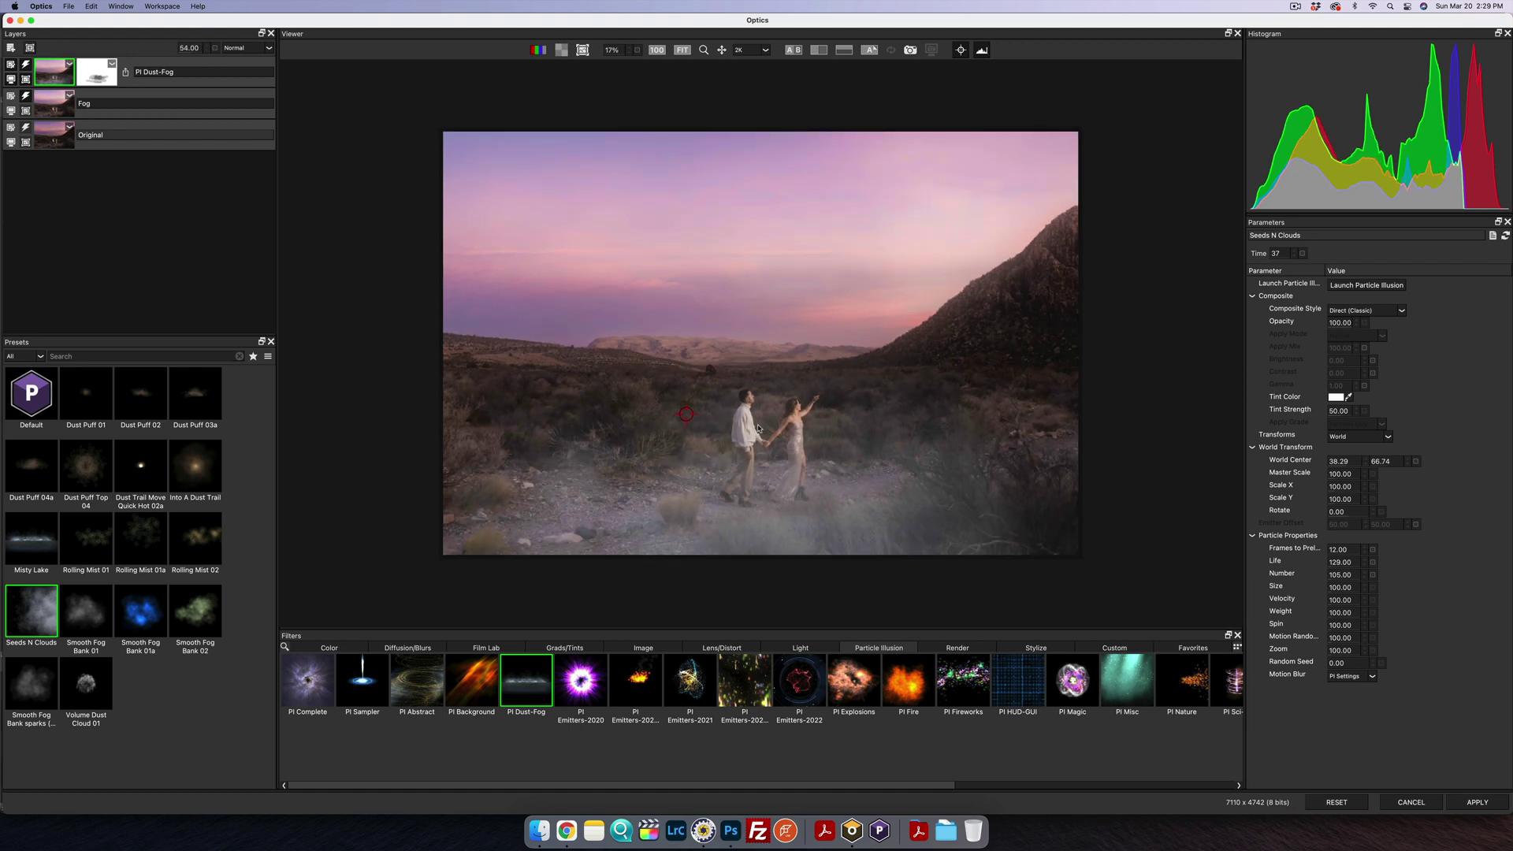
# Step: Add a small S_Luna crescent moon and a masked S_NightSky Wide Angle star field
pyautogui.click(11, 48)
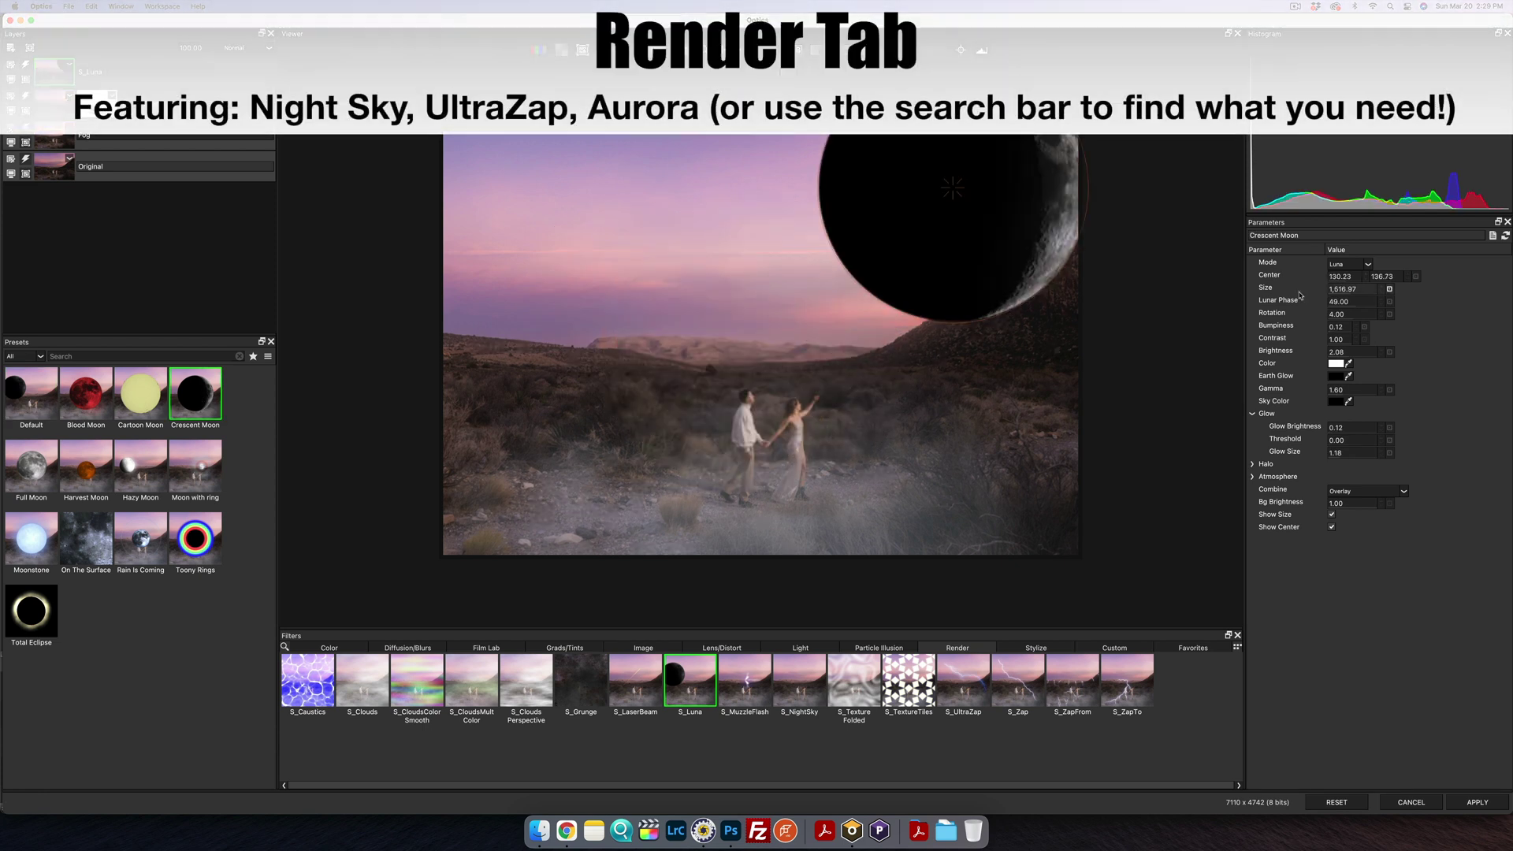
pyautogui.moveTo(1340, 302); pyautogui.dragTo(1369, 305)
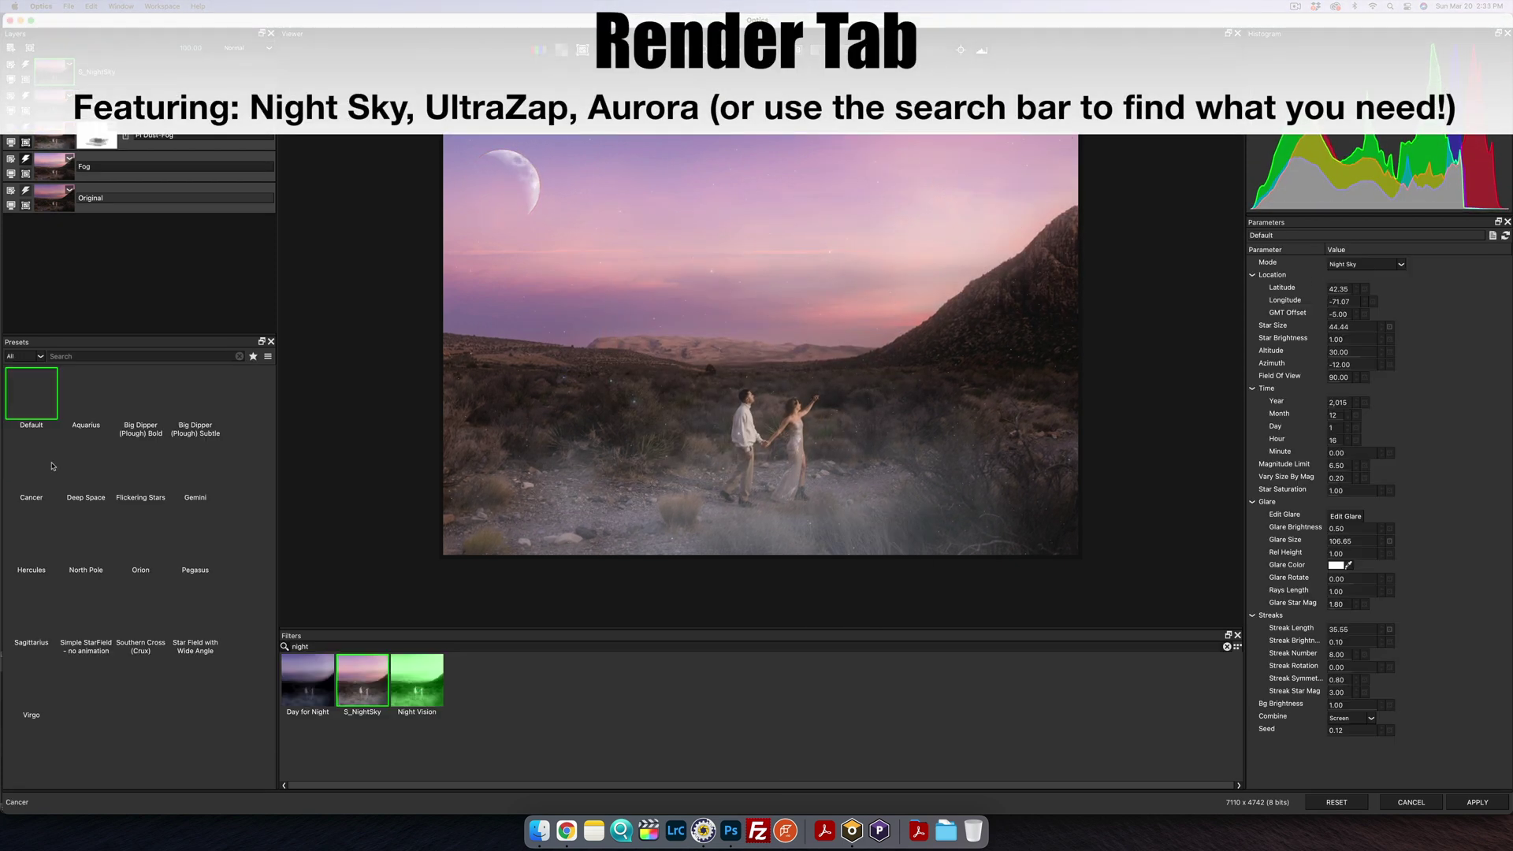
pyautogui.moveTo(1351, 288); pyautogui.dragTo(1253, 465)
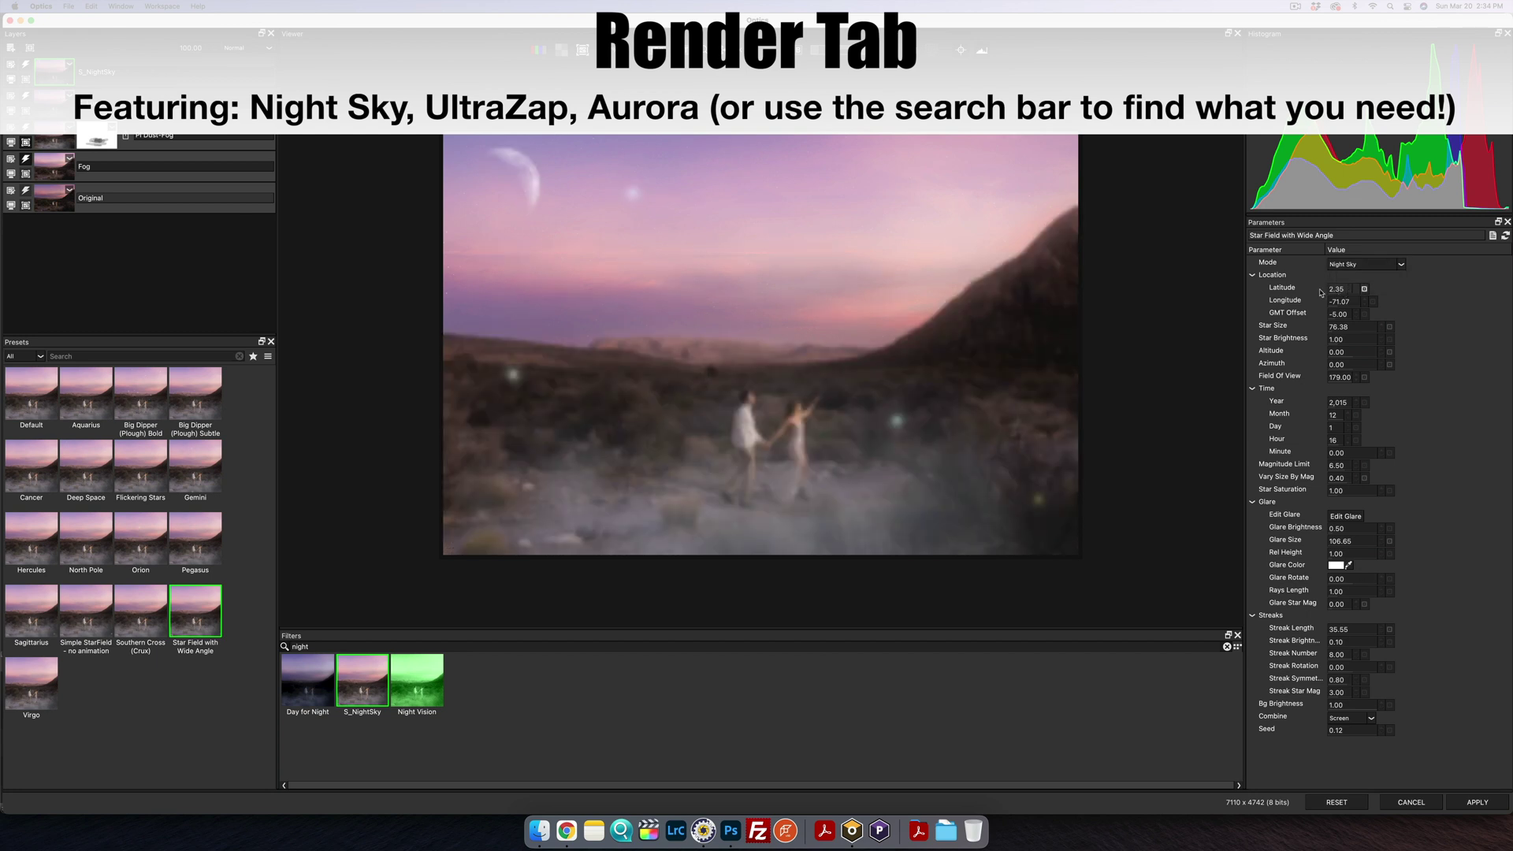
pyautogui.click(31, 48)
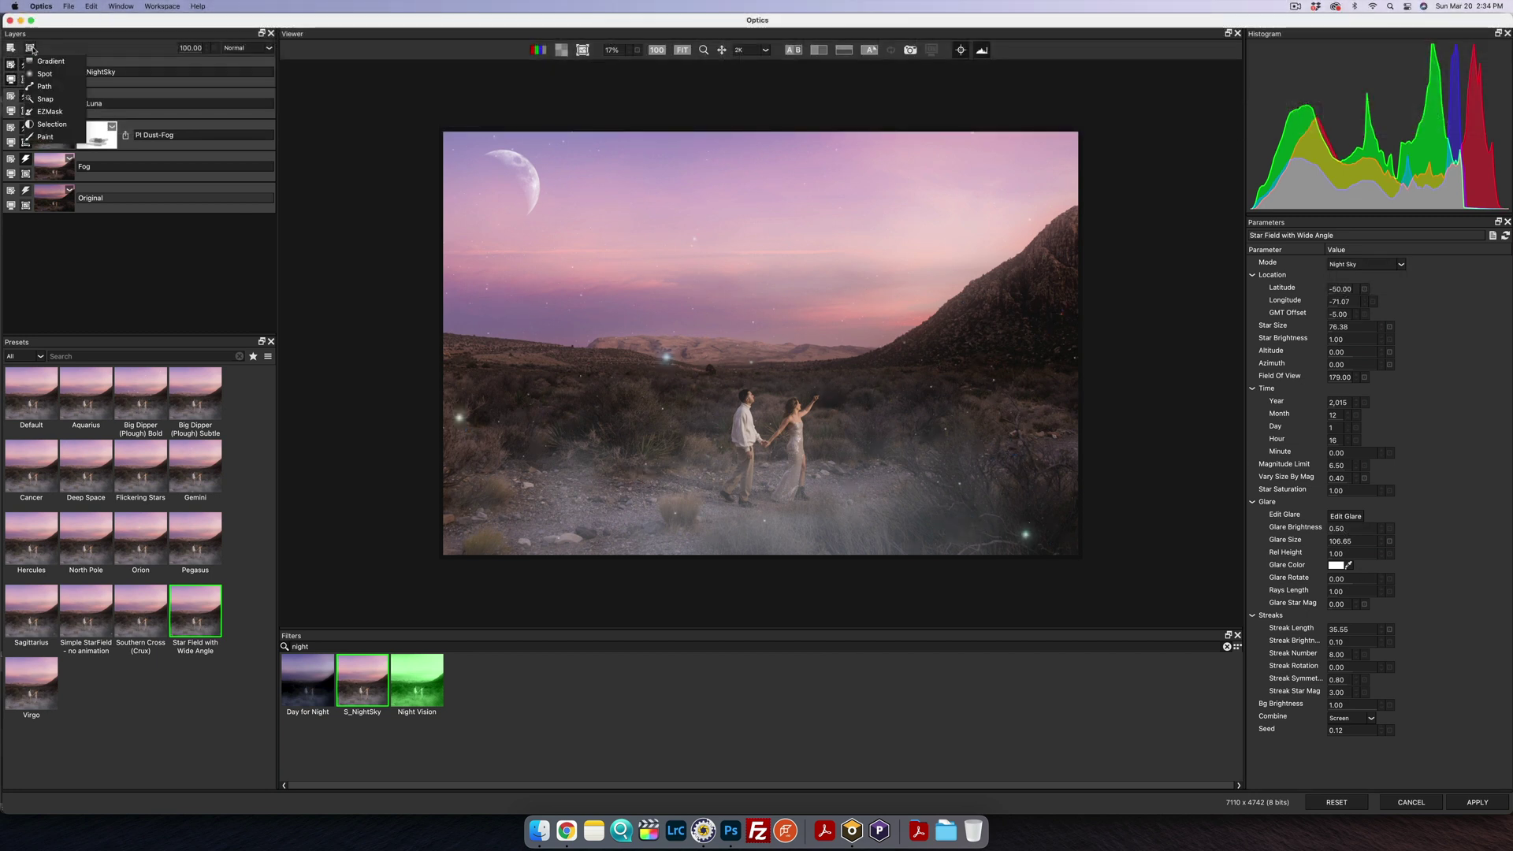
pyautogui.click(46, 112)
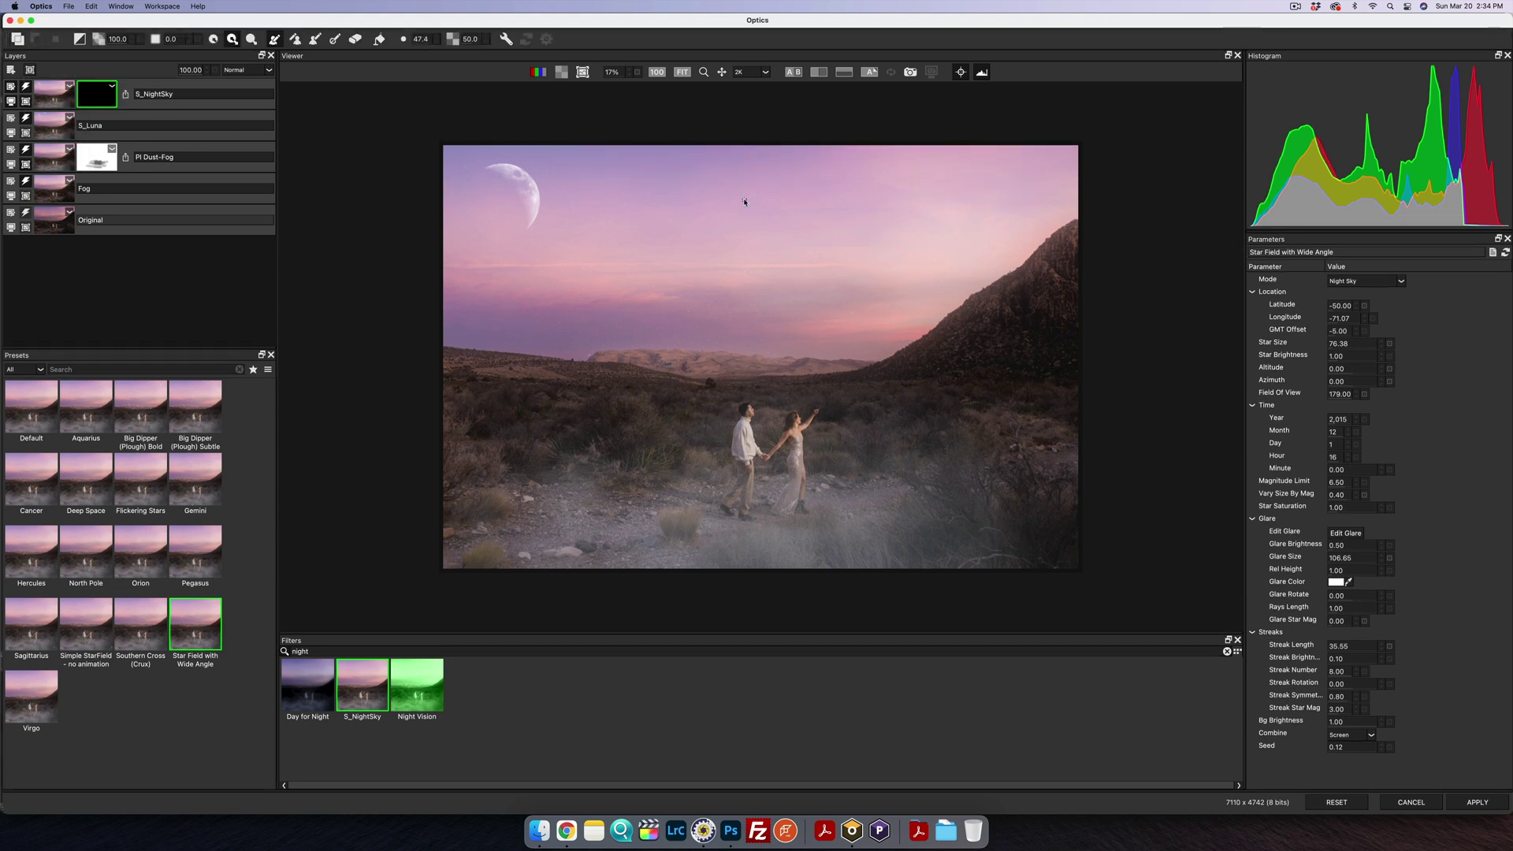
# Step: Paint green keep strokes across the sky and along the mountain ridge
pyautogui.moveTo(561, 182); pyautogui.dragTo(928, 180)
pyautogui.moveTo(588, 214); pyautogui.dragTo(906, 213)
pyautogui.moveTo(530, 237); pyautogui.dragTo(858, 252)
pyautogui.moveTo(560, 283); pyautogui.dragTo(869, 274)
pyautogui.moveTo(499, 299); pyautogui.dragTo(778, 321)
pyautogui.moveTo(544, 339); pyautogui.dragTo(877, 327)
pyautogui.moveTo(847, 319)
pyautogui.mouseDown()
pyautogui.moveTo(953, 280)
pyautogui.moveTo(987, 241)
pyautogui.mouseUp()
pyautogui.moveTo(1068, 205); pyautogui.dragTo(894, 332)
pyautogui.moveTo(1033, 166); pyautogui.dragTo(843, 288)
pyautogui.moveTo(455, 274); pyautogui.dragTo(581, 256)
pyautogui.moveTo(457, 320); pyautogui.dragTo(536, 332)
# Step: Paint red exclude strokes over the horizon, mountain slope and ground
pyautogui.moveTo(683, 402); pyautogui.dragTo(490, 399)
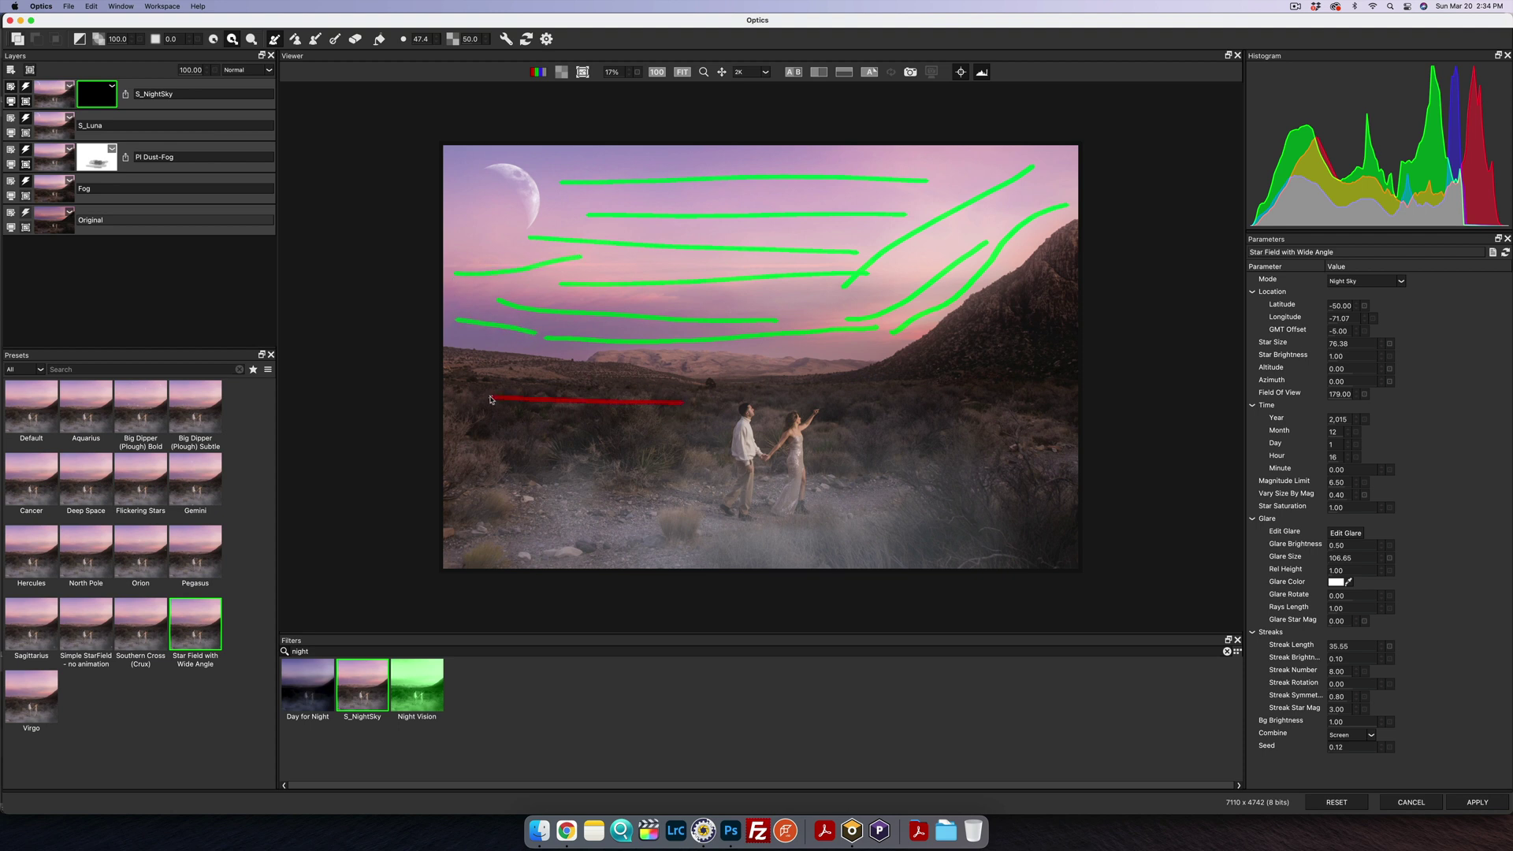
pyautogui.moveTo(697, 403); pyautogui.dragTo(989, 347)
pyautogui.moveTo(800, 368)
pyautogui.mouseDown()
pyautogui.moveTo(634, 356)
pyautogui.moveTo(555, 375)
pyautogui.moveTo(457, 361)
pyautogui.mouseUp()
pyautogui.moveTo(1075, 234); pyautogui.dragTo(897, 369)
pyautogui.moveTo(1028, 312); pyautogui.dragTo(820, 445)
pyautogui.moveTo(1023, 409)
pyautogui.mouseDown()
pyautogui.moveTo(488, 473)
pyautogui.moveTo(950, 495)
pyautogui.mouseUp()
pyautogui.moveTo(655, 522); pyautogui.dragTo(950, 530)
pyautogui.moveTo(1013, 459); pyautogui.dragTo(707, 465)
pyautogui.moveTo(528, 432); pyautogui.dragTo(477, 431)
pyautogui.moveTo(497, 524)
pyautogui.mouseDown()
pyautogui.moveTo(677, 528)
pyautogui.moveTo(662, 555)
pyautogui.moveTo(1052, 561)
pyautogui.mouseUp()
pyautogui.moveTo(1055, 506); pyautogui.dragTo(915, 503)
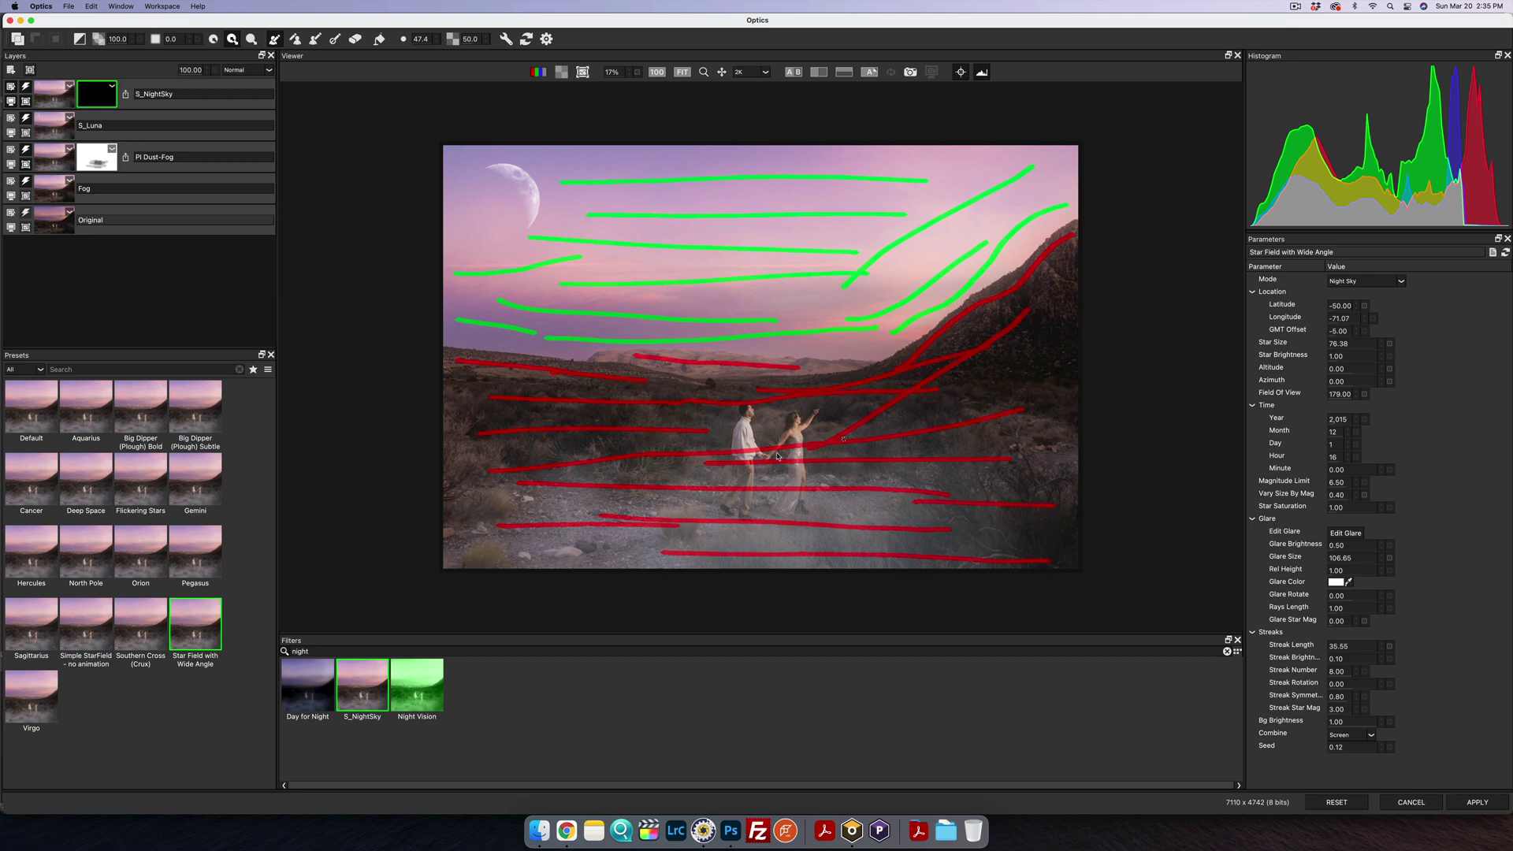
# Step: Process the strokes into the star mask and finish mask editing
pyautogui.click(546, 40)
pyautogui.click(112, 85)
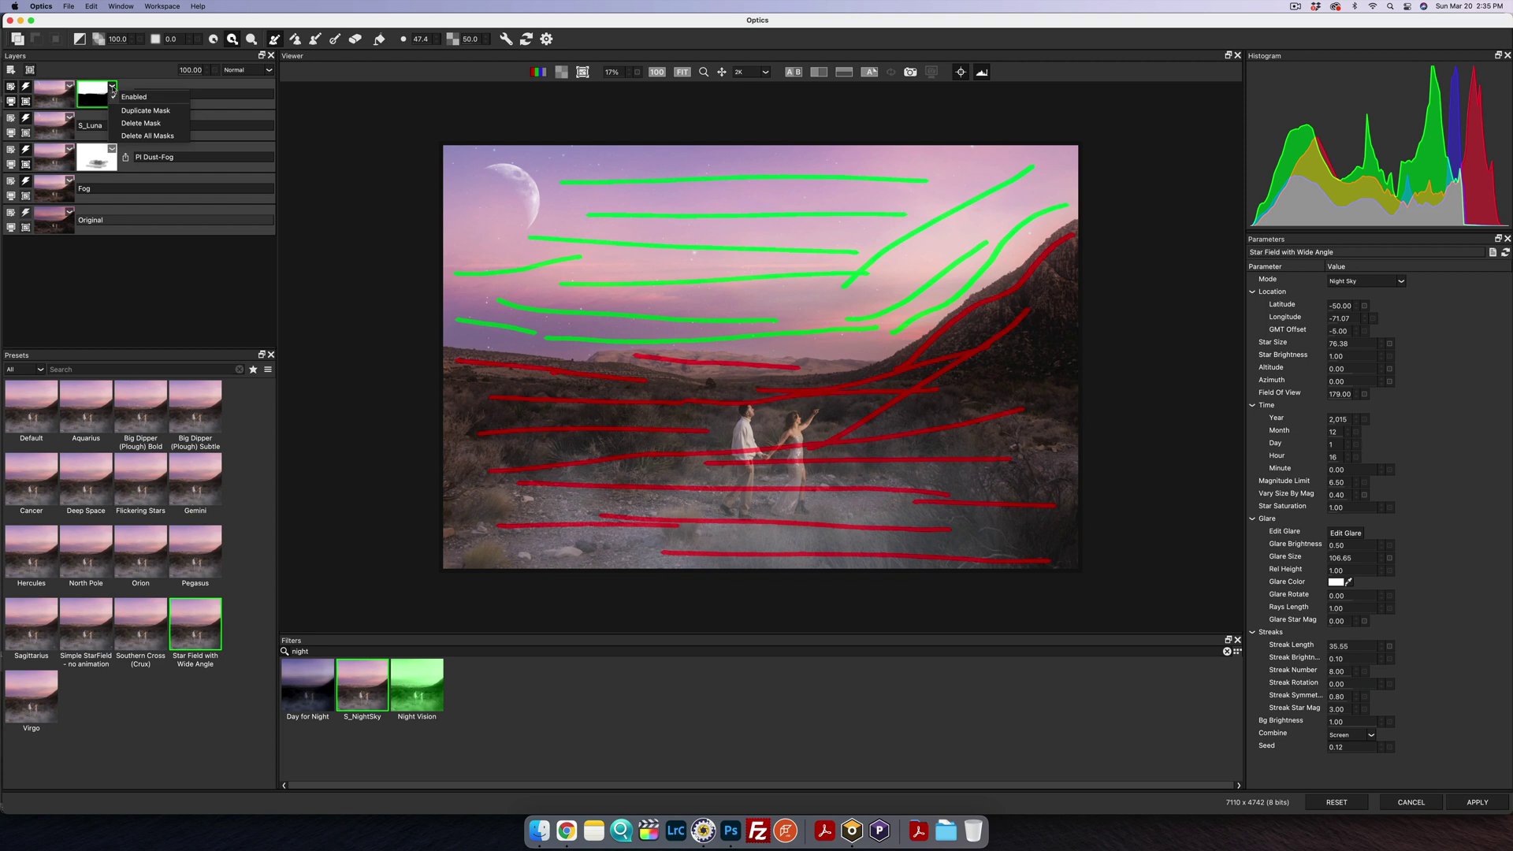
pyautogui.click(113, 88)
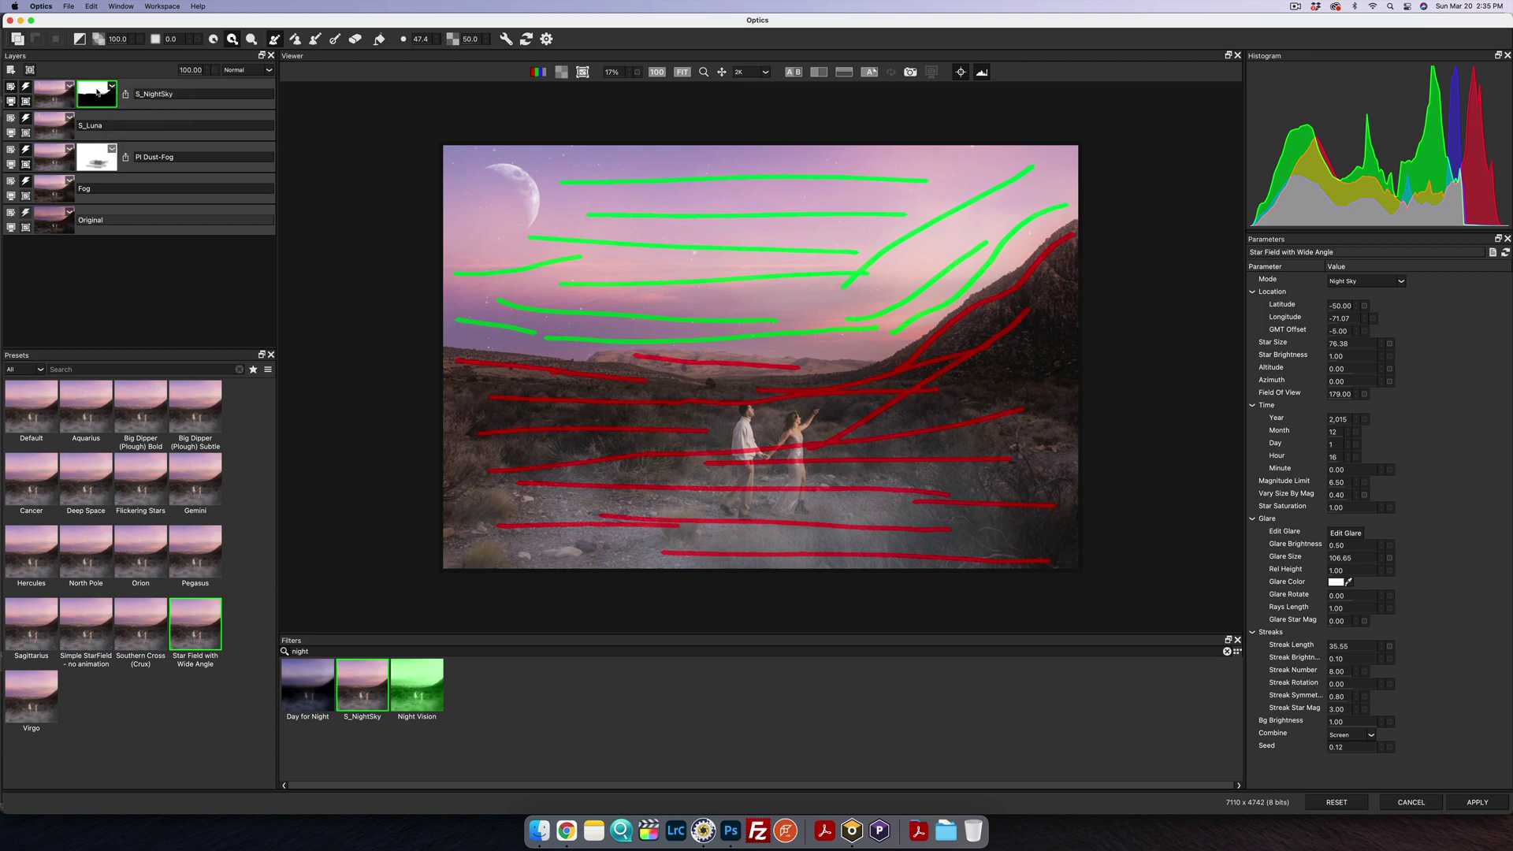
pyautogui.click(141, 93)
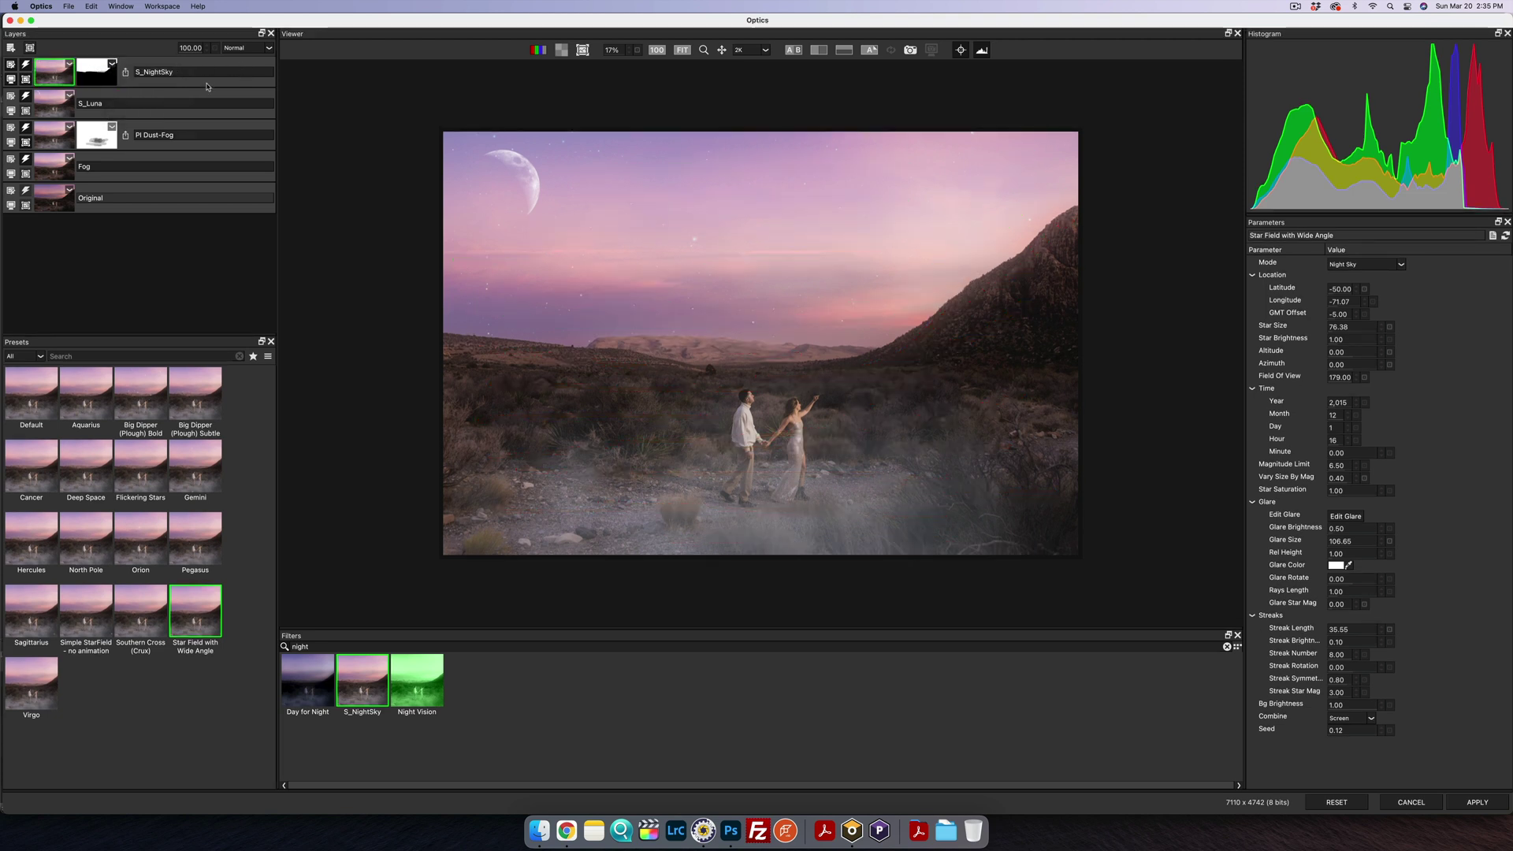
# Step: Lower the star layer's opacity to 65 and add a new layer on top
pyautogui.scroll(-1, 201, 50)
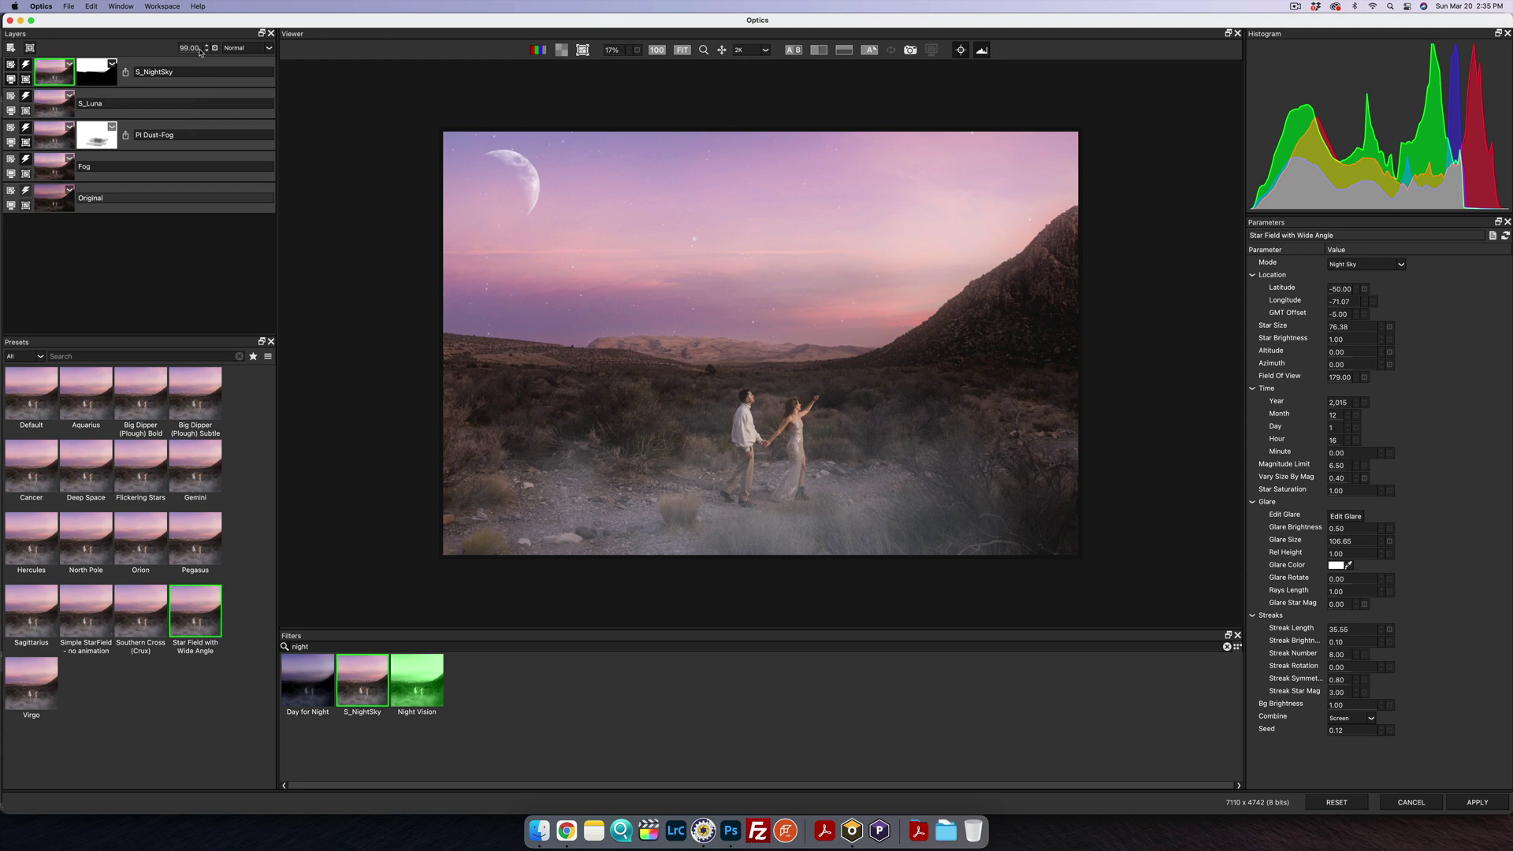
pyautogui.moveTo(181, 49)
pyautogui.mouseDown()
pyautogui.moveTo(119, 47)
pyautogui.moveTo(169, 50)
pyautogui.mouseUp()
pyautogui.click(11, 48)
# Step: Search 'night' and apply the Day for Night filter with the Day for Night 1 preset
pyautogui.click(322, 645)
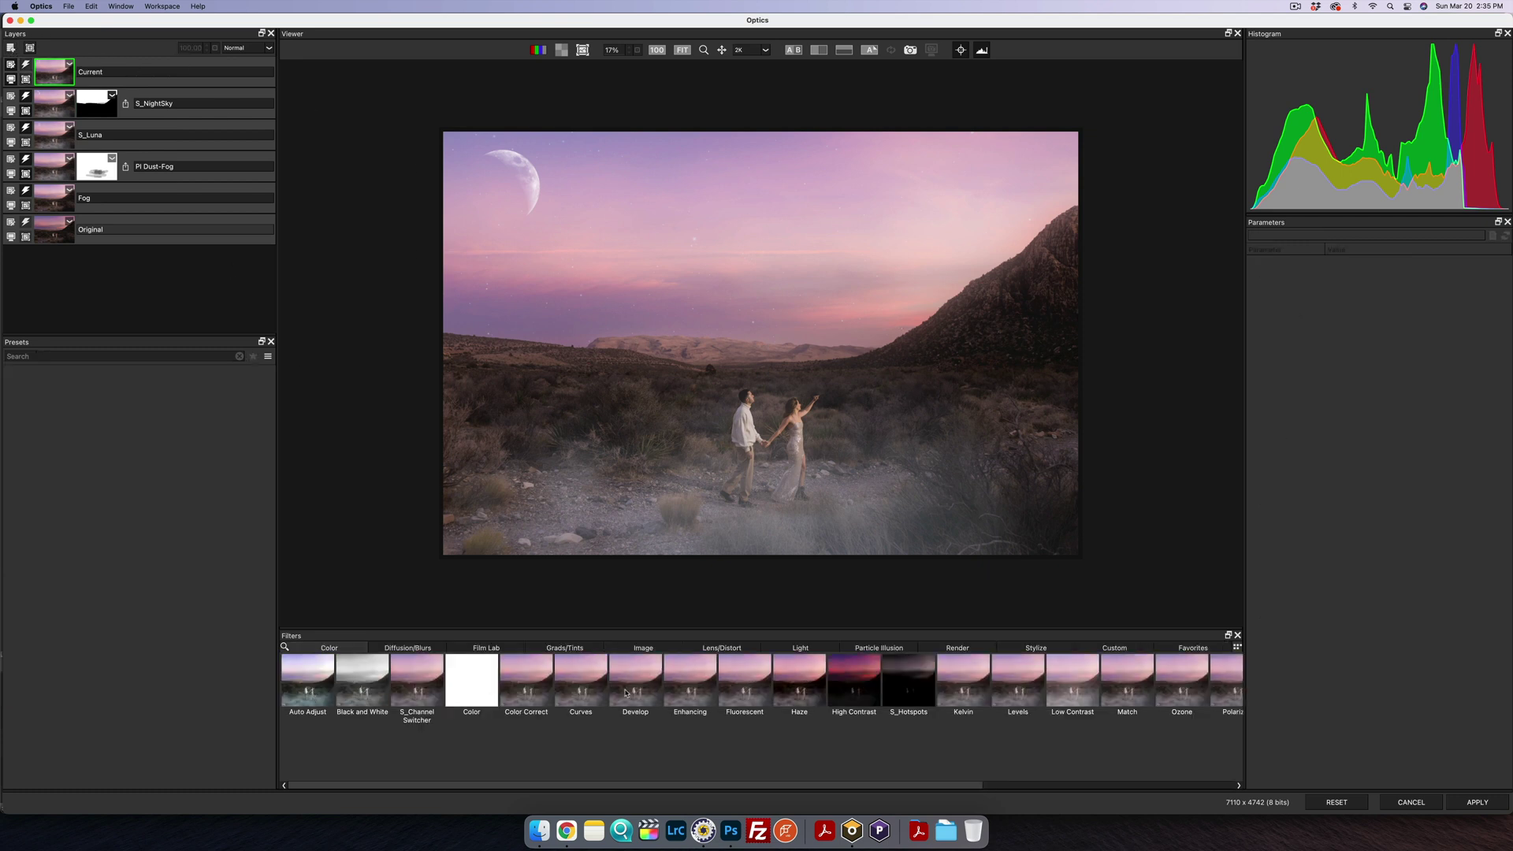
pyautogui.click(285, 647)
pyautogui.write('night')
pyautogui.click(308, 679)
pyautogui.click(86, 391)
pyautogui.click(126, 398)
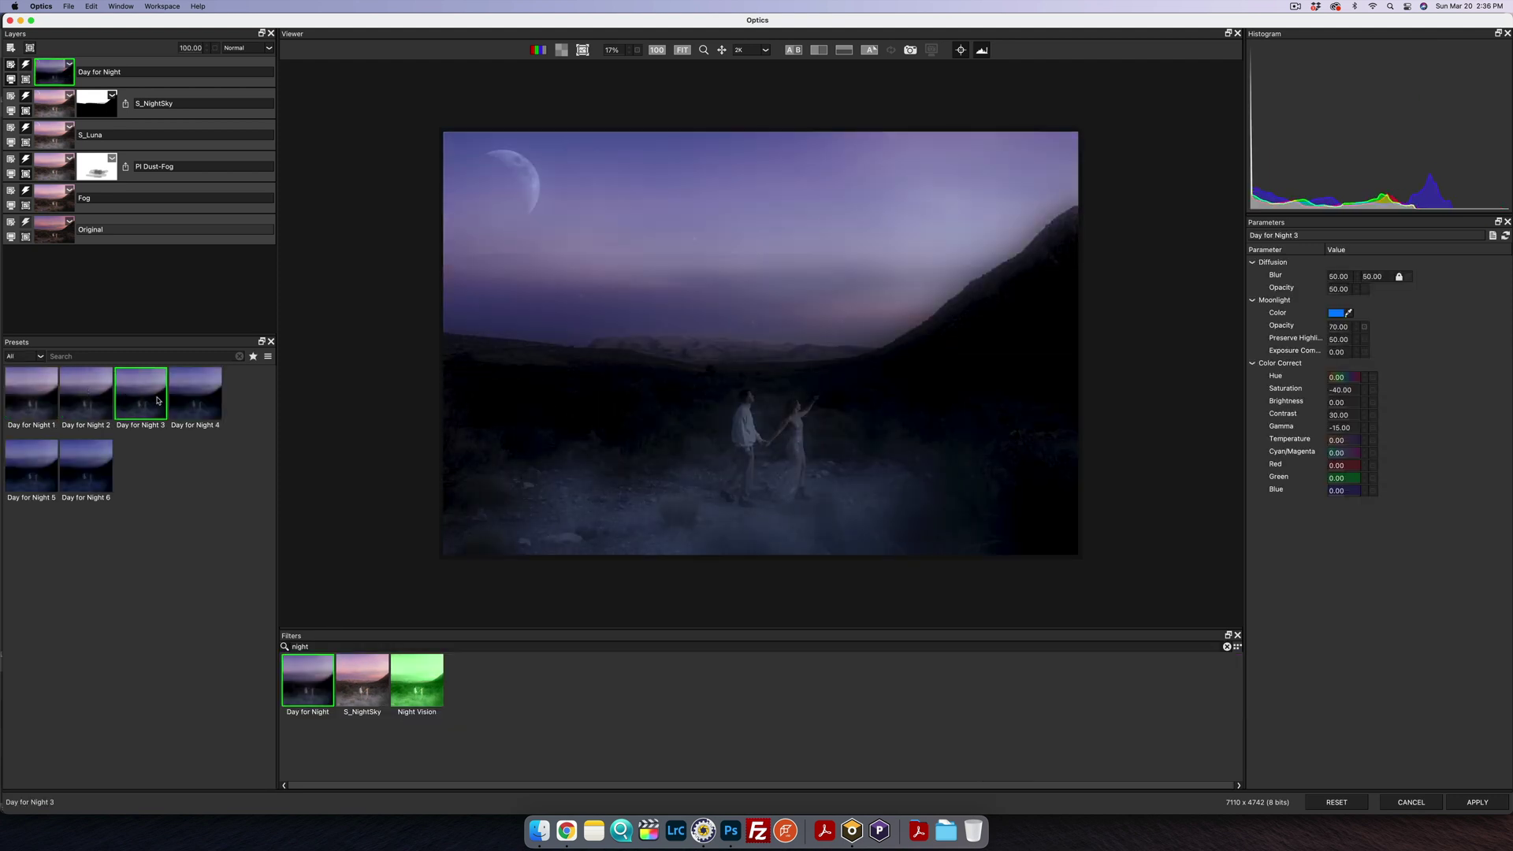
pyautogui.click(31, 391)
# Step: Copy the S_NightSky sky mask onto Day for Night and set its opacity to 47
pyautogui.click(112, 93)
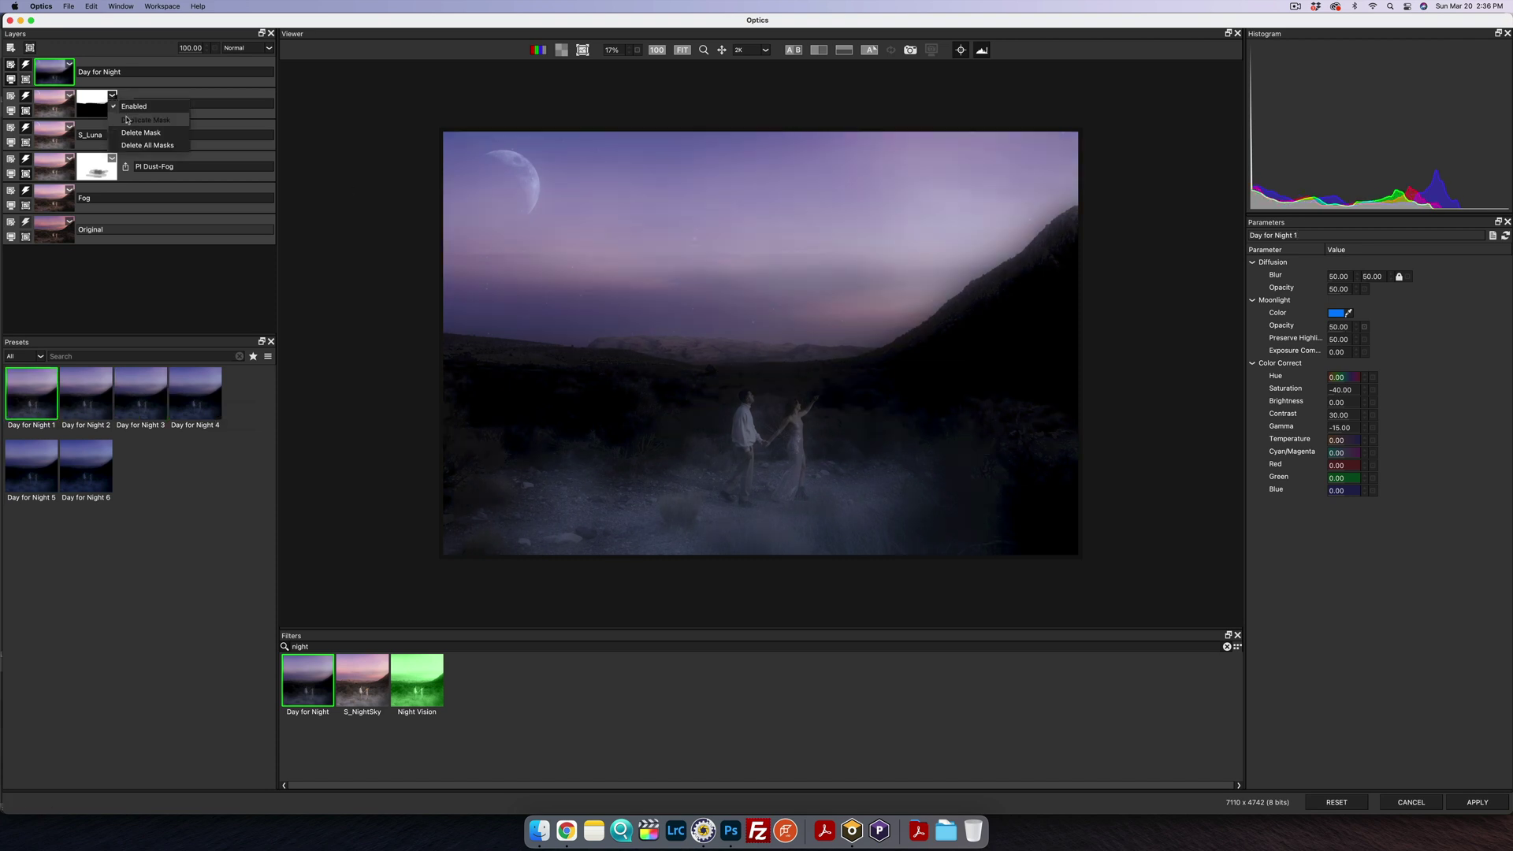
pyautogui.click(126, 120)
pyautogui.moveTo(130, 104); pyautogui.dragTo(98, 76)
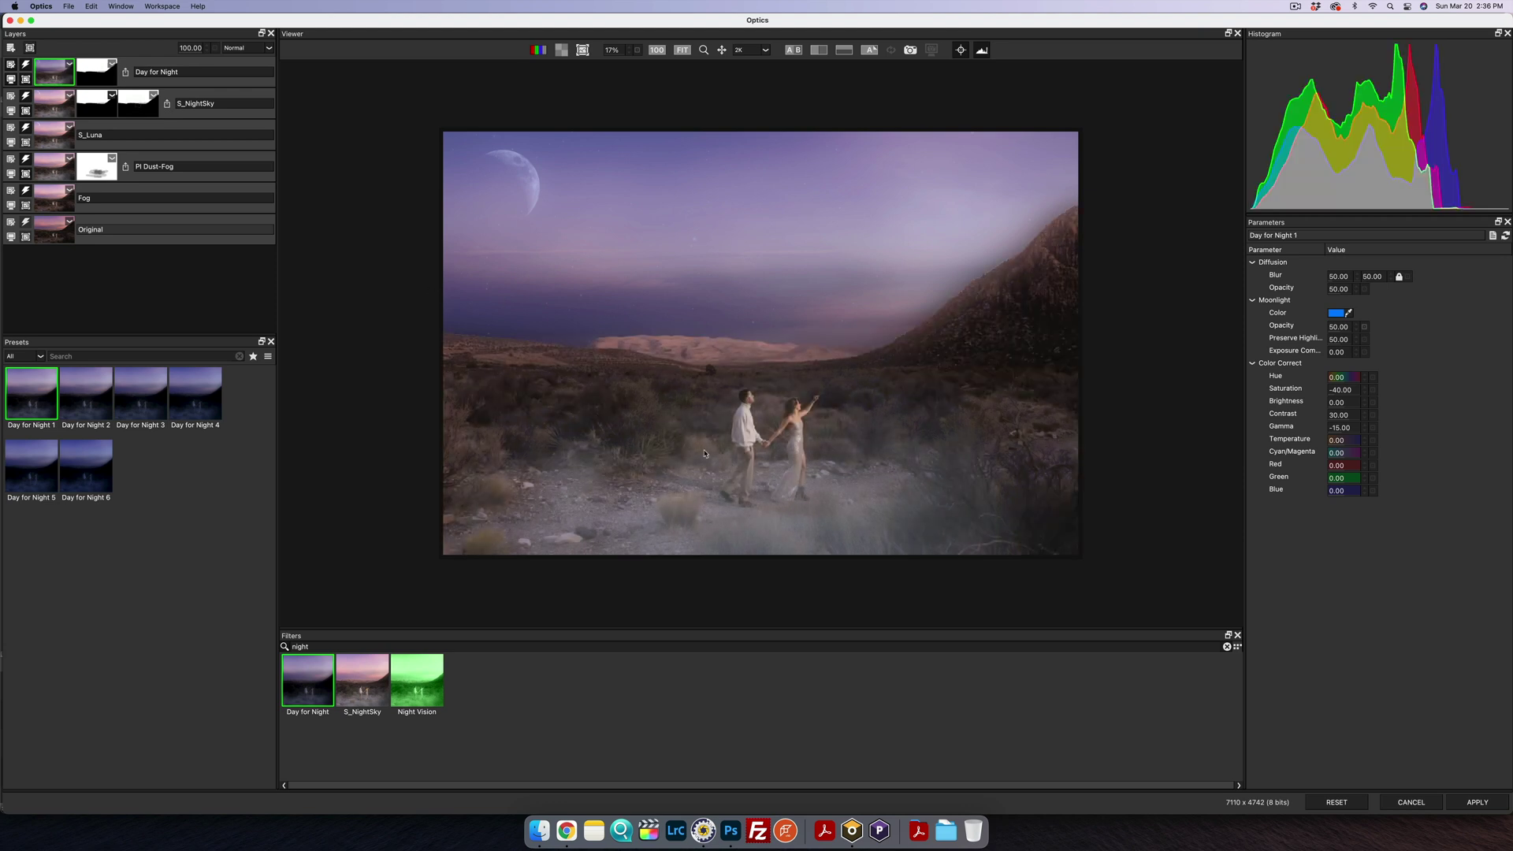
pyautogui.moveTo(206, 49); pyautogui.dragTo(171, 54)
# Step: Disable PI Dust-Fog and compare before/after in wipe mode
pyautogui.click(25, 190)
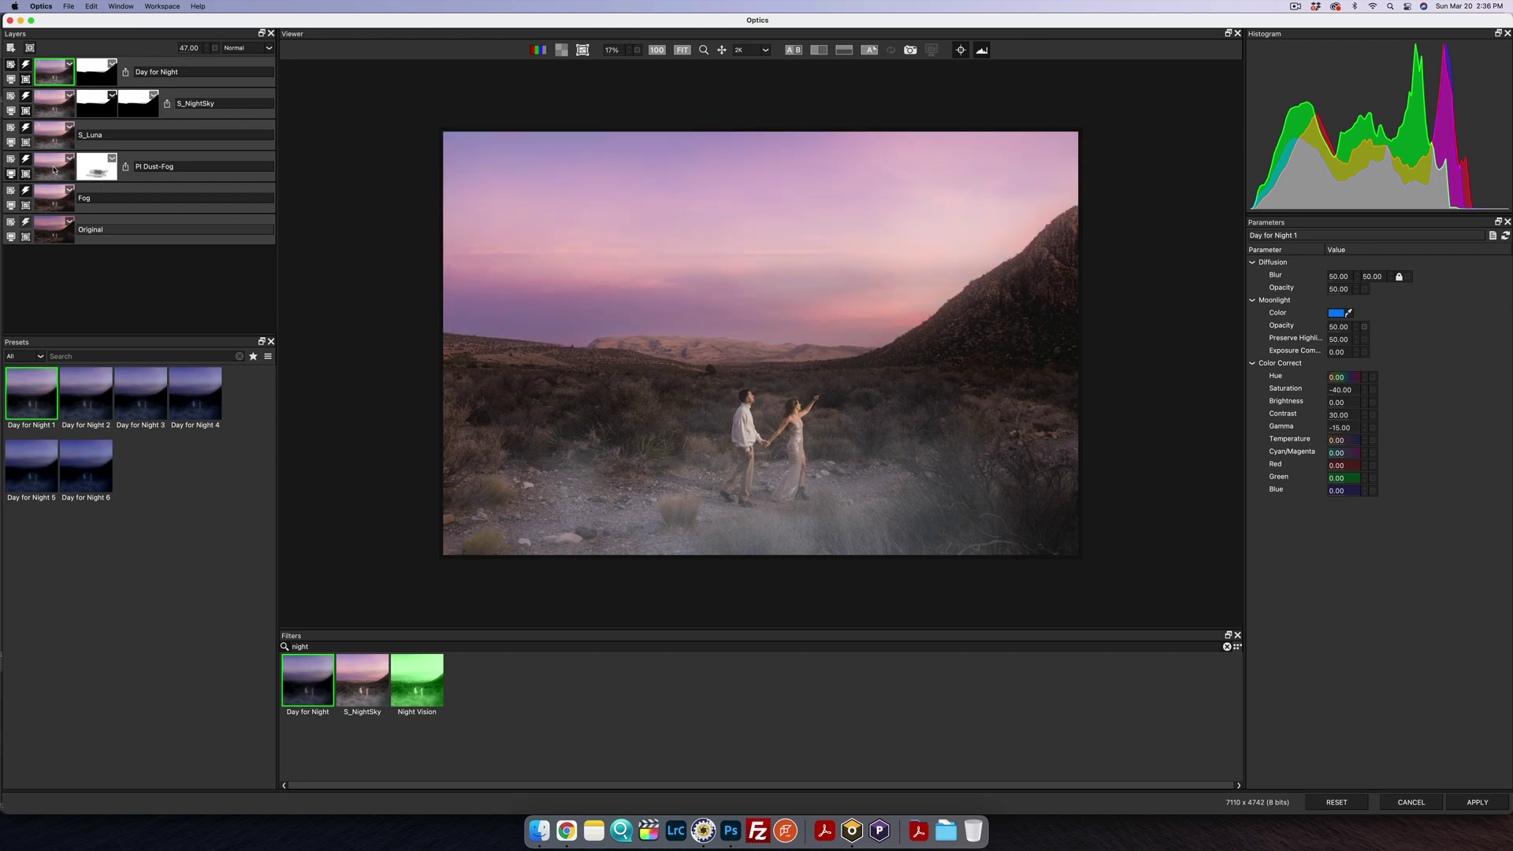
pyautogui.click(25, 160)
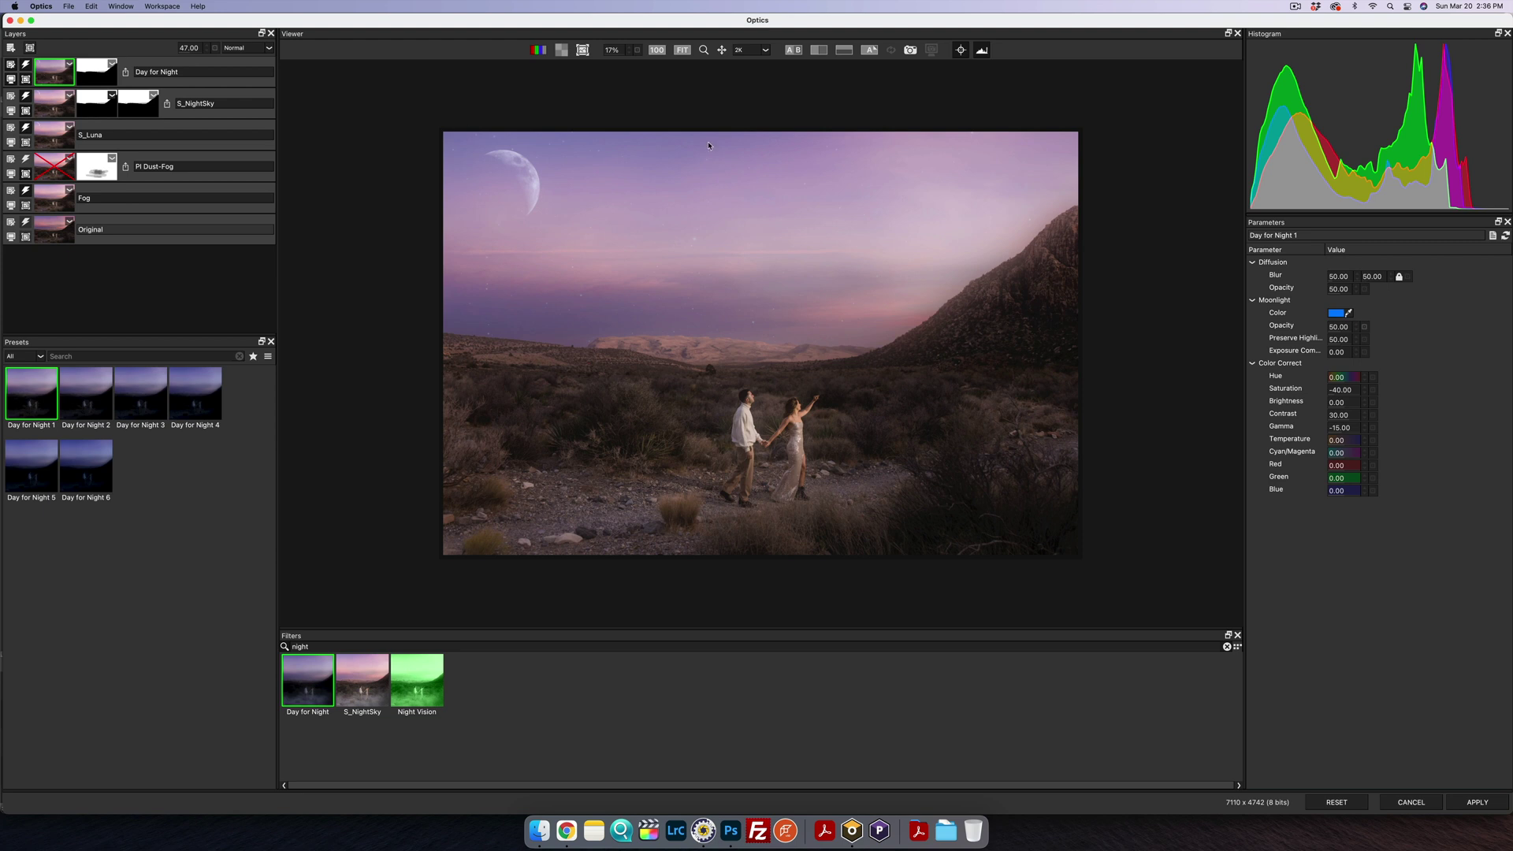
pyautogui.click(793, 49)
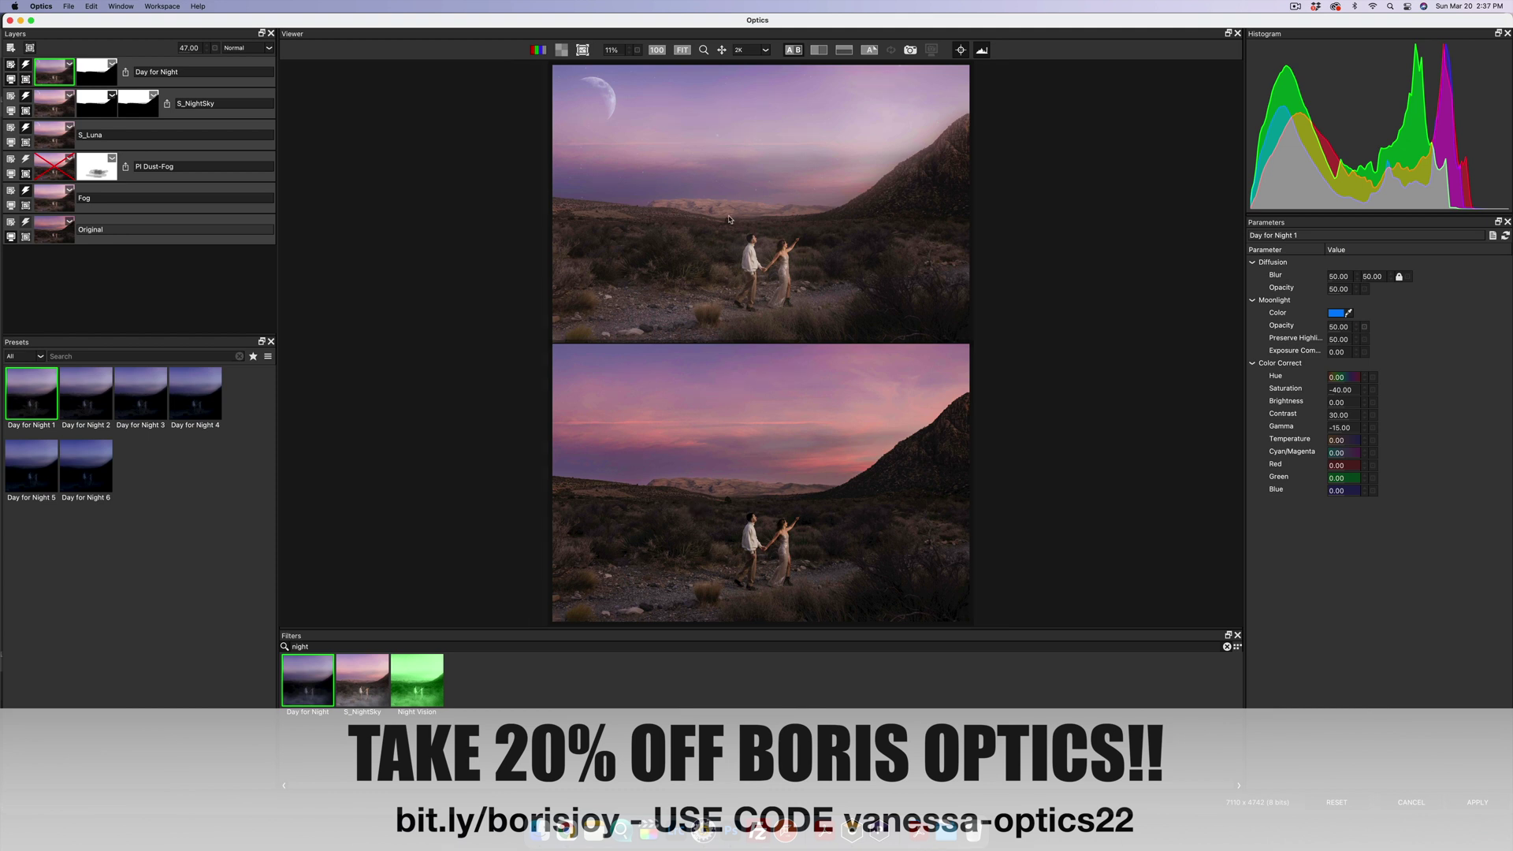
pyautogui.click(844, 50)
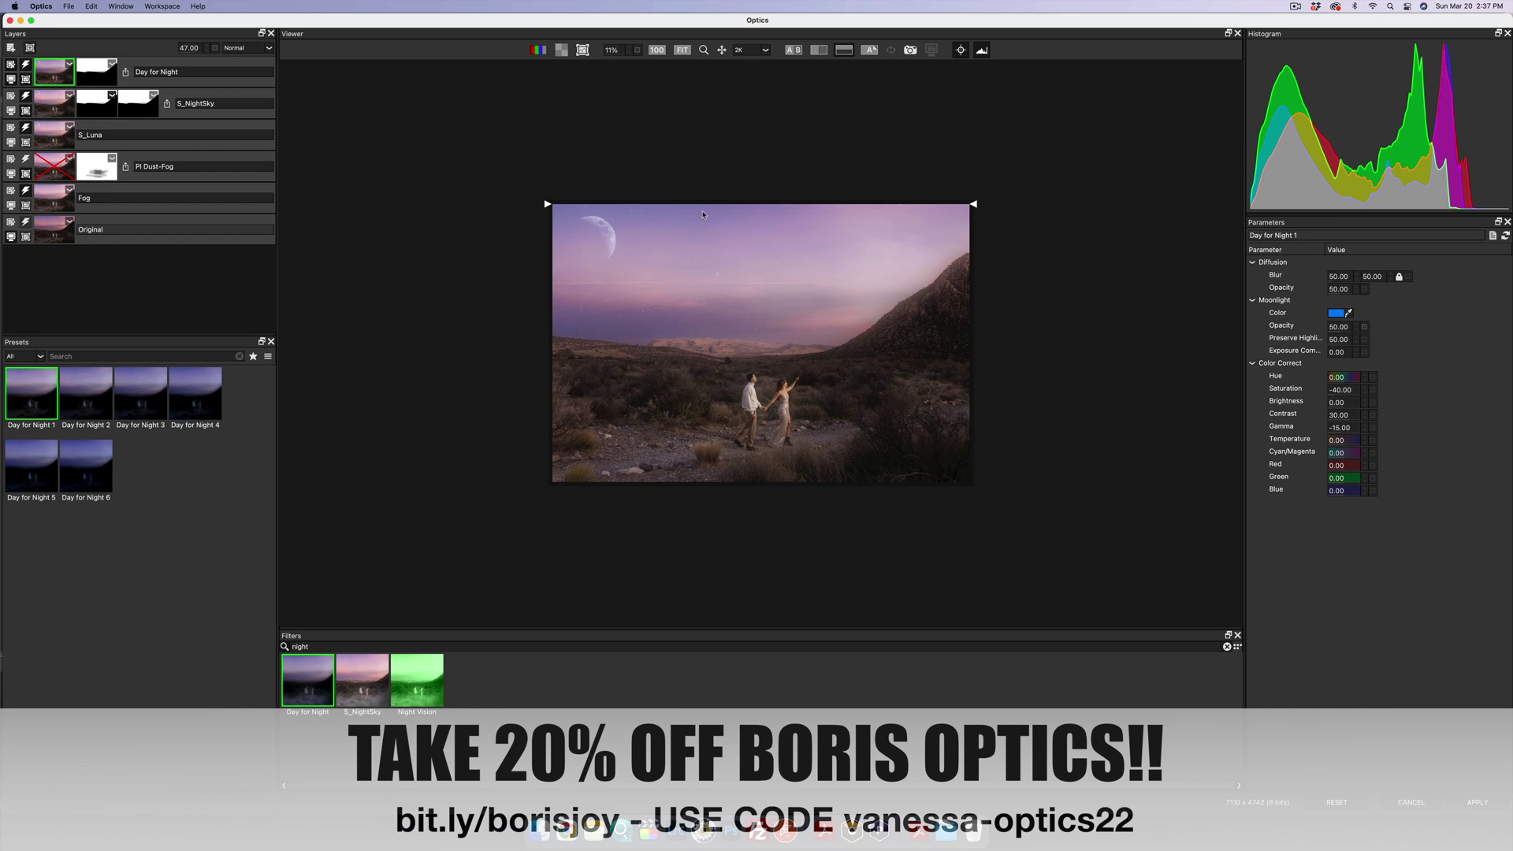
# Step: Slide the wipe down, then reopen the VJ Portrait 80s Glam.psd Optics 2022 smart filter
pyautogui.moveTo(977, 209)
pyautogui.mouseDown()
pyautogui.moveTo(989, 479)
pyautogui.moveTo(979, 203)
pyautogui.mouseUp()
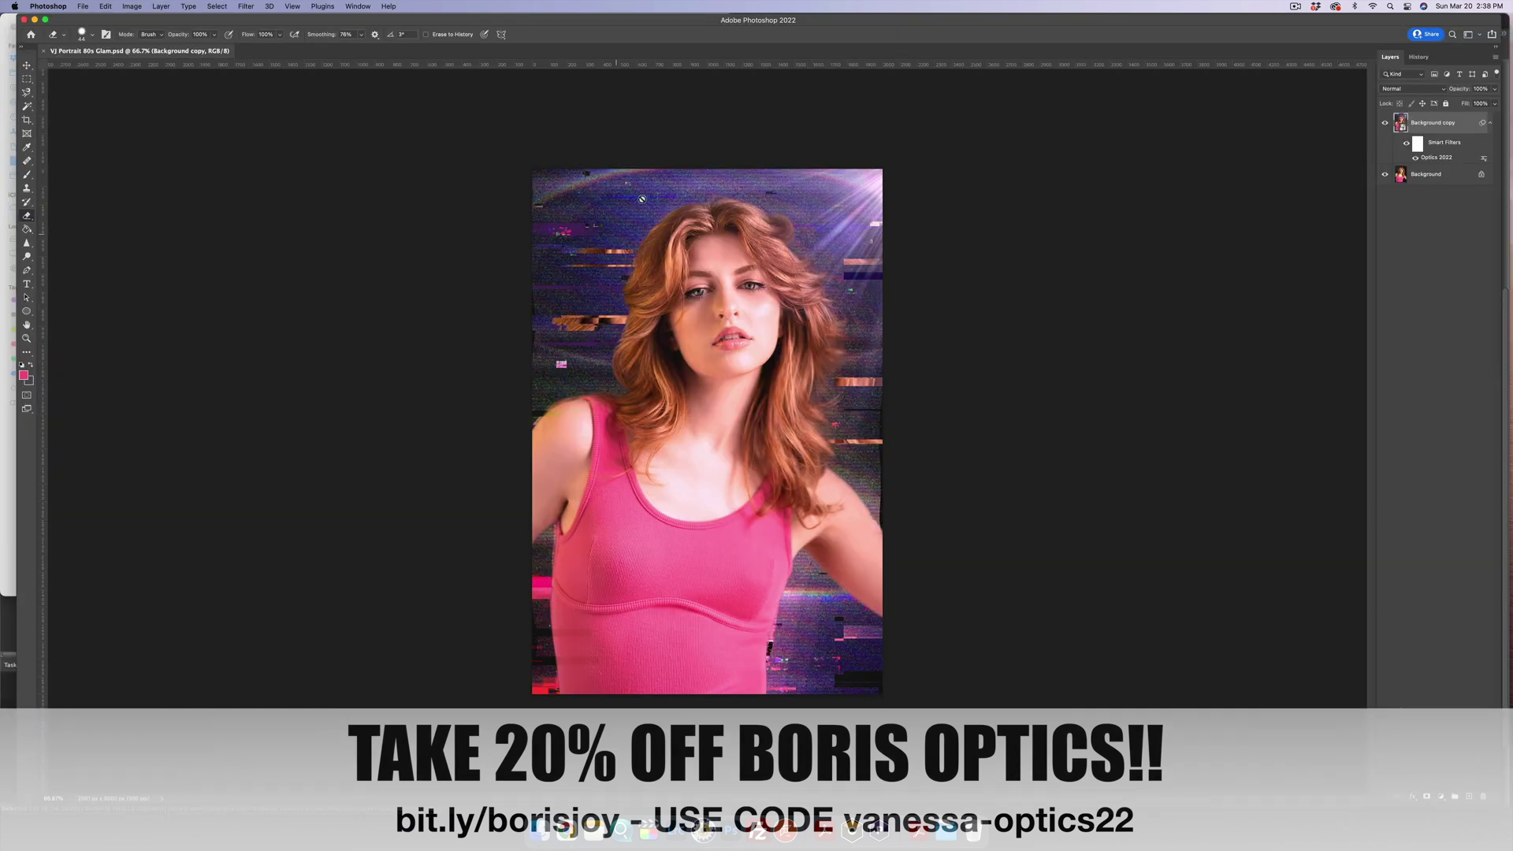
pyautogui.doubleClick(1439, 158)
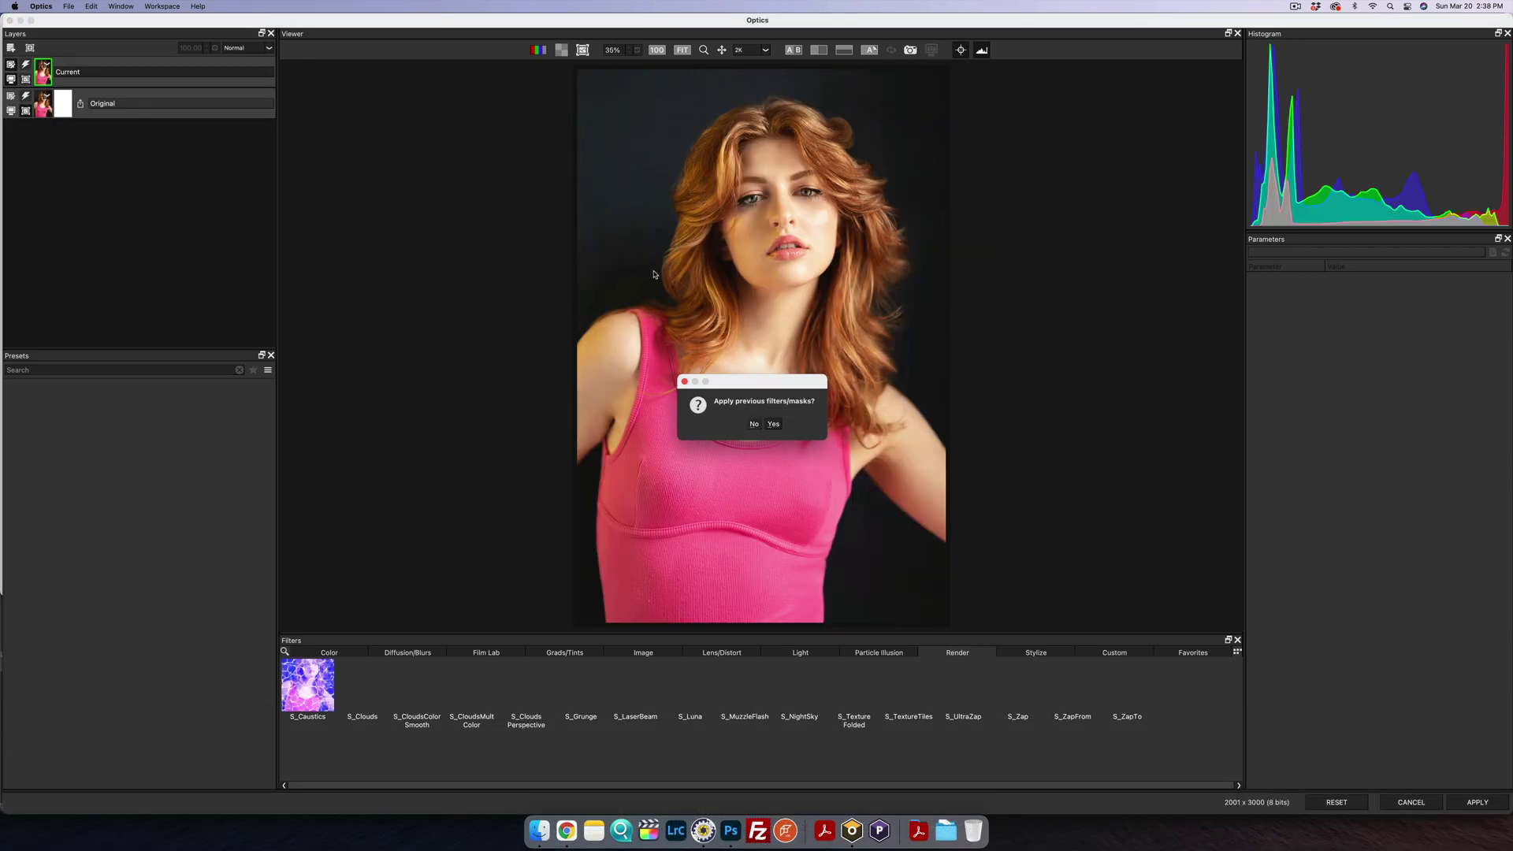
# Step: Reload the previous filters and masks, then inspect the Original layer and S_UltraGlow mask
pyautogui.click(774, 424)
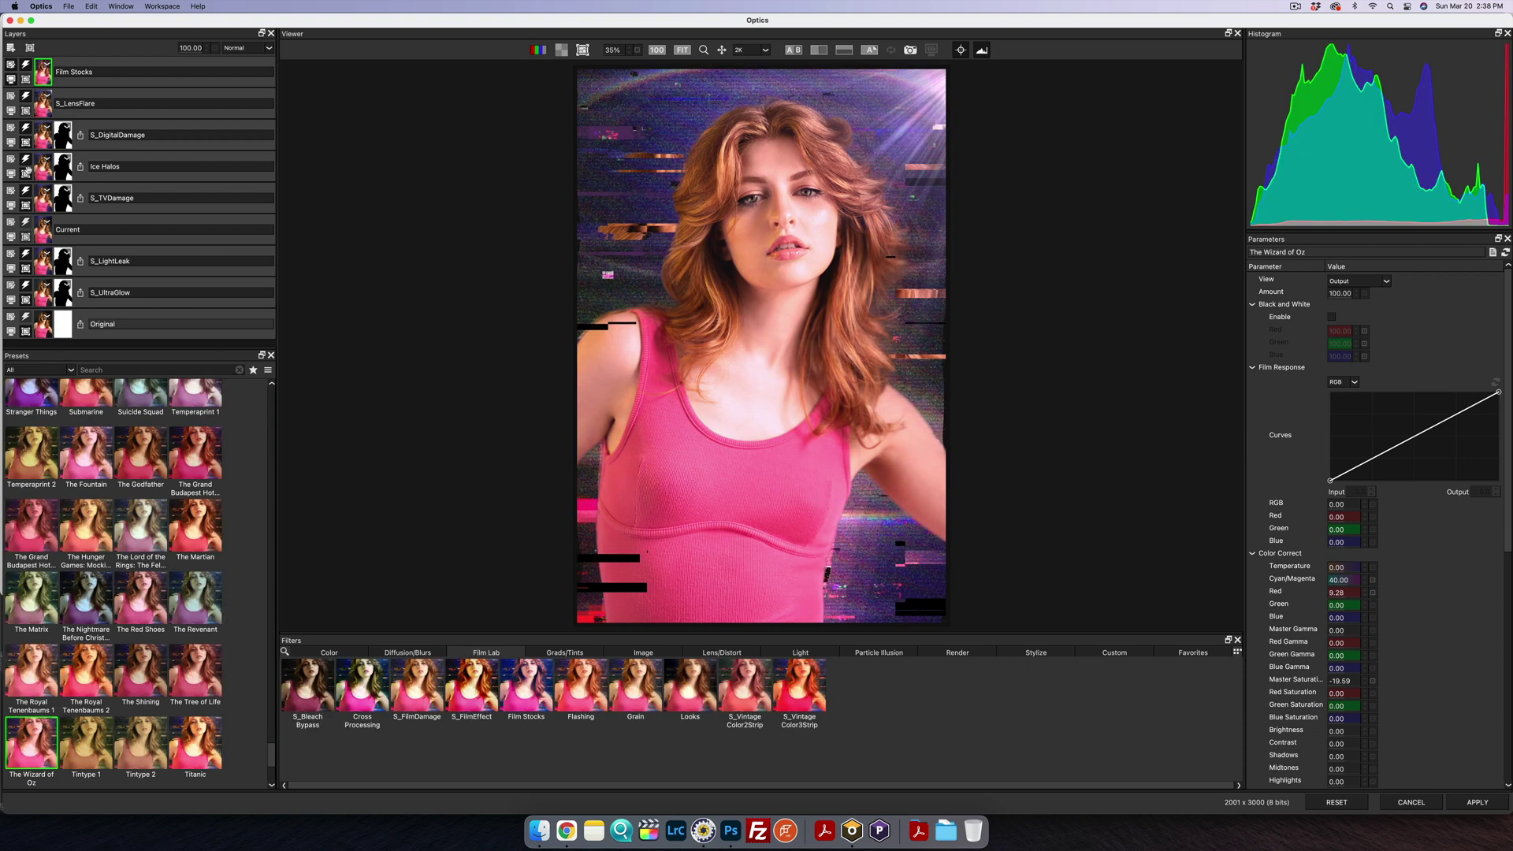
pyautogui.click(44, 324)
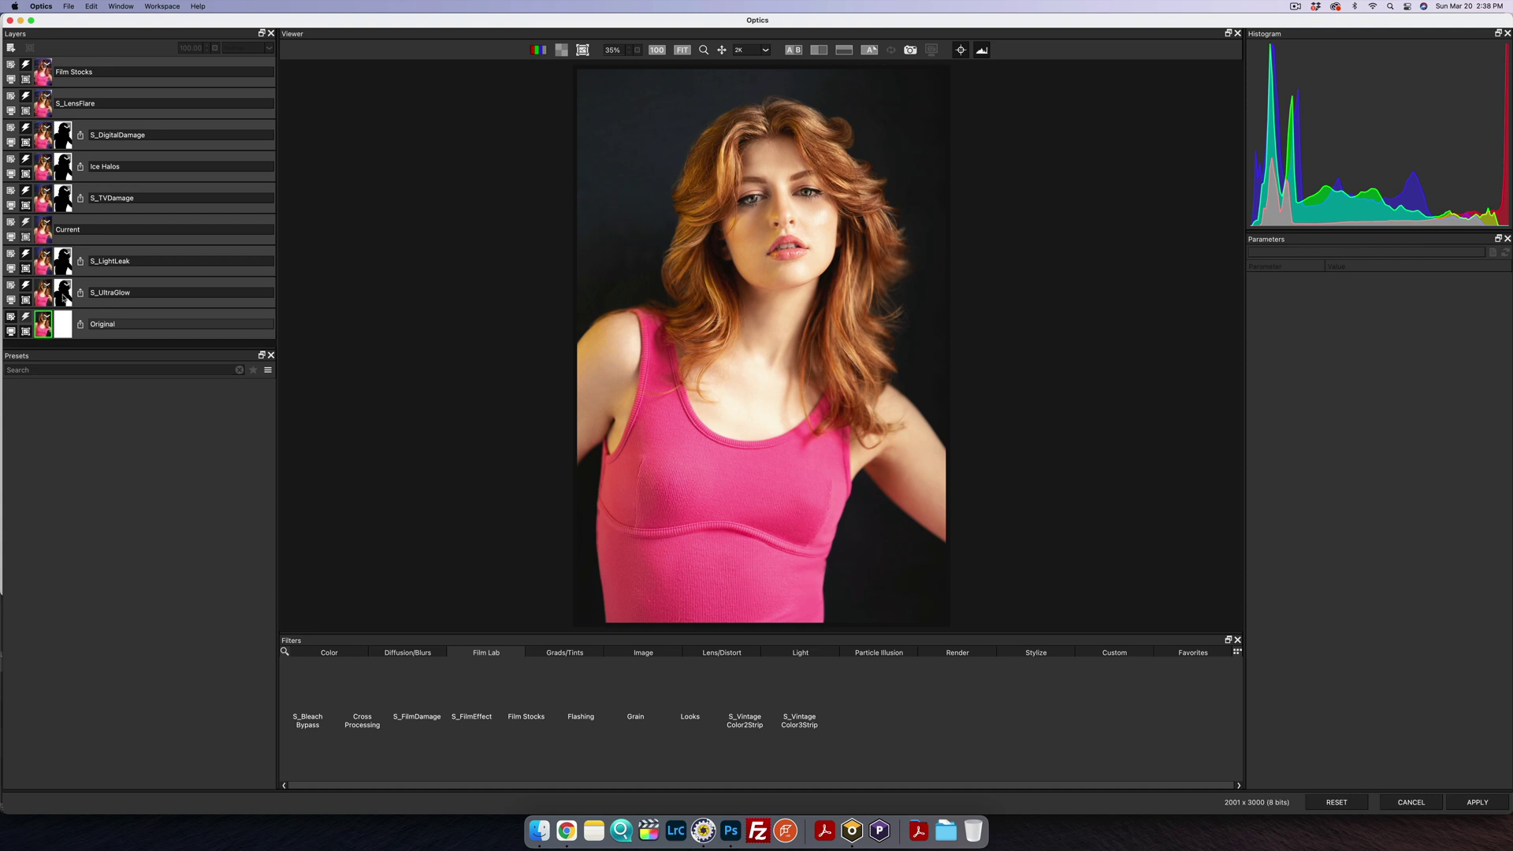
pyautogui.click(62, 301)
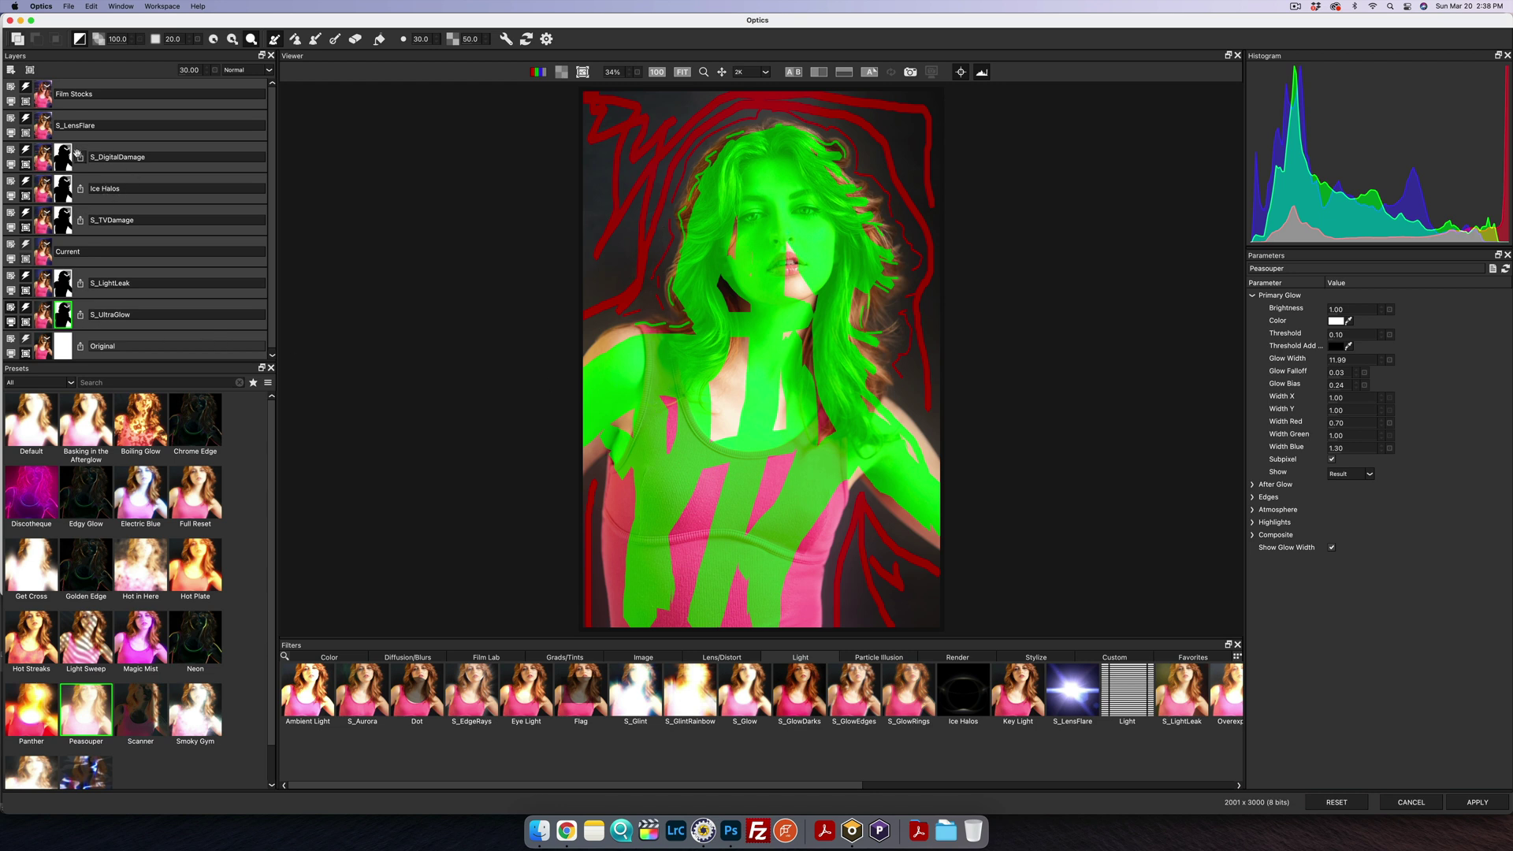
pyautogui.click(44, 315)
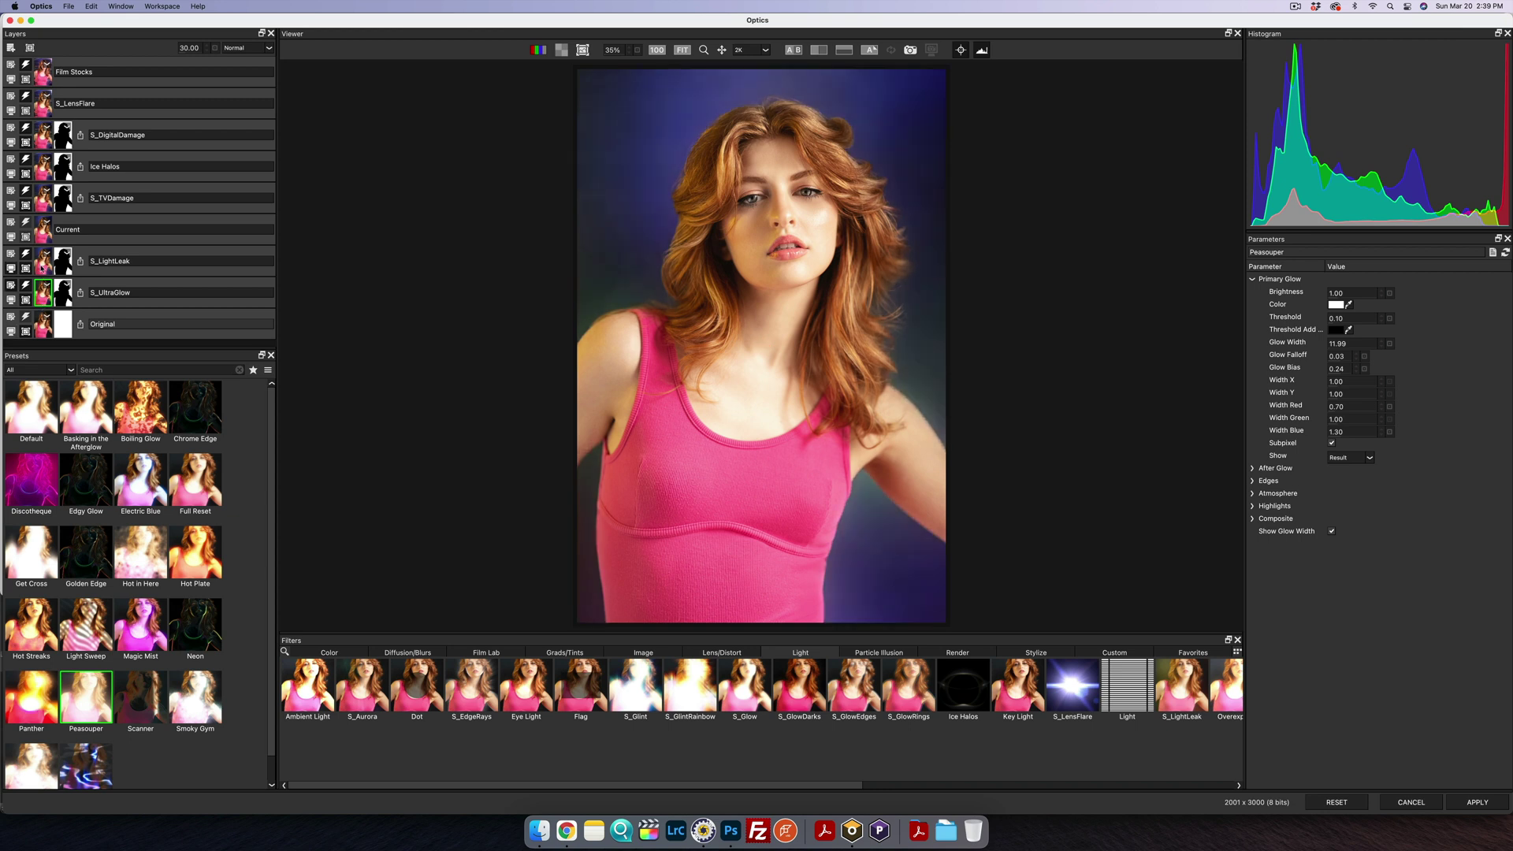
# Step: On S_TVDamage, try S_HalfTone Rings, S_HalfTone Color, S_InfiniteZoom and S_Kaleido
pyautogui.click(43, 198)
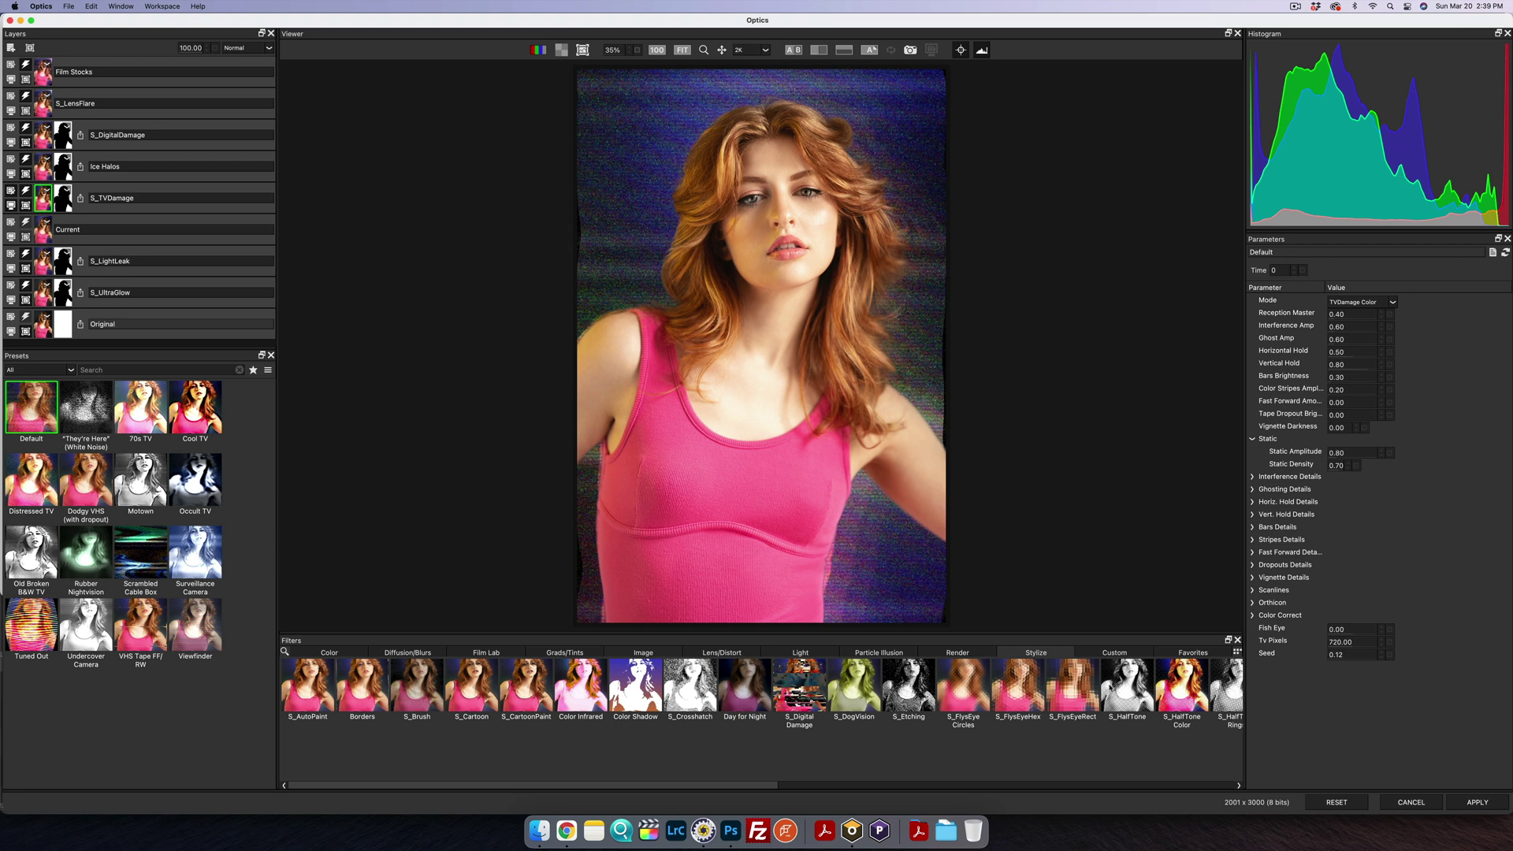
pyautogui.hscroll(5, 761, 686)
pyautogui.click(877, 686)
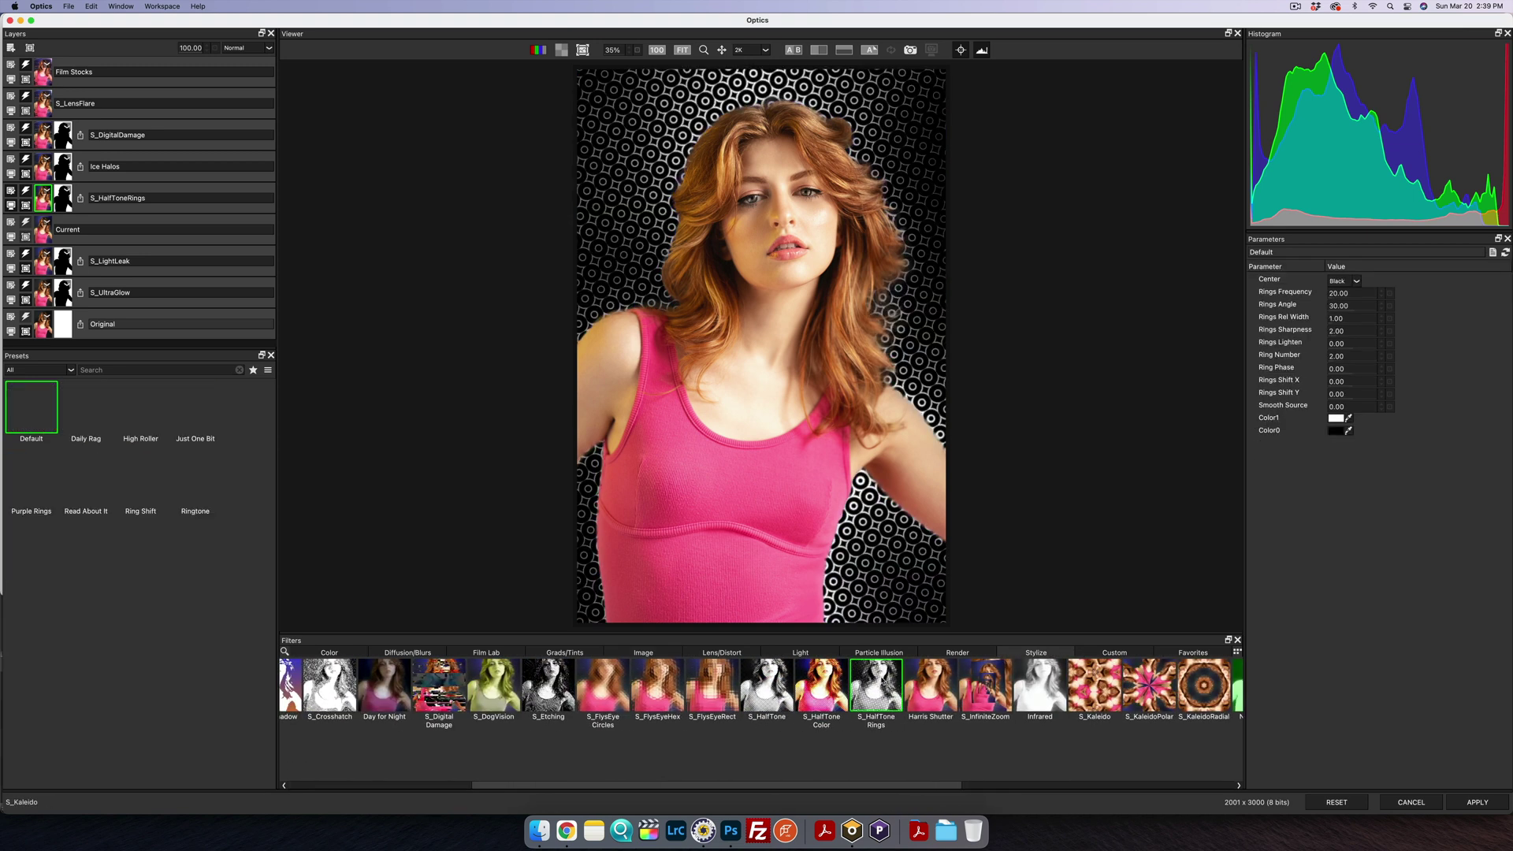
pyautogui.click(818, 688)
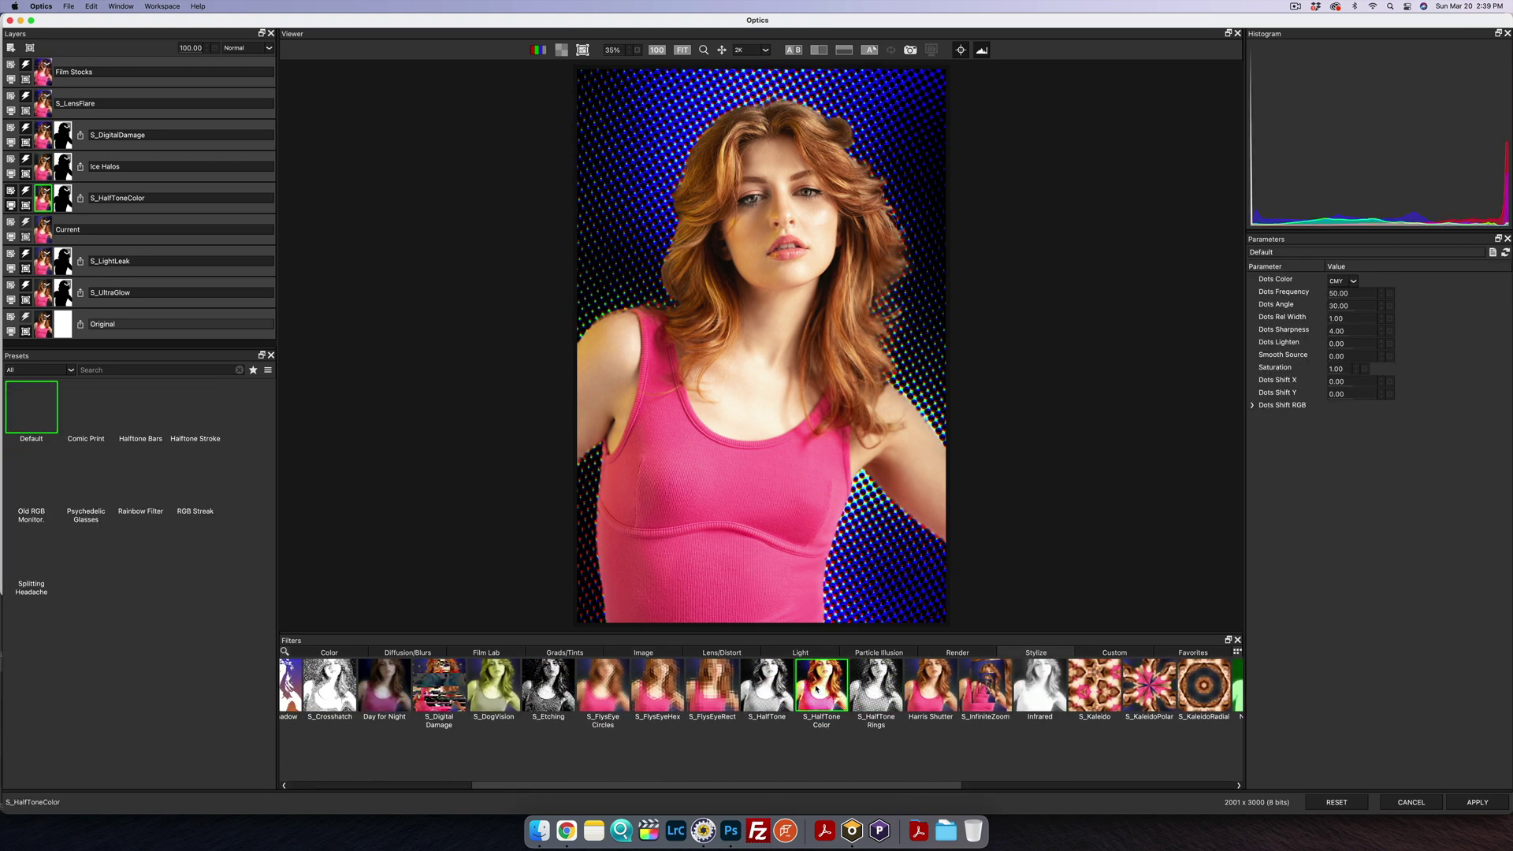
pyautogui.click(985, 684)
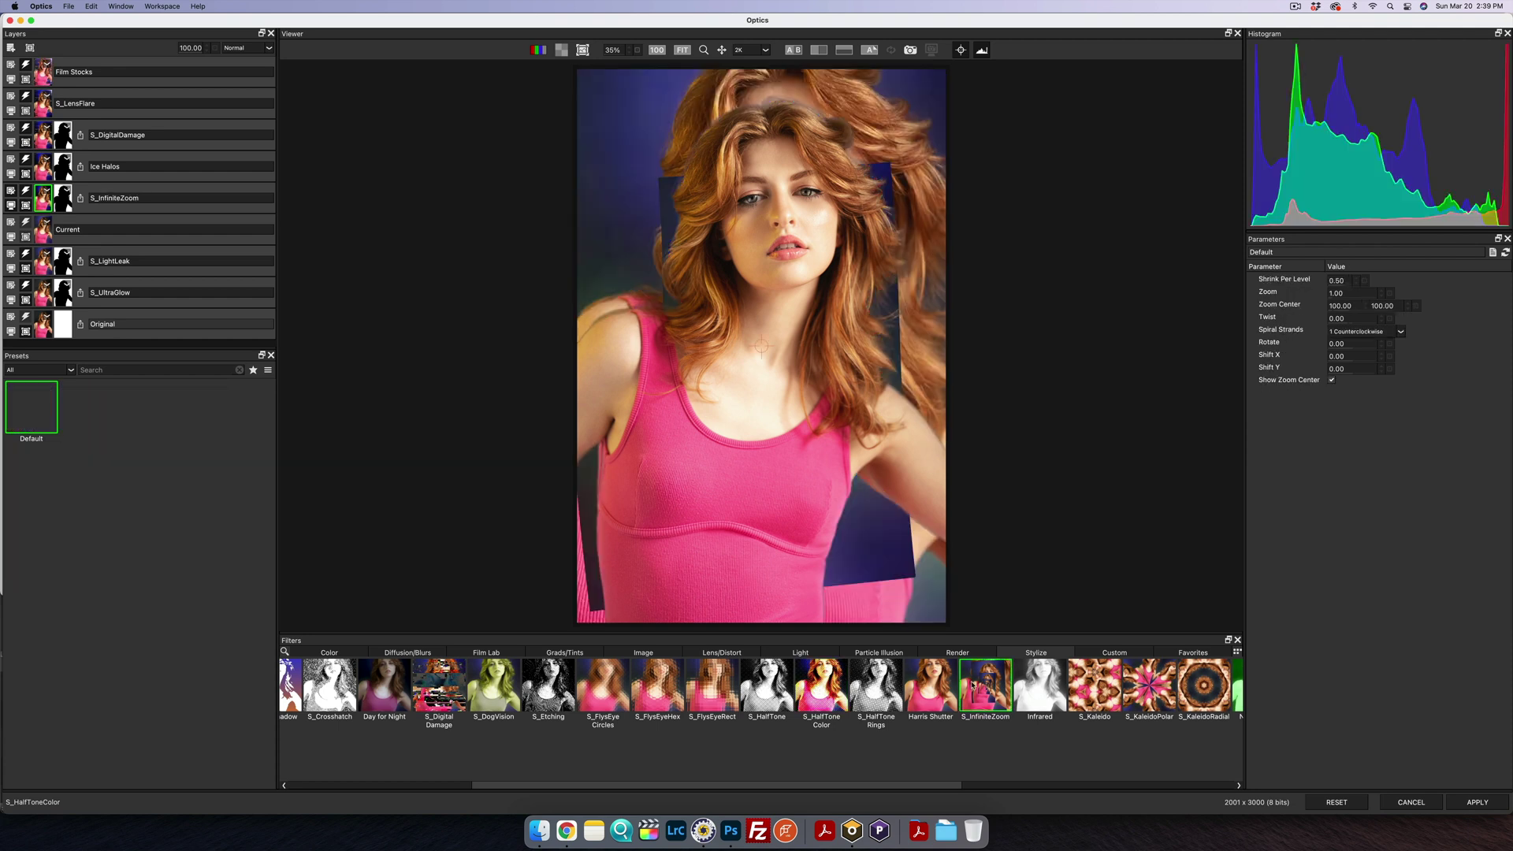
pyautogui.click(1151, 686)
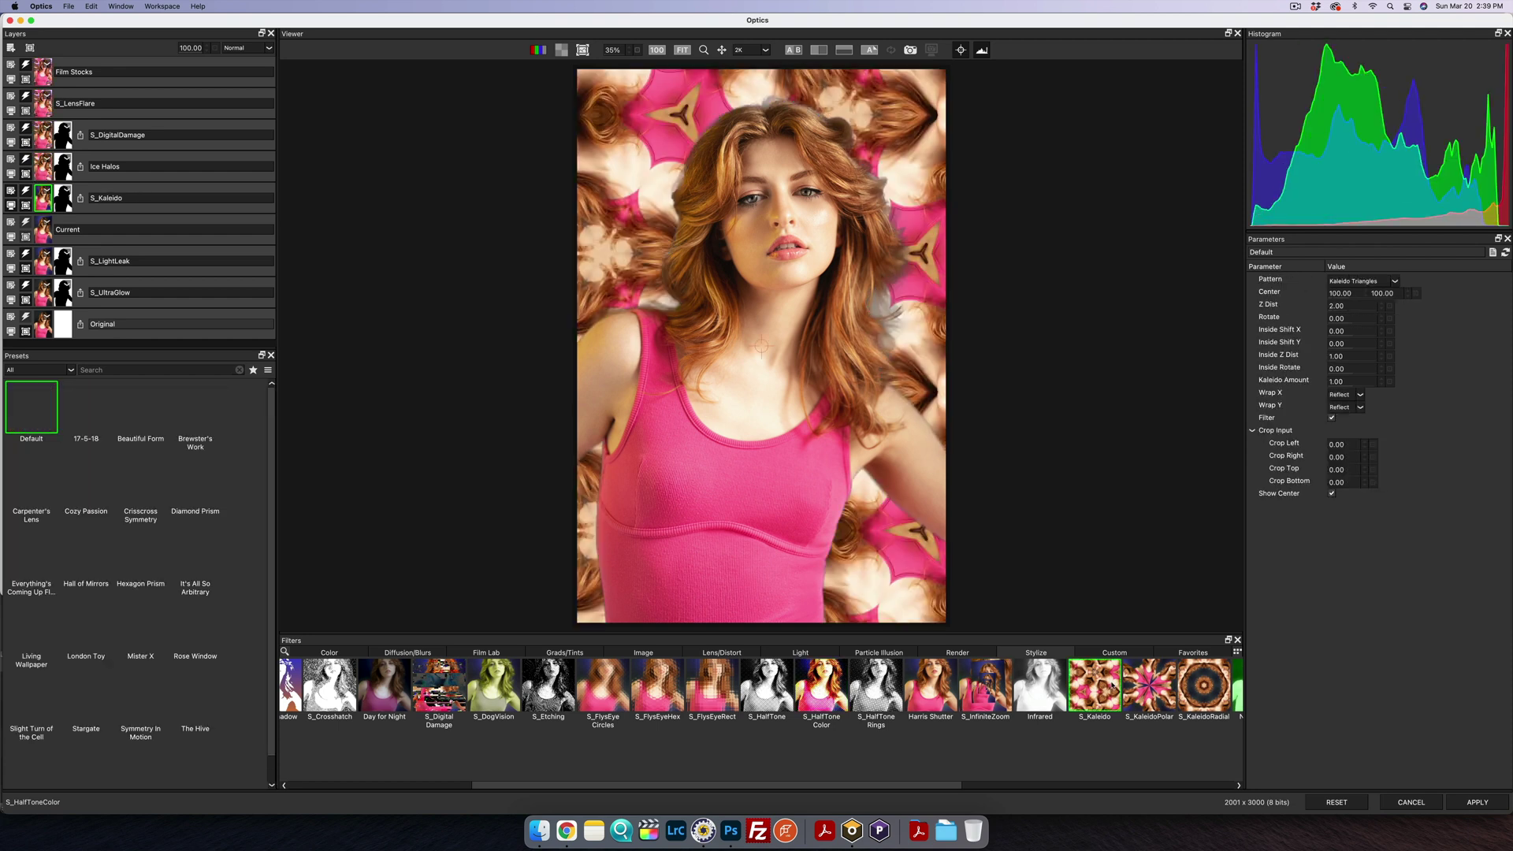
pyautogui.click(439, 686)
# Step: Review Ice Halos, S_DigitalDamage, S_LensFlare and Film Stocks, then compare side by side
pyautogui.click(46, 172)
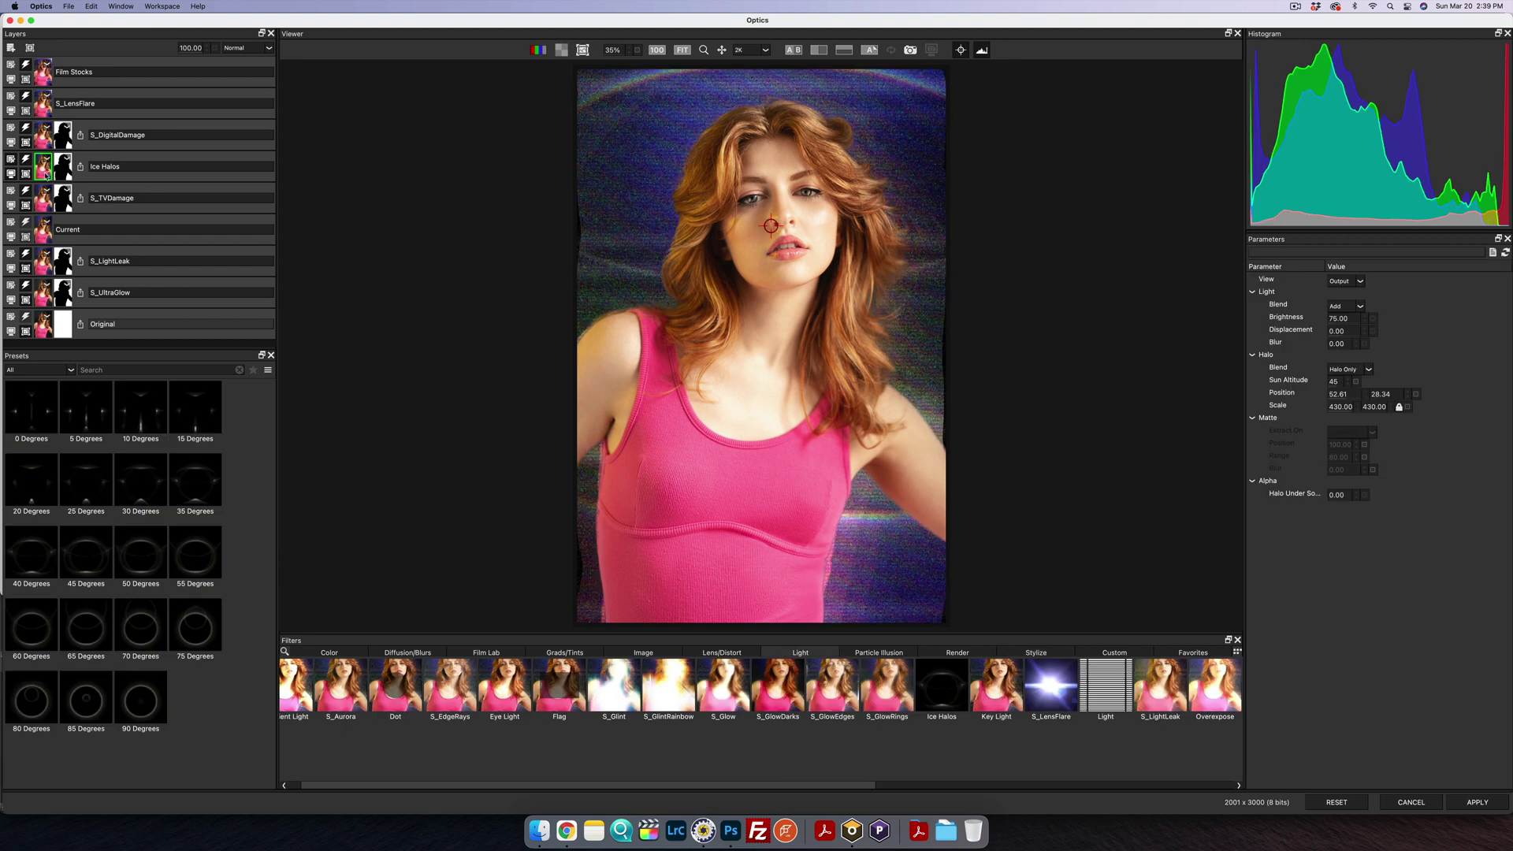
pyautogui.click(44, 138)
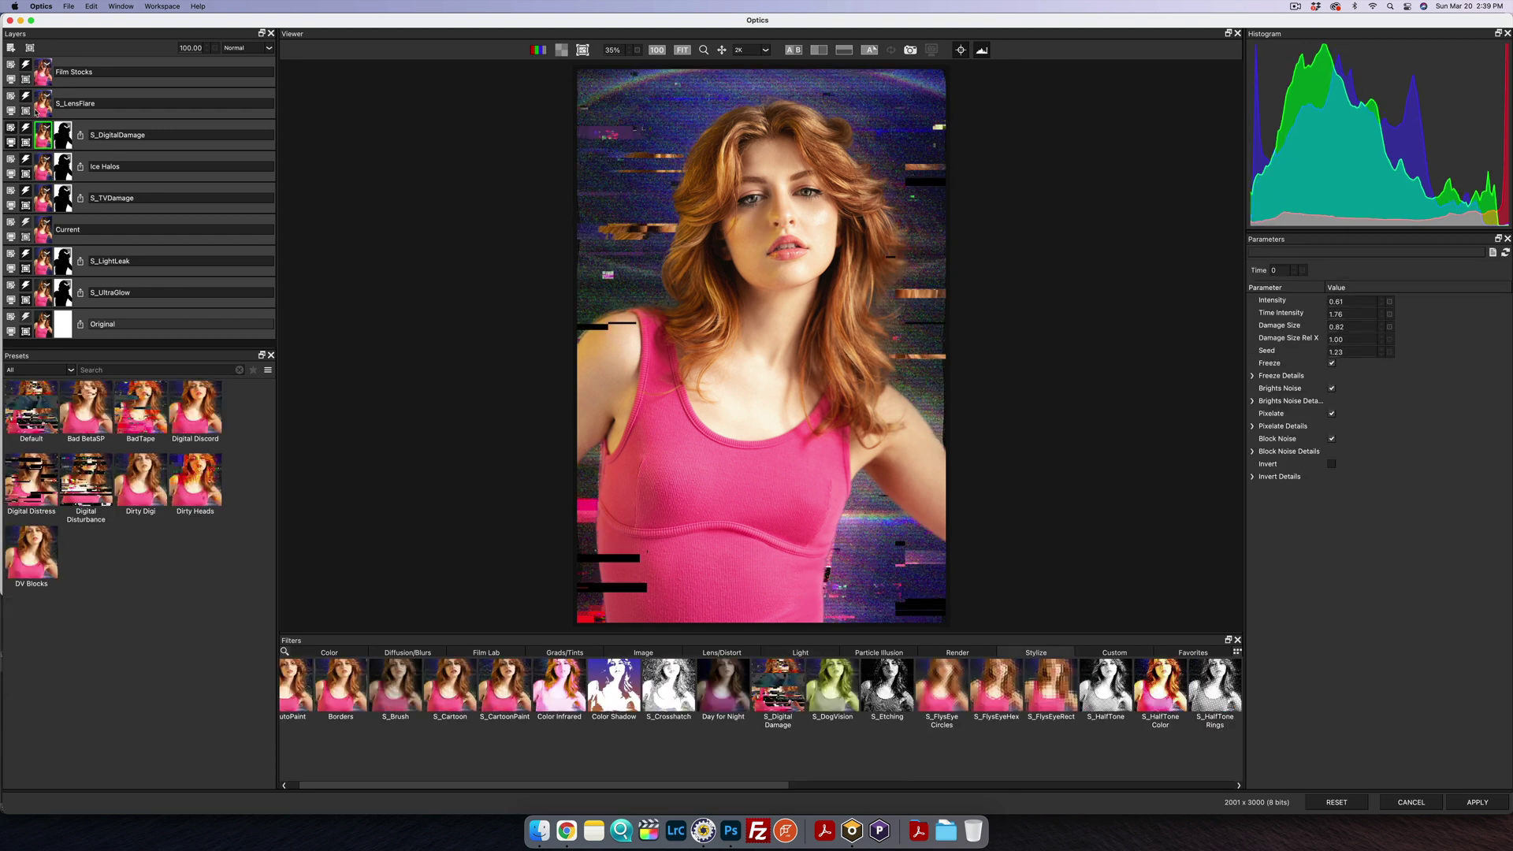
pyautogui.click(41, 105)
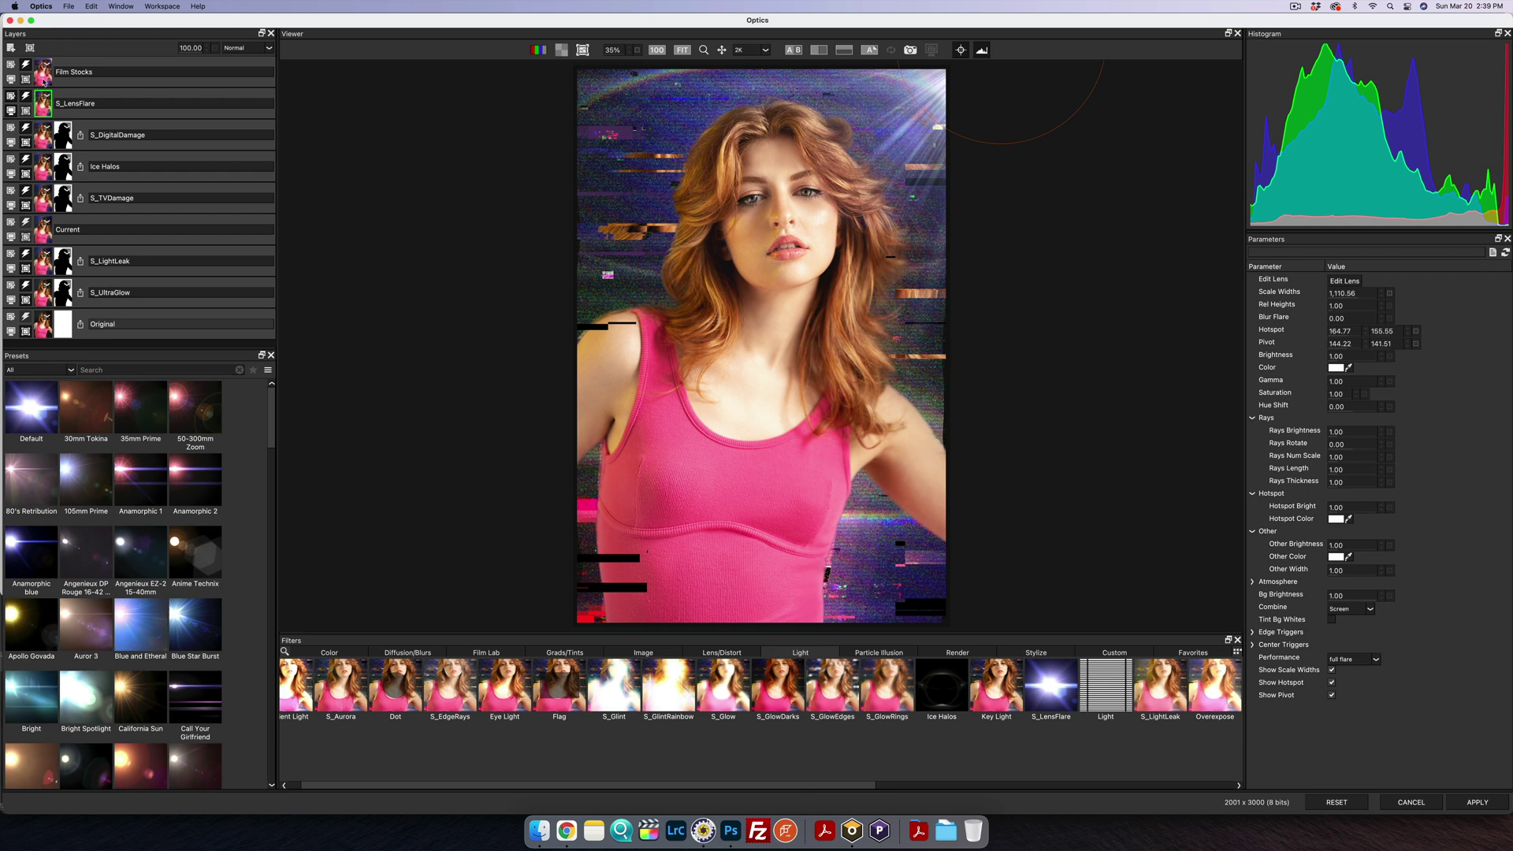
pyautogui.click(44, 76)
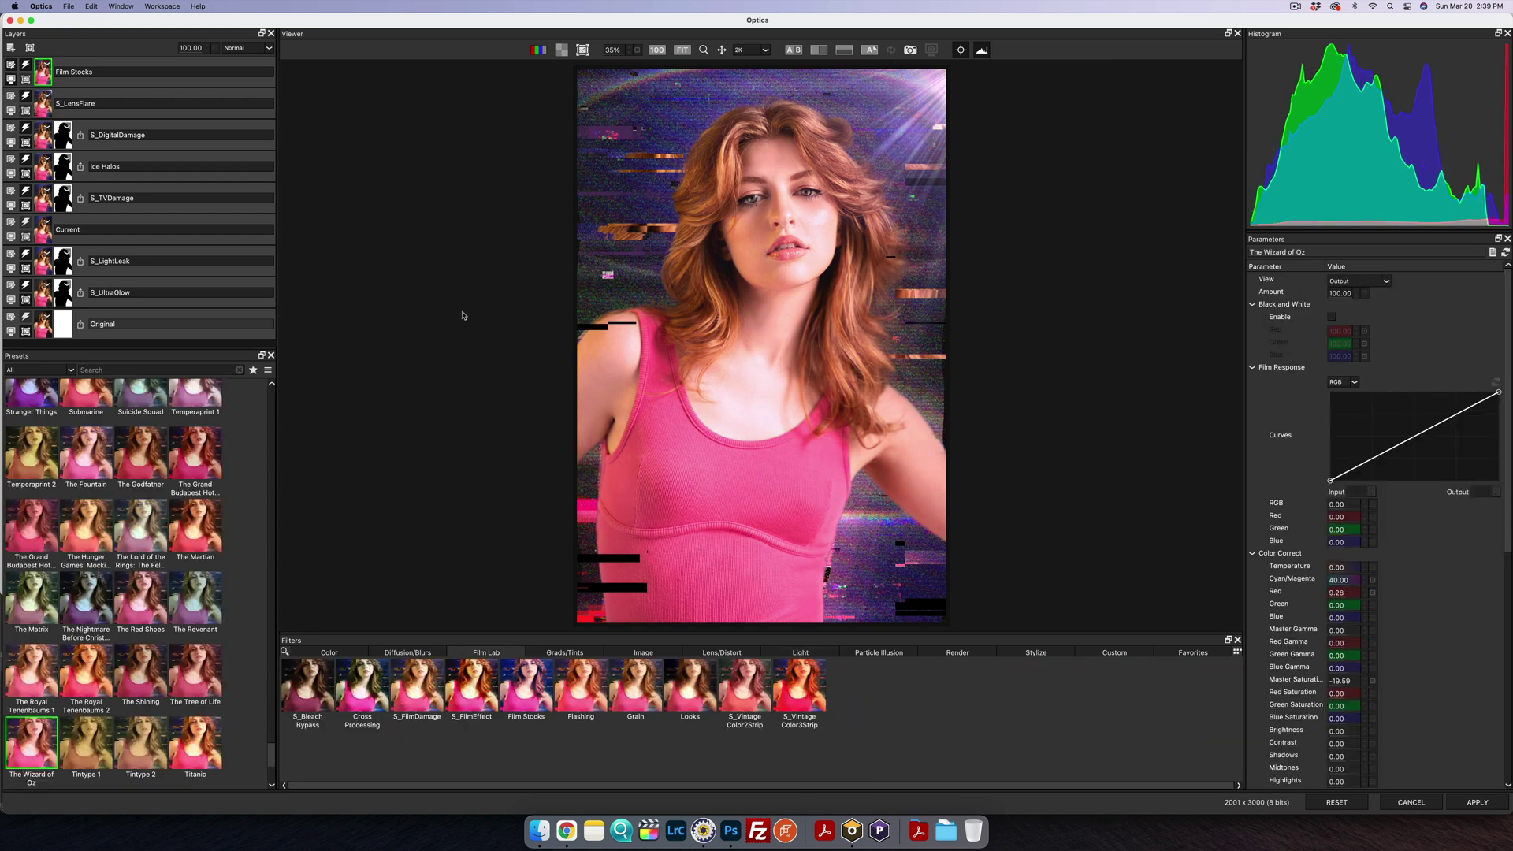
pyautogui.click(789, 50)
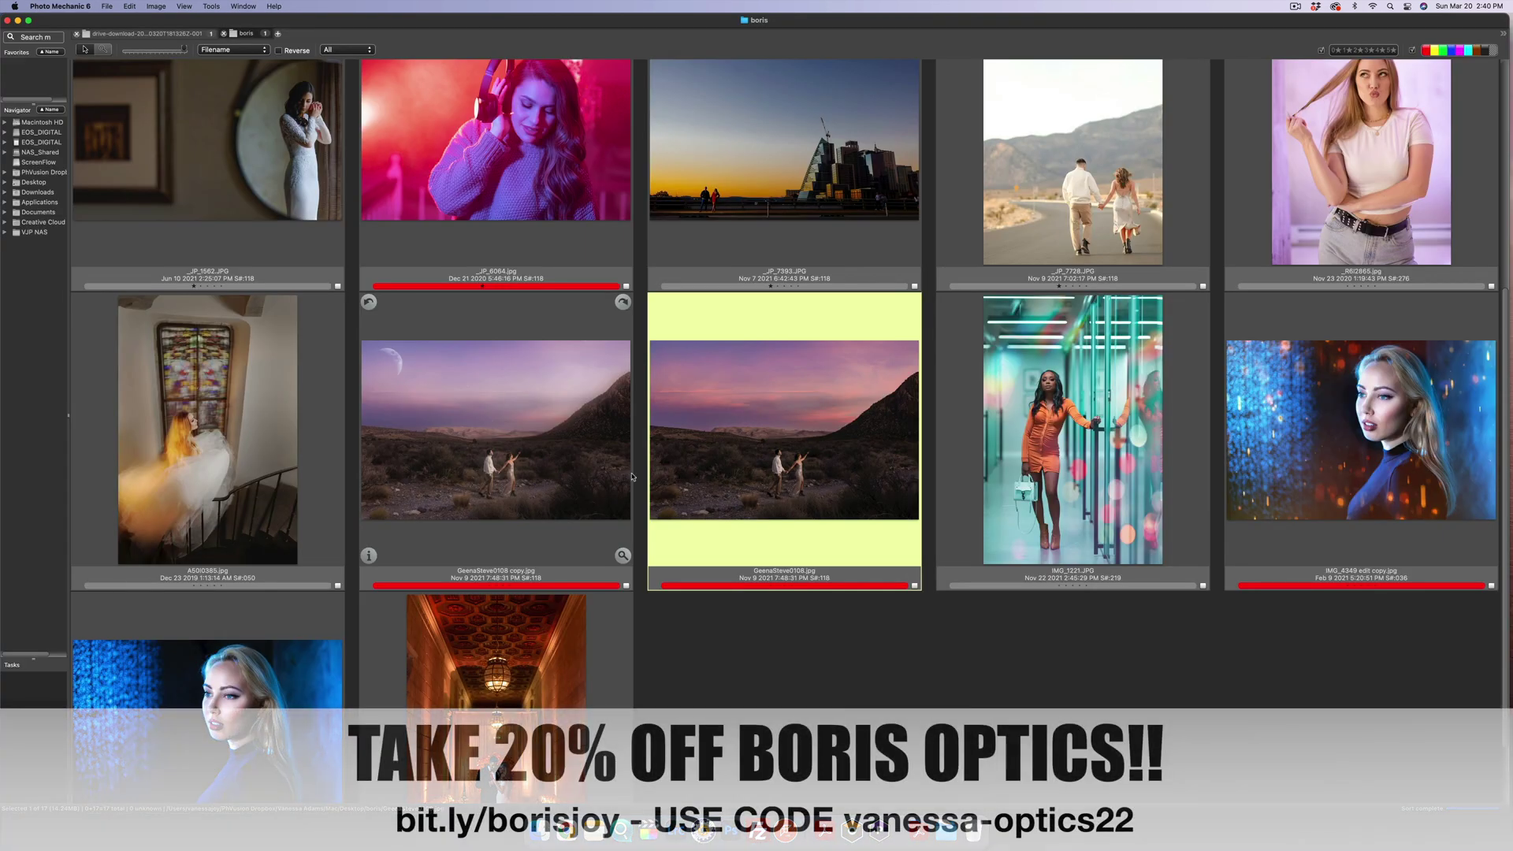
# Step: Preview GeenaSteve0108.jpg and its moonlit edit, then the IMG_4349 edit copy bokeh portrait
pyautogui.doubleClick(744, 439)
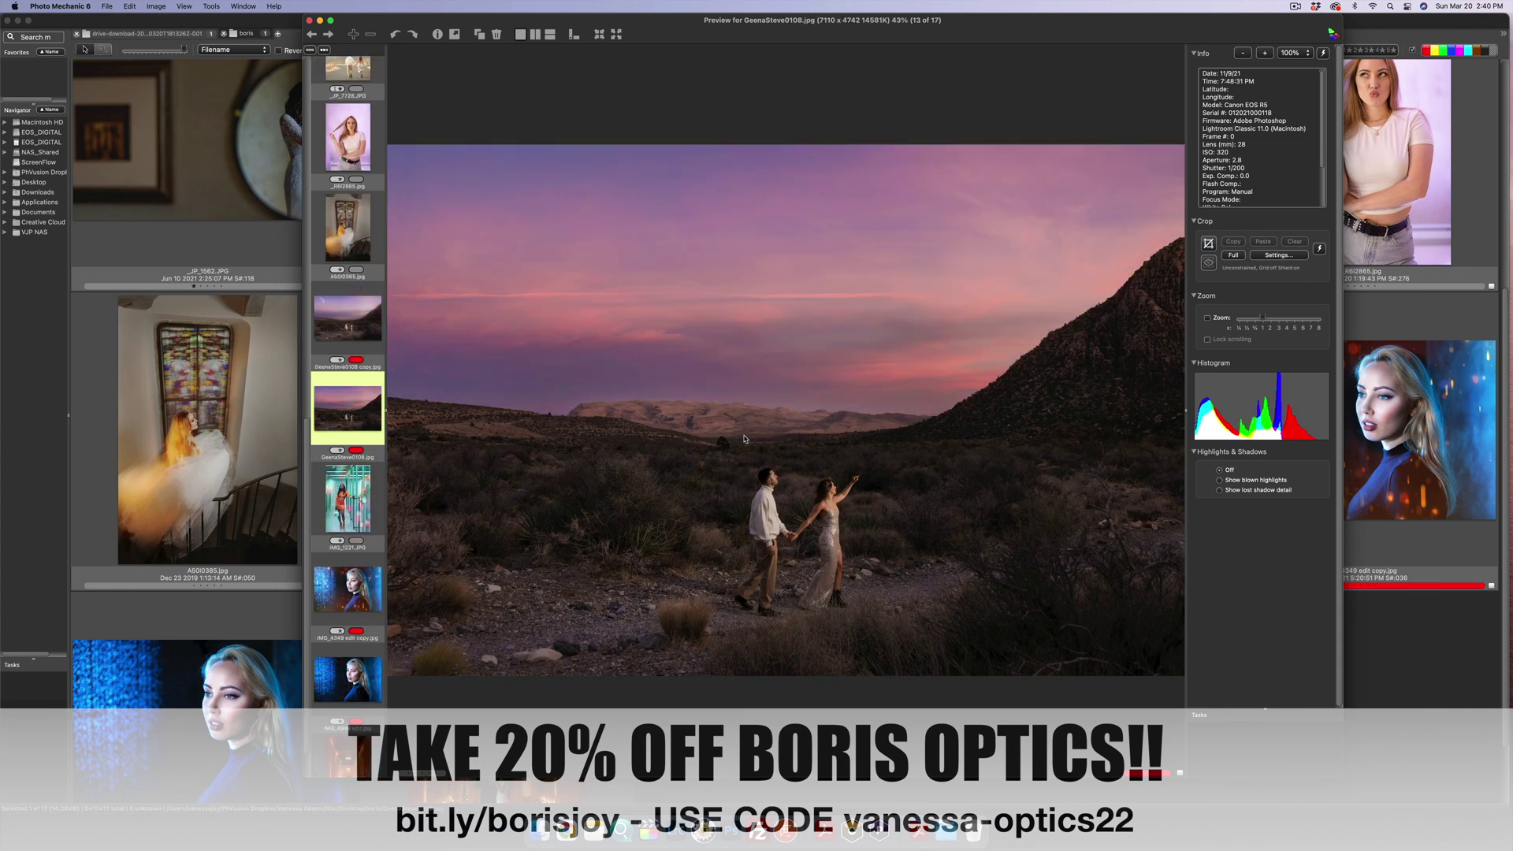
pyautogui.press('Left')
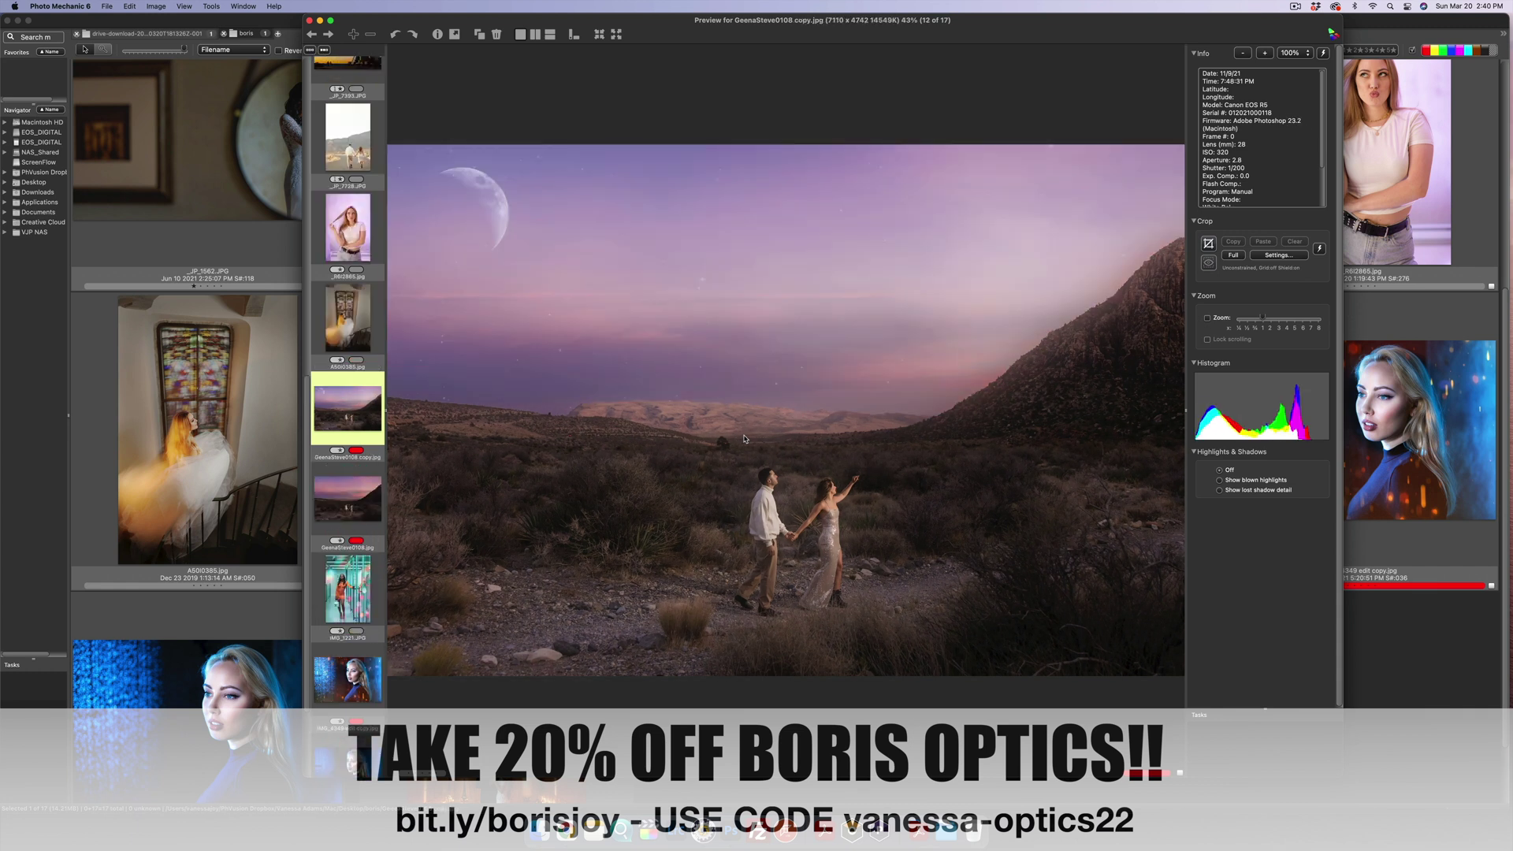
pyautogui.scroll(10, 384, 307)
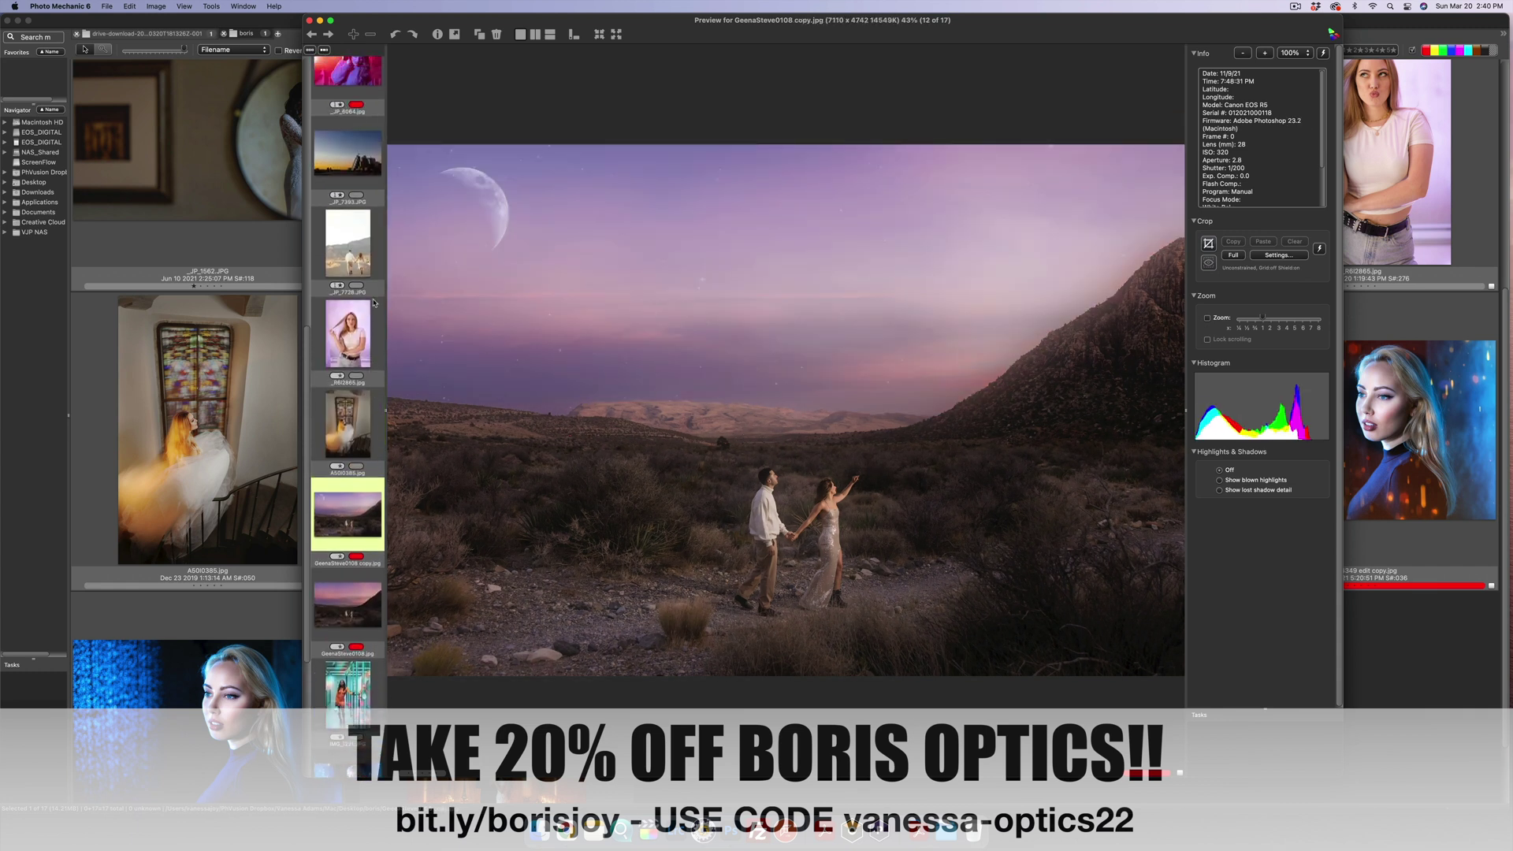
pyautogui.scroll(-10, 374, 303)
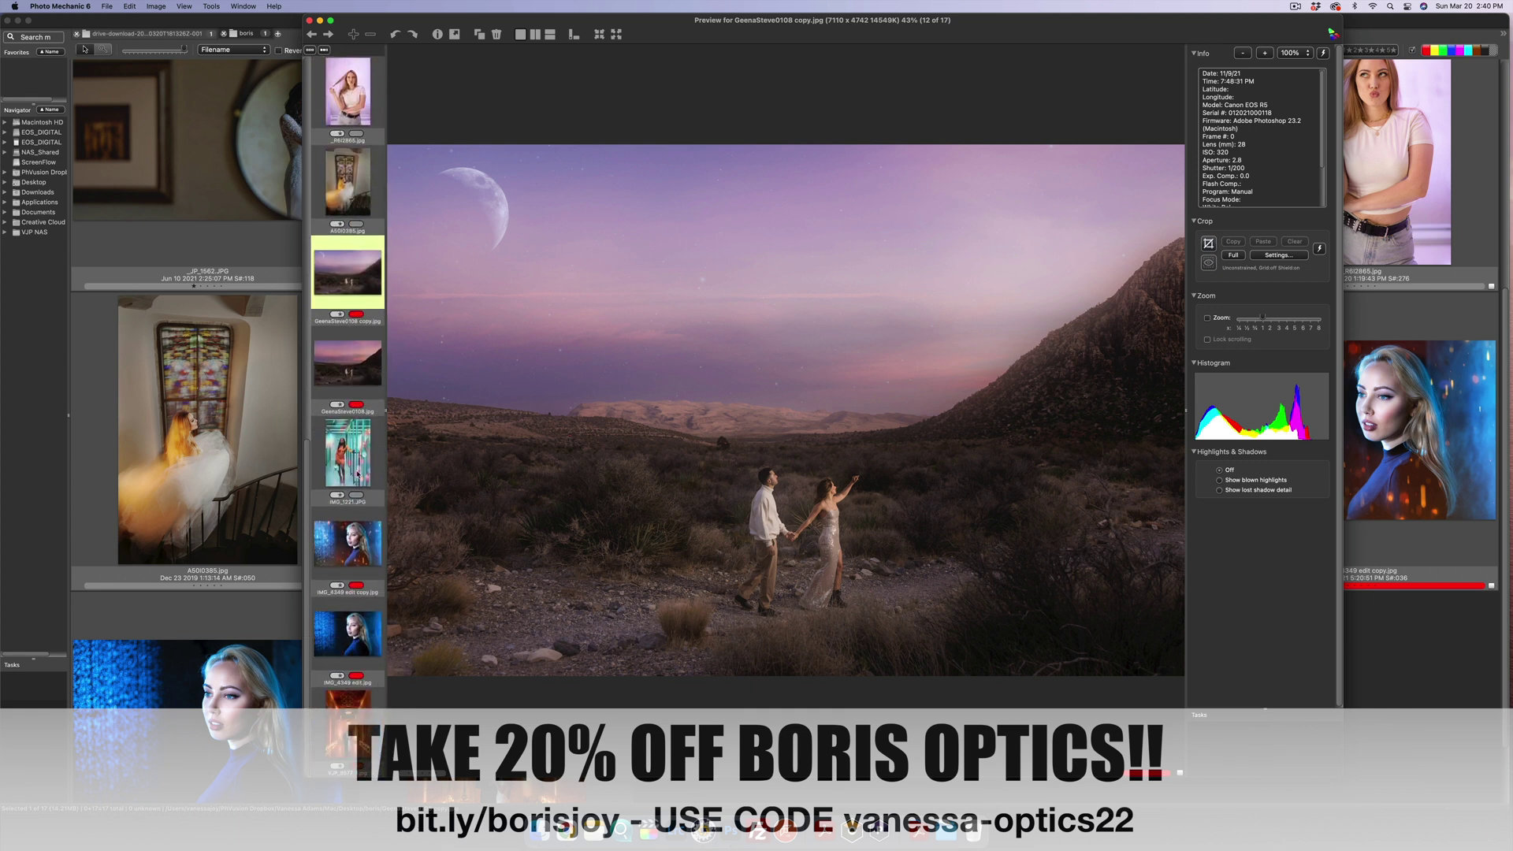
pyautogui.click(354, 617)
pyautogui.press('Left')
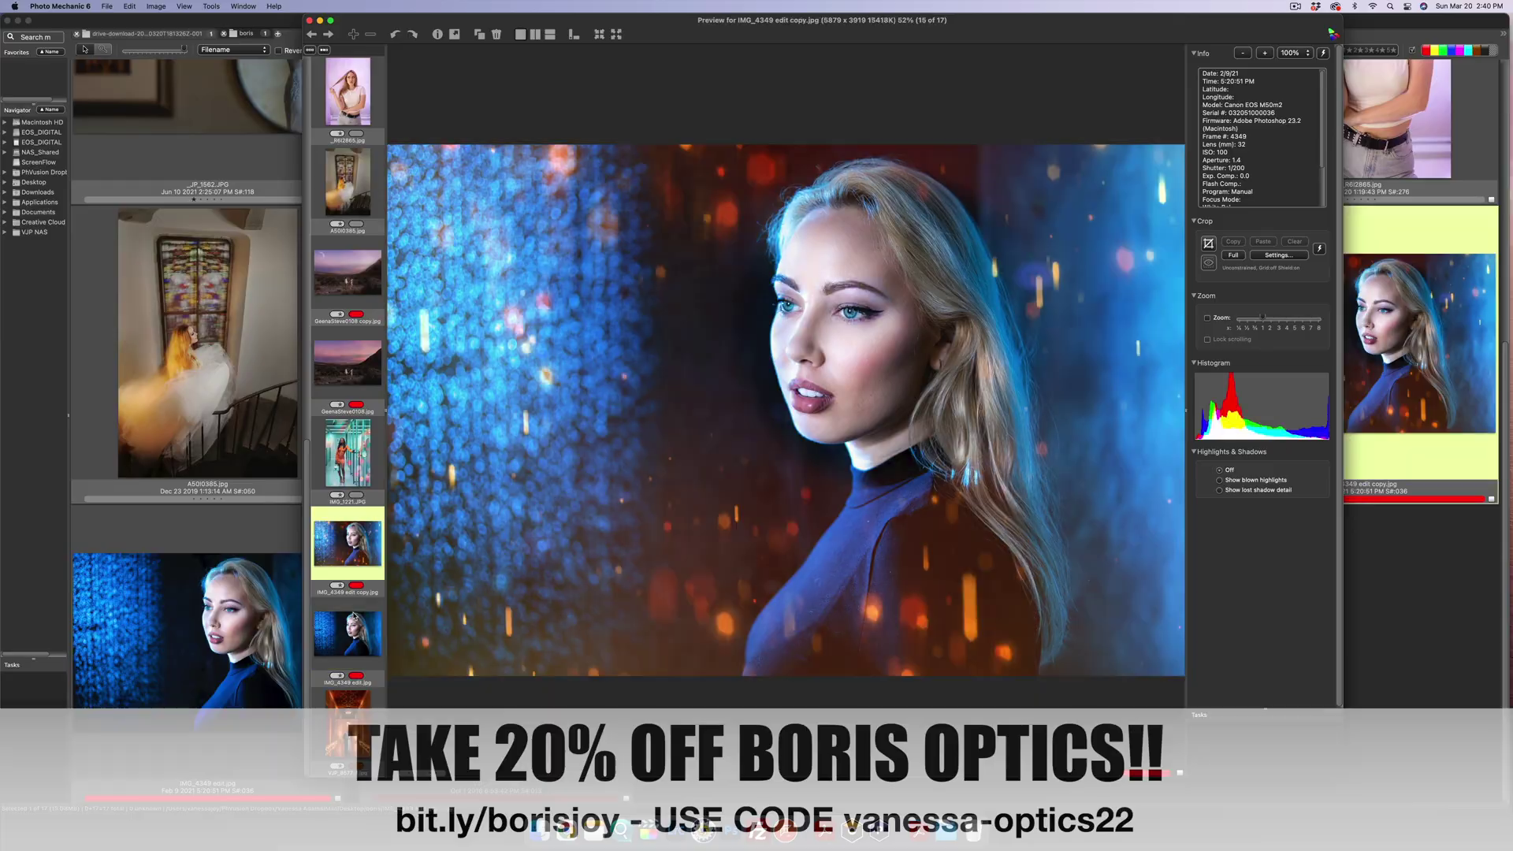